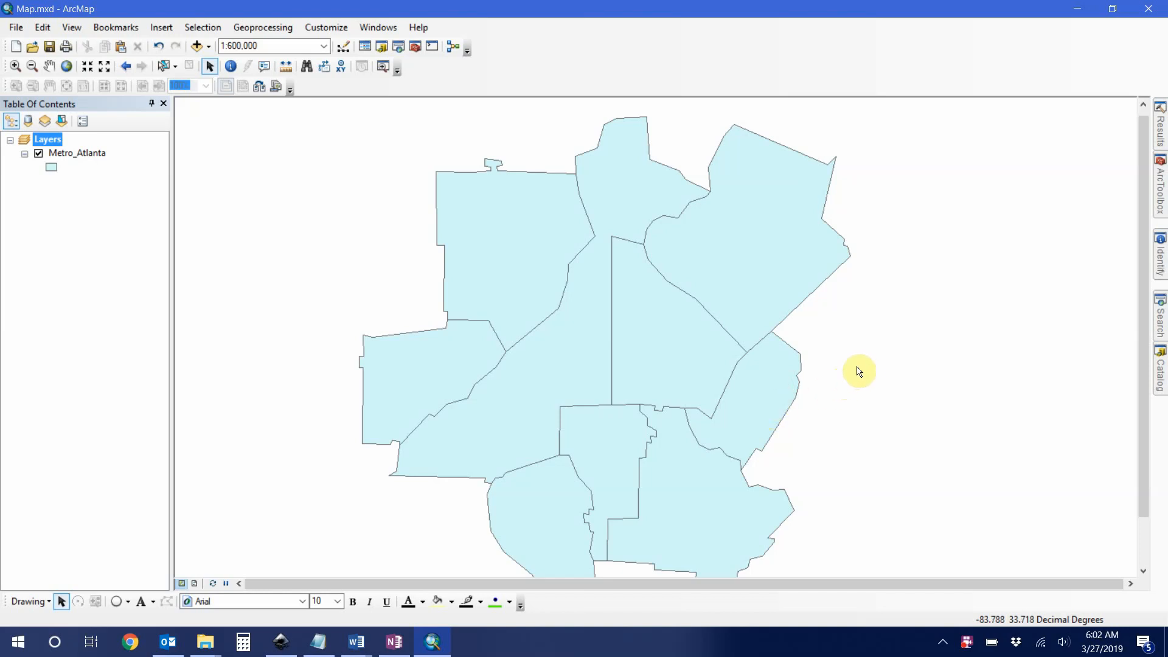
# Add the FRS_Facilities.shp shapefile from the Lab11 folder of Week11_Data to the map.
pyautogui.click(1154, 363)
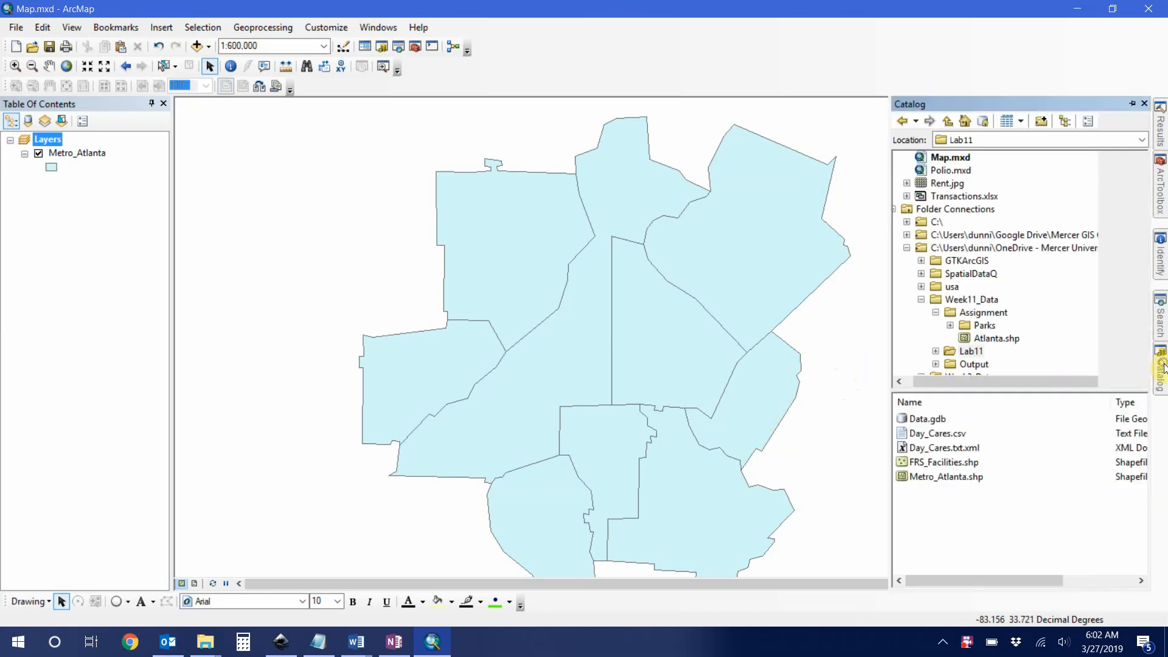
pyautogui.click(989, 300)
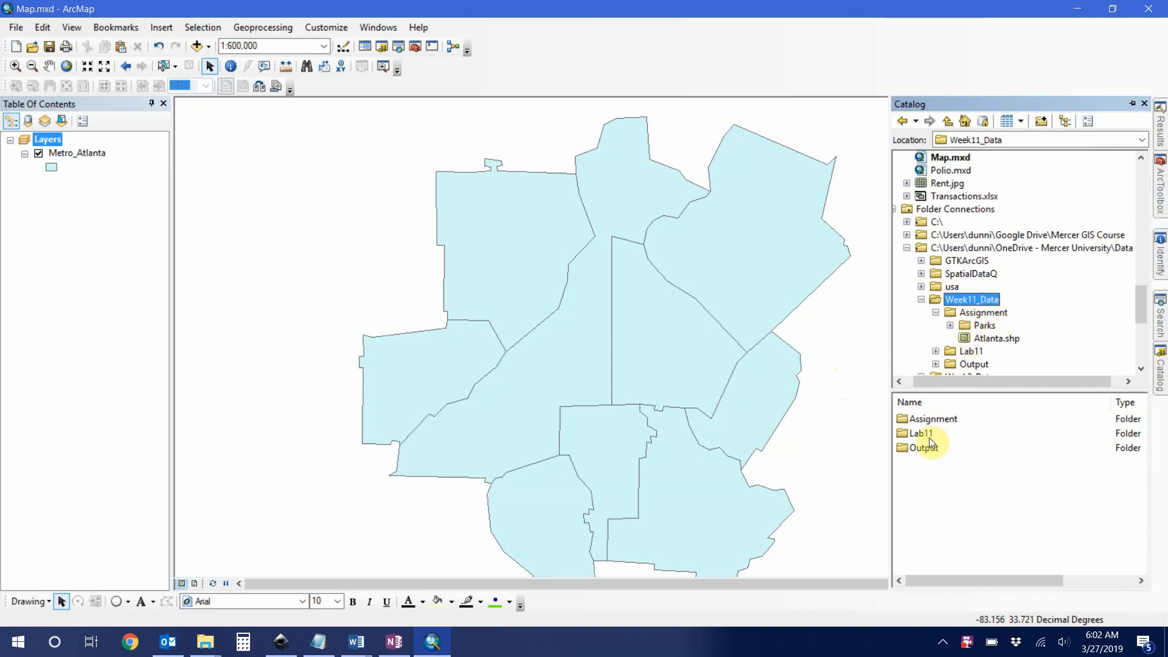
pyautogui.doubleClick(924, 435)
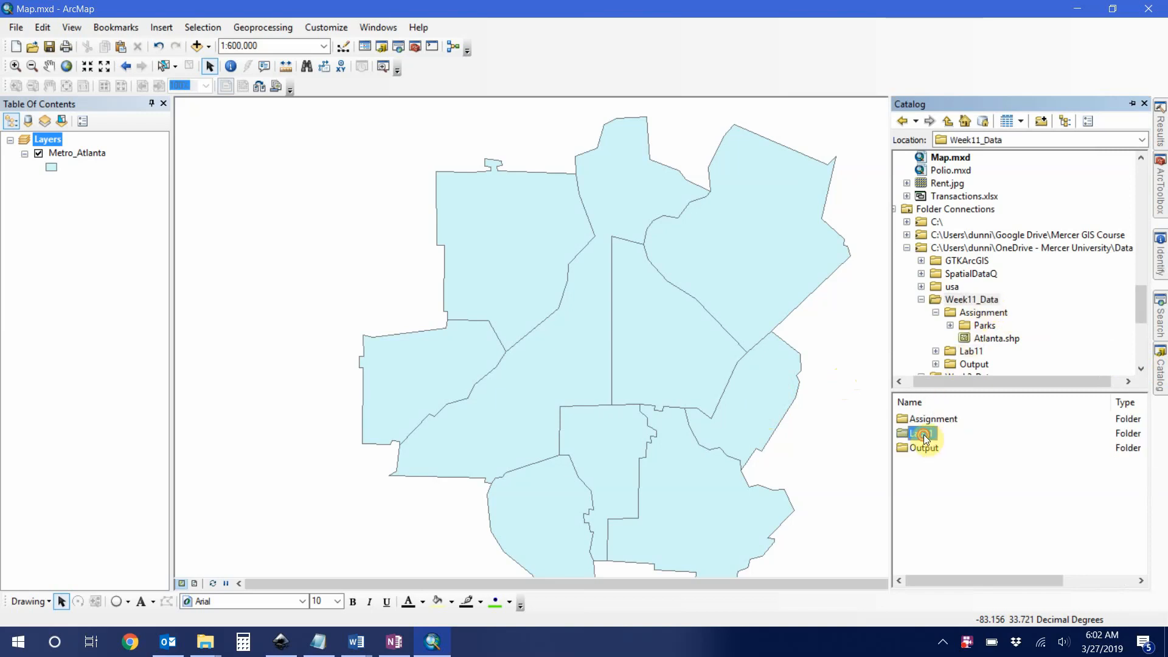
pyautogui.moveTo(940, 461)
pyautogui.mouseDown()
pyautogui.moveTo(950, 461)
pyautogui.moveTo(792, 416)
pyautogui.moveTo(706, 364)
pyautogui.mouseUp()
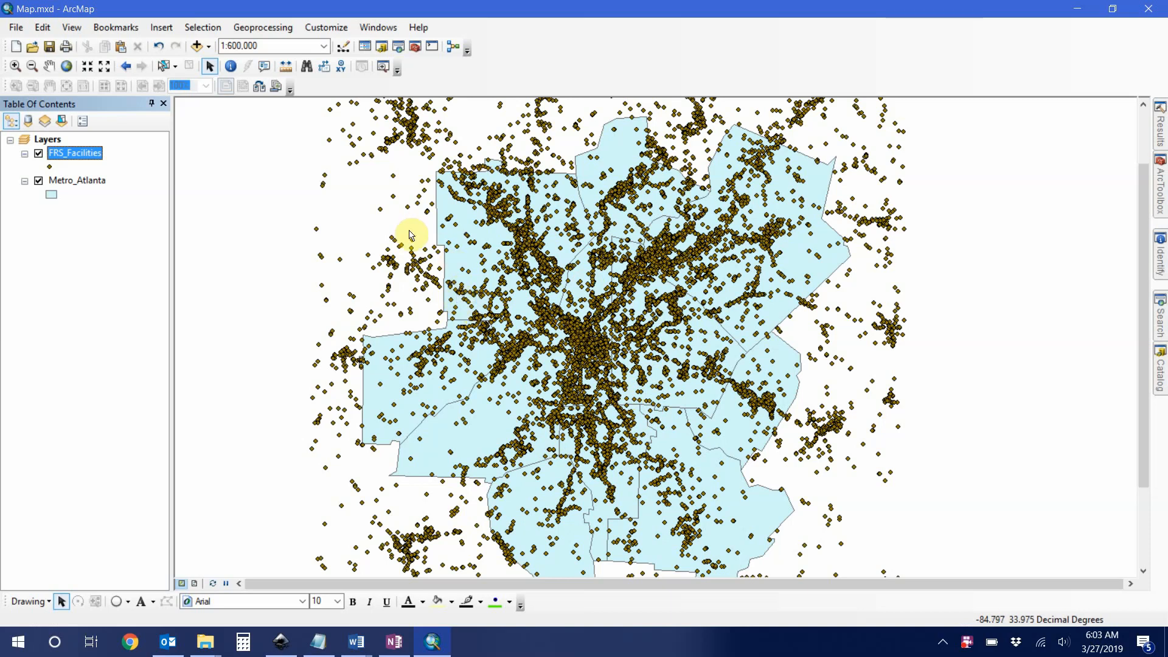
# Open the FRS_Facilities attribute table, undock it as a floating window and bring the PGM_SYS_AC and INTEREST_T fields into view.
pyautogui.rightClick(79, 155)
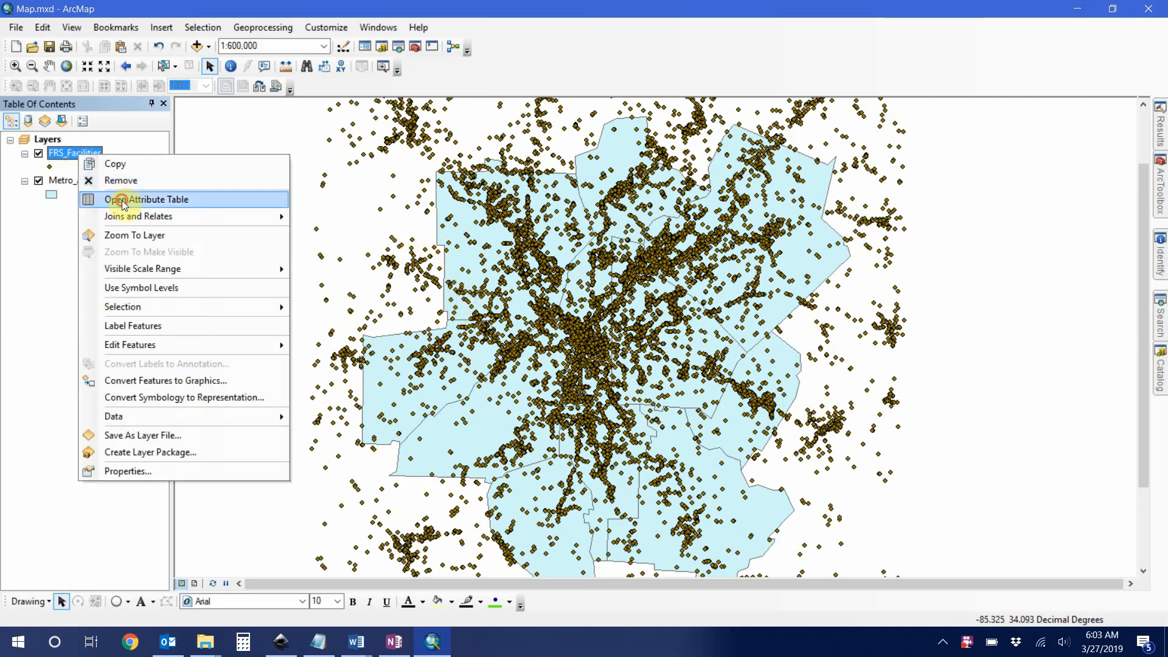
pyautogui.click(121, 199)
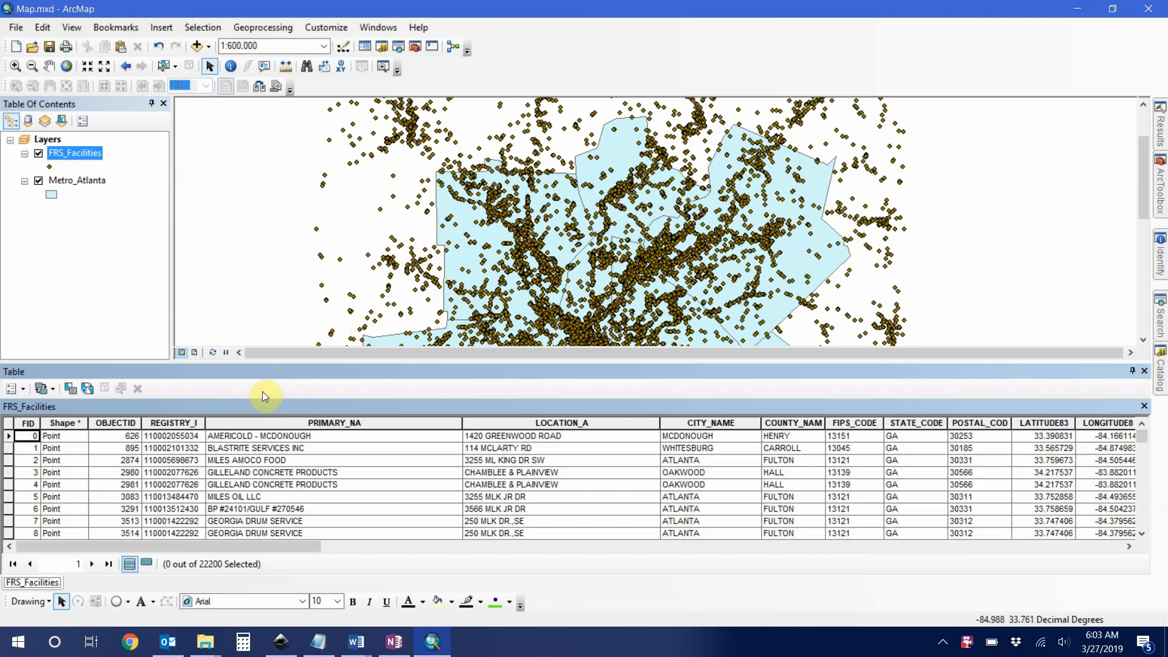
pyautogui.moveTo(253, 546); pyautogui.dragTo(764, 511)
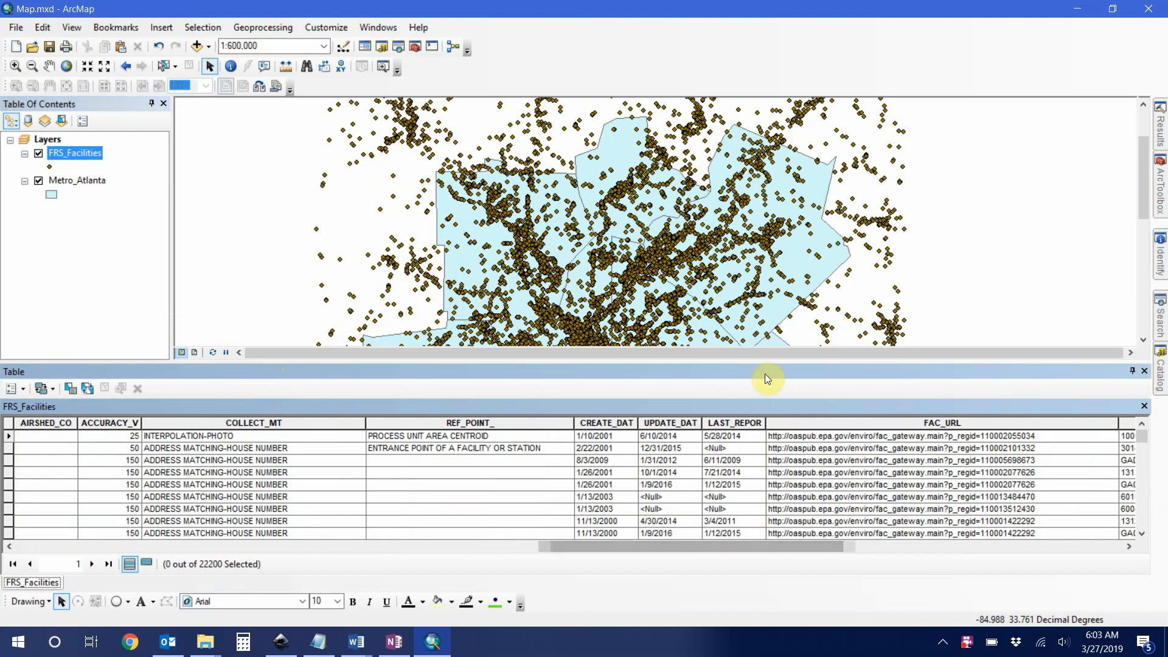
pyautogui.moveTo(763, 373); pyautogui.dragTo(900, 102)
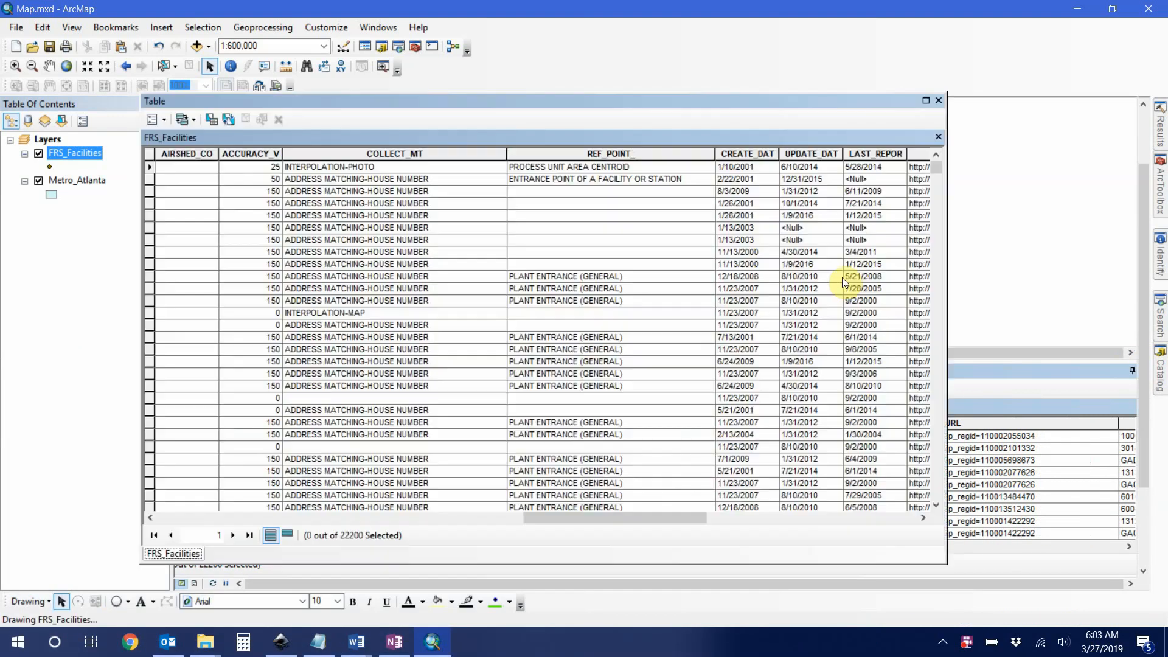
pyautogui.moveTo(637, 520); pyautogui.dragTo(811, 516)
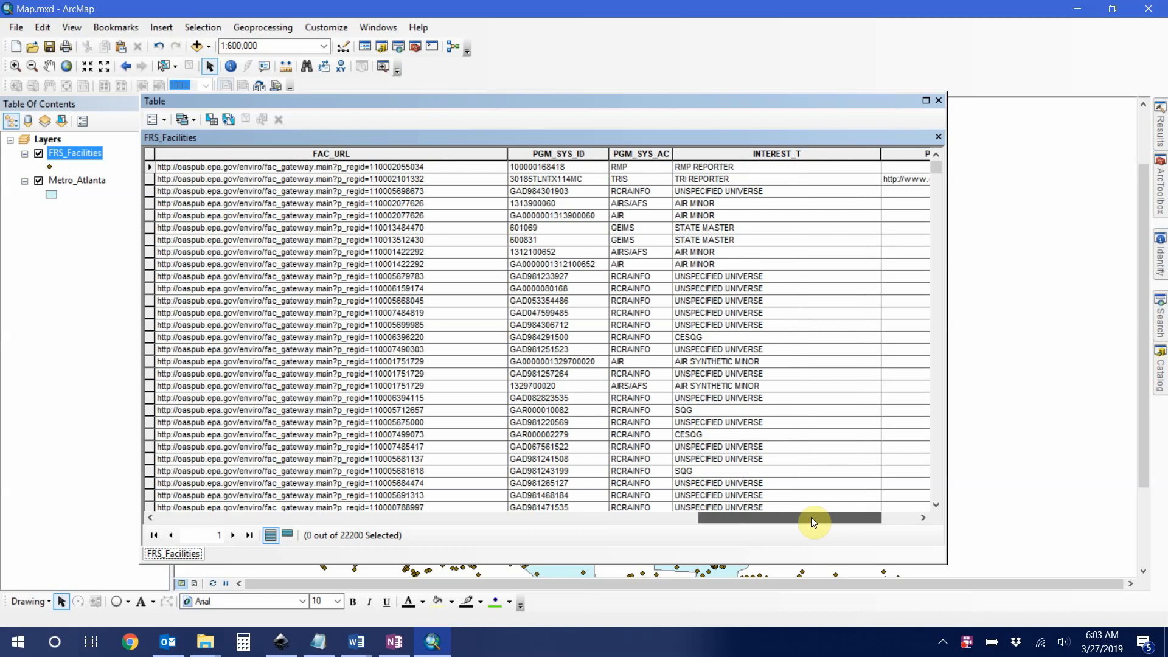
# Widen the PGM_SYS_AC column and select the AIR record with interest type AIR SYNTHETIC MINOR.
pyautogui.click(770, 152)
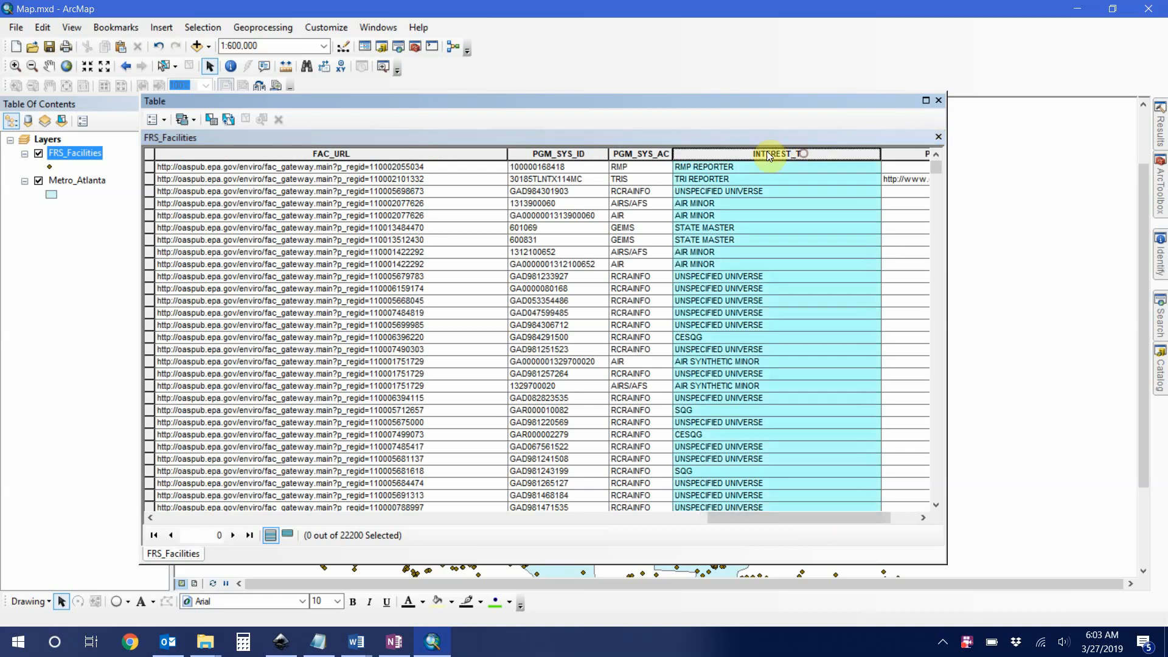
pyautogui.click(638, 154)
pyautogui.moveTo(672, 153); pyautogui.dragTo(690, 147)
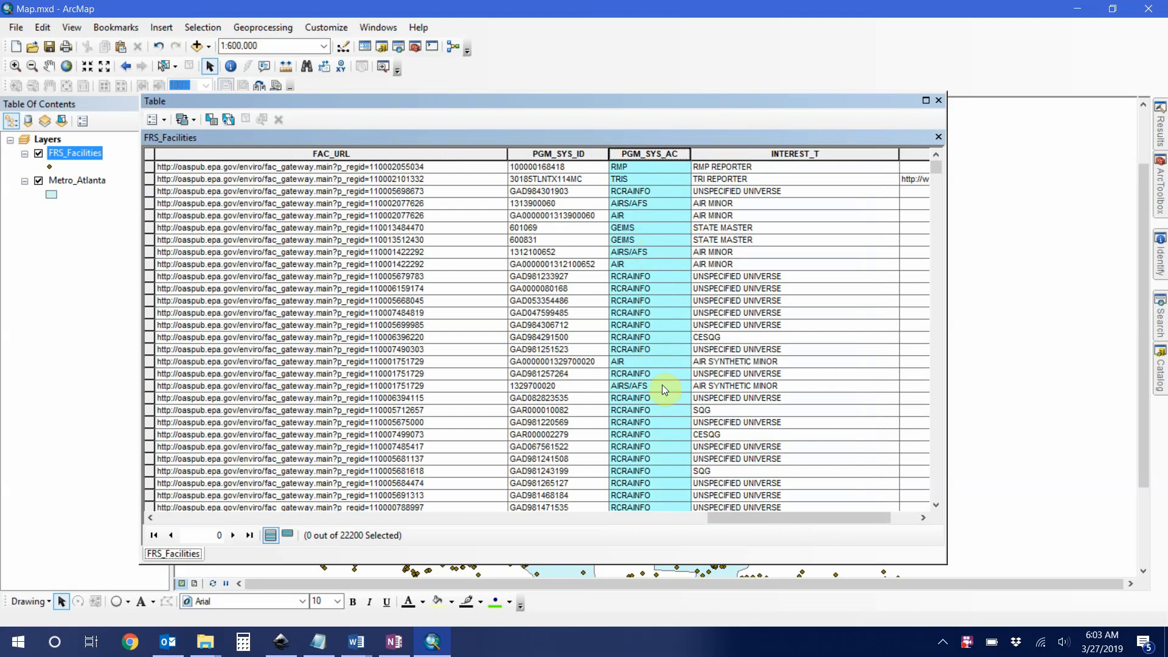
pyautogui.click(659, 361)
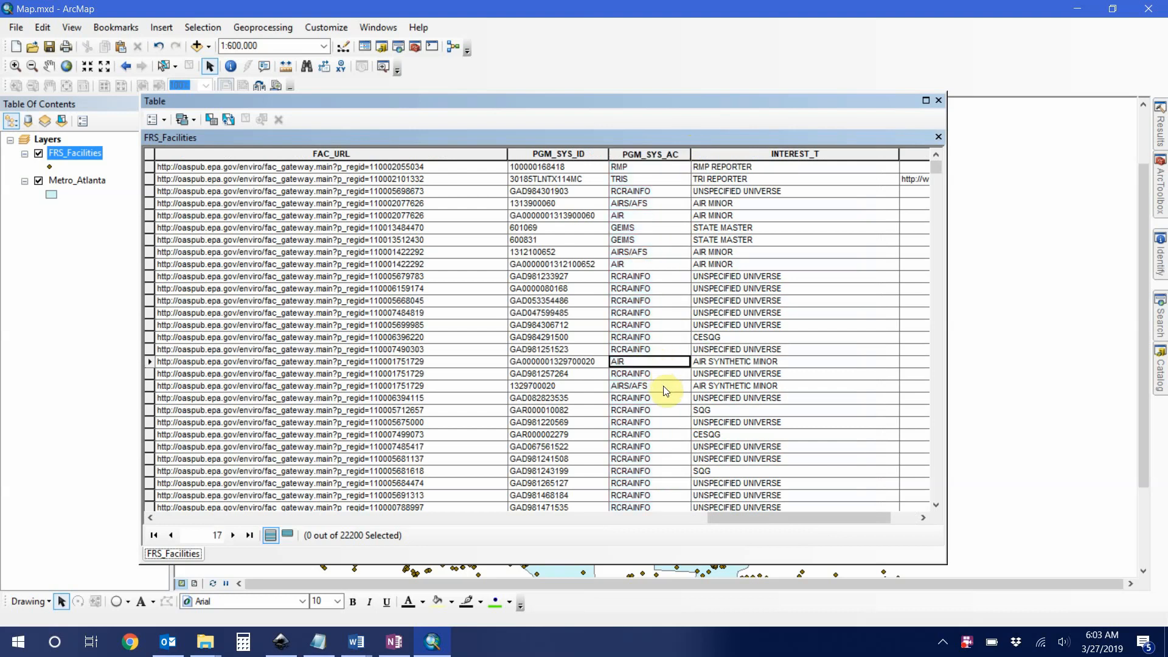
pyautogui.click(664, 385)
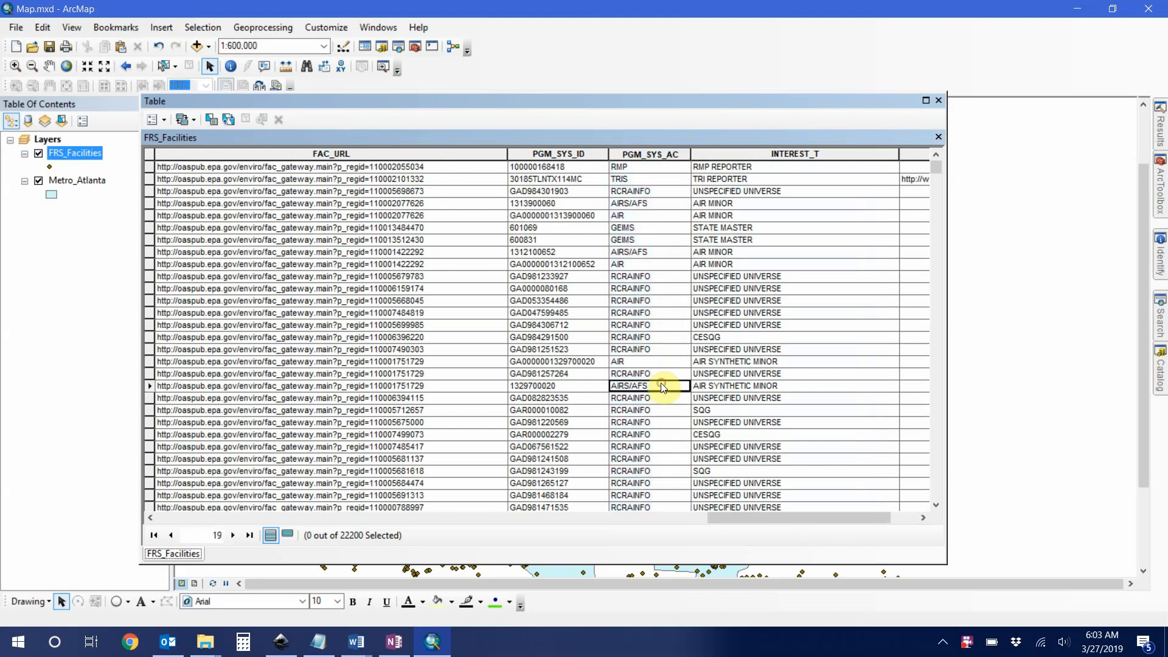
pyautogui.click(147, 362)
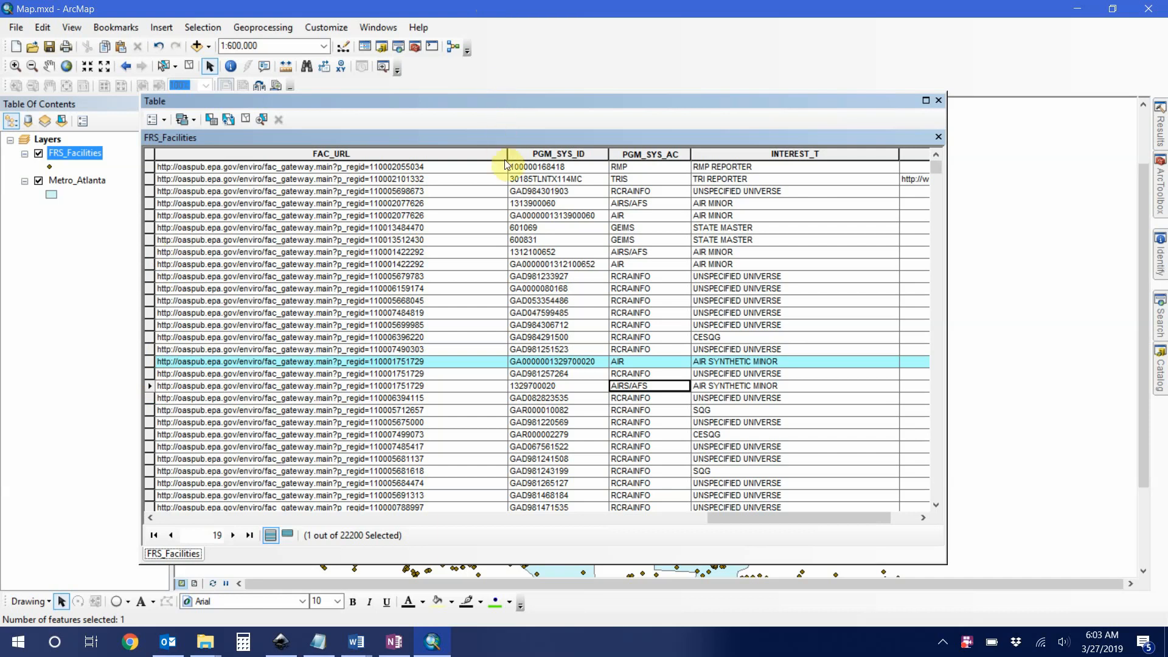
# Start a Select By Attributes query on the FRS_Facilities table and insert the PGM_SYS_AC field into its WHERE clause.
pyautogui.moveTo(495, 106); pyautogui.dragTo(379, 104)
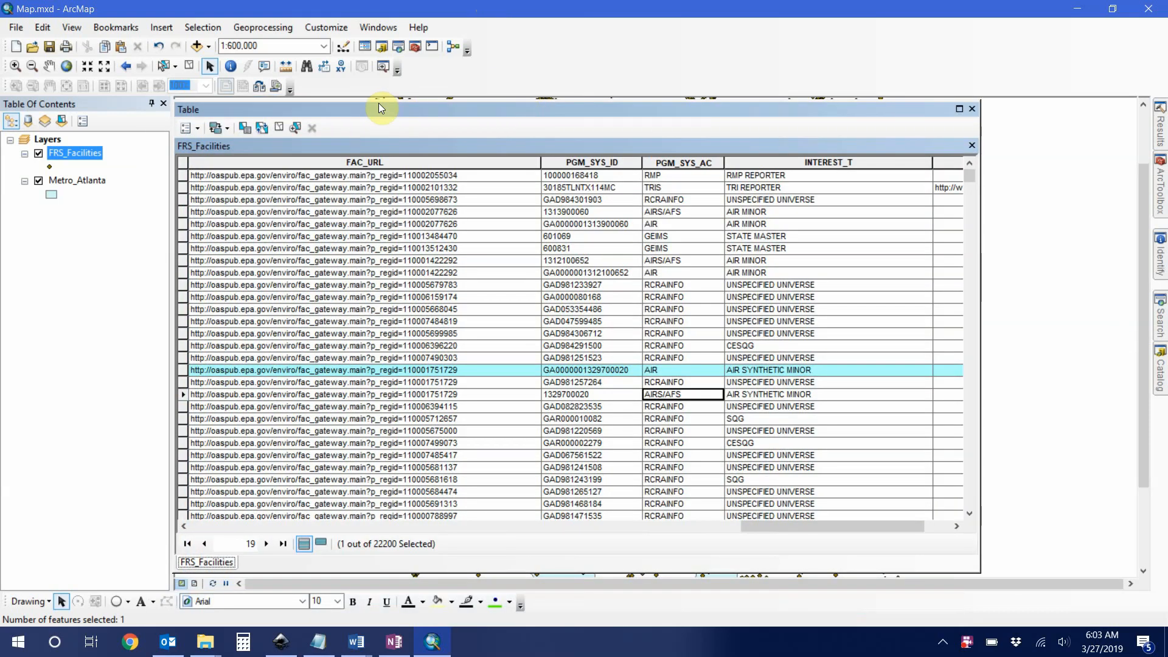
pyautogui.click(246, 130)
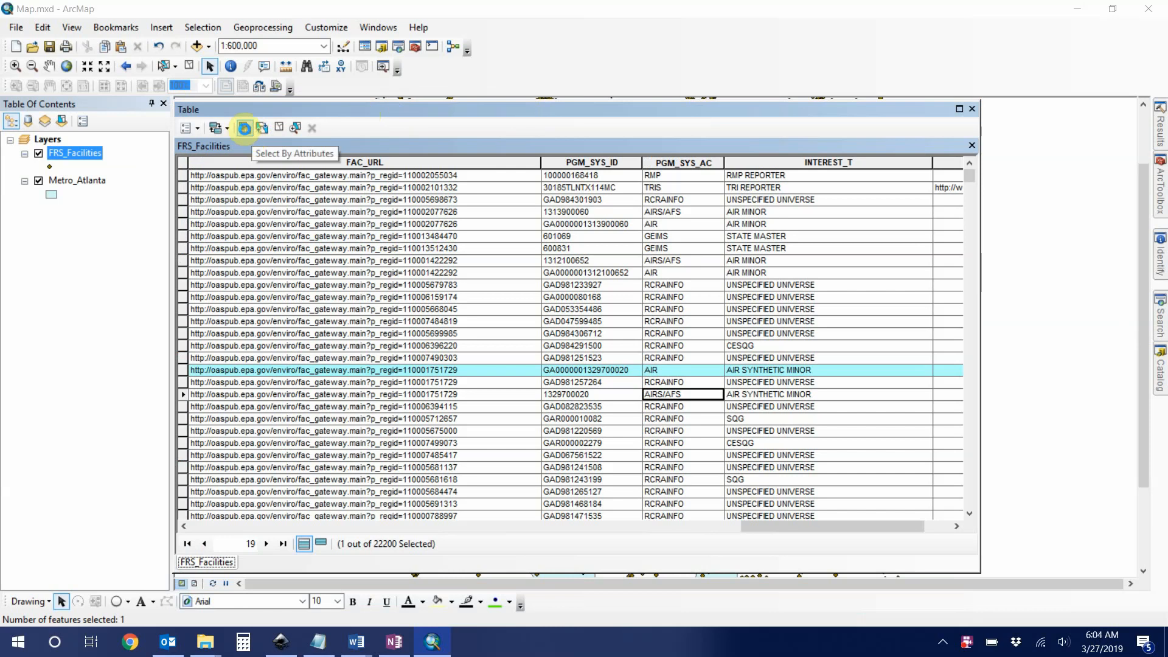
pyautogui.moveTo(195, 30); pyautogui.dragTo(301, 57)
pyautogui.scroll(-7, 268, 135)
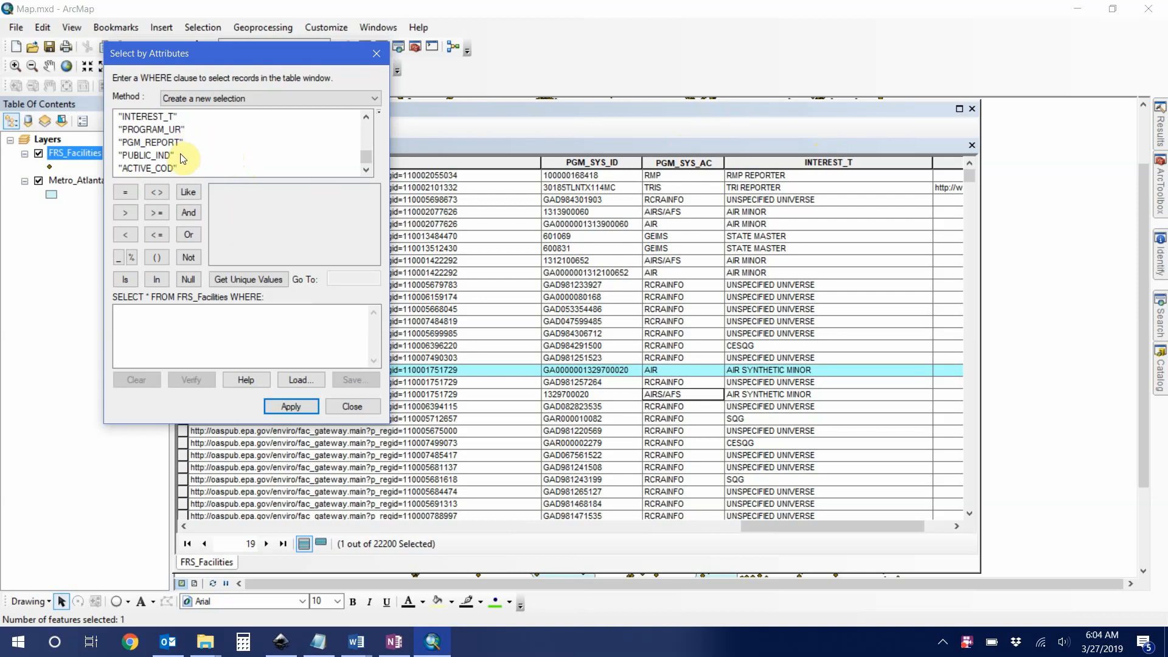
pyautogui.scroll(1, 233, 152)
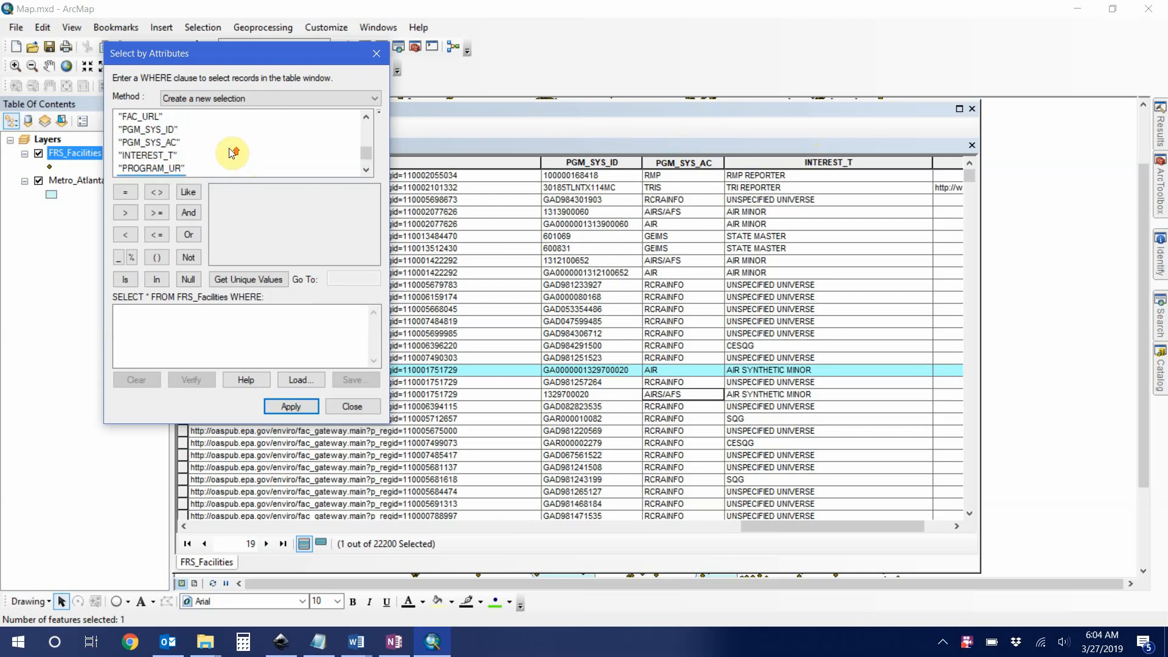
pyautogui.doubleClick(159, 144)
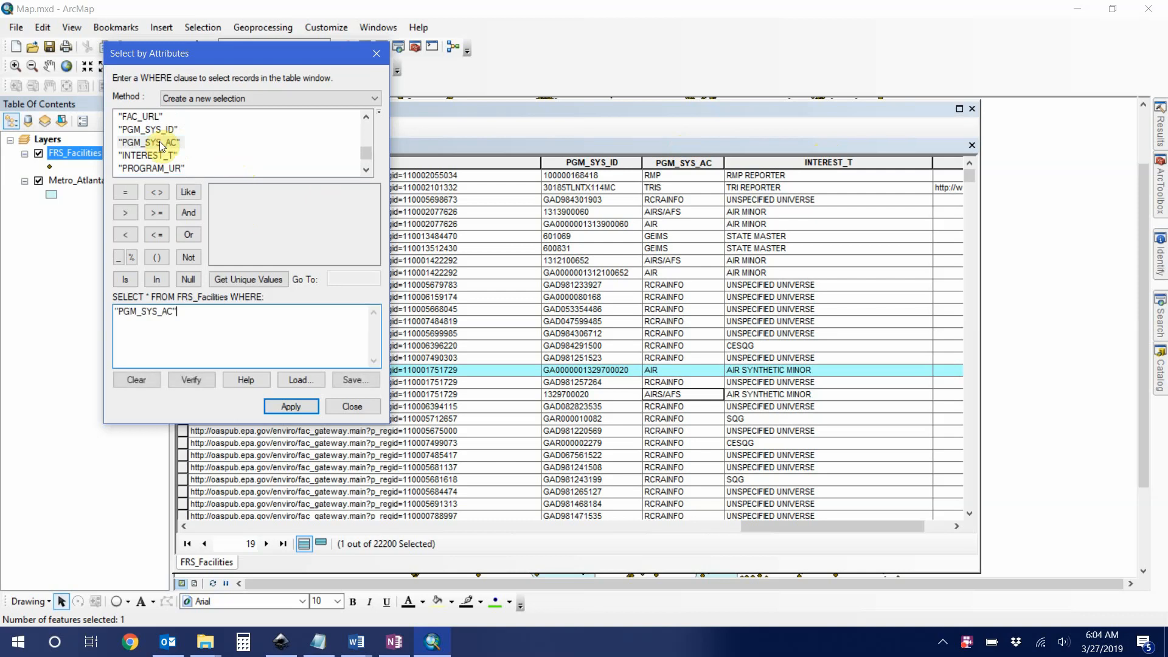
# Complete the WHERE clause as "PGM_SYS_AC" LIKE '%AIR%'.
pyautogui.click(187, 311)
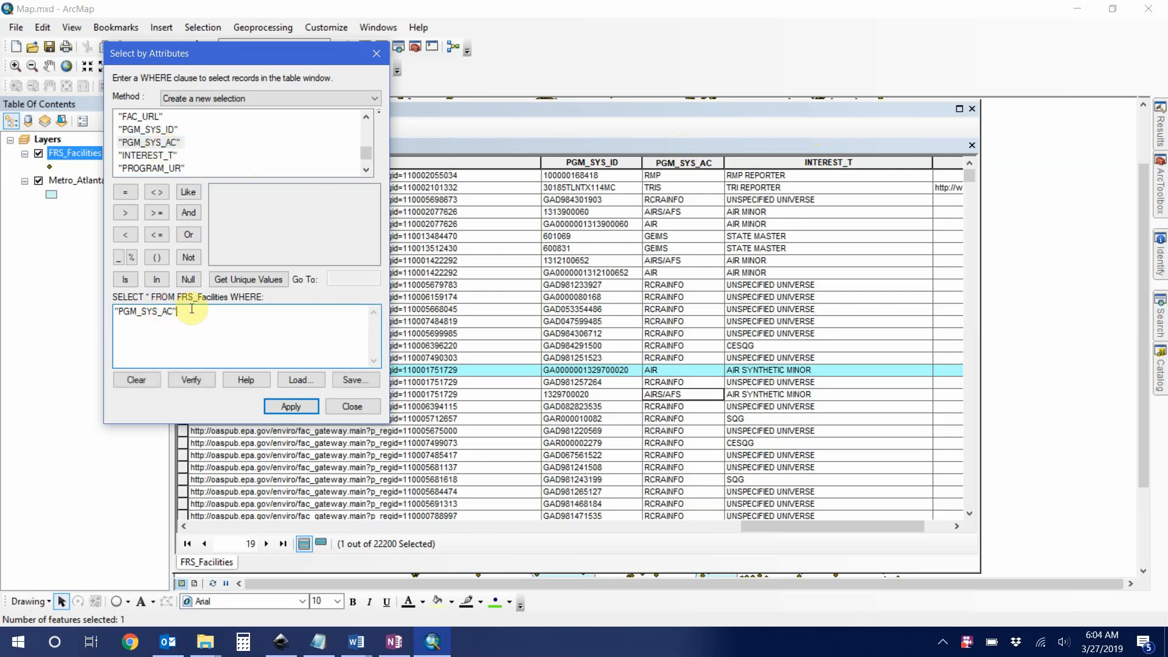
pyautogui.write('LIKE')
pyautogui.write('AIR')
pyautogui.press('BackSpace')
pyautogui.press('BackSpace')
pyautogui.press('BackSpace')
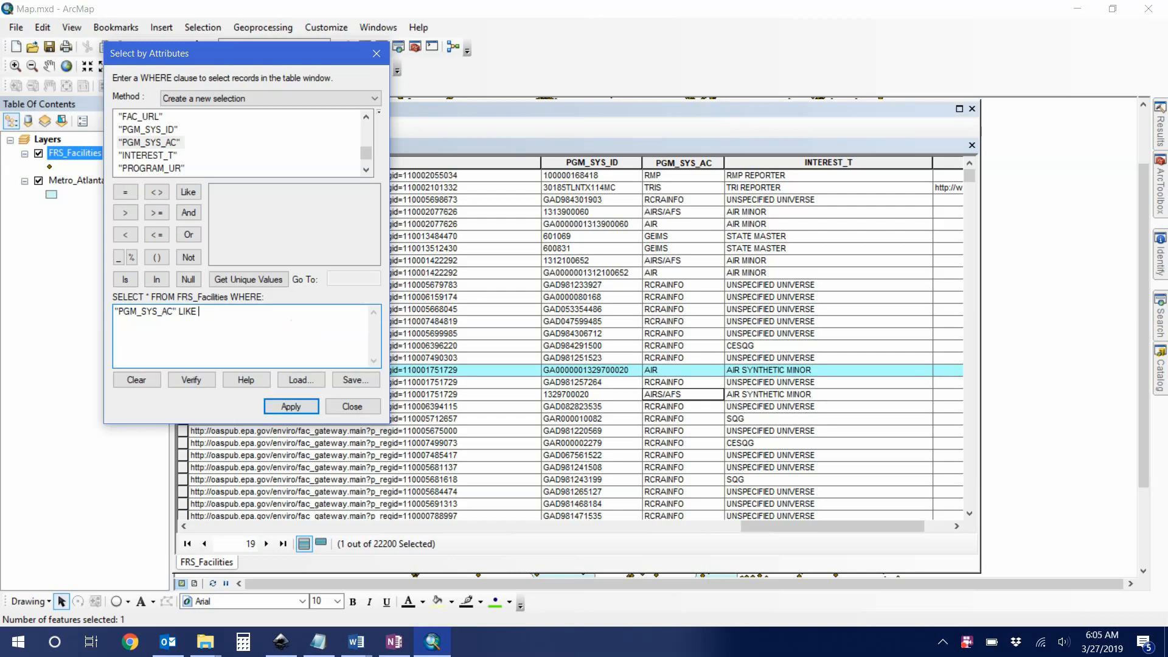
pyautogui.write("'%")
pyautogui.hotkey('shift', 'Left')
pyautogui.write("%AIR%'")
# Verify the PGM_SYS_AC query expression and apply it as a new selection on FRS_Facilities.
pyautogui.click(193, 380)
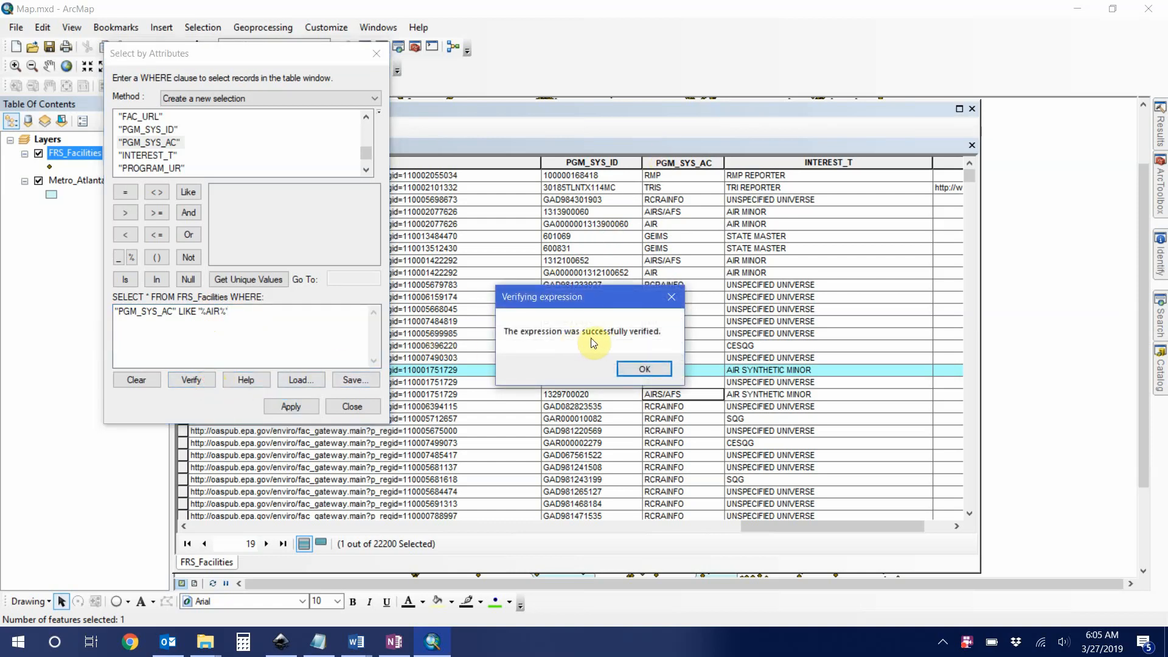
pyautogui.click(644, 370)
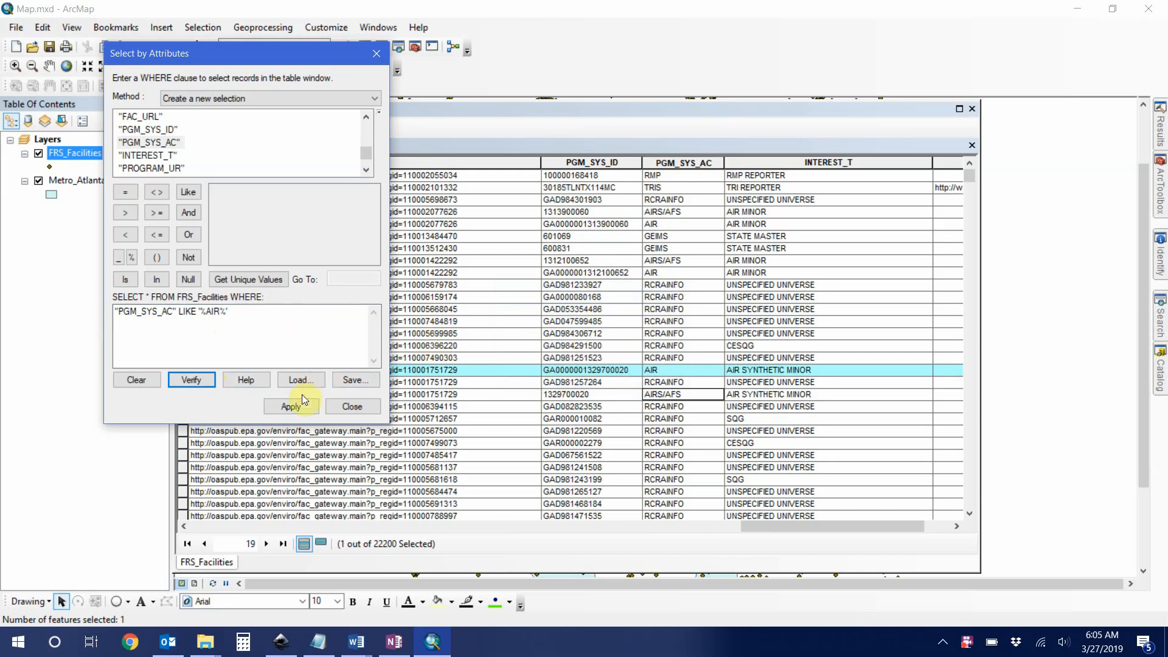
pyautogui.click(291, 406)
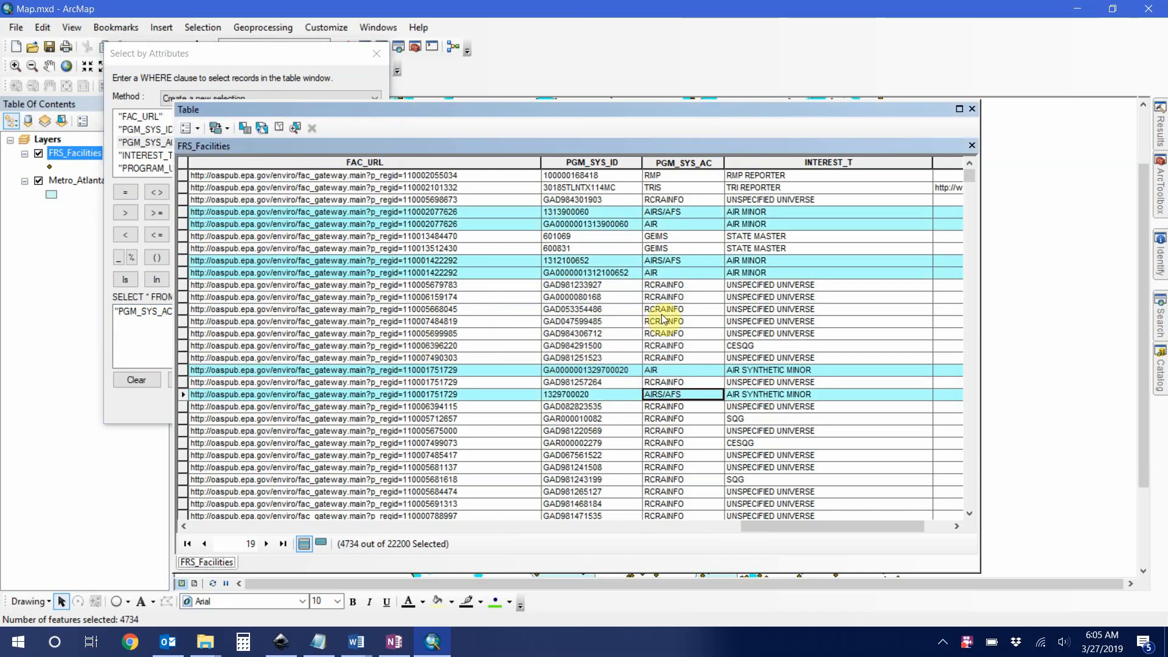
# Show only the selected records in the table and review their PGM_SYS_AC and INTEREST_T values.
pyautogui.scroll(-5, 669, 234)
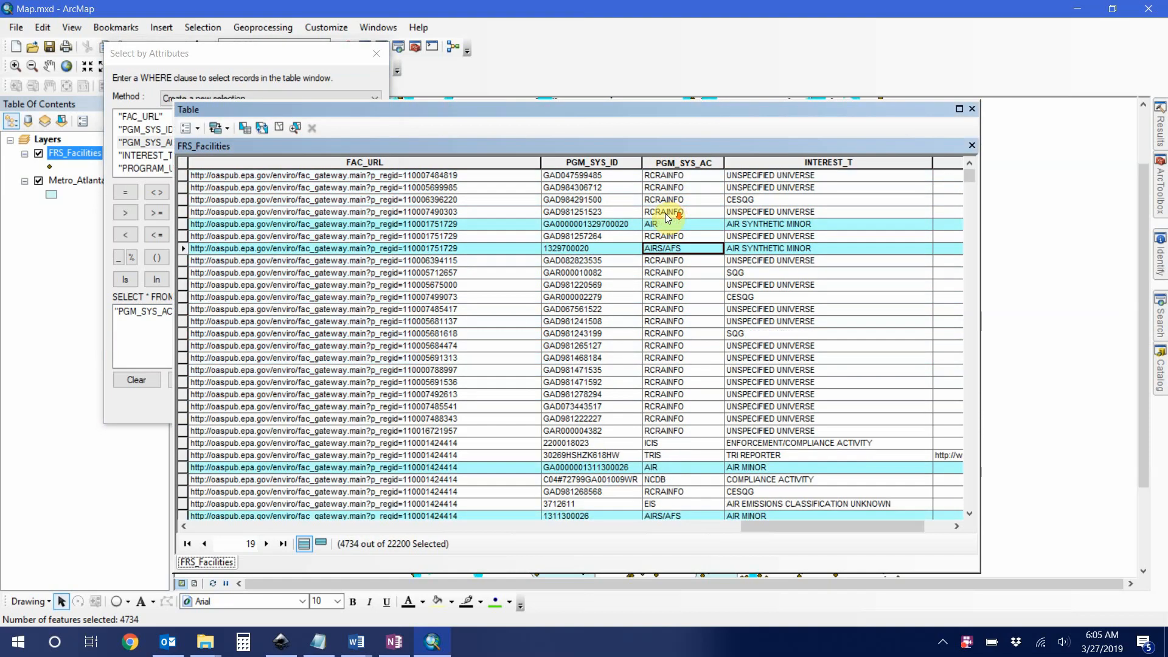
pyautogui.scroll(-3, 665, 218)
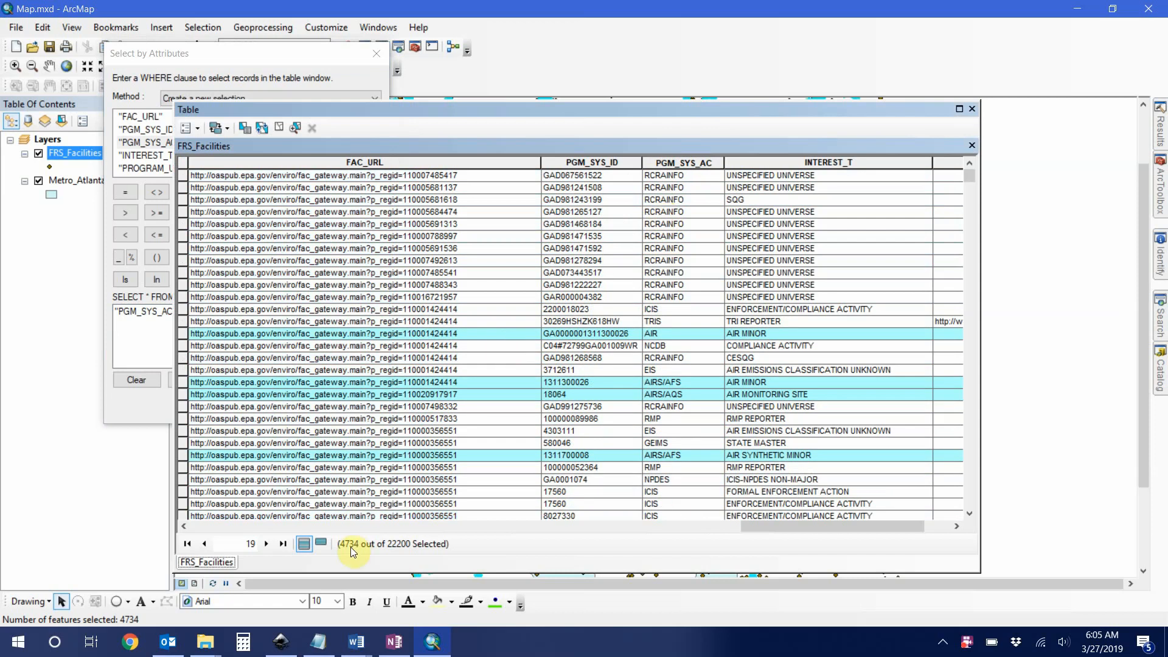
pyautogui.scroll(-4, 651, 420)
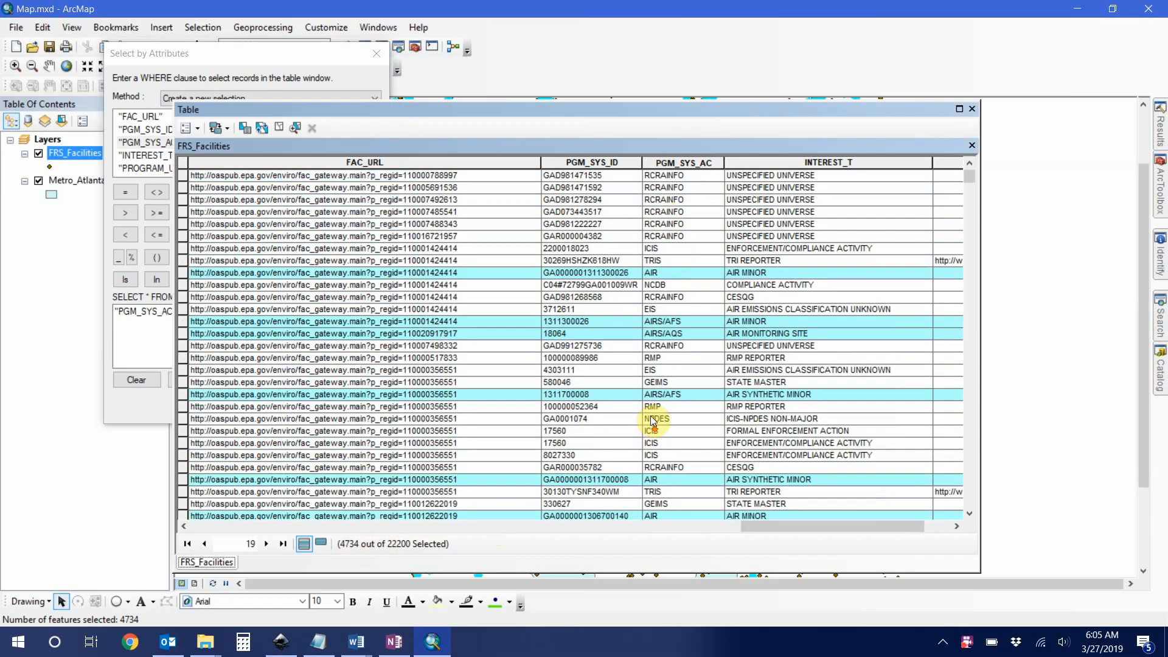
pyautogui.scroll(-4, 651, 419)
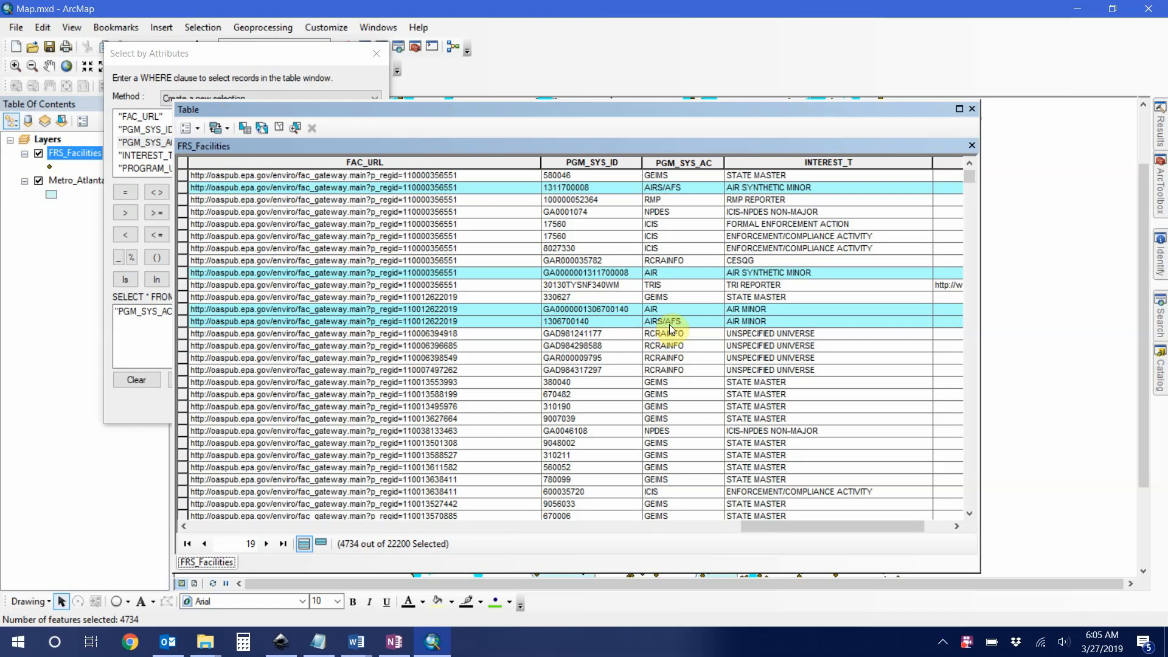
pyautogui.scroll(-2, 674, 340)
pyautogui.scroll(-7, 674, 339)
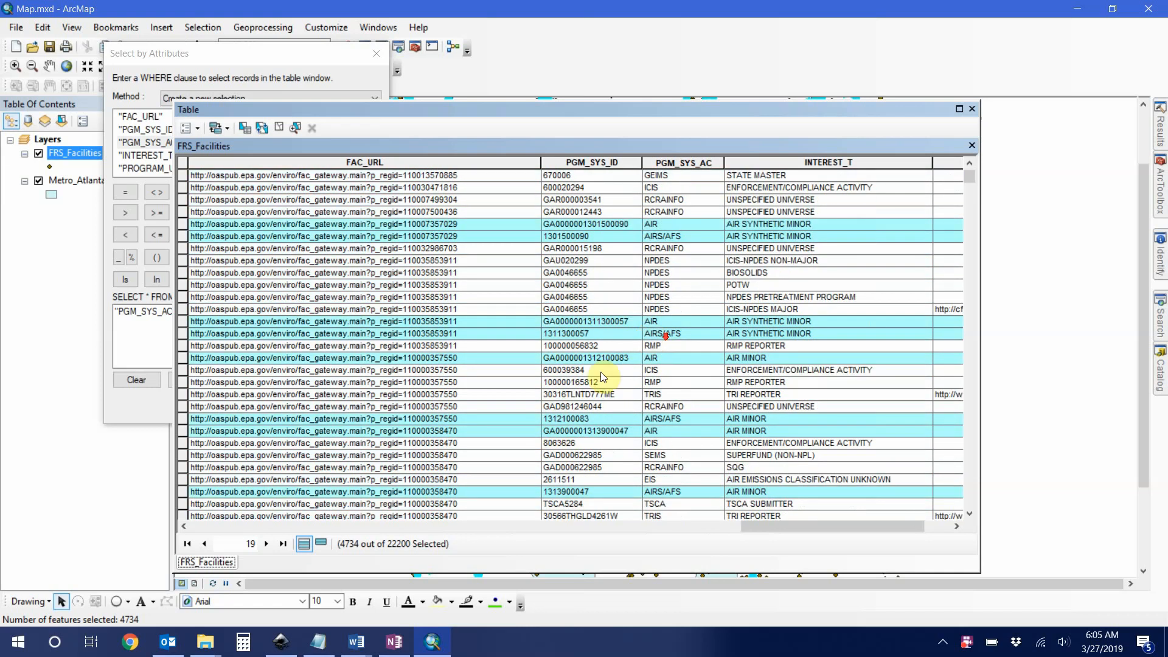
pyautogui.click(320, 543)
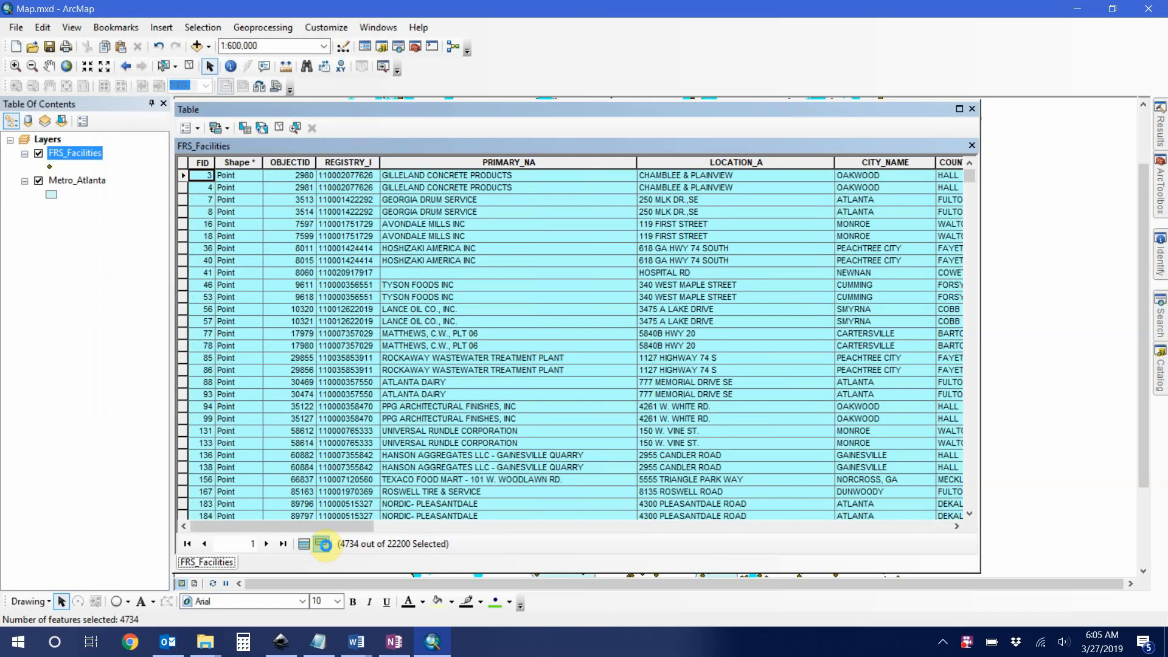
pyautogui.moveTo(342, 527); pyautogui.dragTo(701, 487)
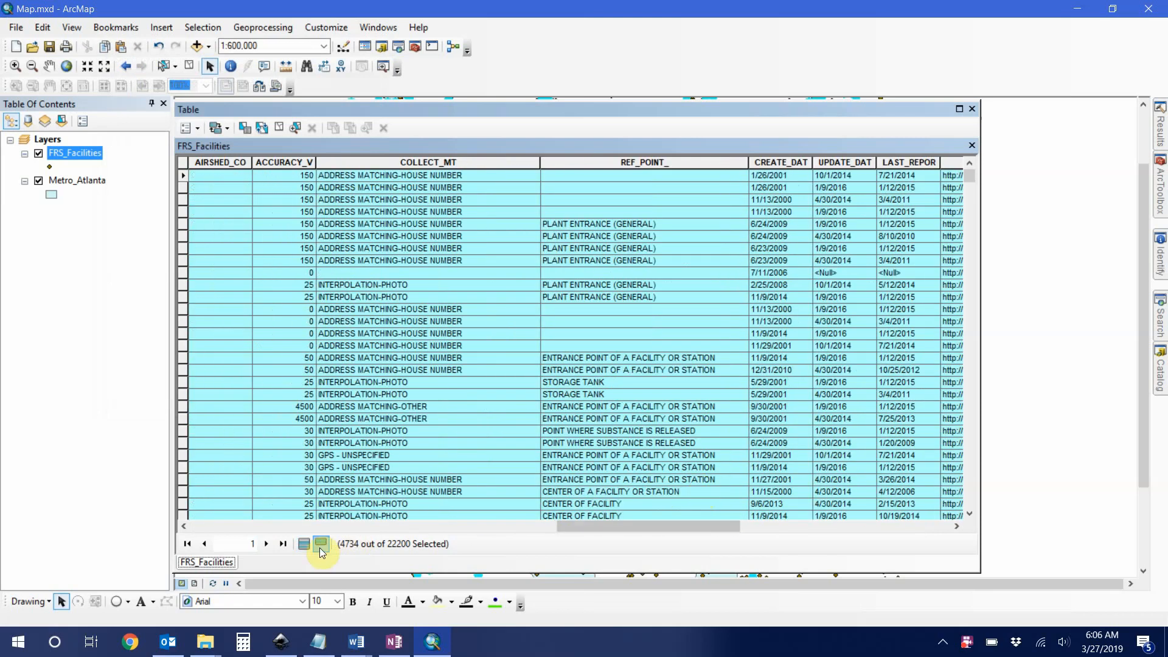
pyautogui.moveTo(626, 528); pyautogui.dragTo(786, 515)
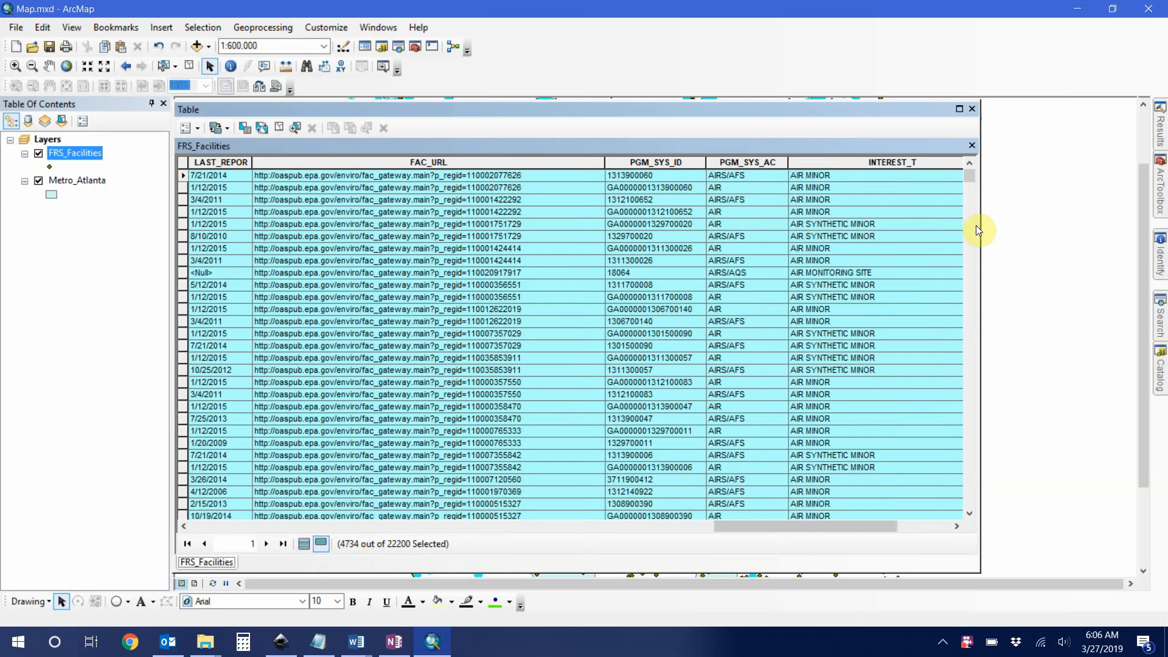
pyautogui.moveTo(970, 177); pyautogui.dragTo(952, 277)
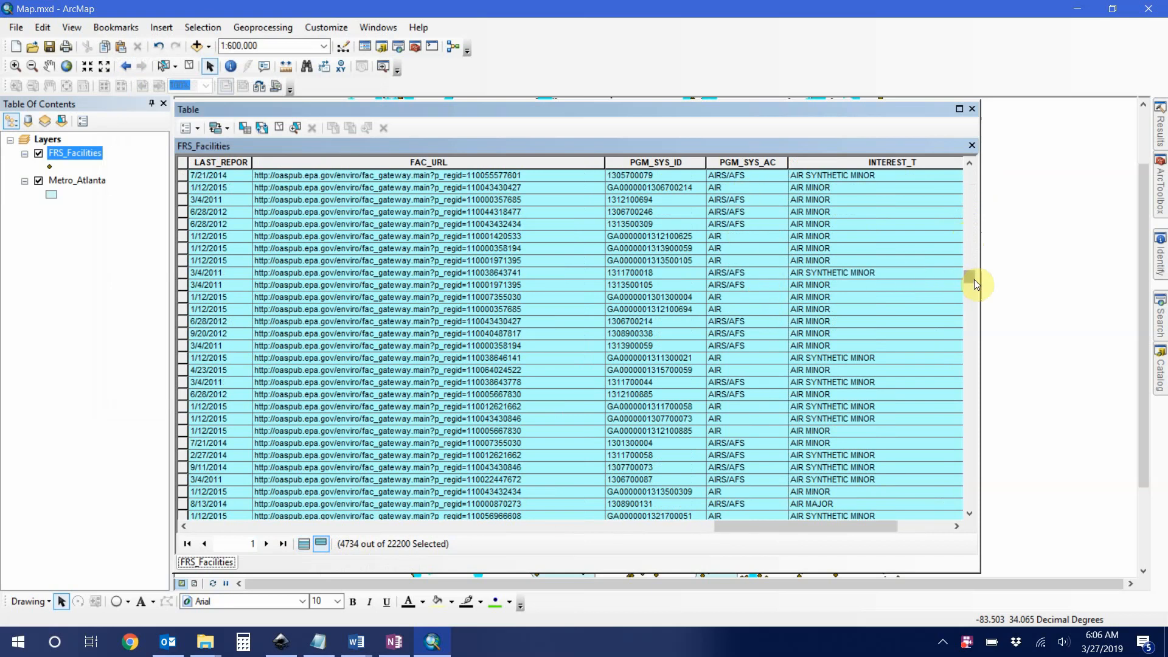
pyautogui.moveTo(969, 280); pyautogui.dragTo(969, 166)
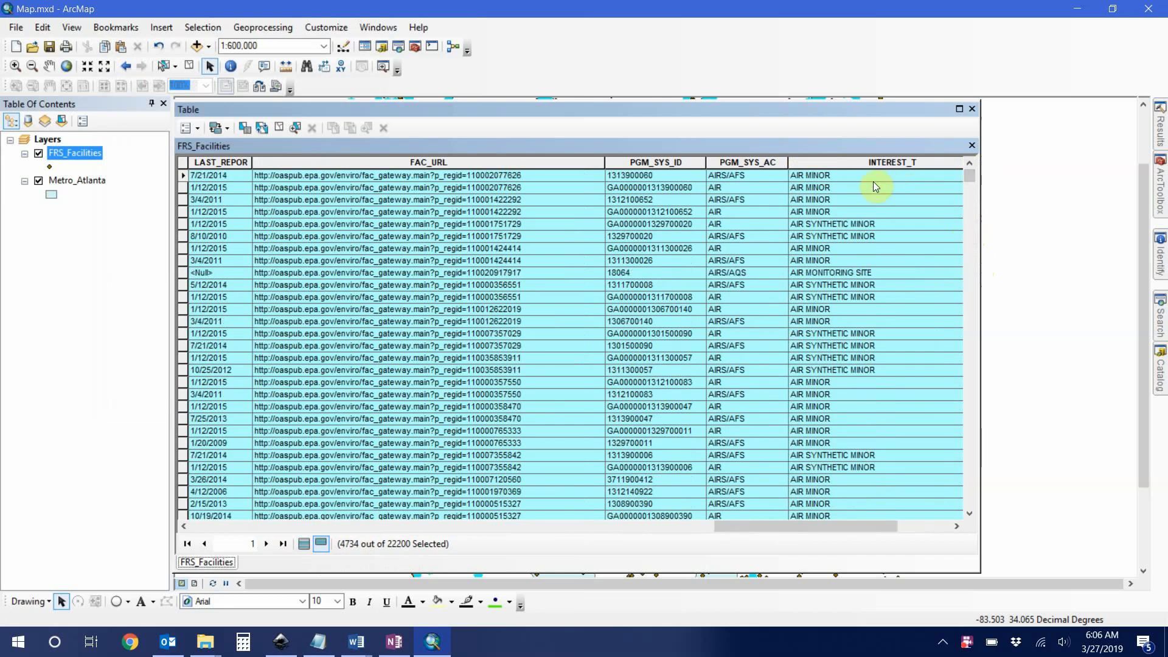
# Reopen Select By Attributes for the FRS_Facilities table and extend the WHERE clause with OR "INTEREST_T".
pyautogui.click(245, 128)
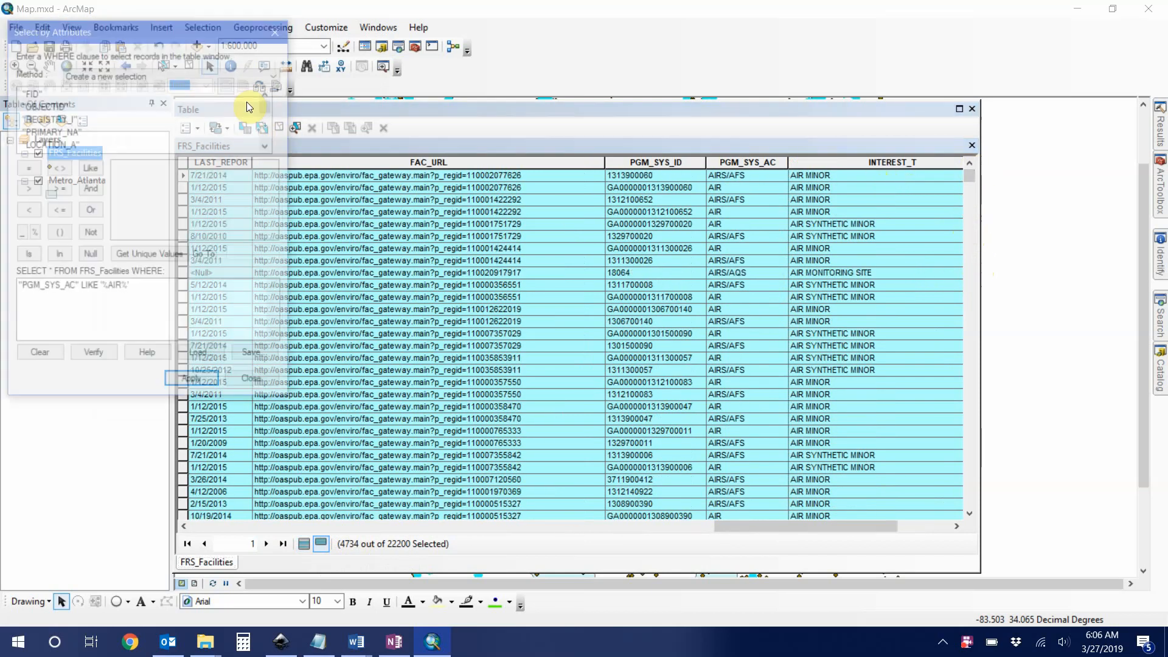
pyautogui.moveTo(221, 29); pyautogui.dragTo(431, 111)
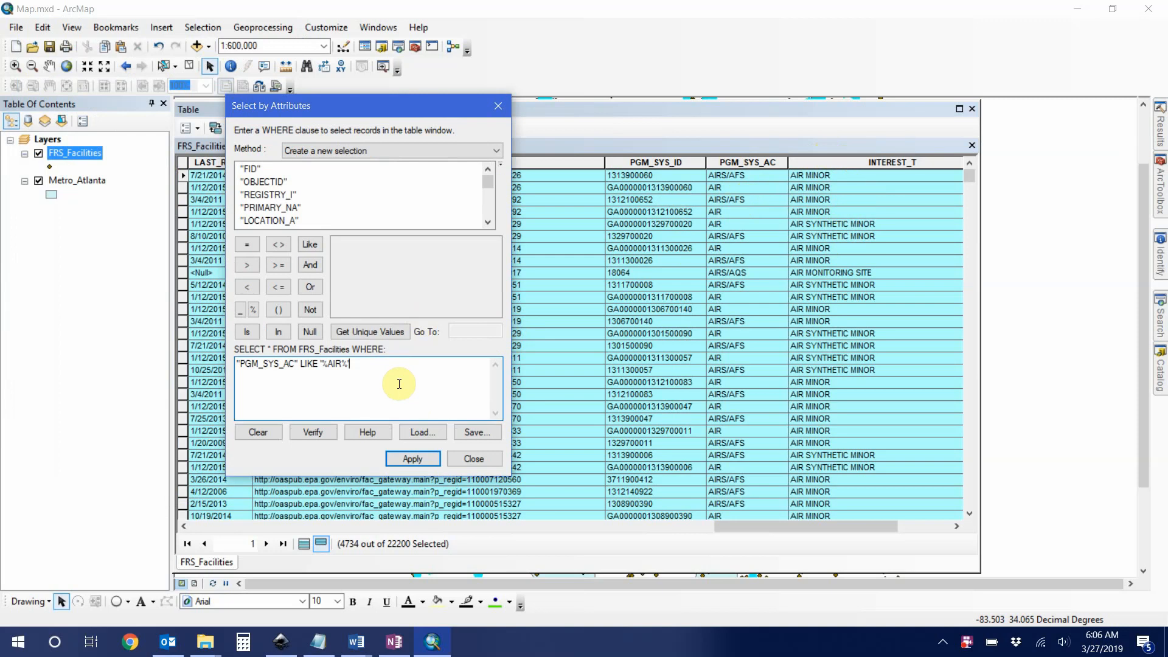
pyautogui.write("' ")
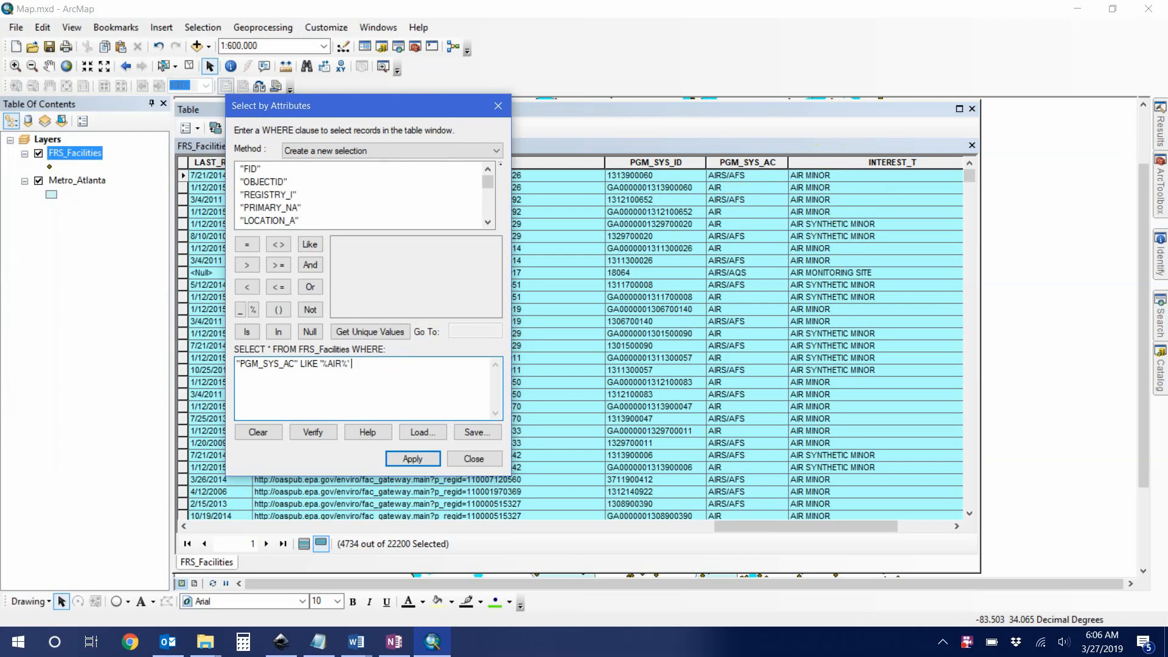
pyautogui.write('OR')
pyautogui.moveTo(483, 178); pyautogui.dragTo(487, 210)
pyautogui.doubleClick(285, 169)
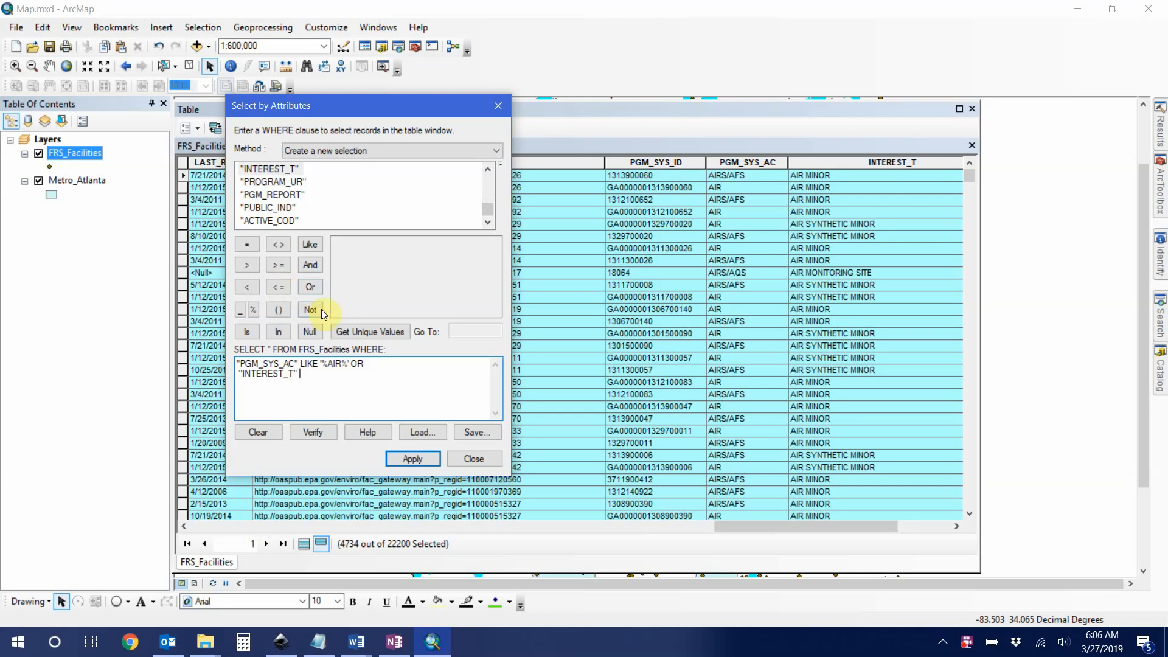
# Copy LIKE '%AIR%' from the first condition to complete the second as "INTEREST_T" LIKE '%AIR%'.
pyautogui.moveTo(350, 364)
pyautogui.mouseDown()
pyautogui.moveTo(238, 365)
pyautogui.moveTo(353, 365)
pyautogui.mouseUp()
pyautogui.click(301, 367)
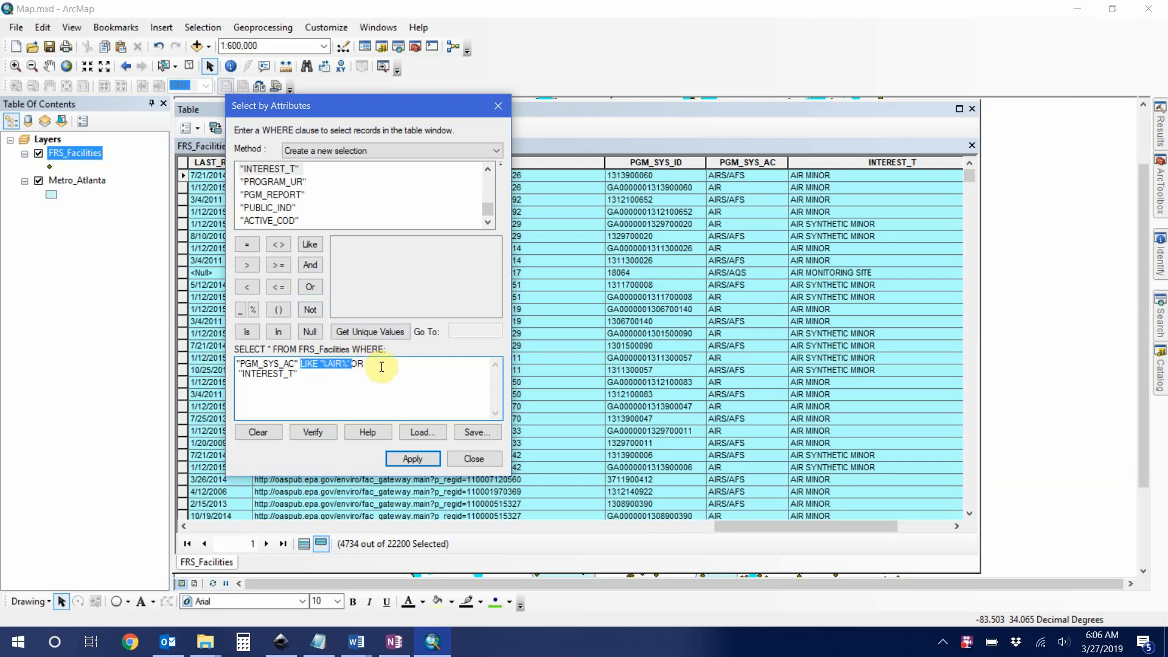
pyautogui.hotkey('ctrl', 'c')
pyautogui.click(354, 378)
pyautogui.hotkey('ctrl', 'v')
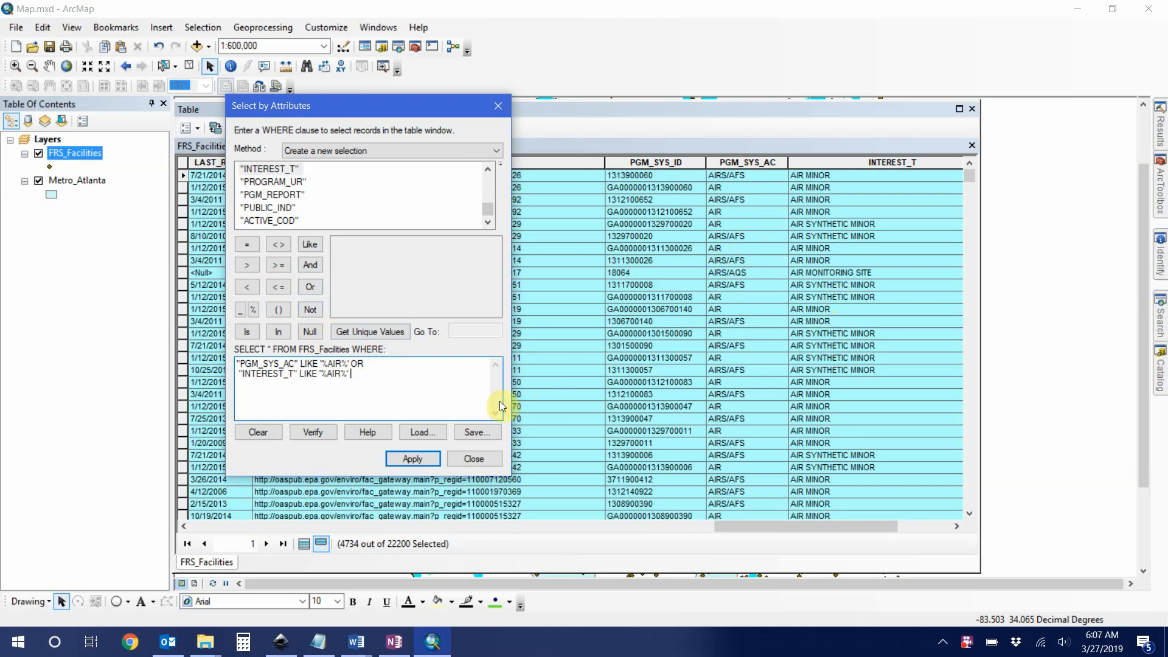
# Verify the combined two-field expression and apply it as a new selection on FRS_Facilities.
pyautogui.click(335, 436)
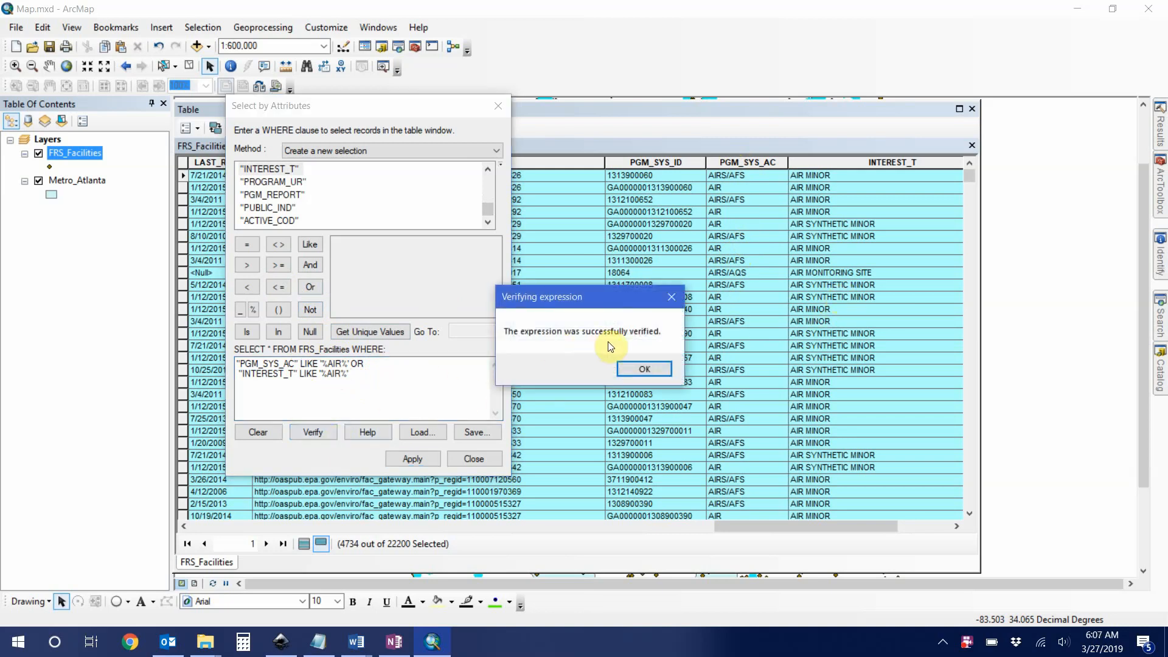
pyautogui.click(645, 369)
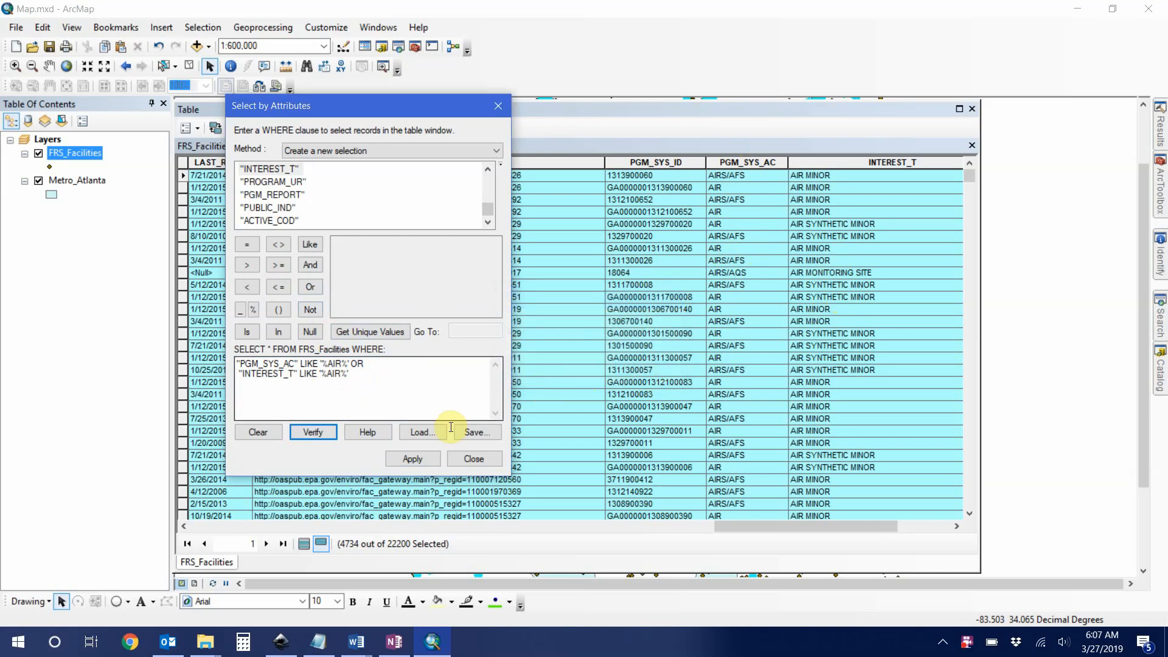
pyautogui.click(420, 462)
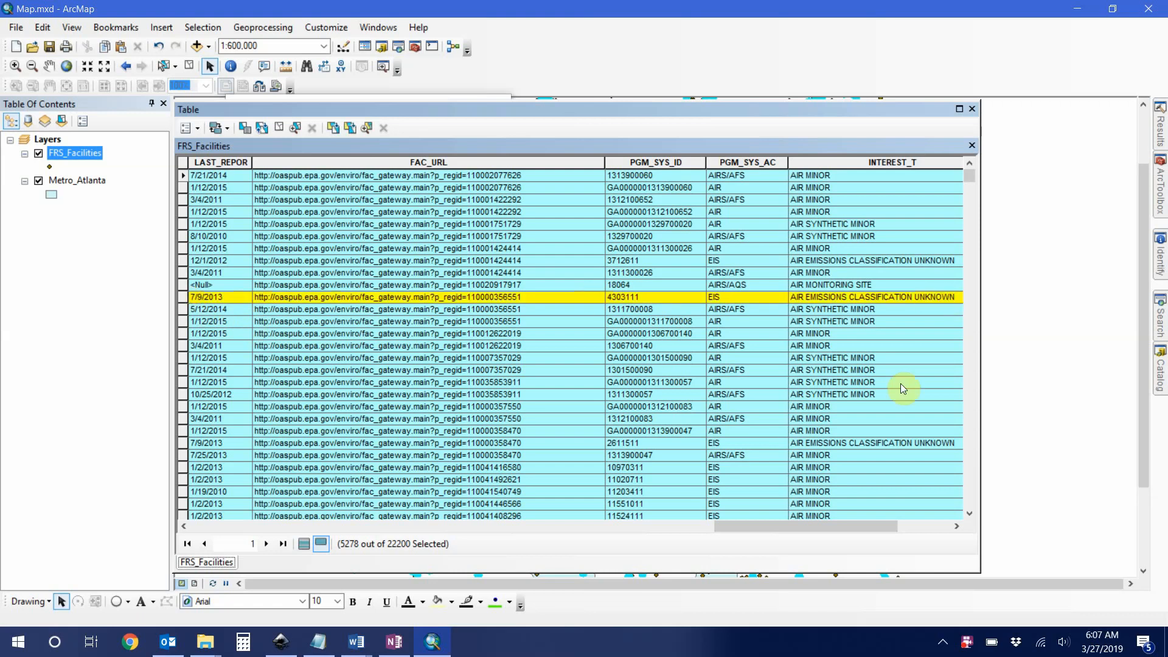
# Review the PGM_SYS_AC and INTEREST_T values of the selected FRS_Facilities records.
pyautogui.moveTo(853, 527); pyautogui.dragTo(867, 527)
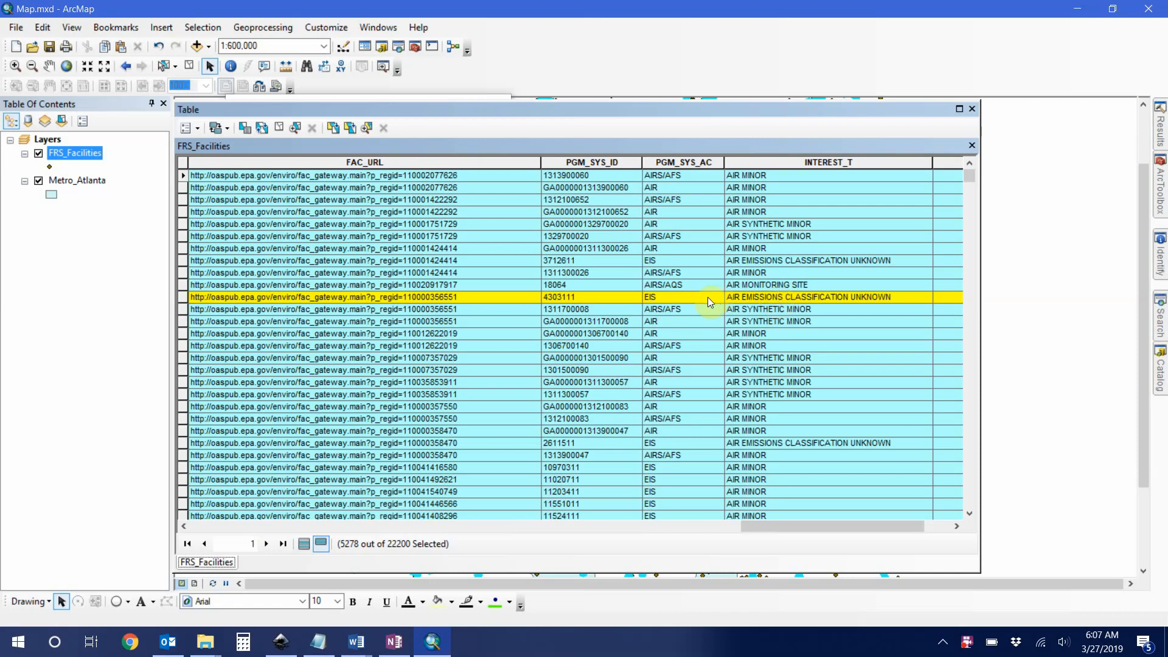
pyautogui.scroll(-7, 781, 299)
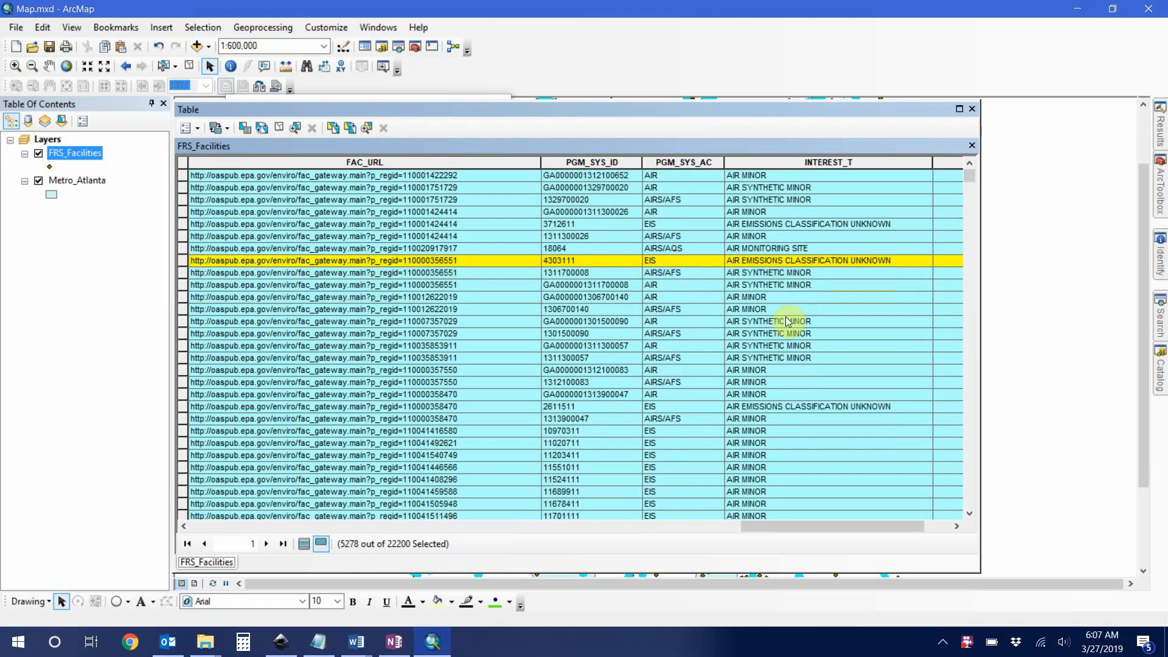
pyautogui.scroll(-2, 736, 326)
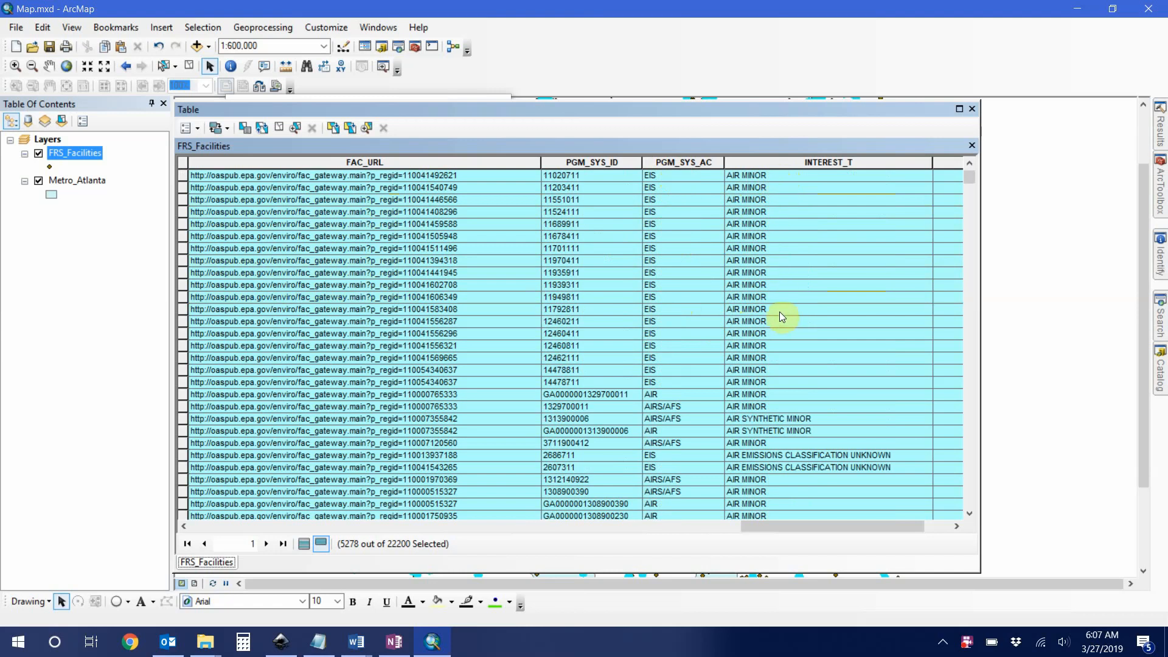
pyautogui.moveTo(969, 181); pyautogui.dragTo(972, 160)
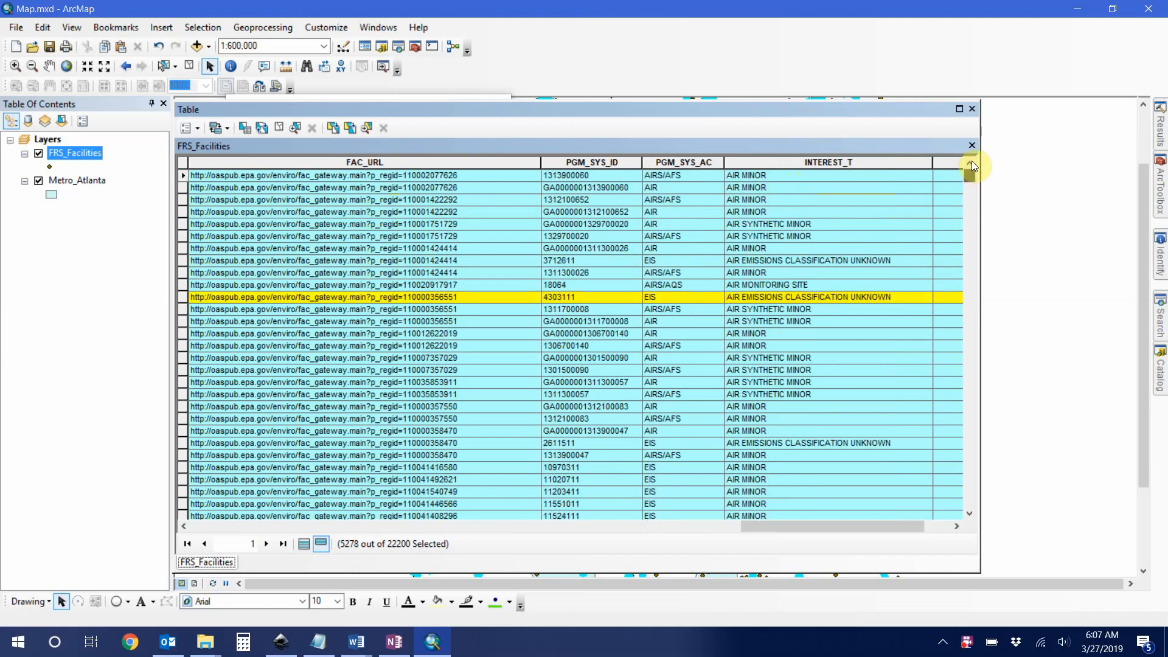
# Copy the whole two-condition WHERE clause from the Select by Attributes dialog.
pyautogui.moveTo(698, 222); pyautogui.dragTo(659, 259)
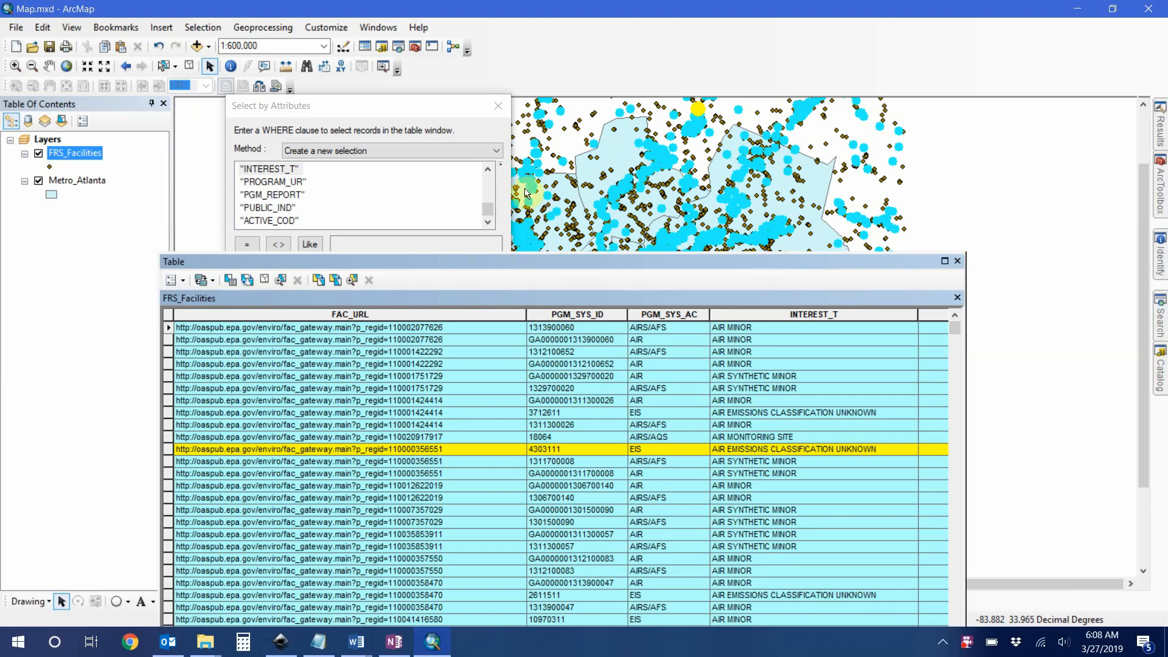
pyautogui.click(391, 105)
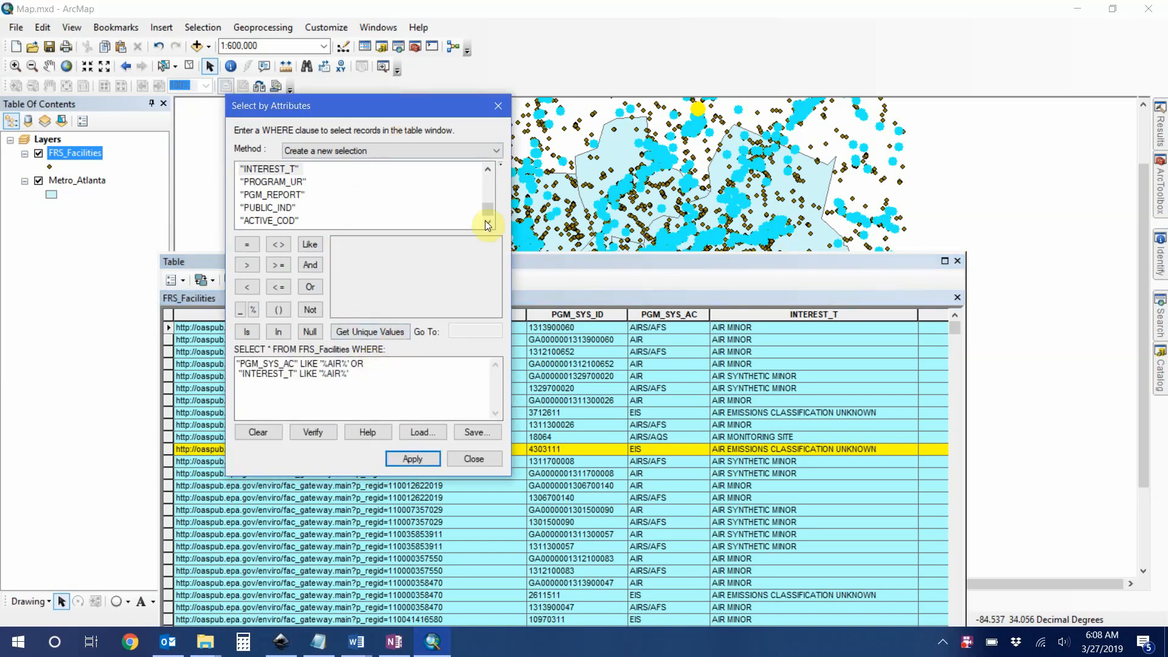
pyautogui.moveTo(352, 374); pyautogui.dragTo(236, 363)
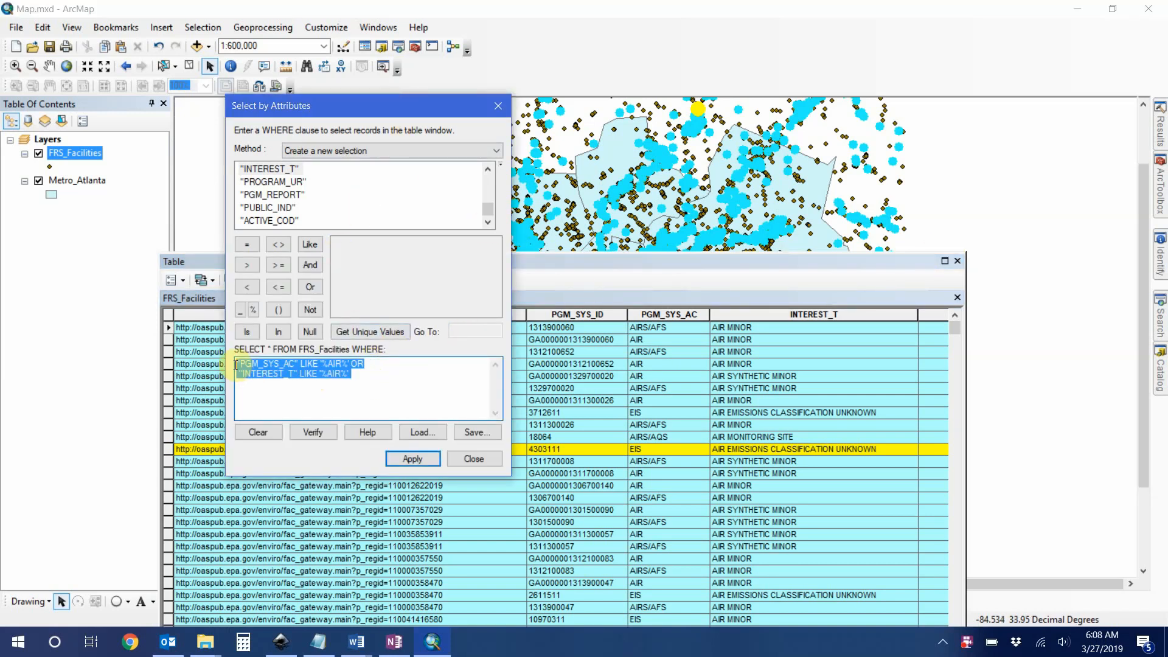
pyautogui.rightClick(261, 366)
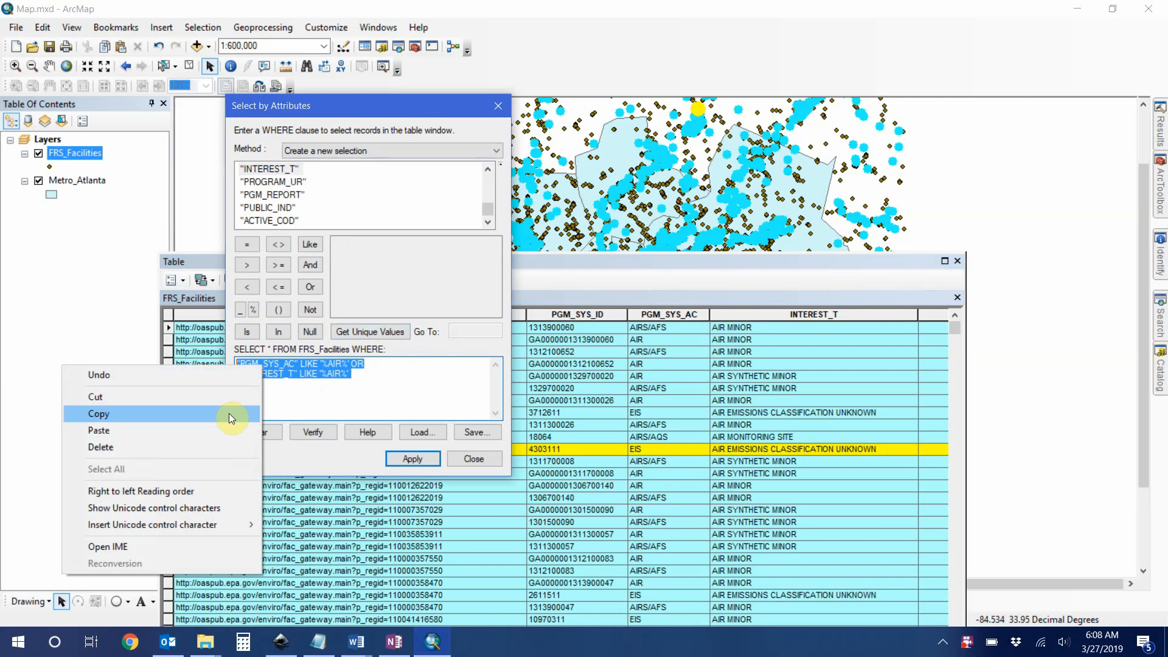
pyautogui.click(228, 413)
# Close the query dialog and the attribute table, and clear the selected features on the map.
pyautogui.click(498, 104)
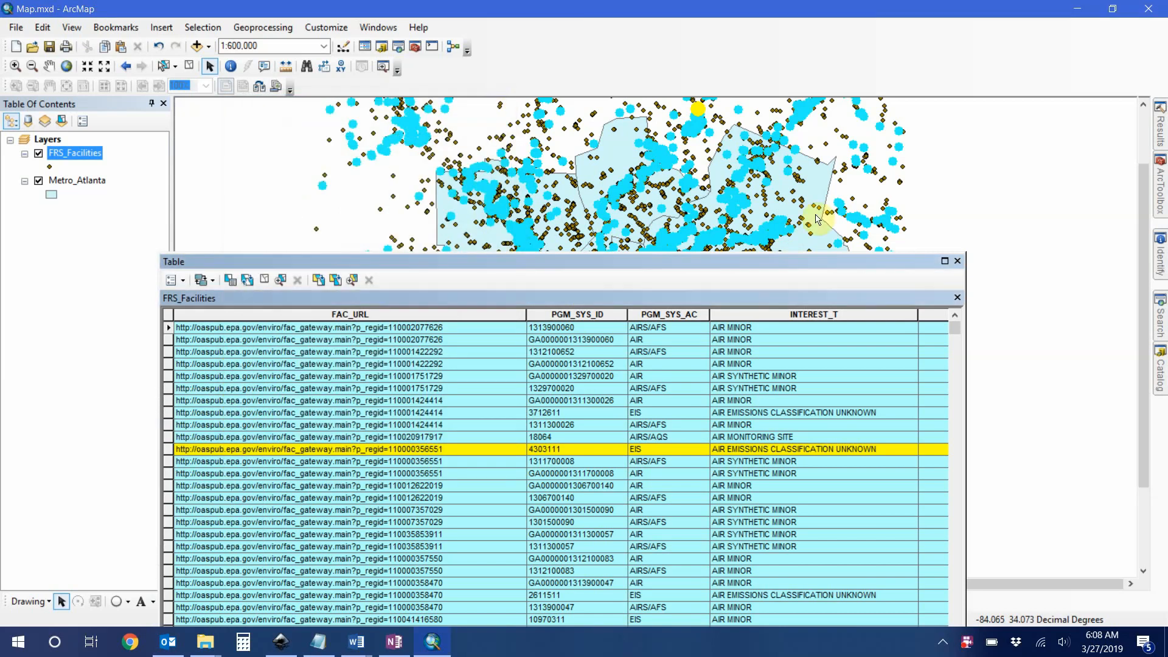
pyautogui.click(956, 261)
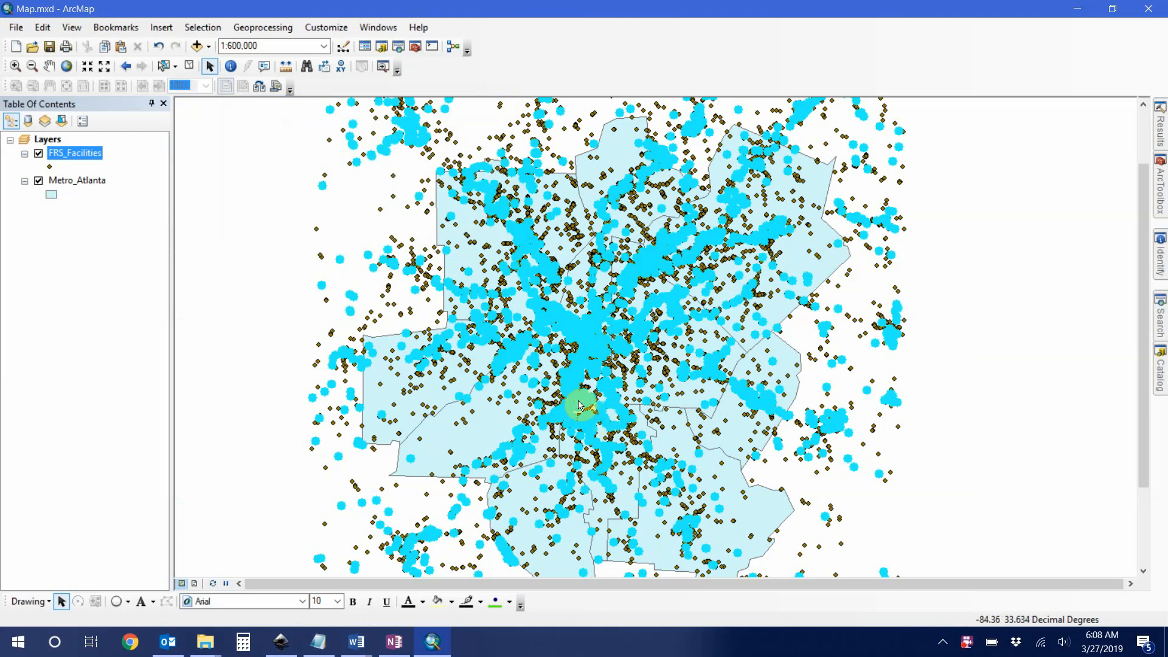
pyautogui.click(188, 64)
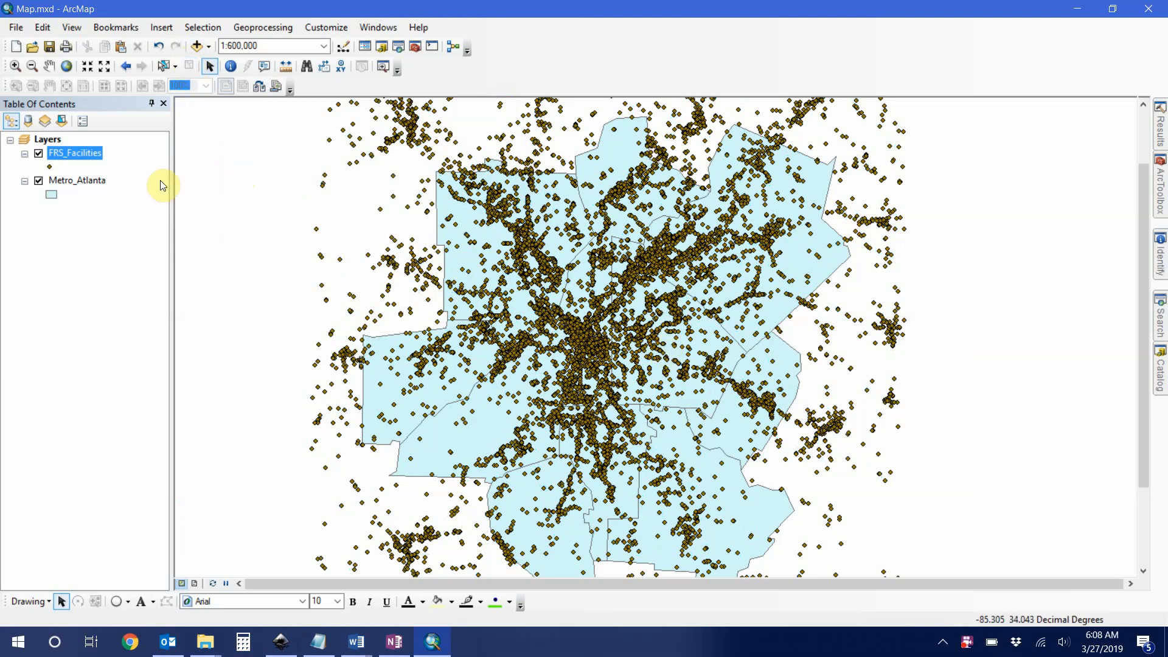
# Start a definition query for the FRS_Facilities layer in the Query Builder and paste the copied PGM_SYS_AC OR INTEREST_T expression into it.
pyautogui.rightClick(68, 154)
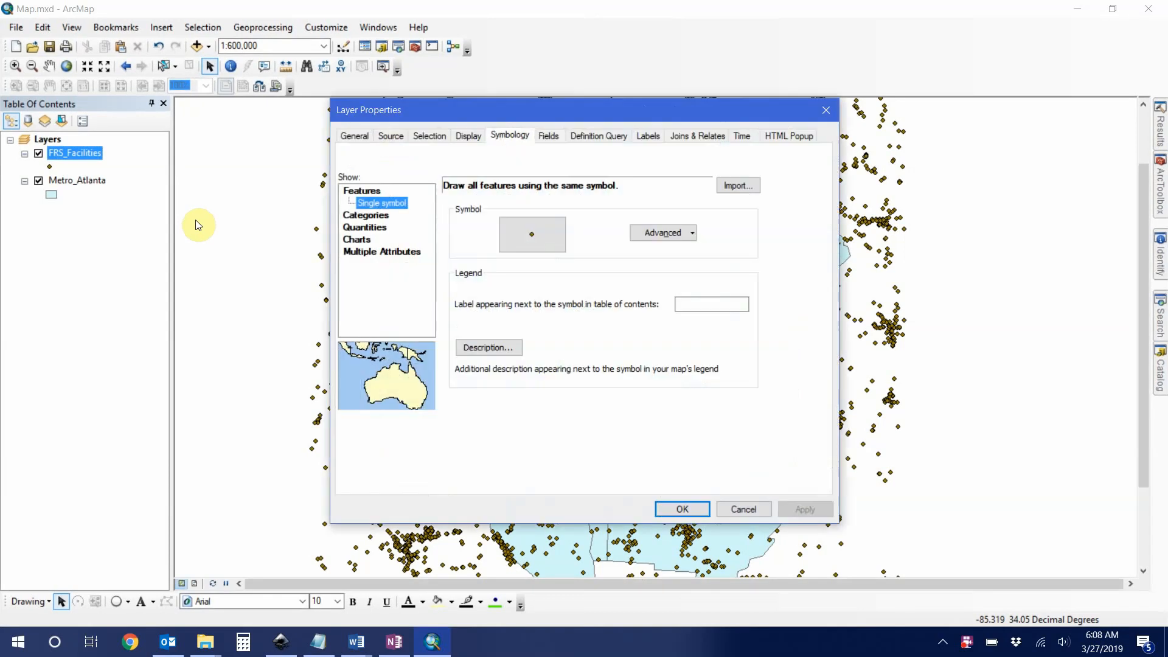
pyautogui.click(598, 143)
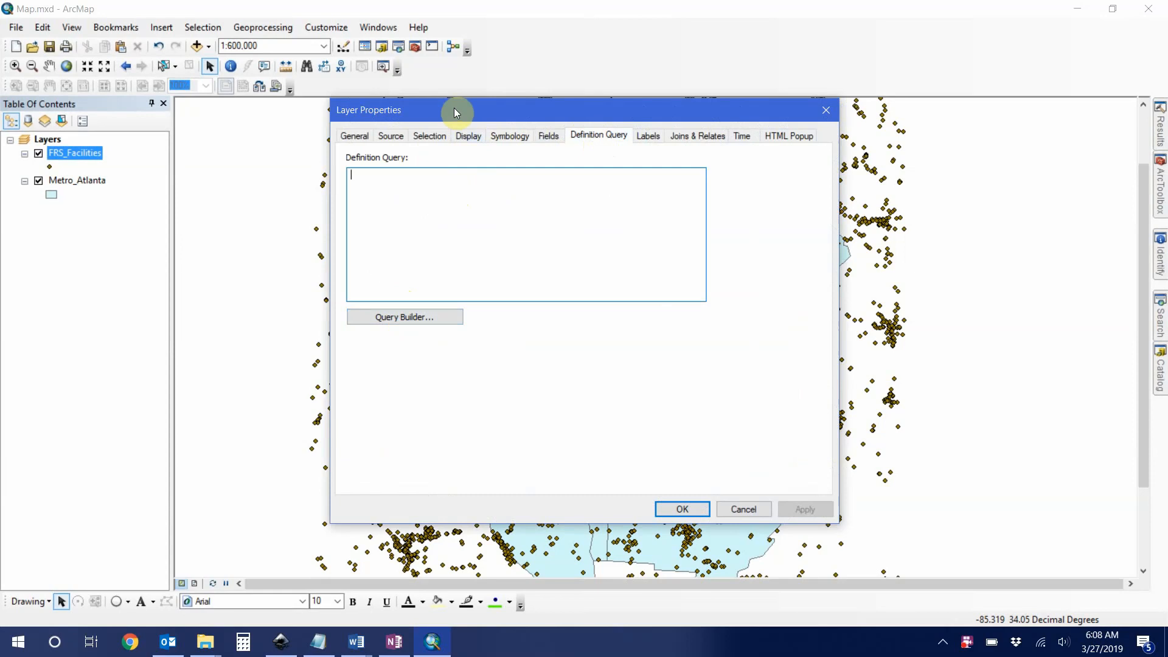
pyautogui.moveTo(455, 109); pyautogui.dragTo(454, 145)
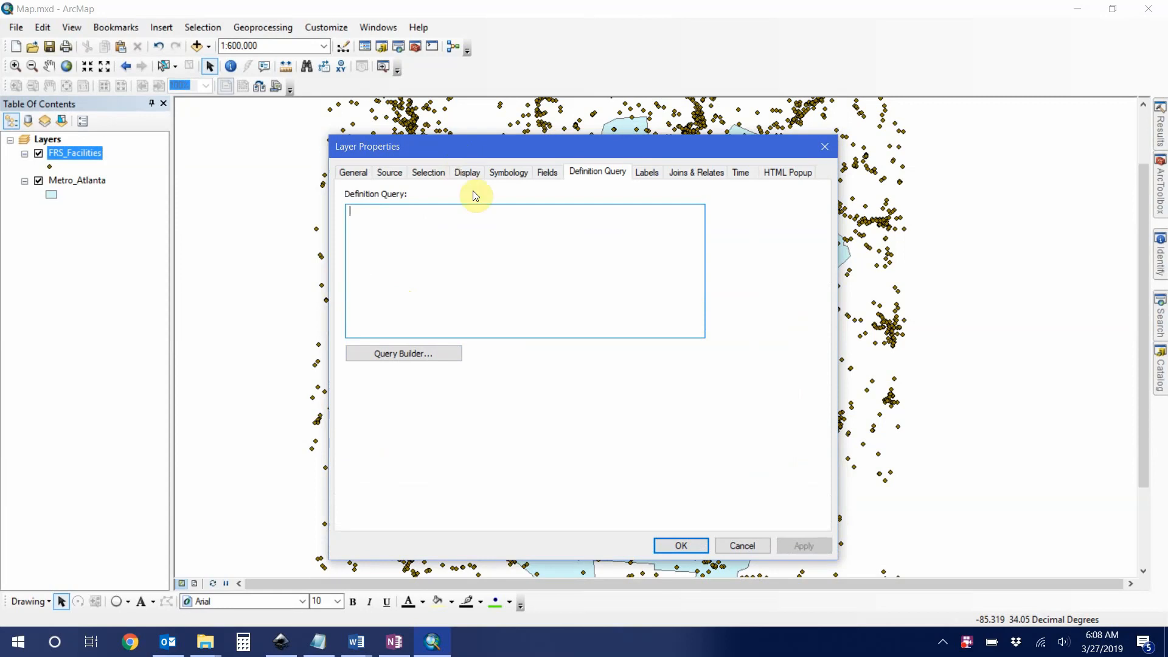
pyautogui.click(404, 353)
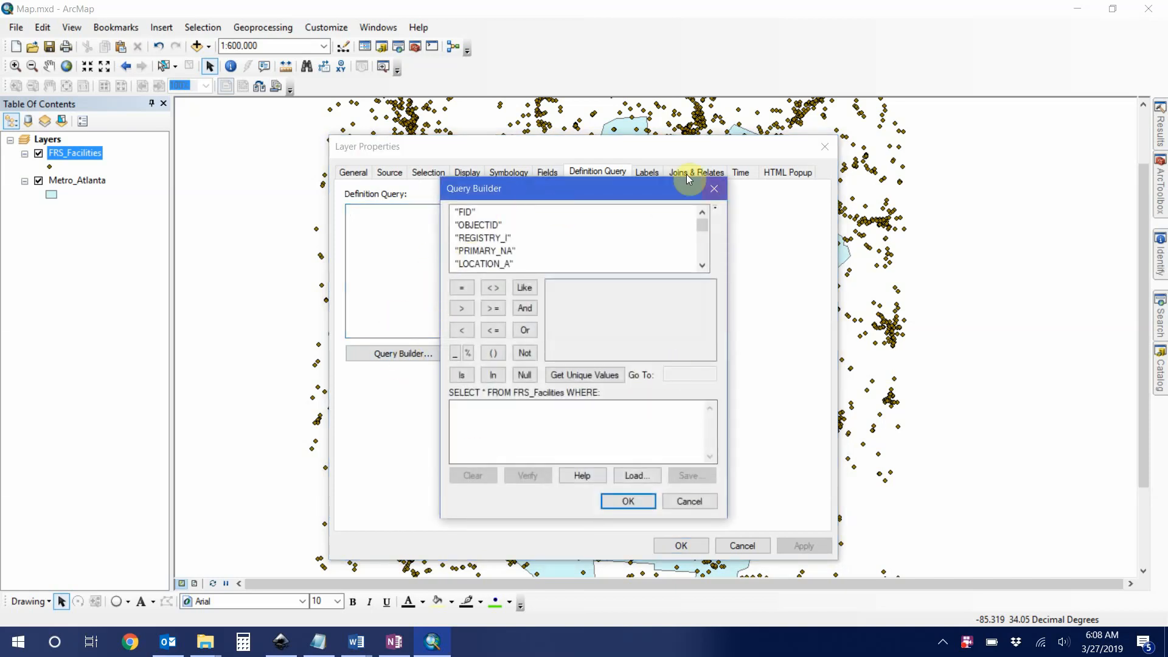
pyautogui.moveTo(621, 185); pyautogui.dragTo(581, 145)
pyautogui.click(489, 382)
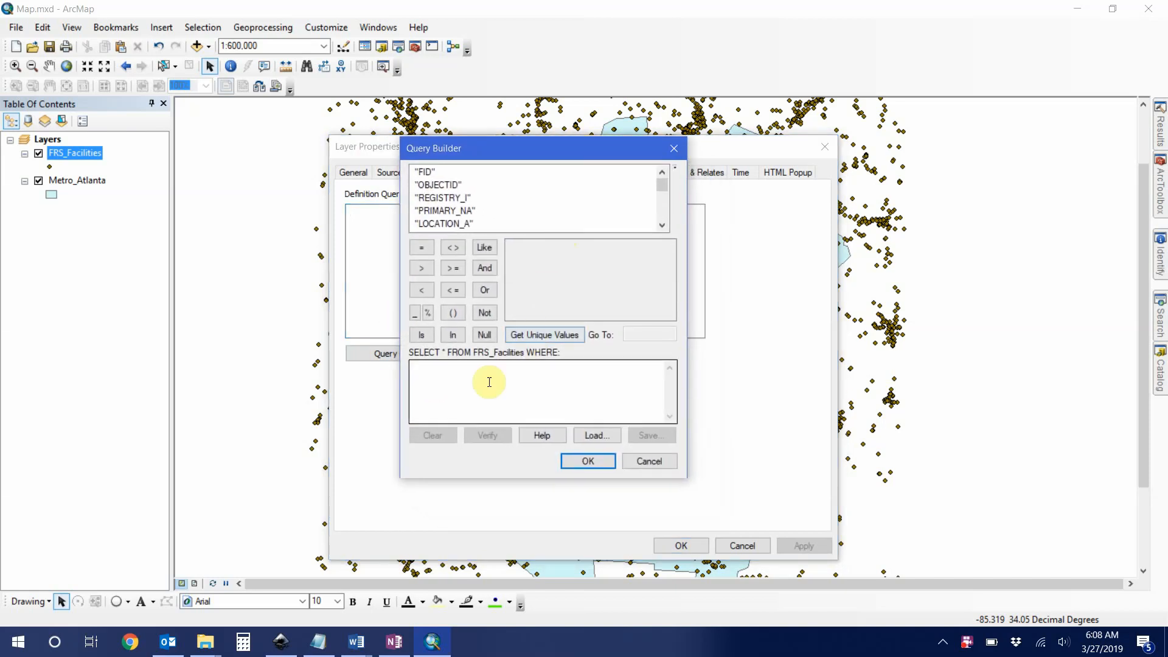
pyautogui.hotkey('ctrl', 'v')
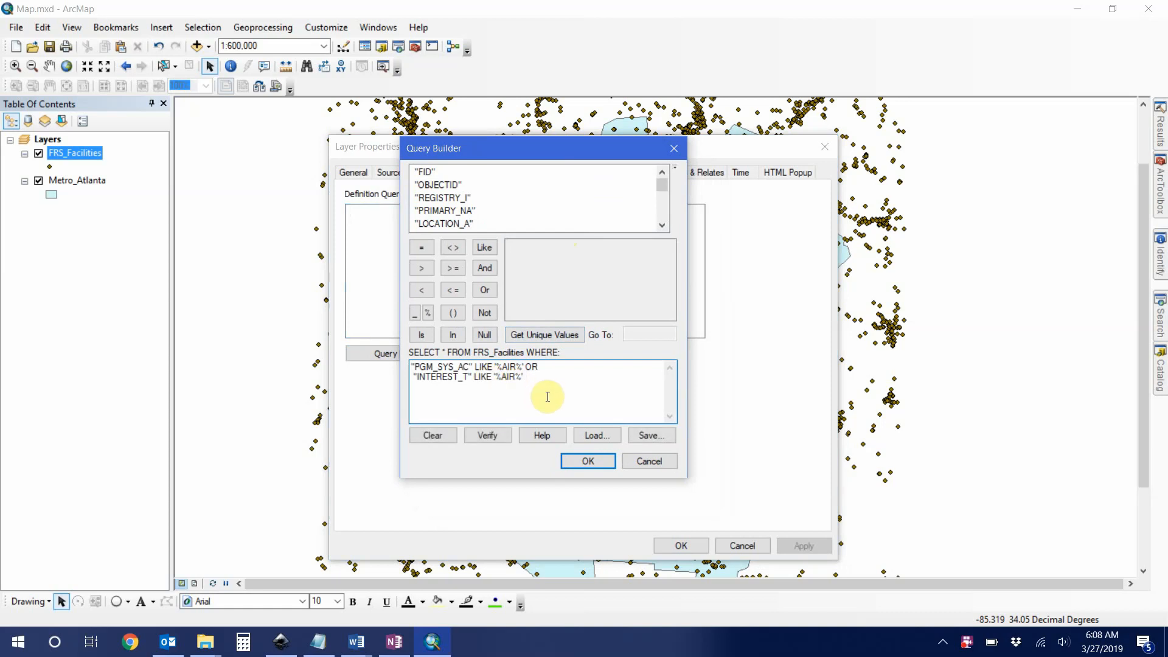
# Verify the pasted expression and accept it as the layer's definition query.
pyautogui.click(485, 434)
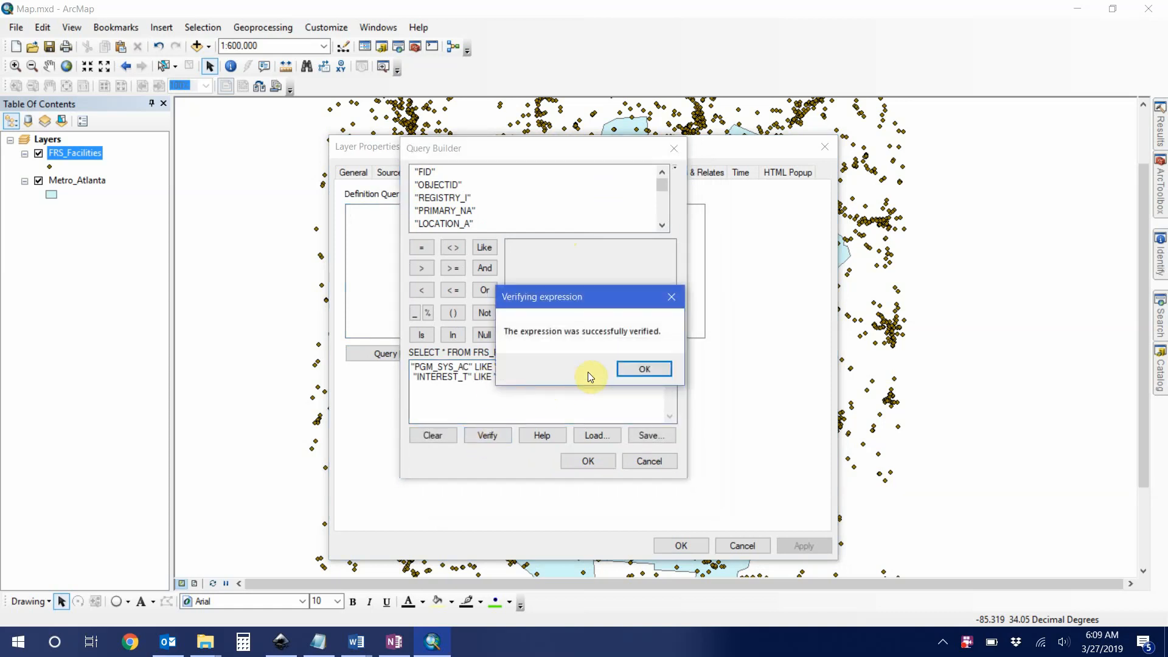
pyautogui.click(622, 369)
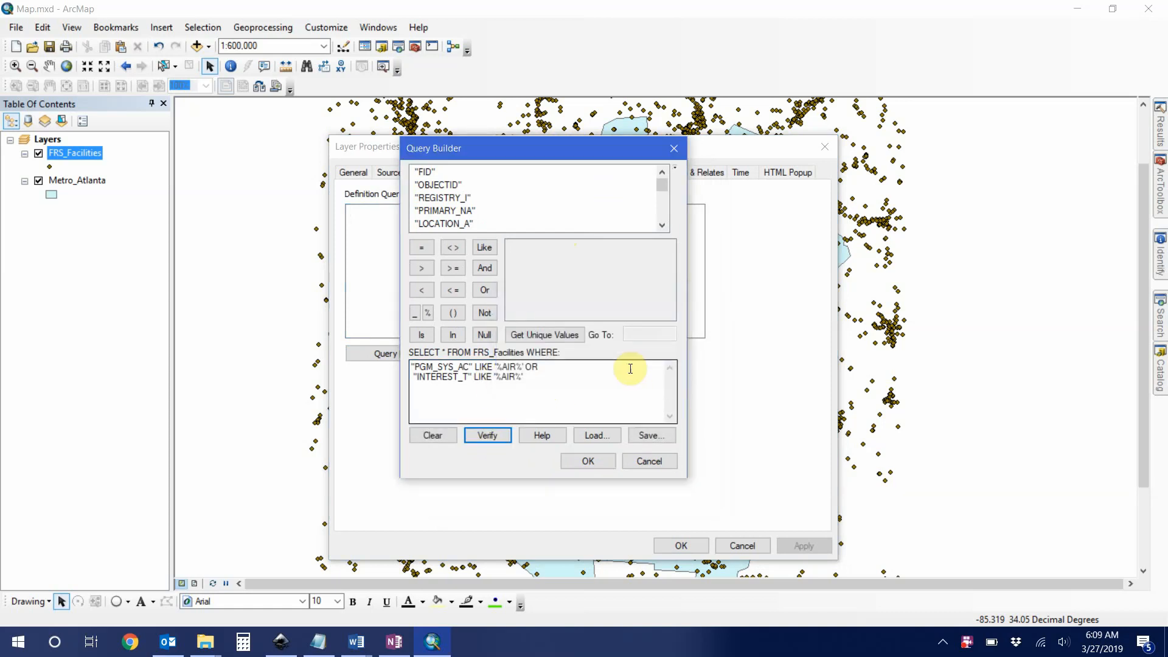
pyautogui.click(579, 461)
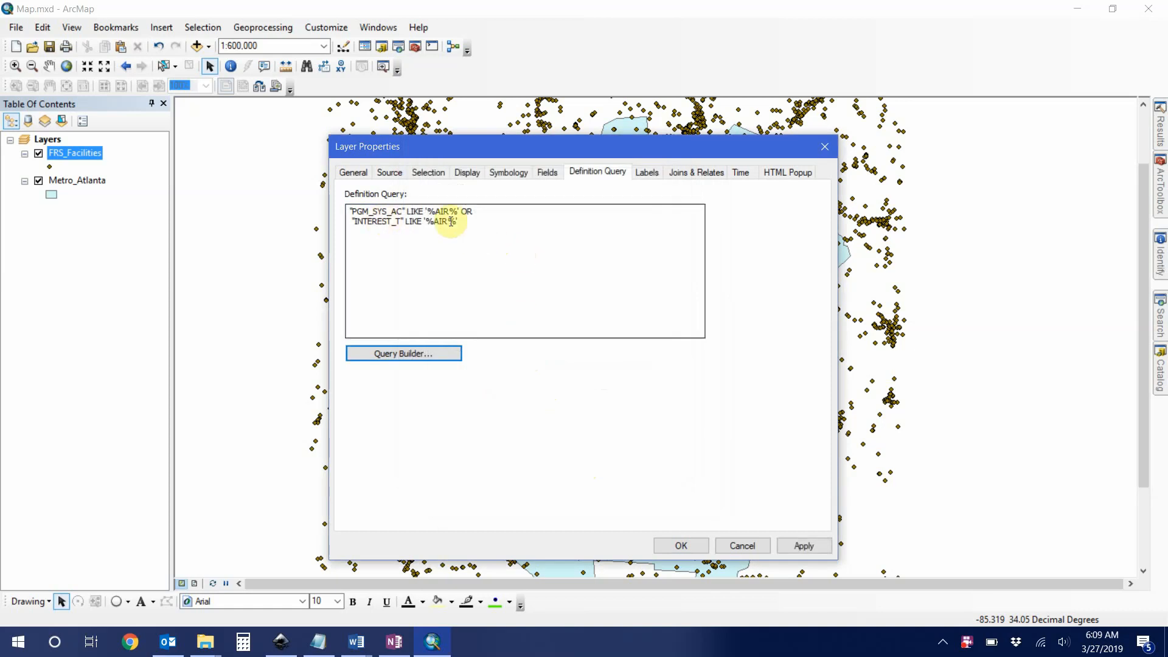
# Cut the definition query text, paste it straight back into the layer properties, and apply it to FRS_Facilities.
pyautogui.moveTo(477, 221); pyautogui.dragTo(357, 217)
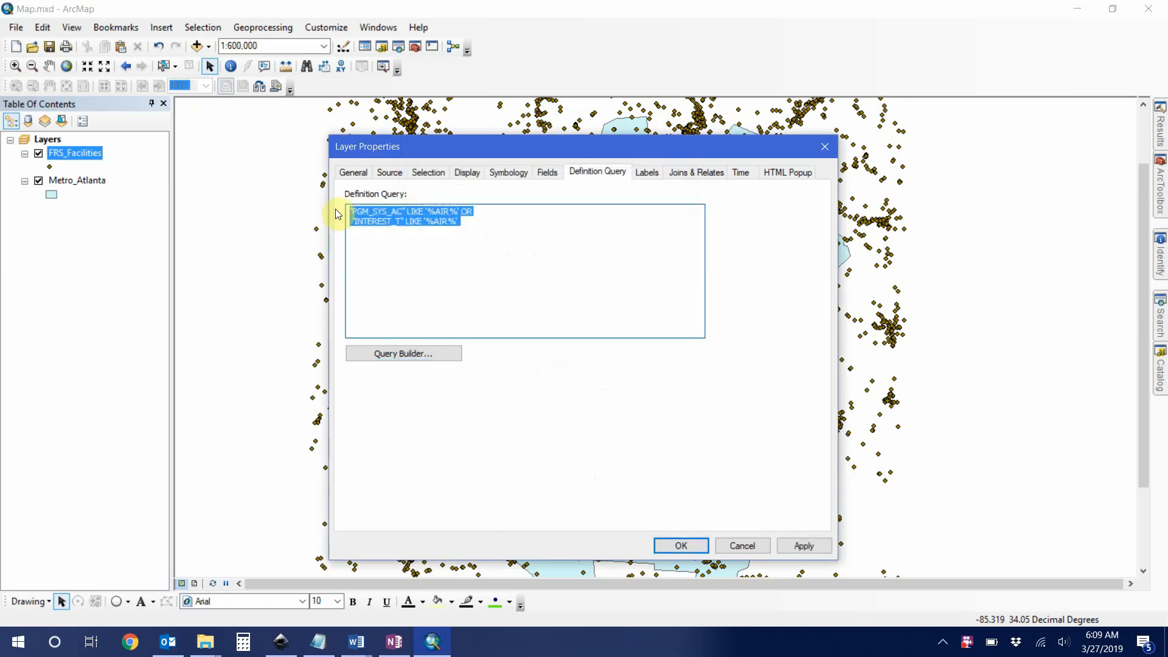
pyautogui.hotkey('ctrl', 'x')
pyautogui.hotkey('ctrl', 'v')
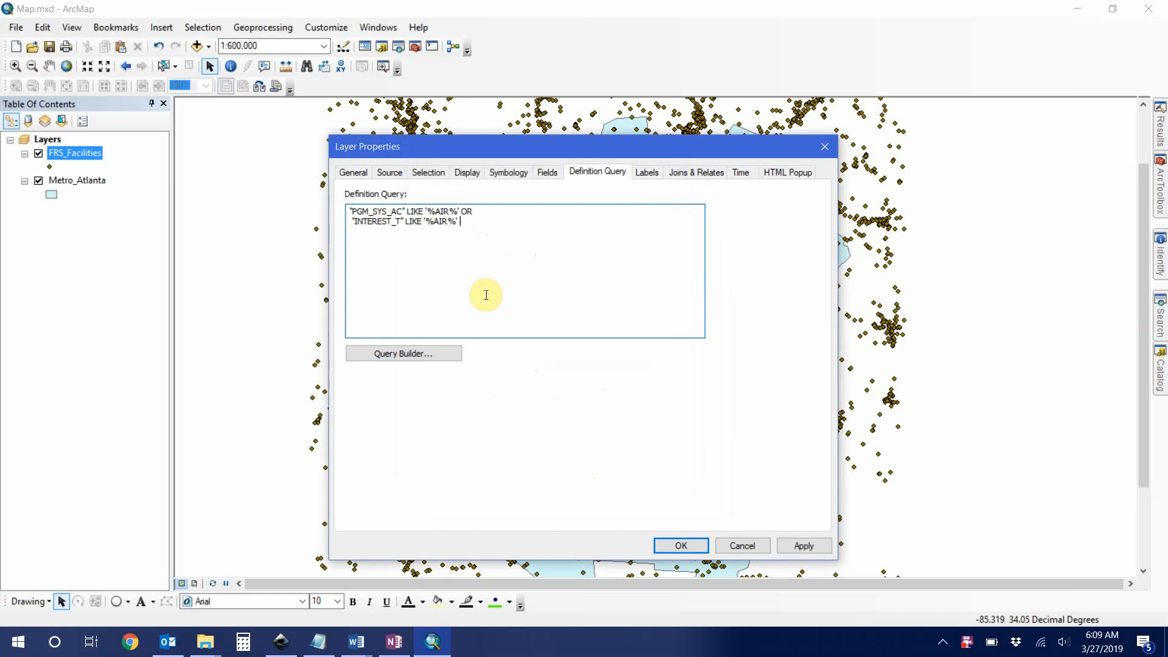
pyautogui.click(672, 545)
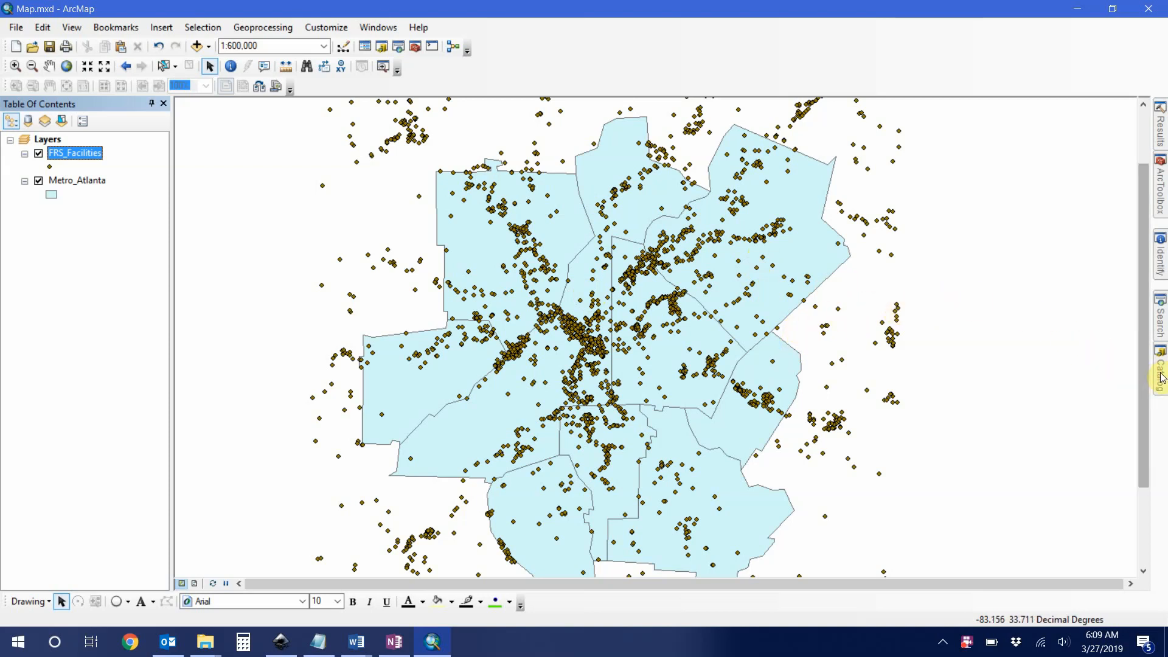
# Add Major_Hwys and Railways from Data.gdb in the Lab11 folder to the map and dismiss the geographic coordinate systems warning.
pyautogui.moveTo(1163, 375)
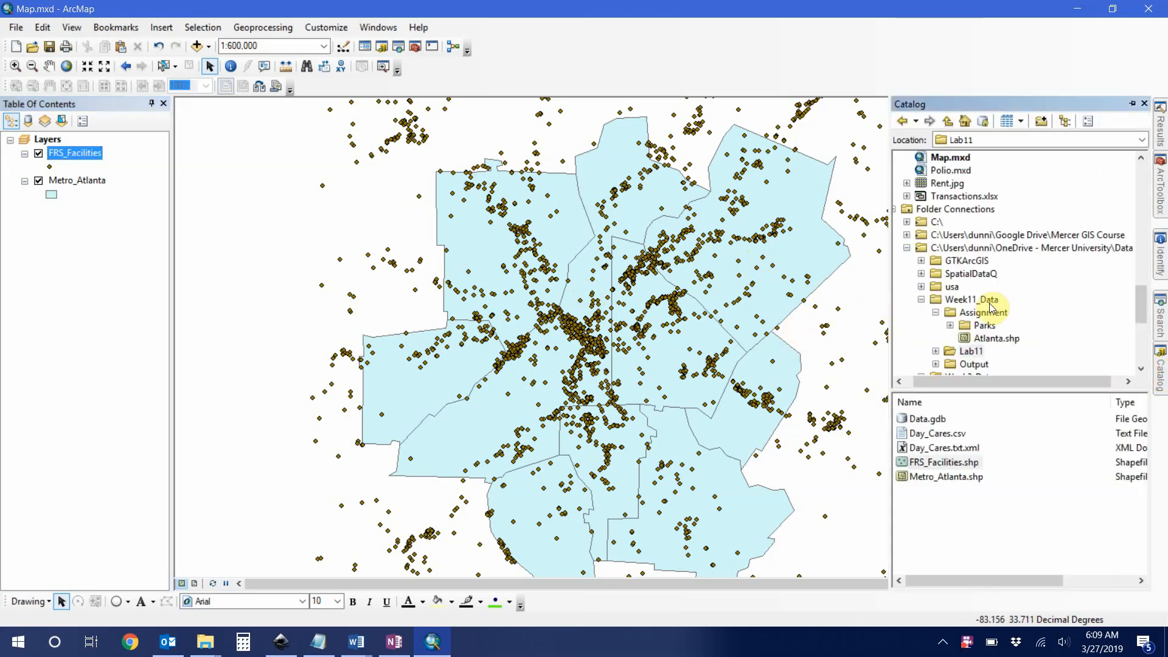
pyautogui.click(971, 300)
pyautogui.click(970, 351)
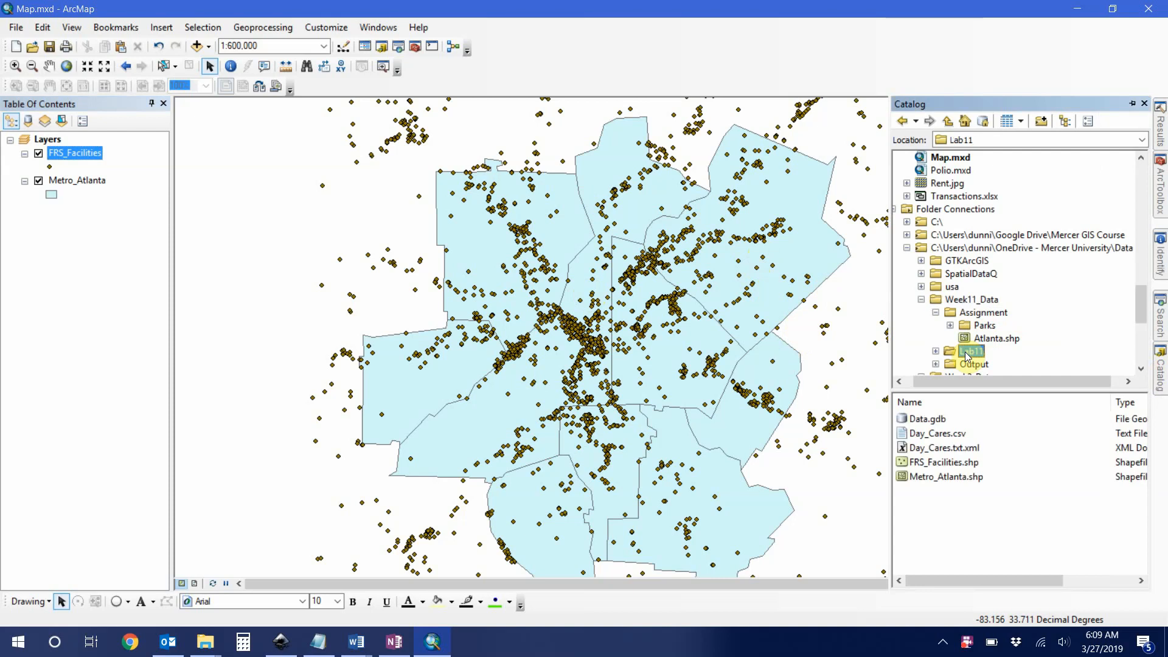
pyautogui.doubleClick(922, 420)
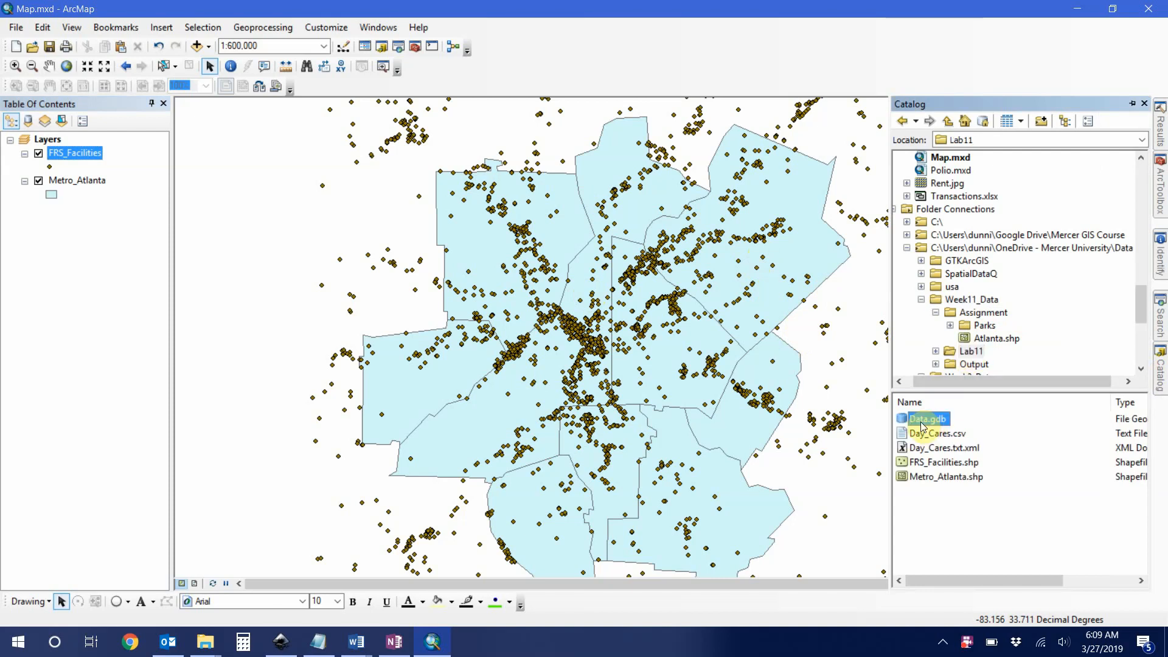
pyautogui.click(932, 435)
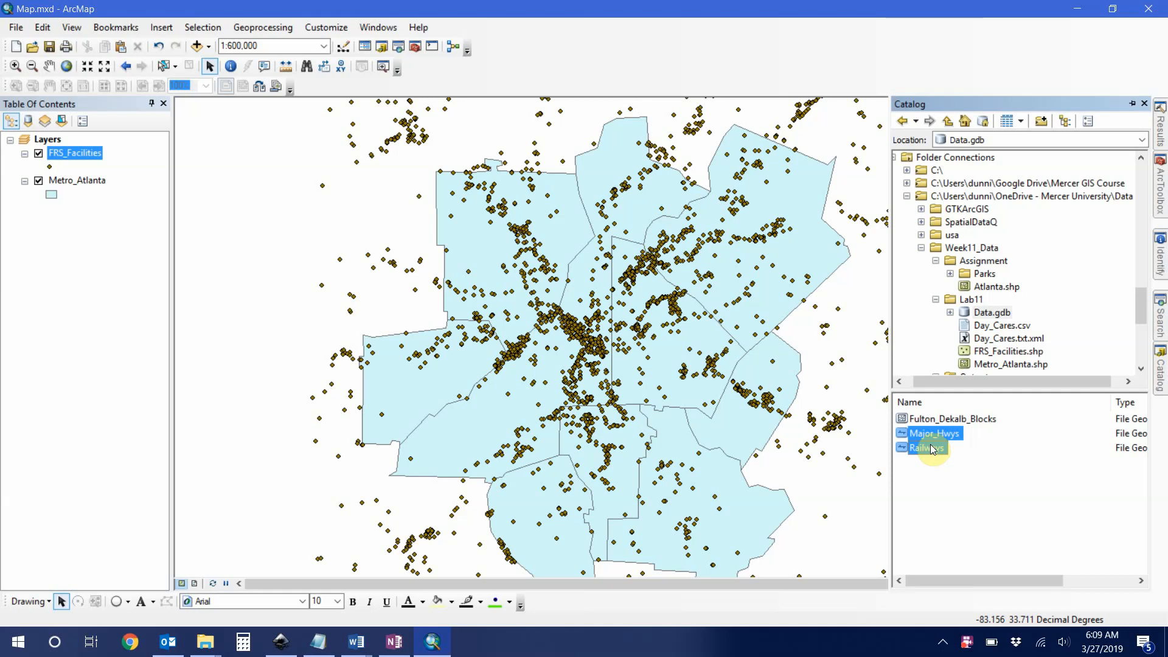
pyautogui.keyDown('ctrl'); pyautogui.click(931, 450); pyautogui.keyUp('ctrl')
pyautogui.moveTo(930, 450); pyautogui.dragTo(104, 178)
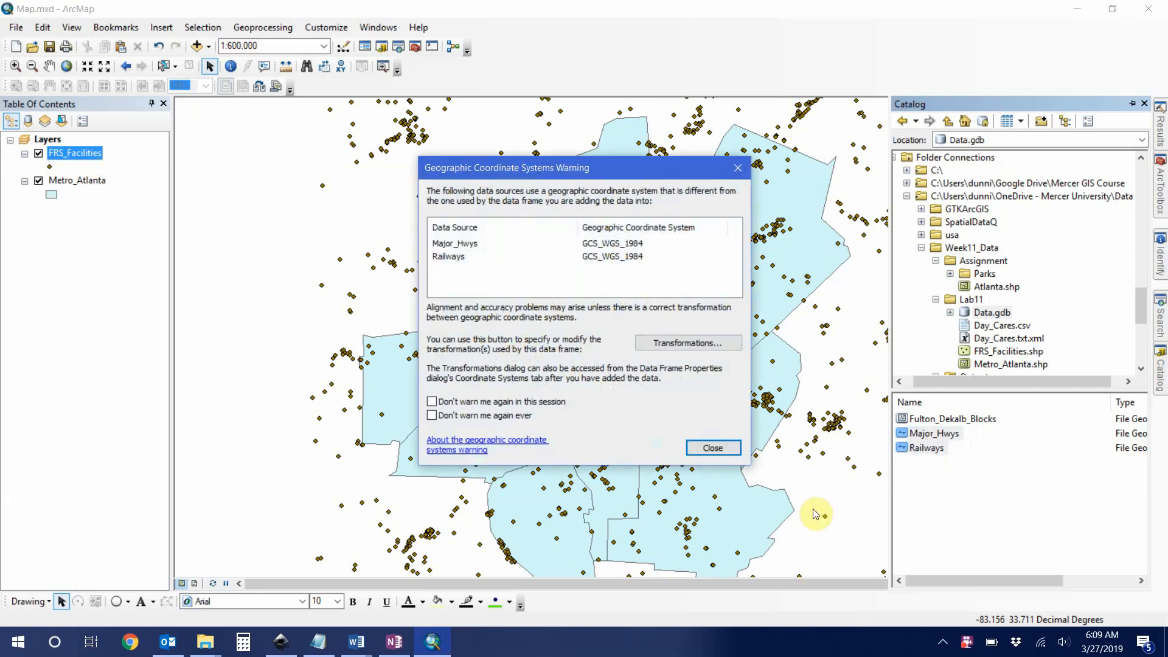
pyautogui.click(713, 449)
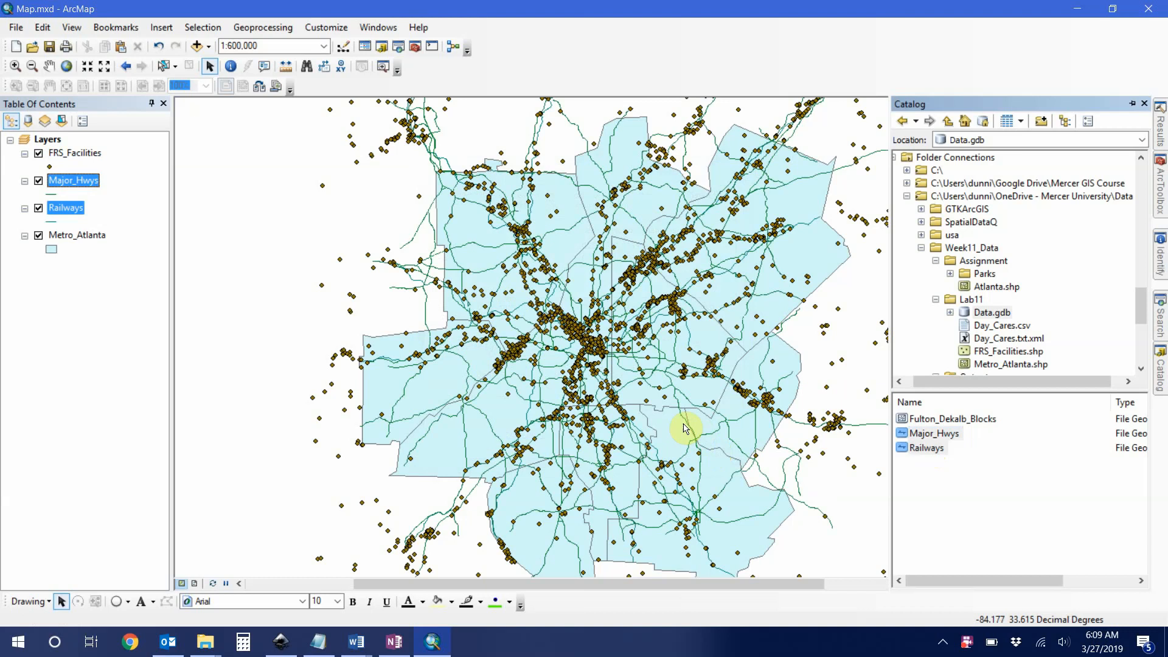
# View Major_Hwys and Railways separately over Metro_Atlanta, and show both again together with FRS_Facilities.
pyautogui.click(38, 153)
pyautogui.click(38, 208)
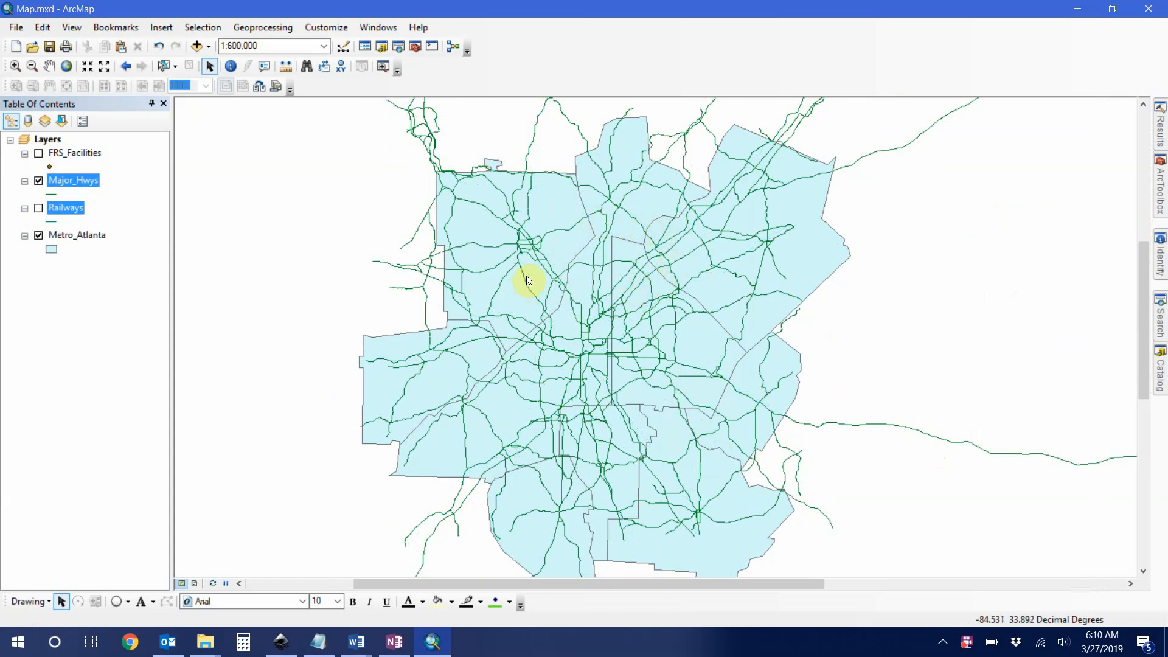
pyautogui.click(38, 181)
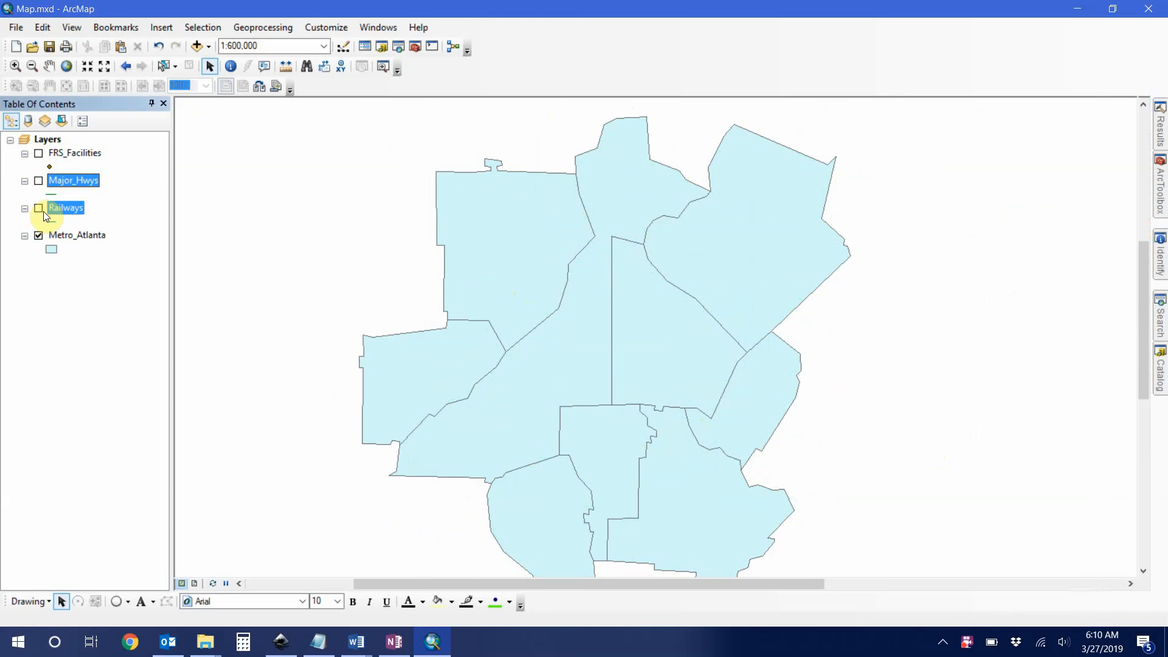
pyautogui.click(39, 208)
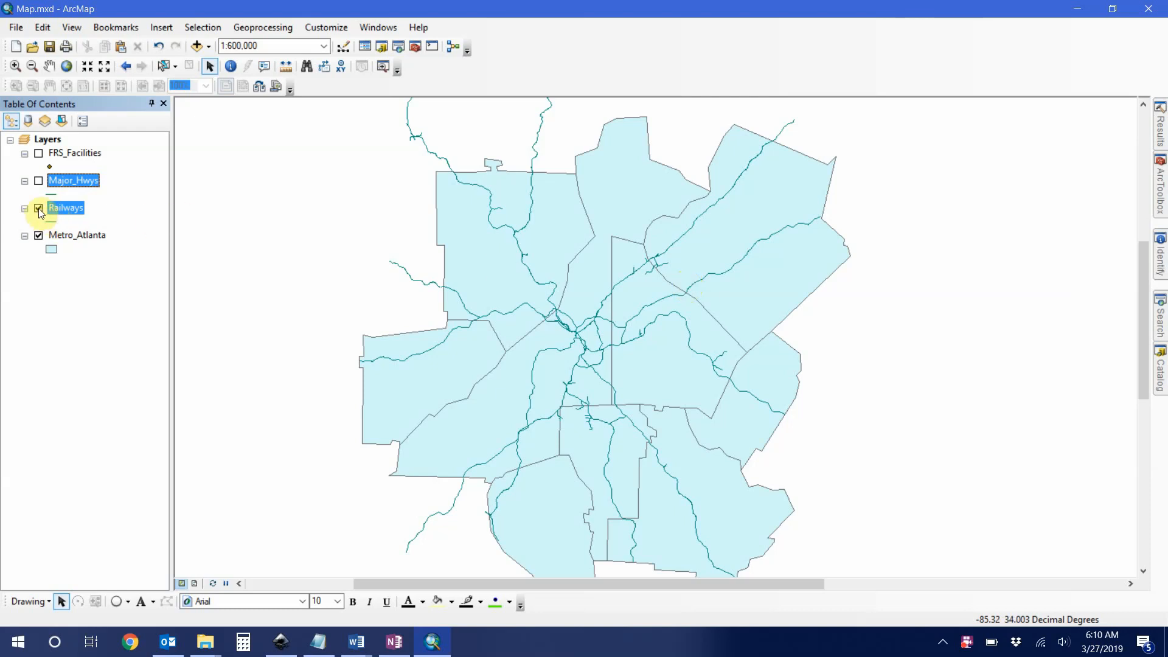
pyautogui.click(39, 181)
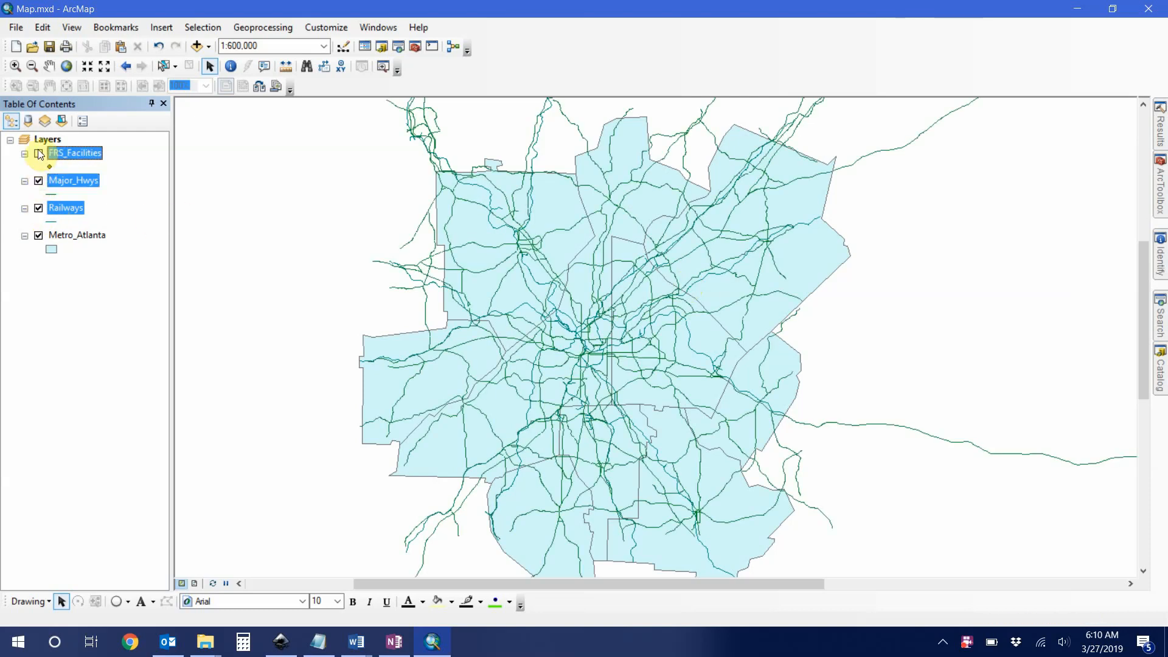
pyautogui.click(38, 154)
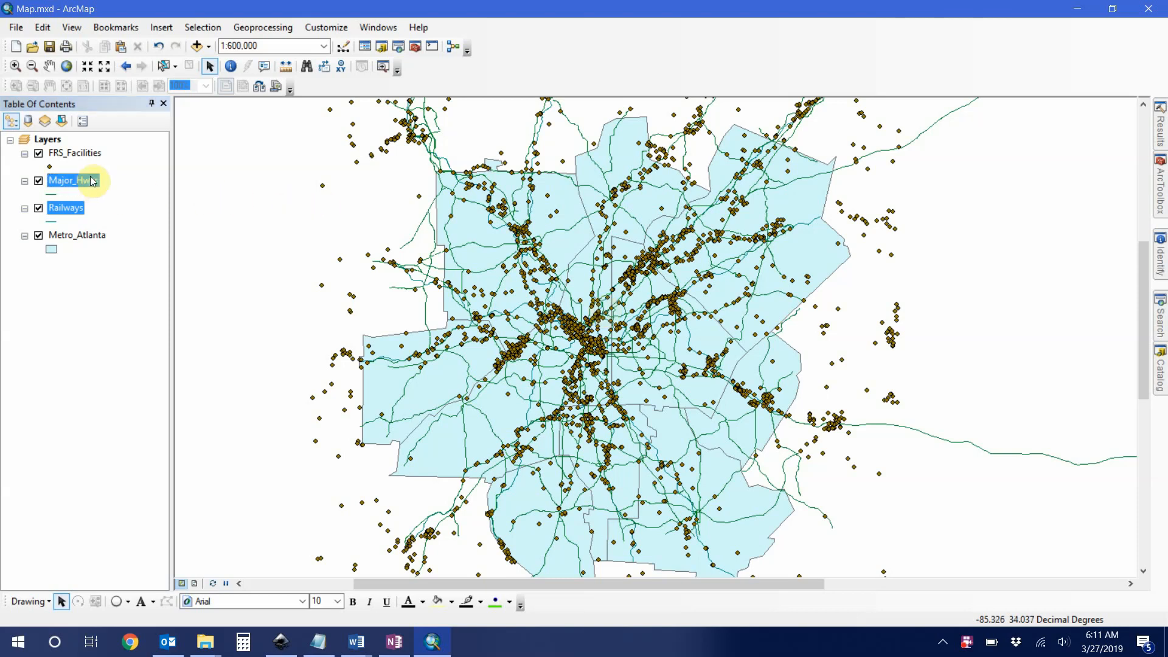
# Hide FRS_Facilities, Major_Hwys and Railways, and select the two adjoining central counties, Fulton and DeKalb, in Metro_Atlanta.
pyautogui.click(79, 181)
pyautogui.click(85, 156)
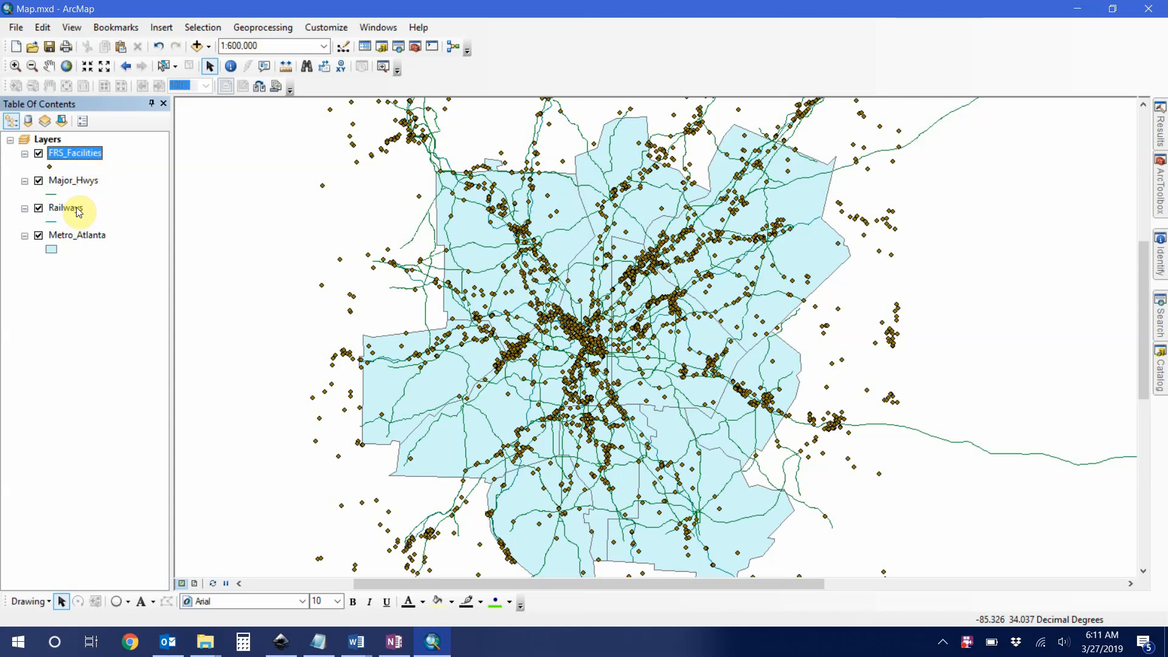
pyautogui.click(77, 207)
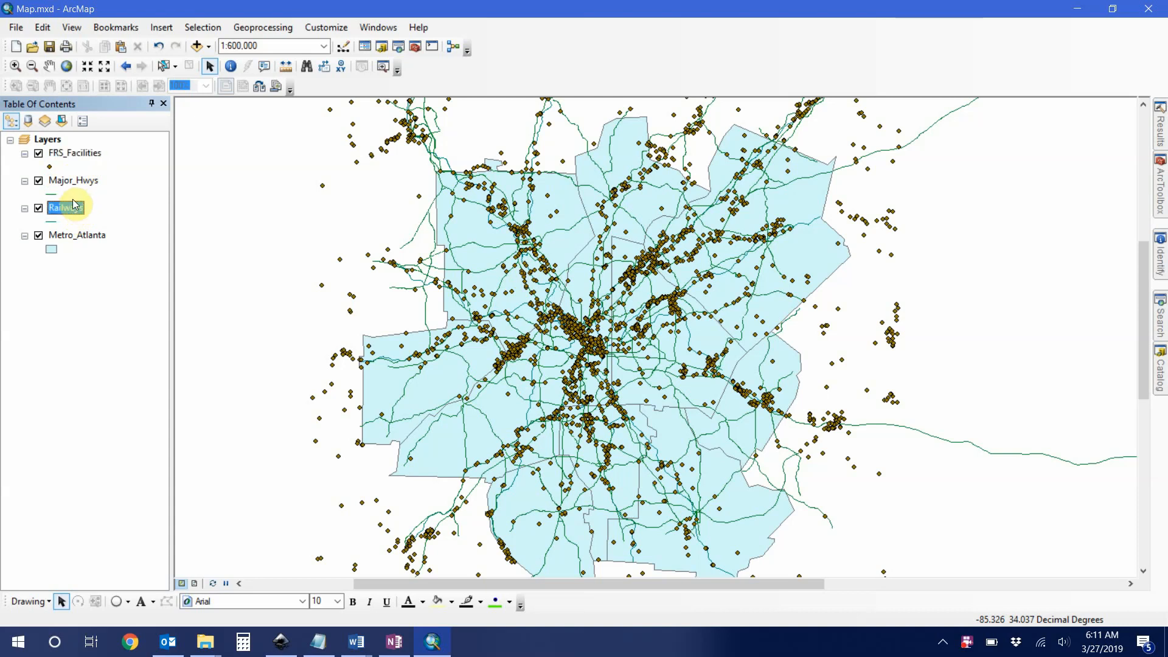
pyautogui.click(38, 154)
pyautogui.click(38, 180)
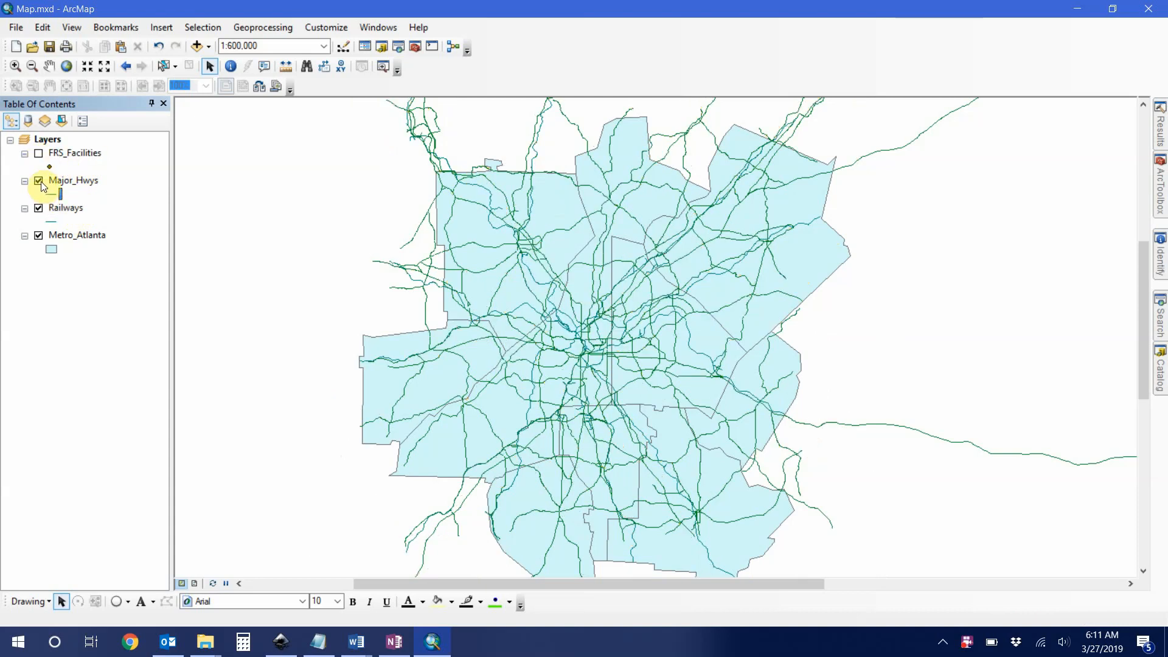
pyautogui.click(38, 208)
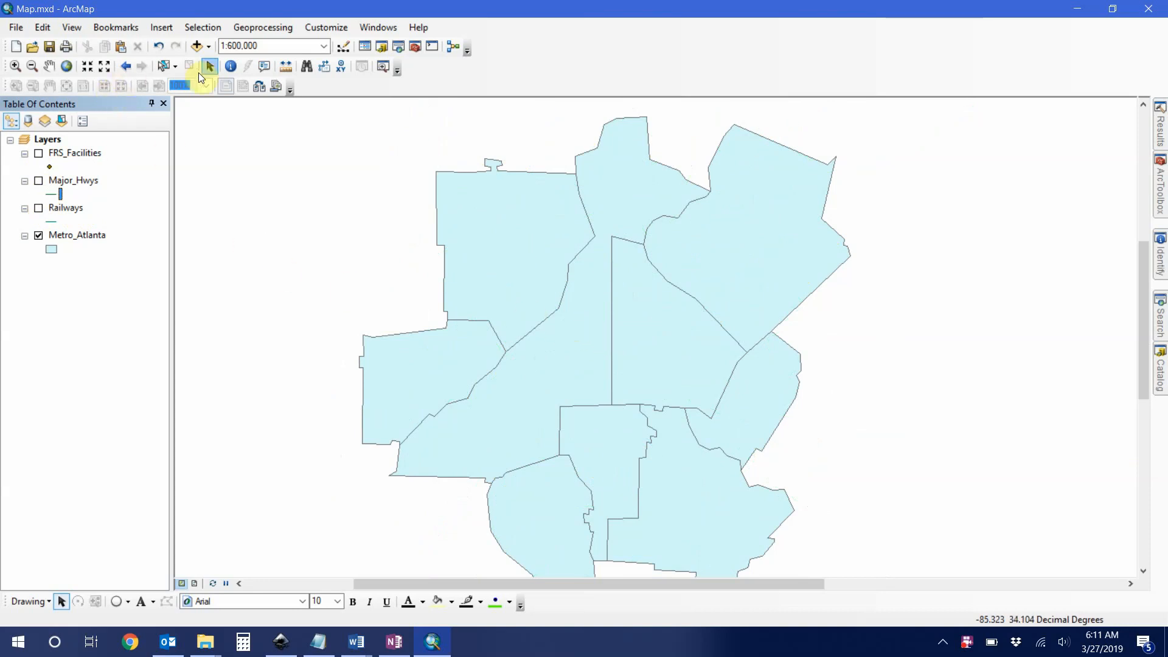
pyautogui.click(163, 66)
pyautogui.moveTo(602, 311); pyautogui.dragTo(632, 316)
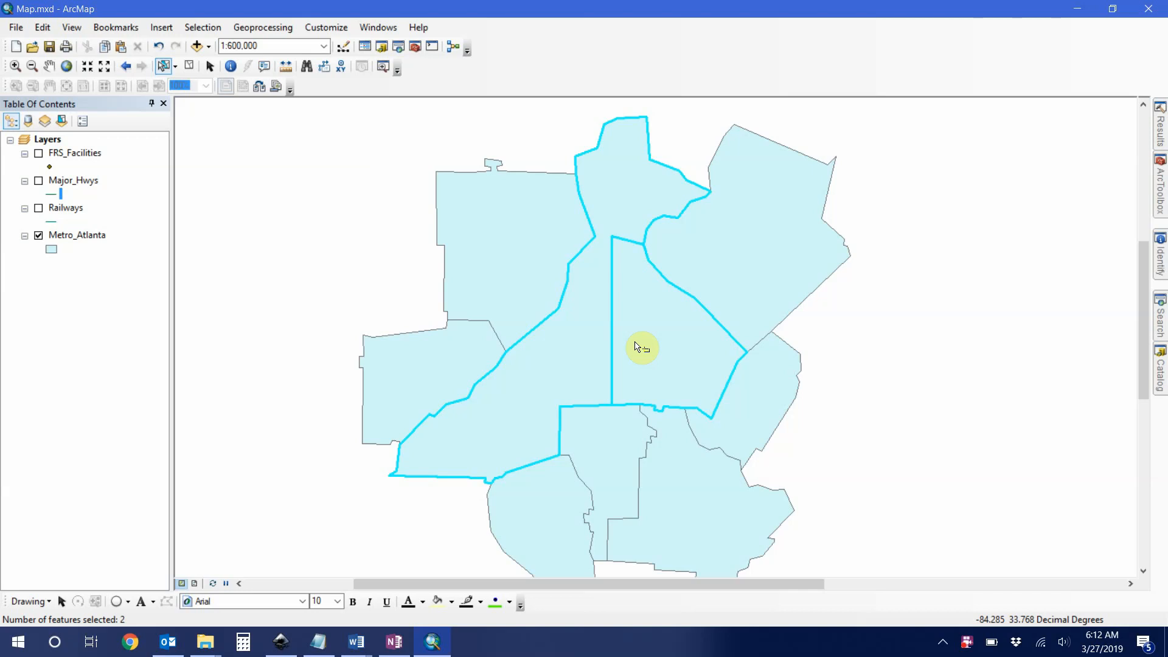
# Temporarily display Major_Hwys and FRS_Facilities over the selected counties to examine their coverage, and hide both layers again.
pyautogui.click(39, 180)
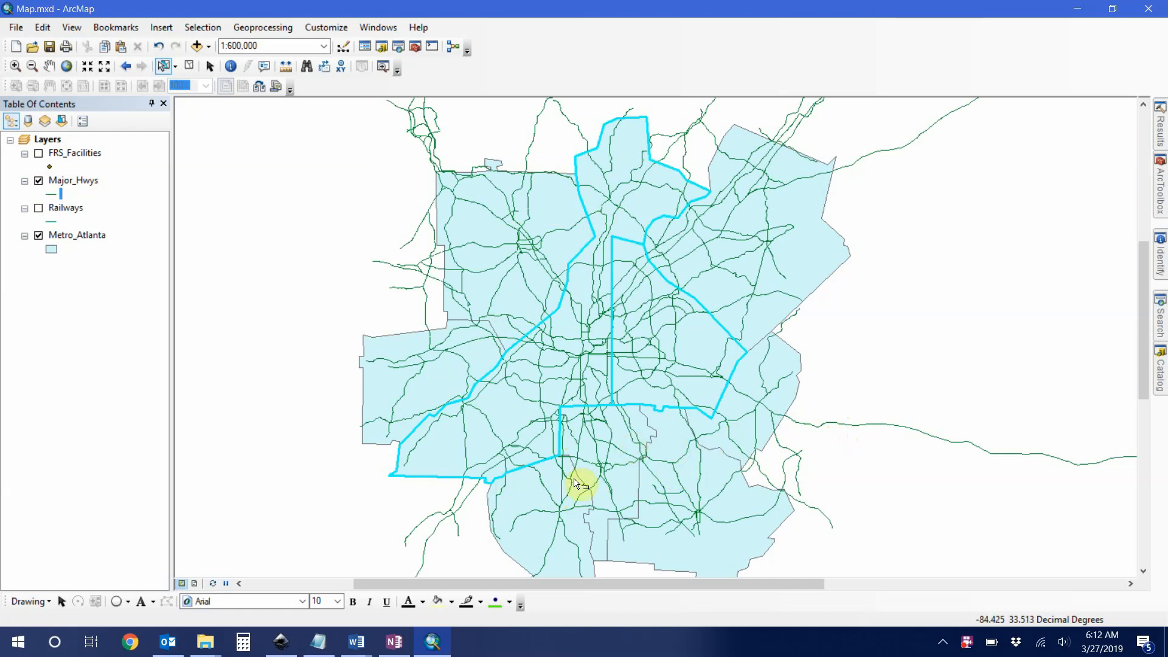
pyautogui.click(38, 153)
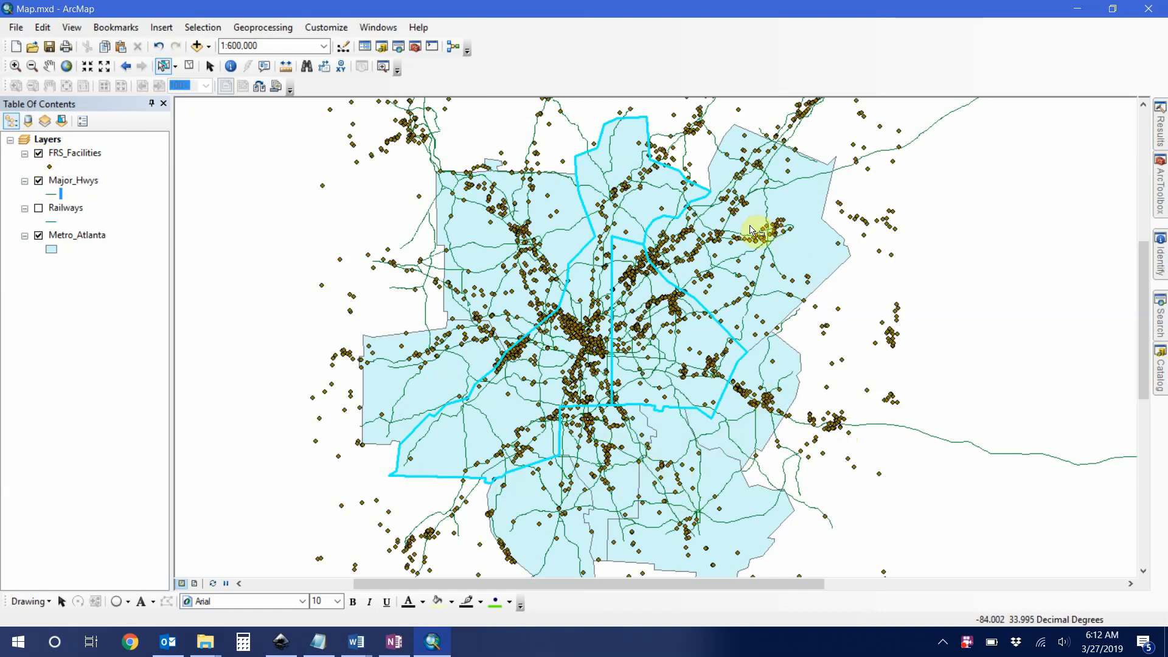
pyautogui.click(39, 153)
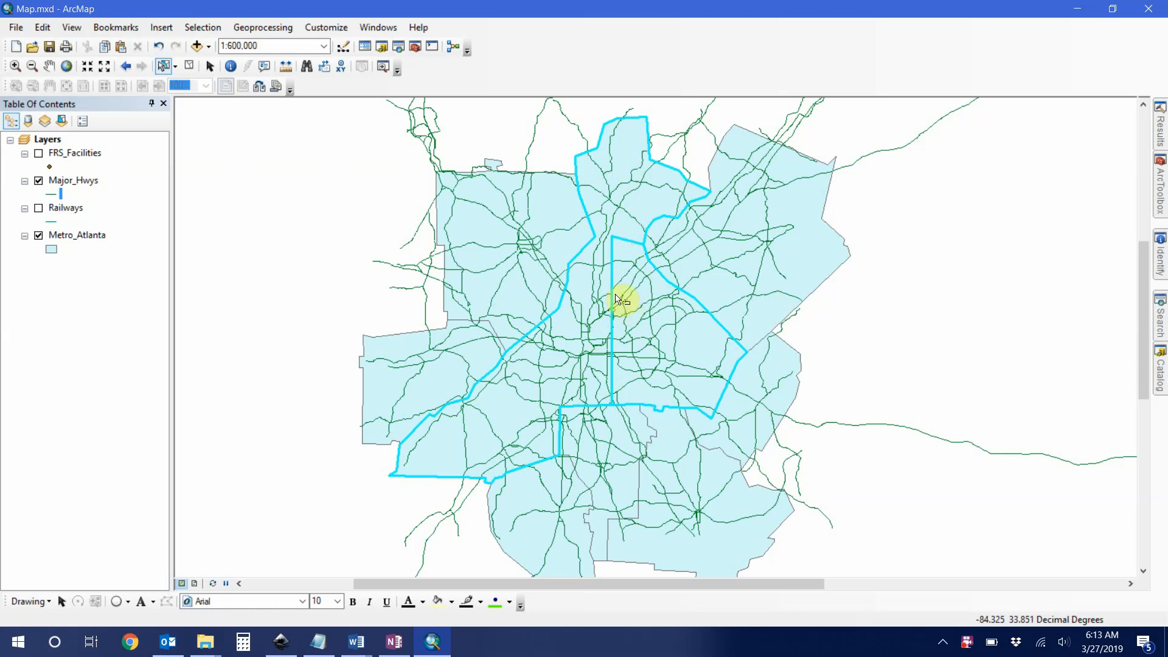
pyautogui.click(38, 181)
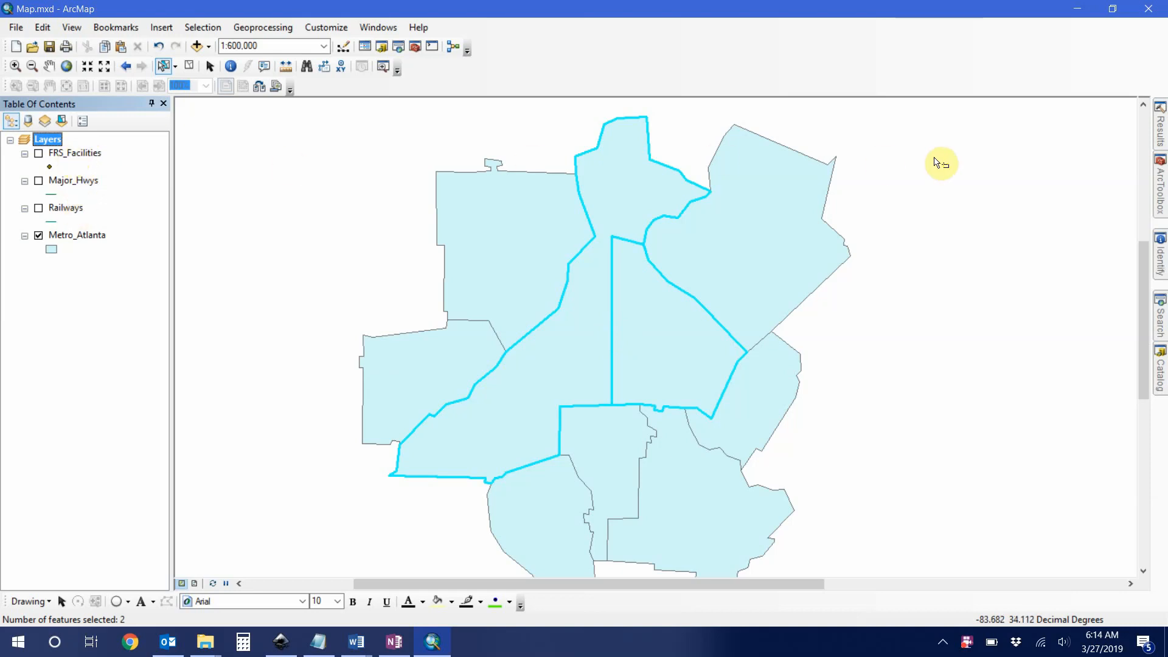
# Start the Clip analysis tool with FRS_Facilities as the input features and Metro_Atlanta as the clip features.
pyautogui.moveTo(1160, 183)
pyautogui.click(995, 174)
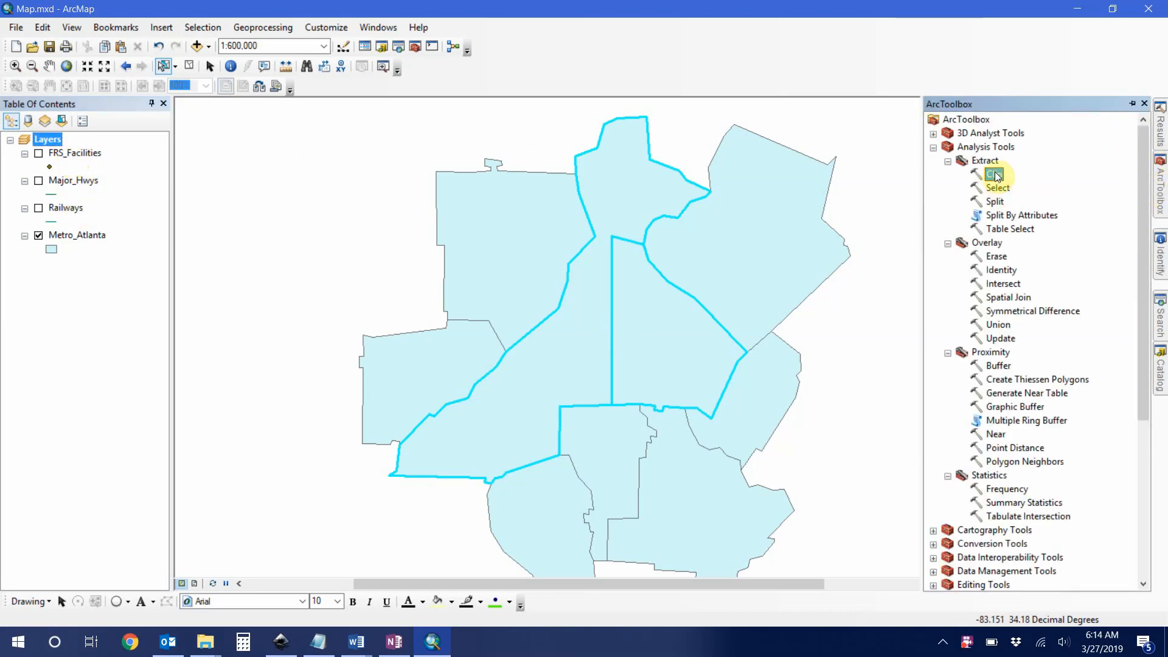
pyautogui.doubleClick(995, 176)
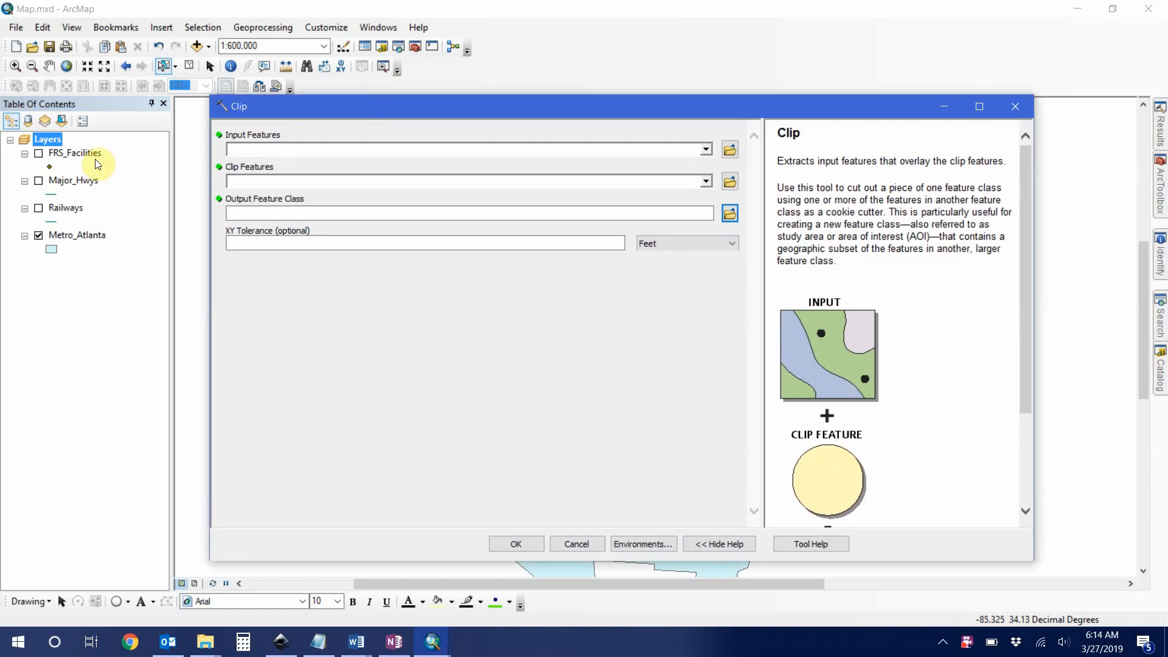
pyautogui.click(63, 156)
pyautogui.moveTo(61, 152); pyautogui.dragTo(254, 150)
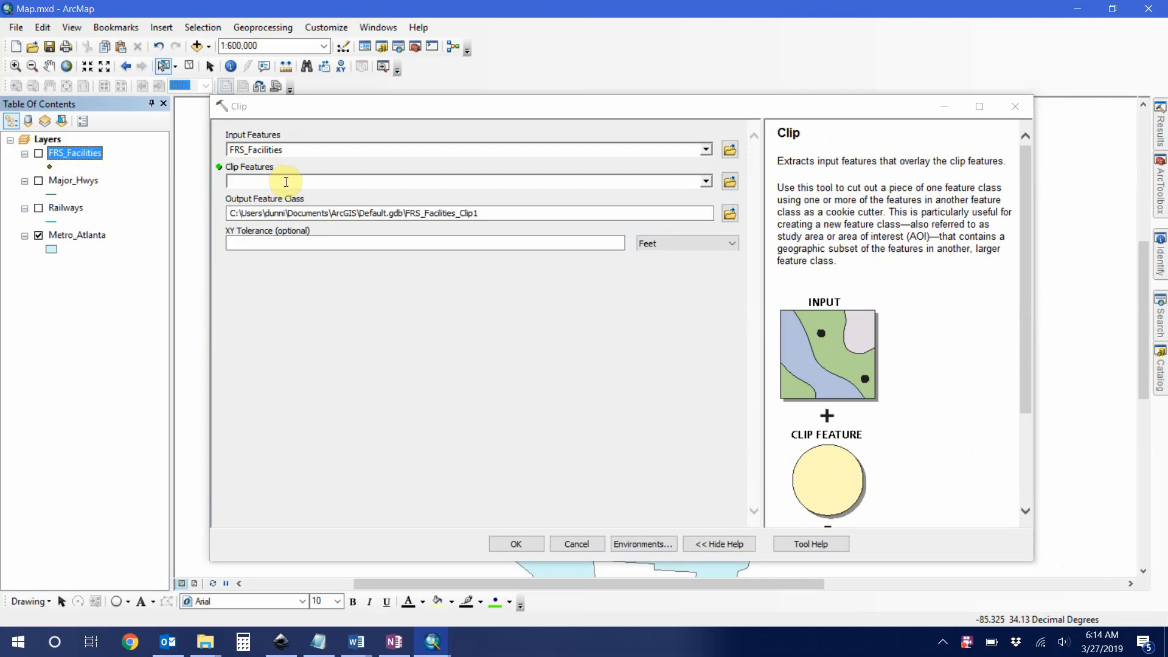
pyautogui.click(75, 238)
pyautogui.moveTo(63, 235); pyautogui.dragTo(248, 176)
pyautogui.moveTo(304, 108); pyautogui.dragTo(741, 62)
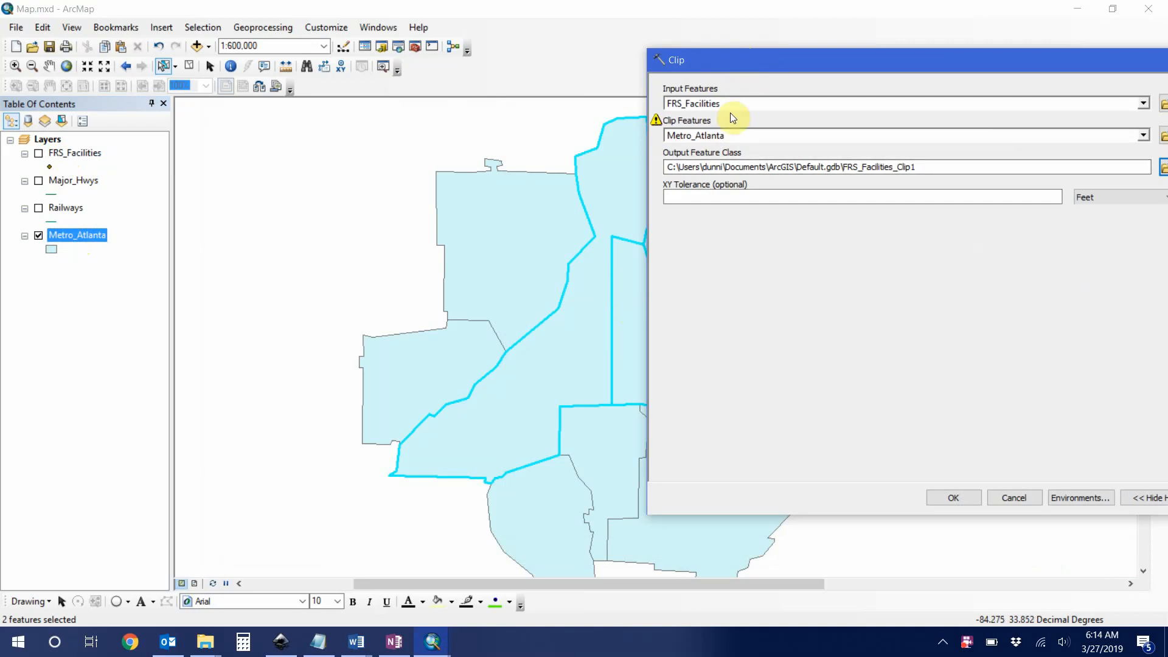
pyautogui.moveTo(755, 69); pyautogui.dragTo(452, 110)
# Set the clip output to FRS_Air_FD.shp in the Week11_Data Output folder, allowing the ActiveX interaction, and run the tool.
pyautogui.click(629, 209)
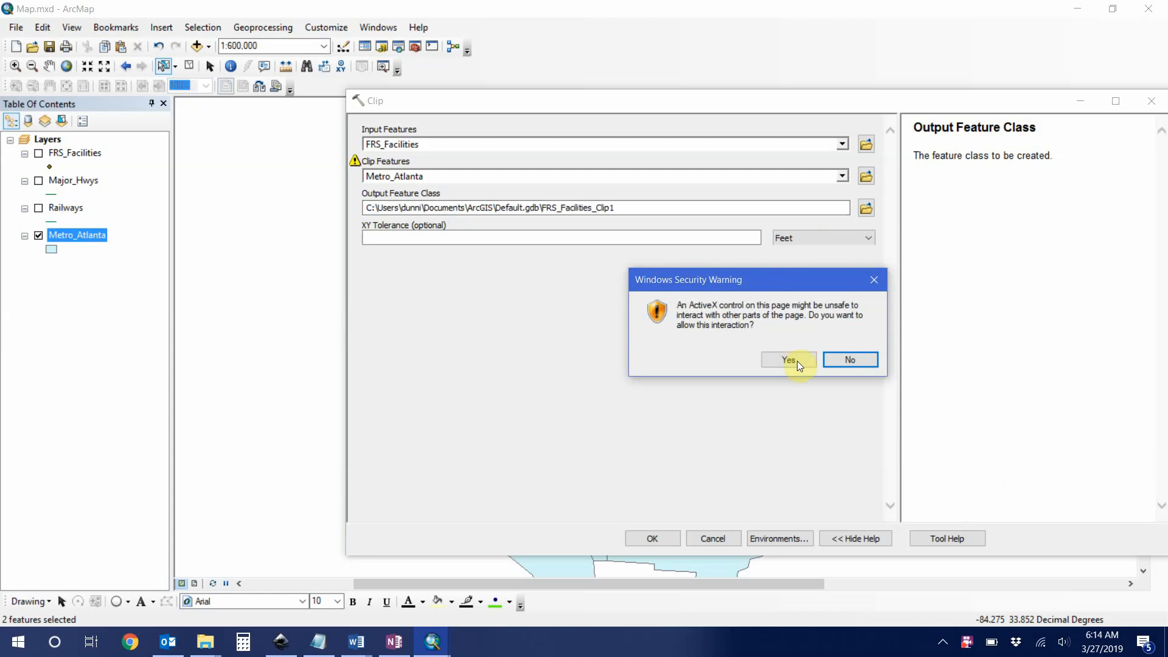
pyautogui.click(788, 359)
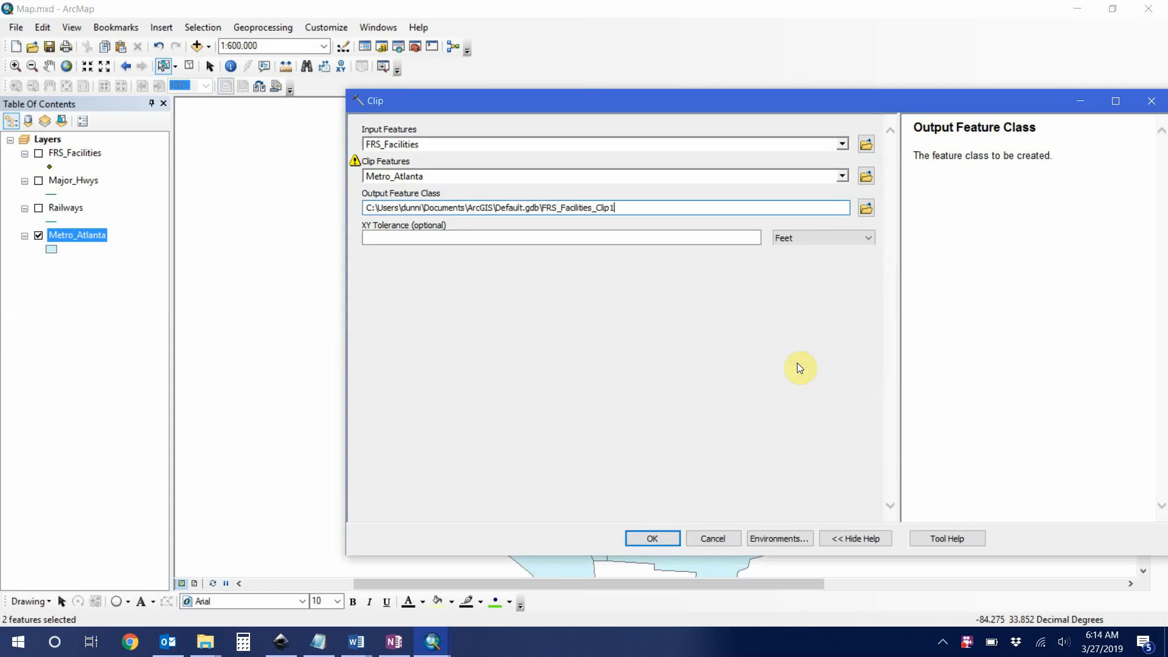
pyautogui.click(865, 208)
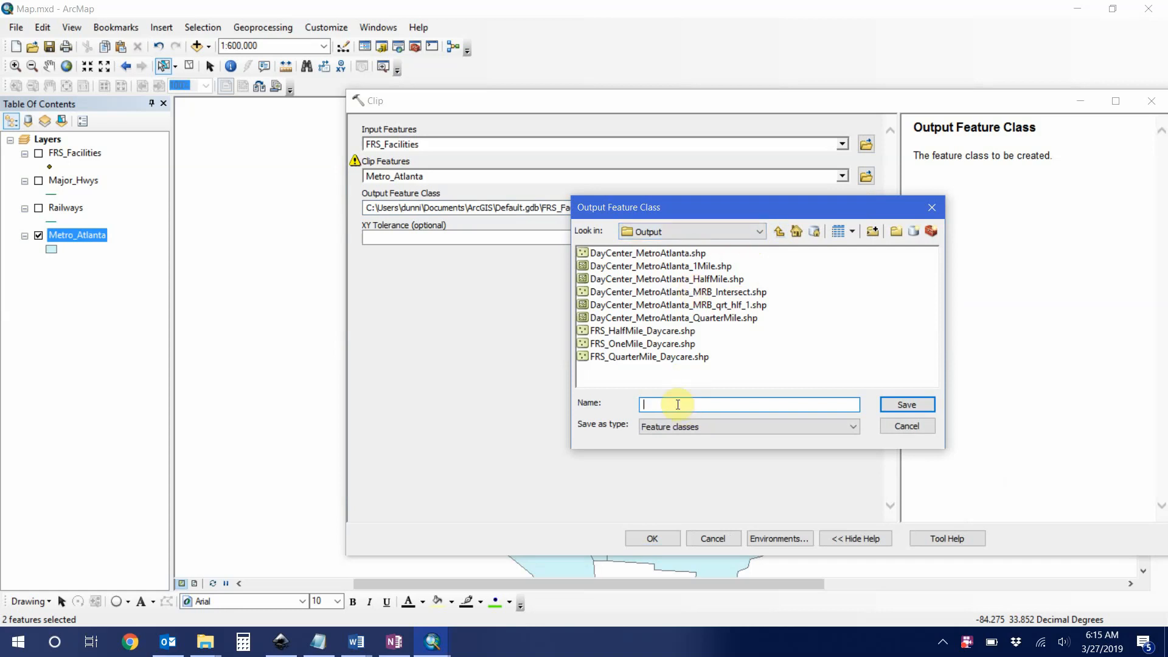
pyautogui.write('FRS_Fulton_Deak')
pyautogui.press('BackSpace')
pyautogui.press('BackSpace')
pyautogui.write('kalb')
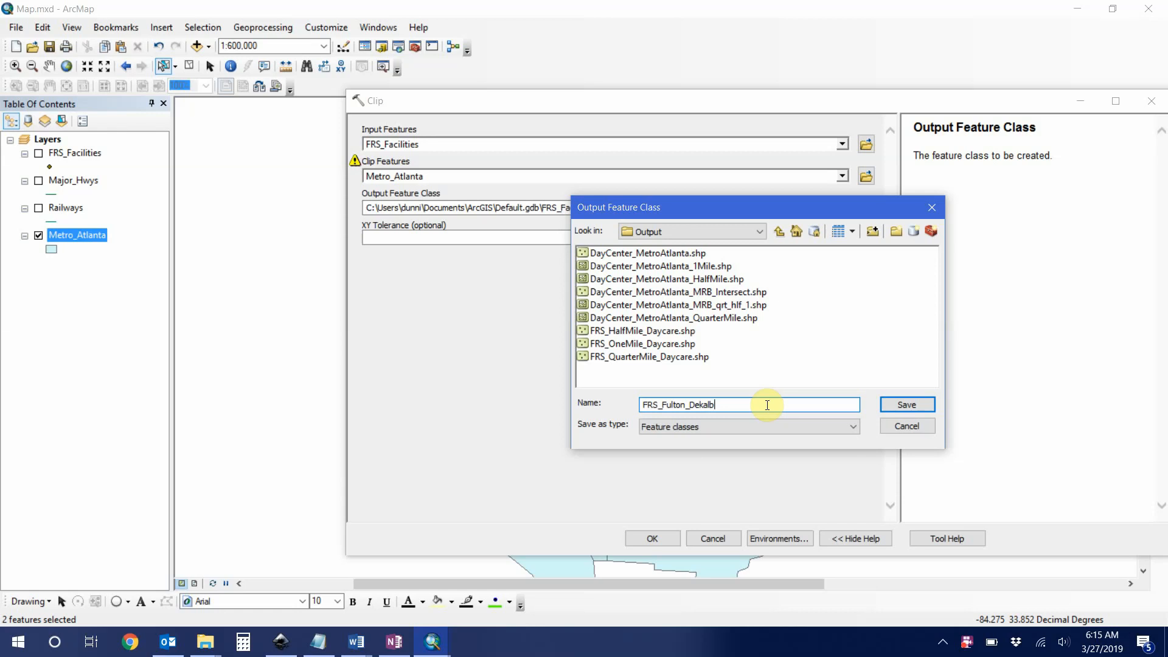
pyautogui.press('BackSpace')
pyautogui.press('BackSpace')
pyautogui.press('BackSpace')
pyautogui.press('BackSpace')
pyautogui.press('BackSpace')
pyautogui.press('BackSpace')
pyautogui.press('BackSpace')
pyautogui.press('BackSpace')
pyautogui.press('BackSpace')
pyautogui.press('BackSpace')
pyautogui.click(906, 405)
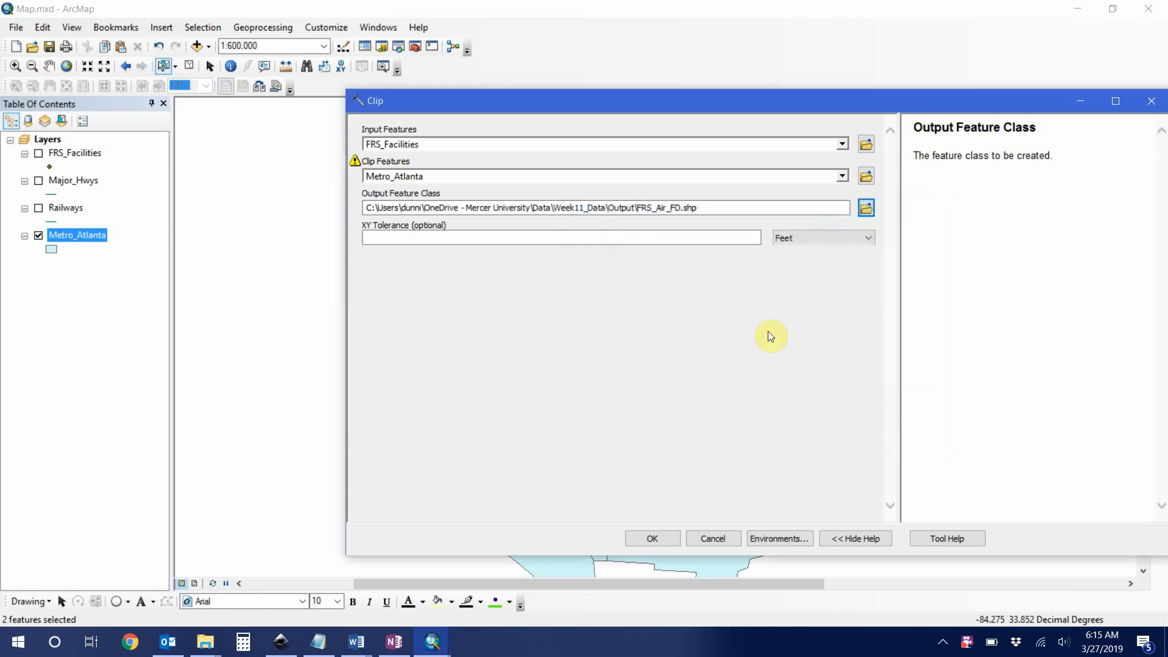
pyautogui.click(650, 537)
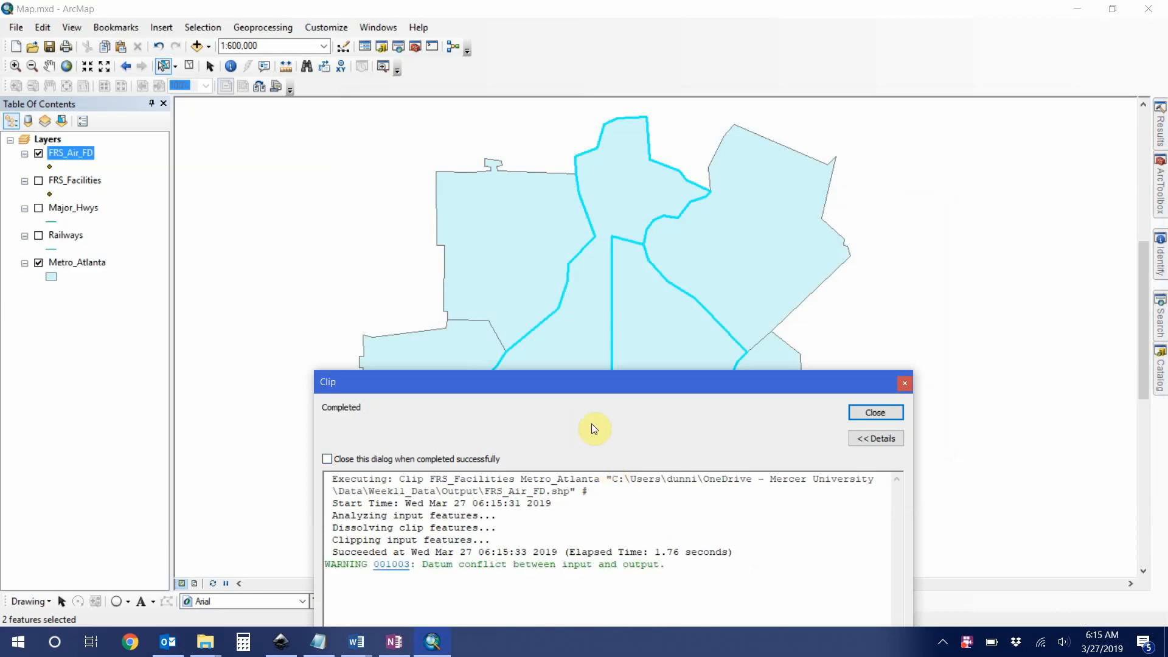
pyautogui.click(869, 412)
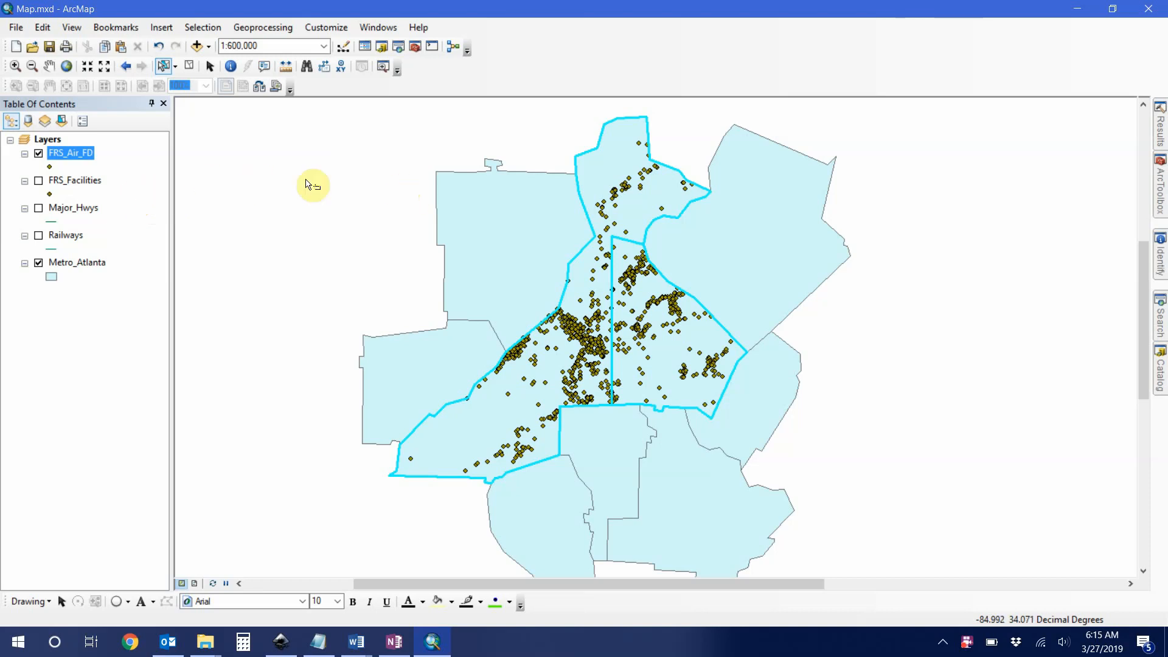
# Reopen the latest FRS_Facilities clip run from the geoprocessing results, allow the ActiveX interaction, and set the input features to Major_Hwys.
pyautogui.click(1162, 124)
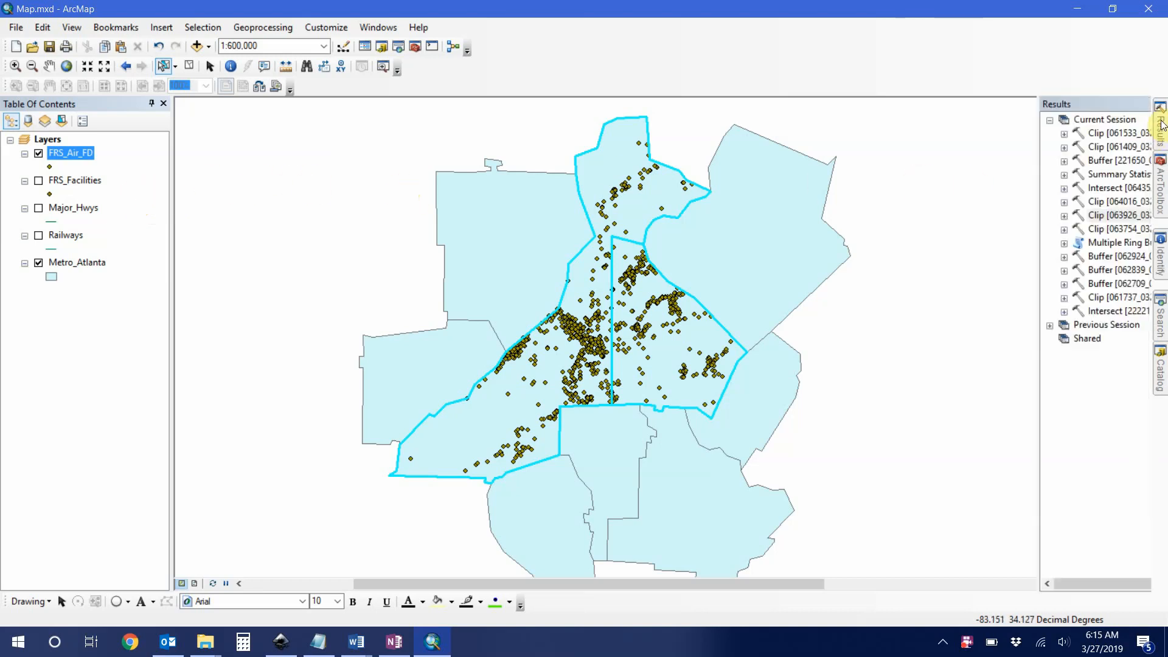
pyautogui.click(1161, 183)
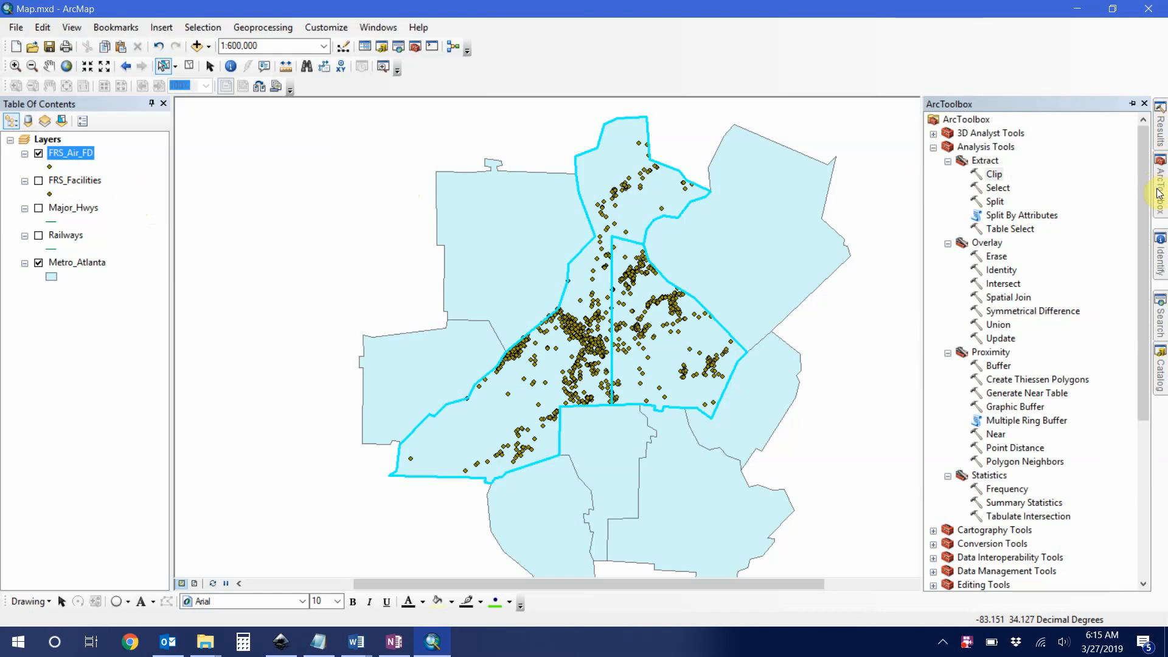
pyautogui.click(996, 176)
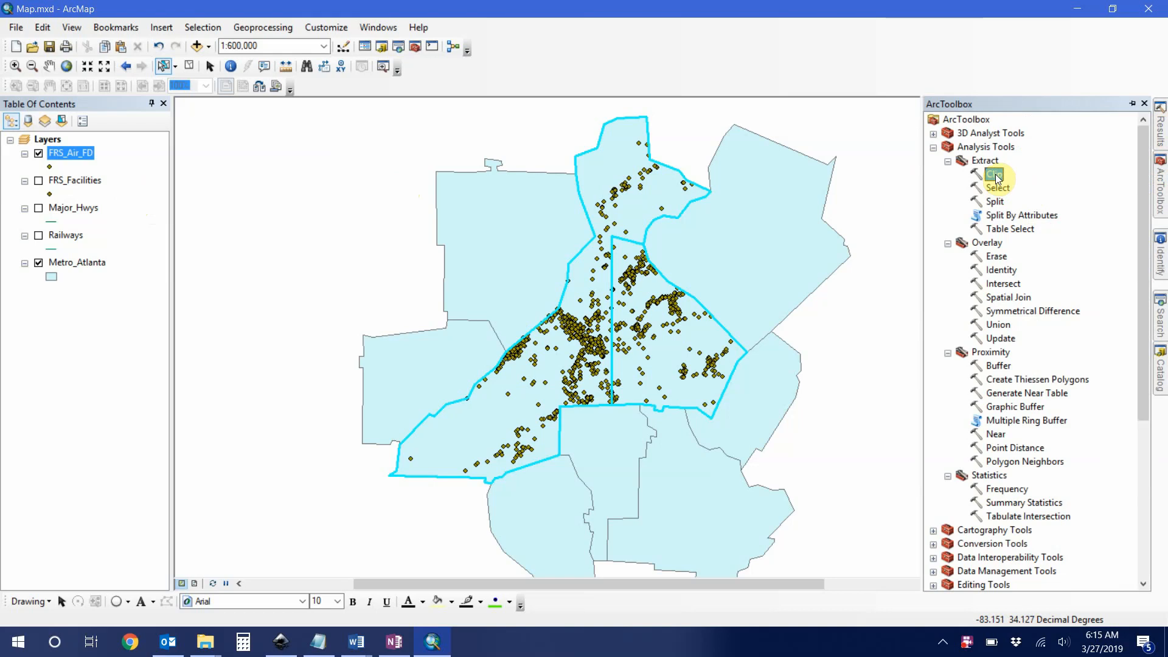
pyautogui.moveTo(1161, 135)
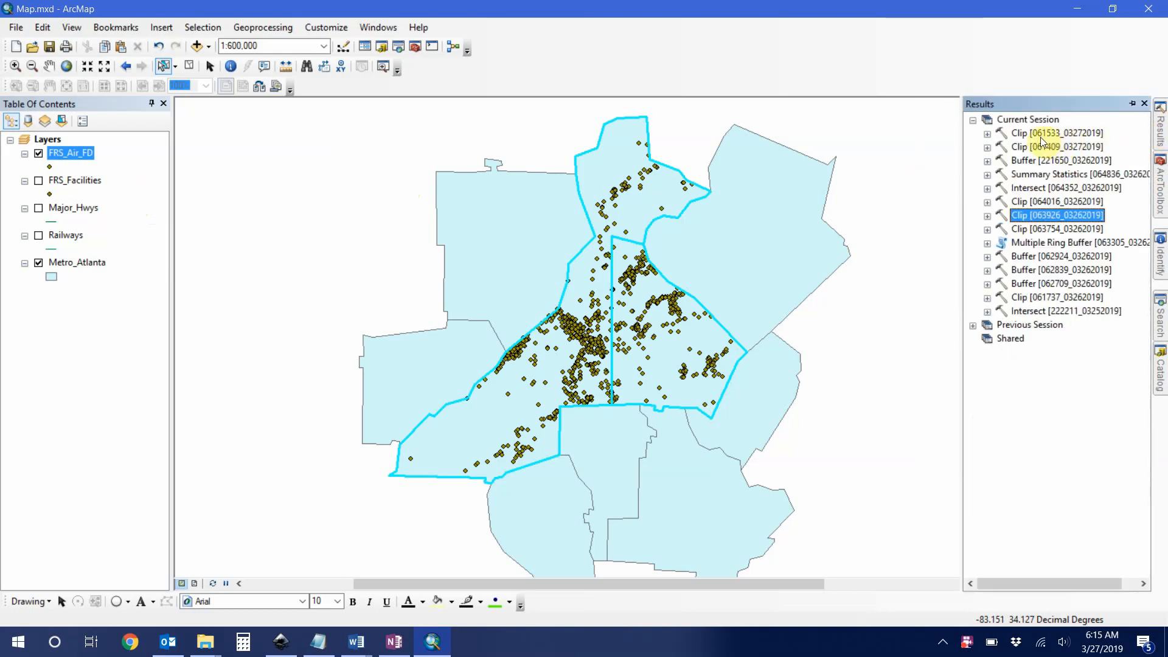
pyautogui.click(1037, 137)
pyautogui.doubleClick(1027, 139)
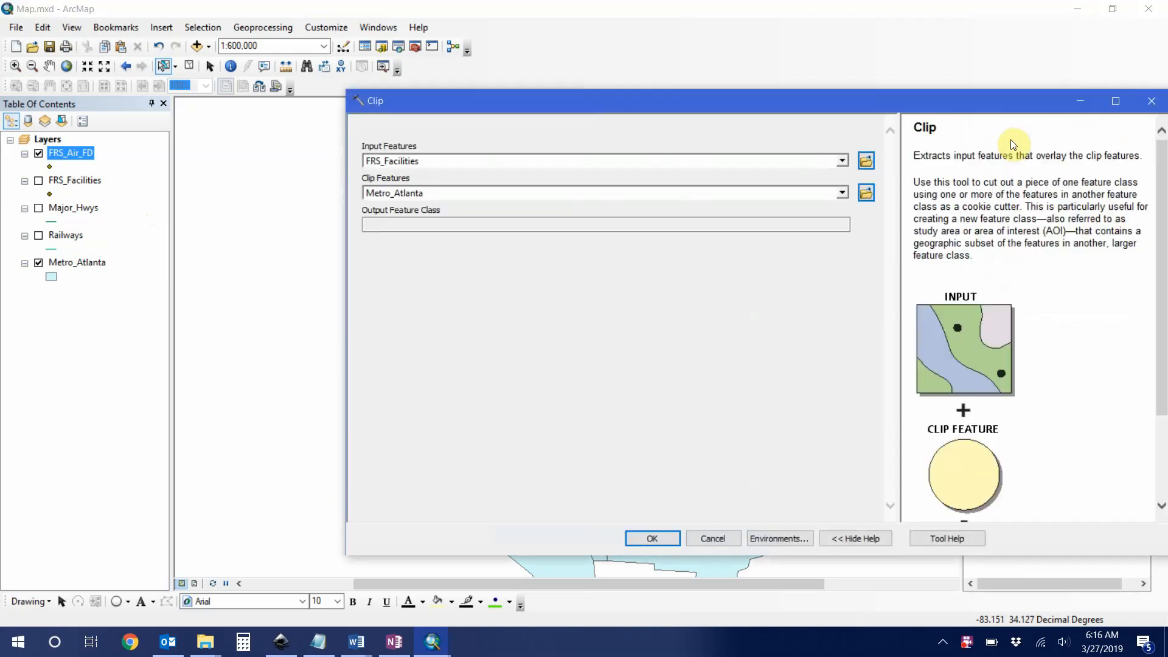
pyautogui.click(438, 160)
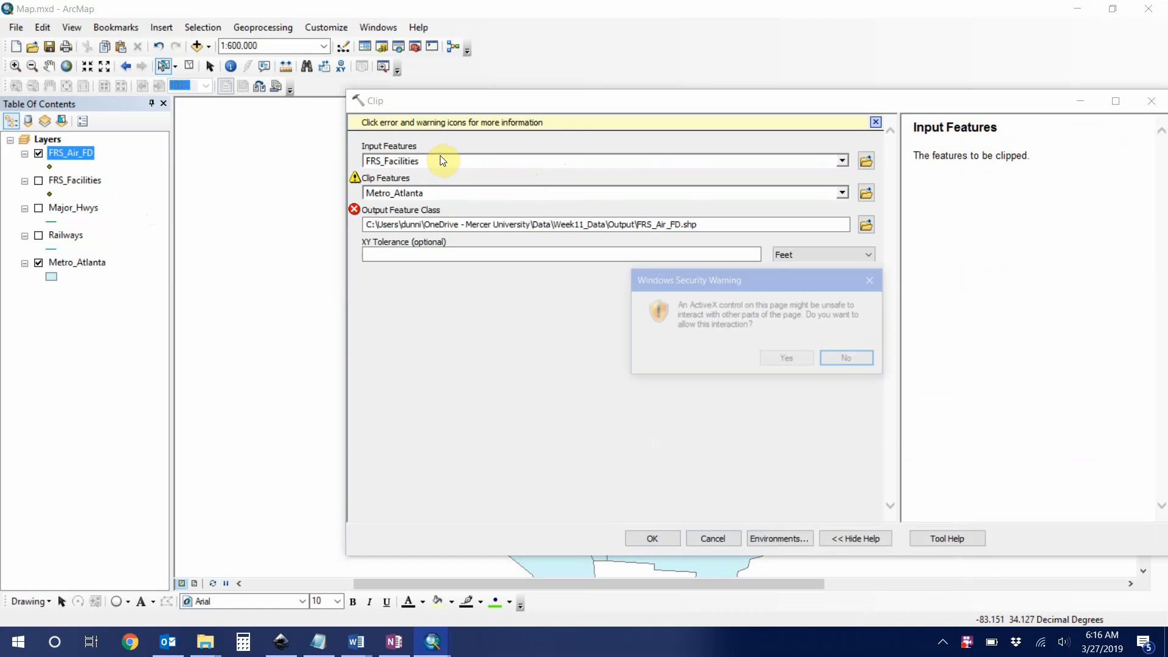
pyautogui.click(788, 359)
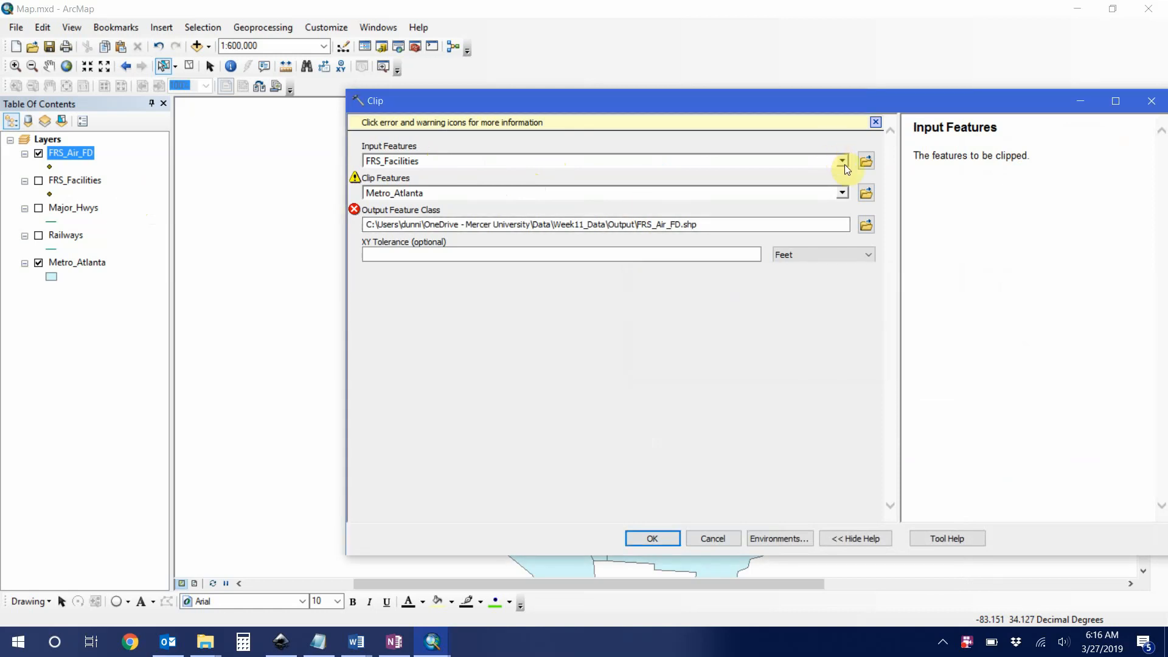
pyautogui.click(841, 160)
pyautogui.click(426, 203)
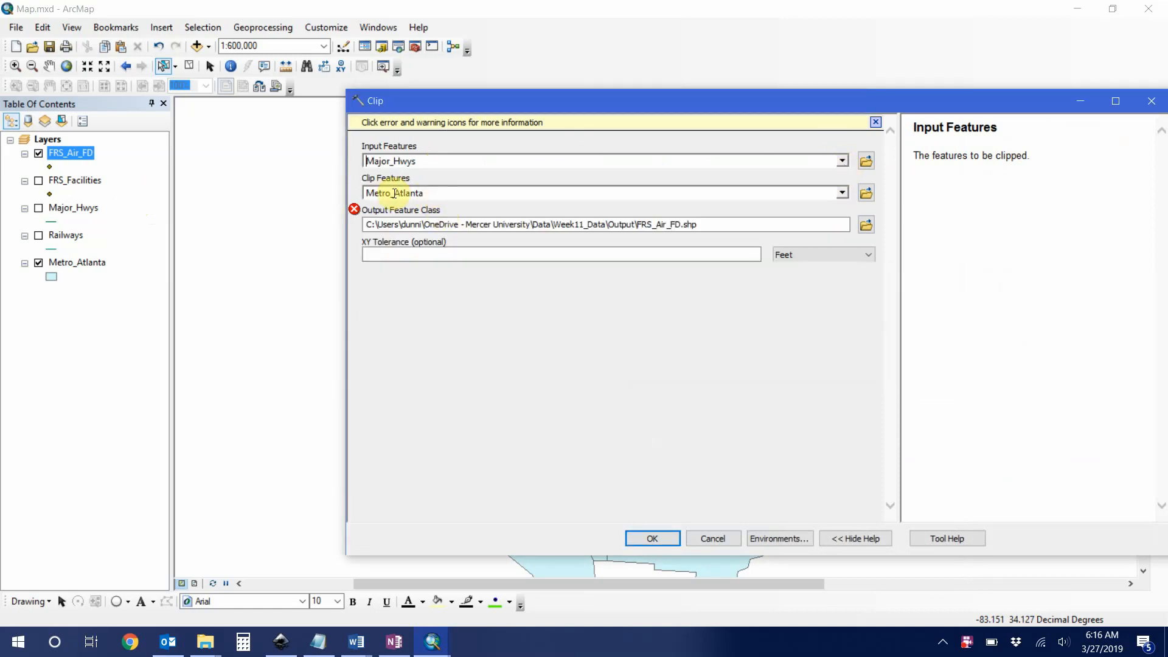
# Rename the clip output in the Output folder to Major_Hwys_FD.shp, run the tool, and dismiss its completion report.
pyautogui.click(667, 227)
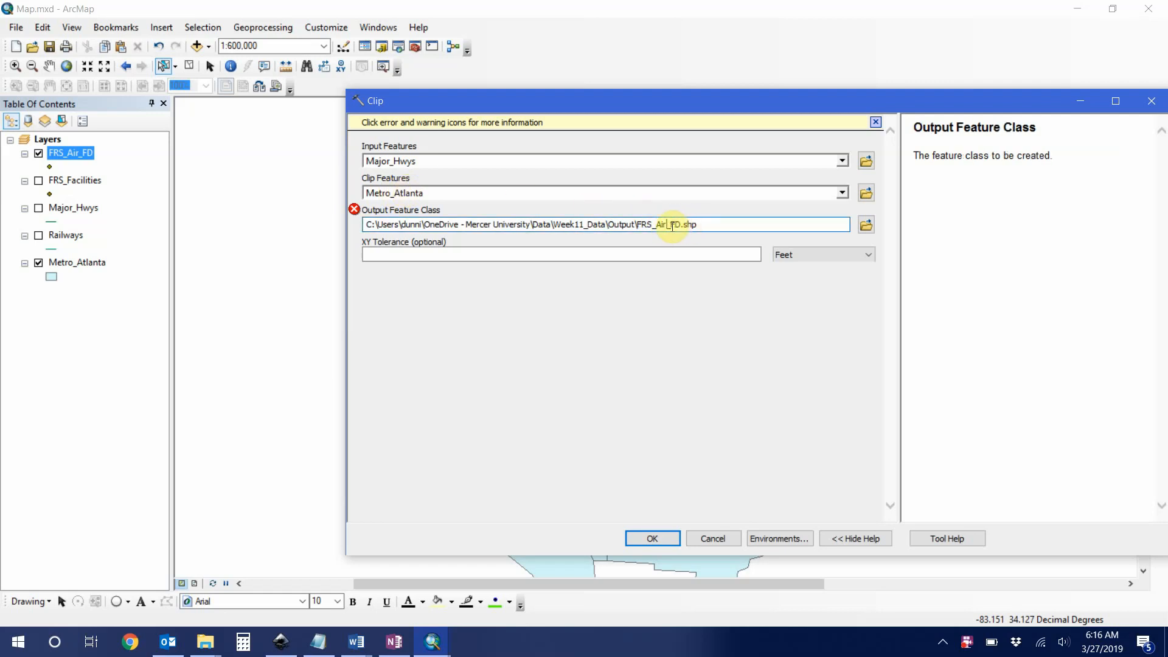
pyautogui.press('BackSpace')
pyautogui.press('BackSpace')
pyautogui.press('BackSpace')
pyautogui.press('BackSpace')
pyautogui.press('BackSpace')
pyautogui.press('BackSpace')
pyautogui.press('BackSpace')
pyautogui.write('\\Major_Hwys')
pyautogui.click(630, 395)
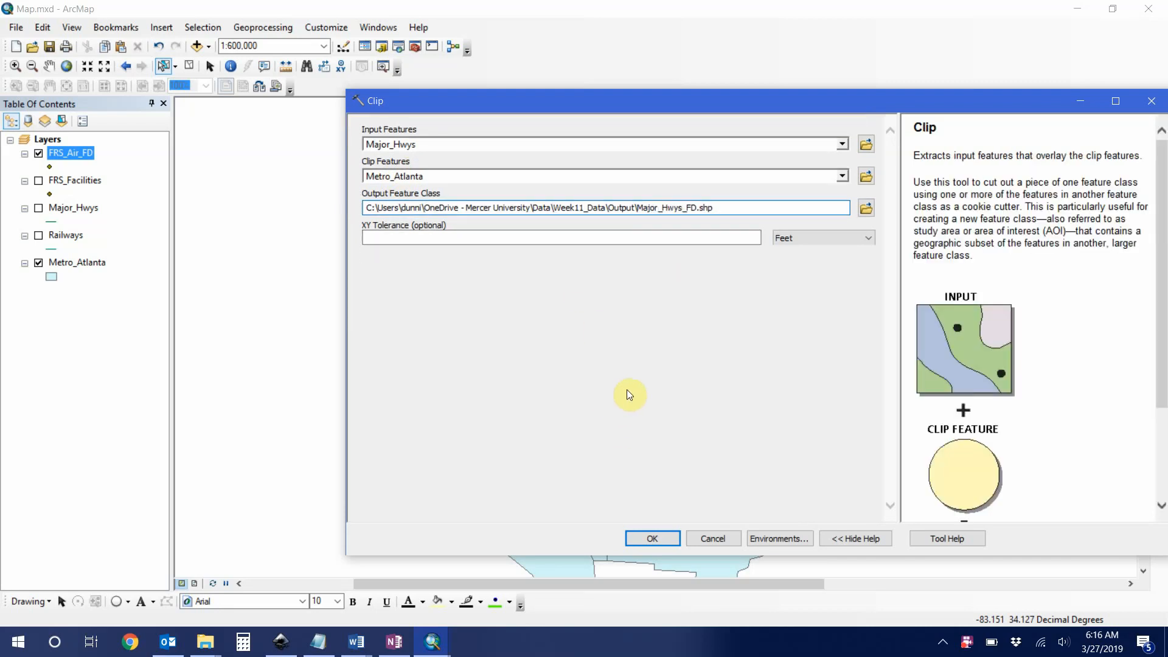
pyautogui.click(656, 537)
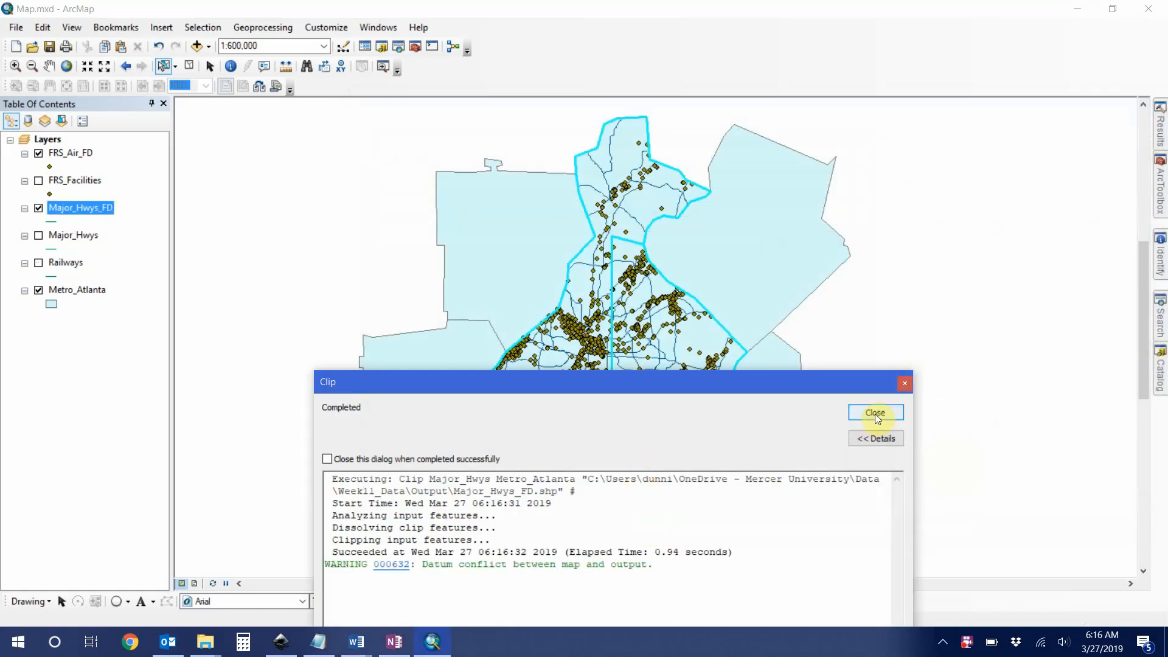
pyautogui.click(875, 413)
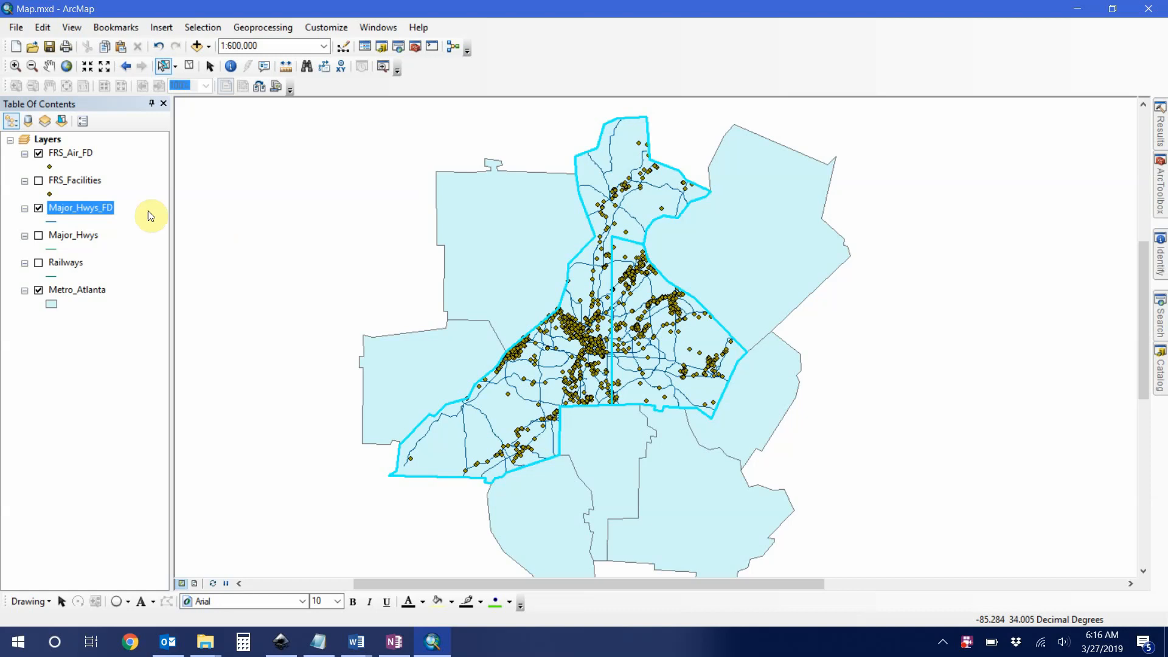
# Hide FRS_Air_FD and Major_Hwys_FD, and start a blank Clip analysis tool with Railways as the input features.
pyautogui.click(38, 153)
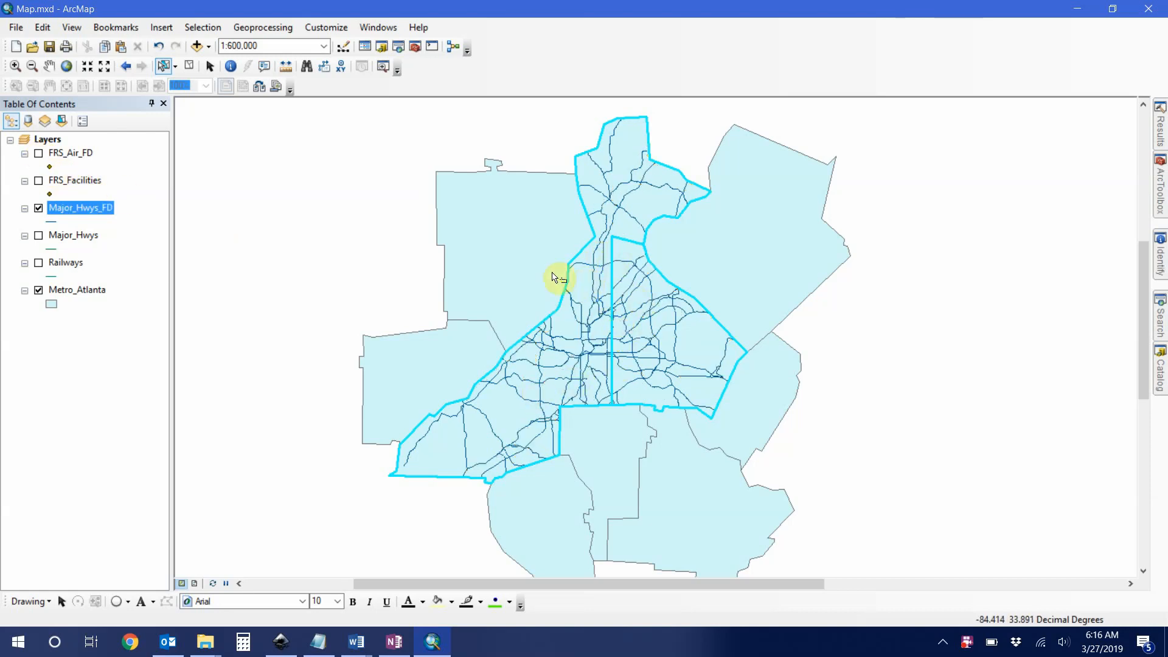
pyautogui.click(38, 209)
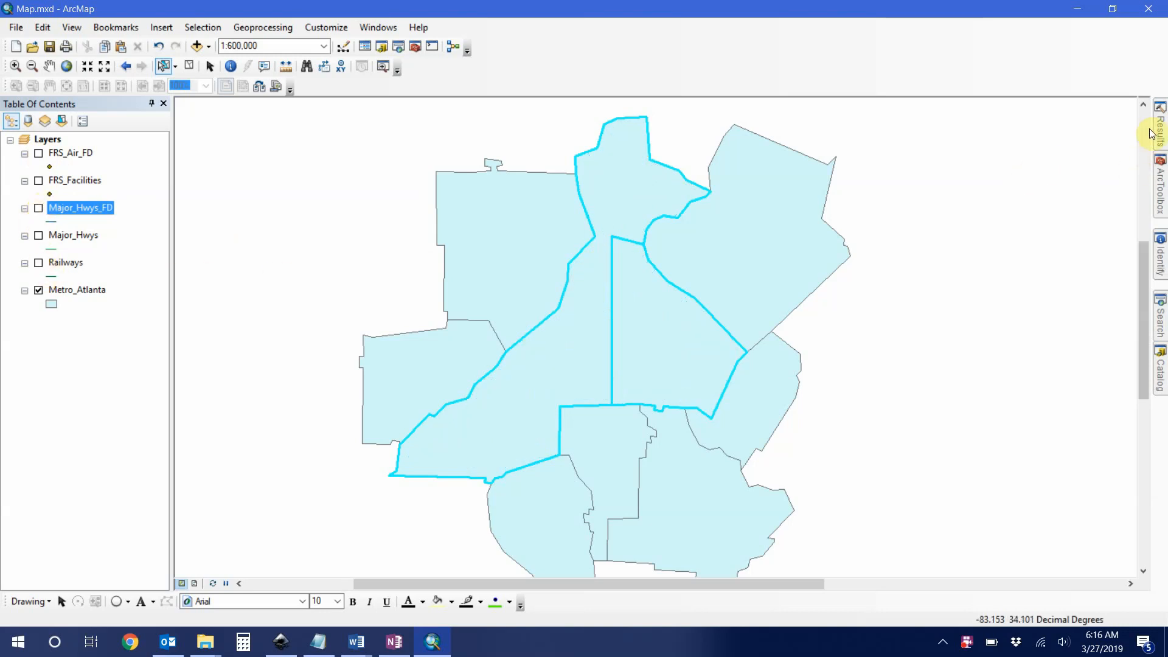
pyautogui.click(1162, 190)
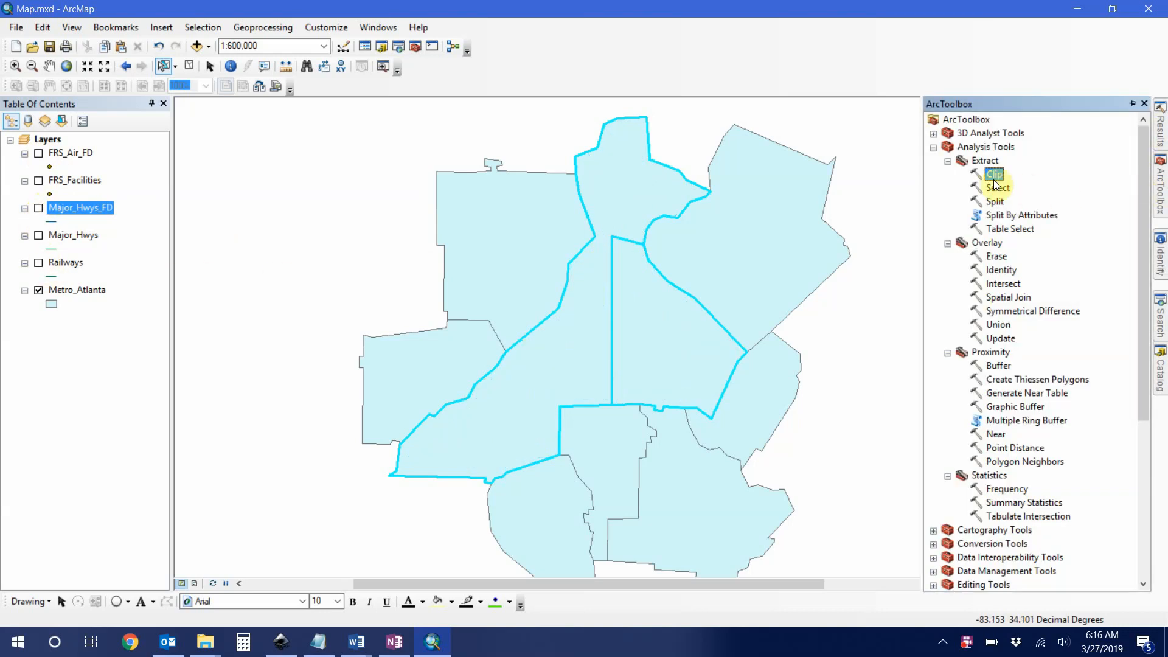
pyautogui.doubleClick(992, 181)
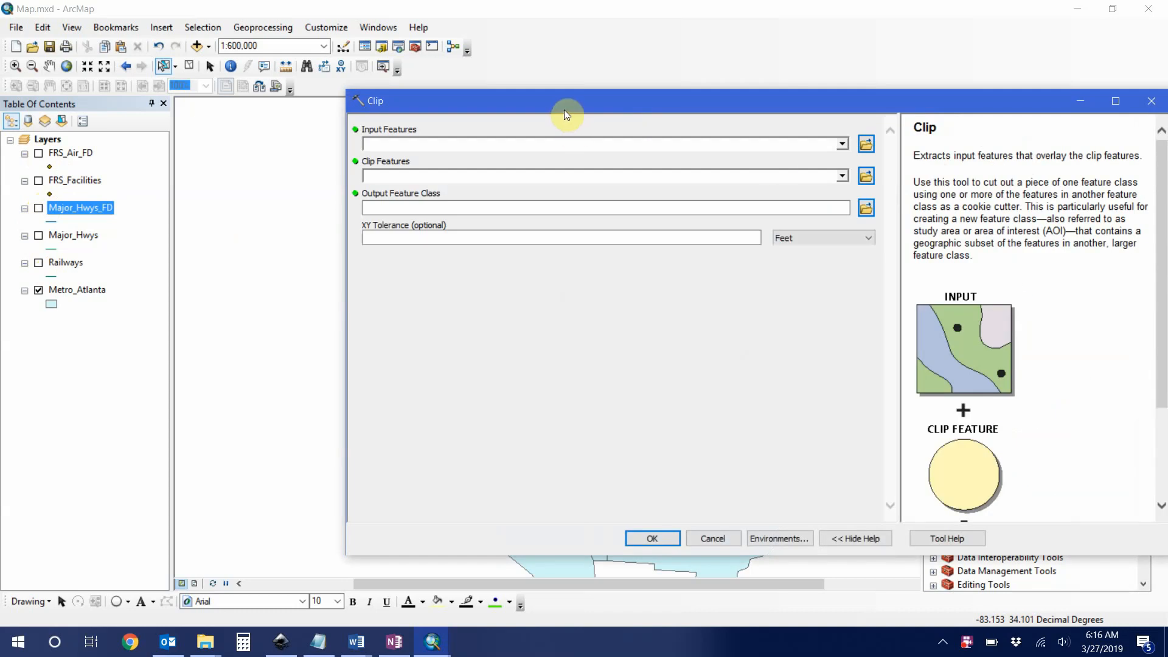
pyautogui.moveTo(563, 109); pyautogui.dragTo(432, 125)
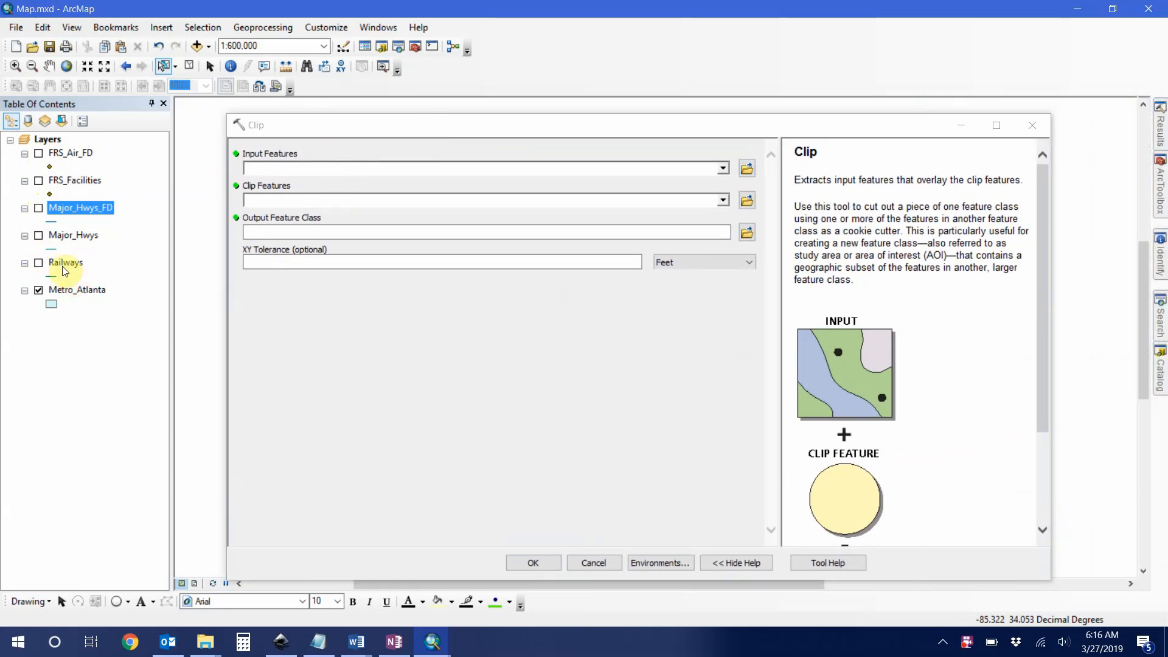
pyautogui.moveTo(66, 262); pyautogui.dragTo(392, 166)
pyautogui.click(723, 168)
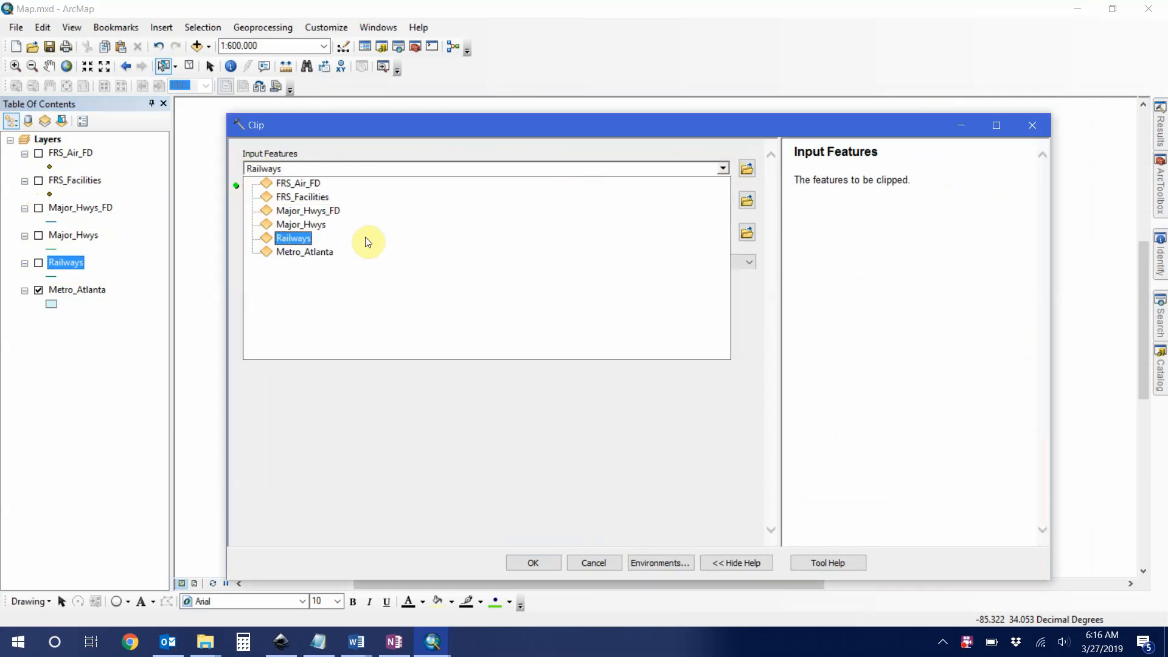
pyautogui.click(294, 240)
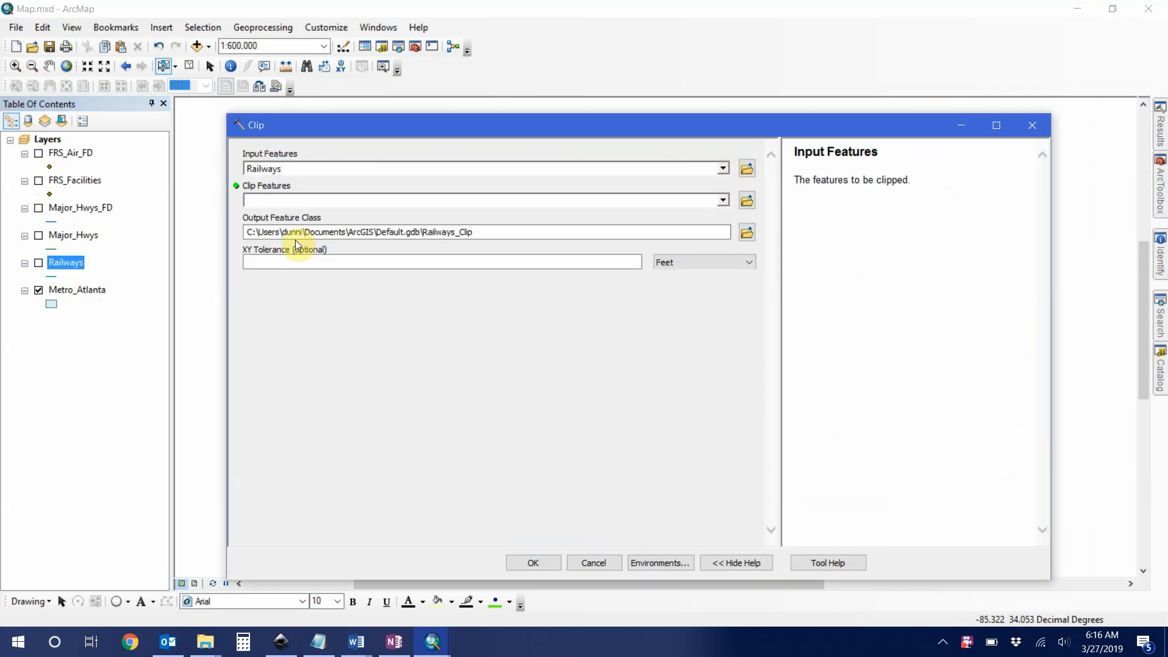
# Set Metro_Atlanta as the clip features for the Railways clip, allowing the ActiveX interaction.
pyautogui.click(730, 193)
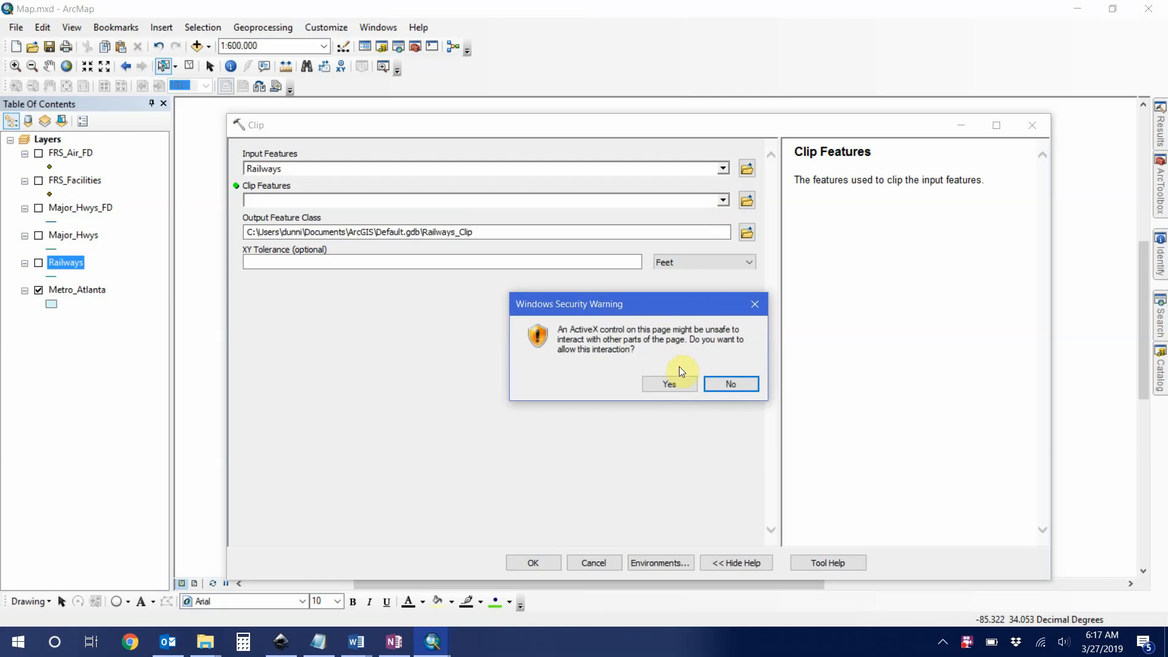
pyautogui.click(670, 382)
pyautogui.click(723, 201)
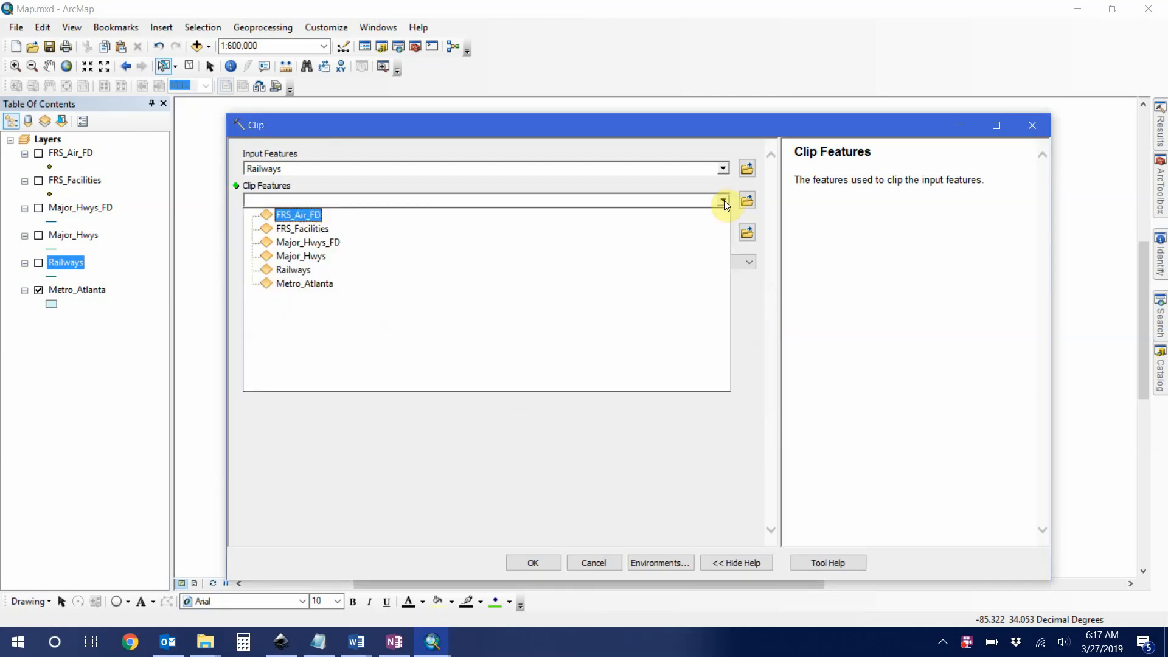
pyautogui.click(319, 284)
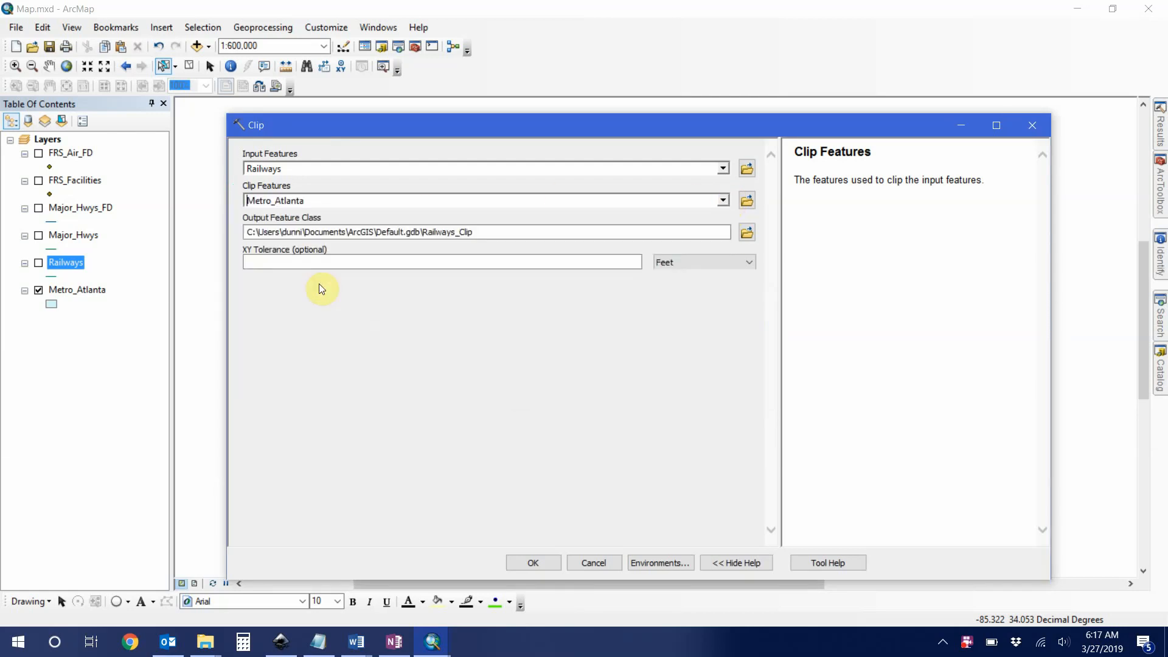
# Review the selected counties on the map and the layers and Lab11 folder files available as clip features.
pyautogui.moveTo(624, 114); pyautogui.dragTo(604, 326)
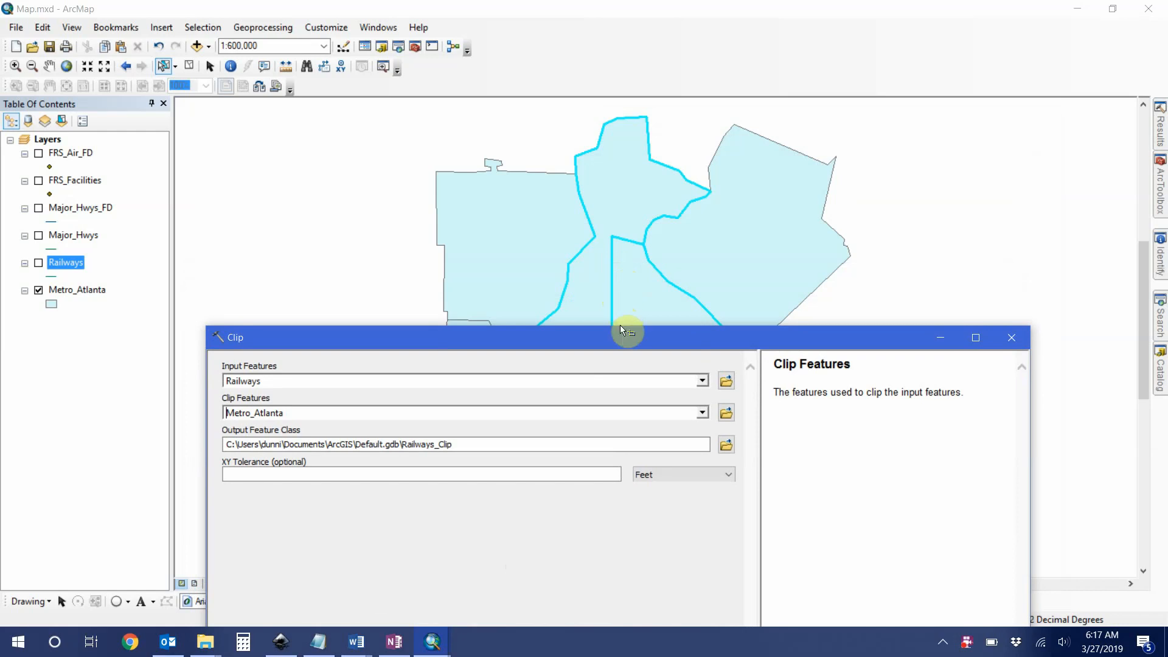
pyautogui.moveTo(621, 333); pyautogui.dragTo(1037, 126)
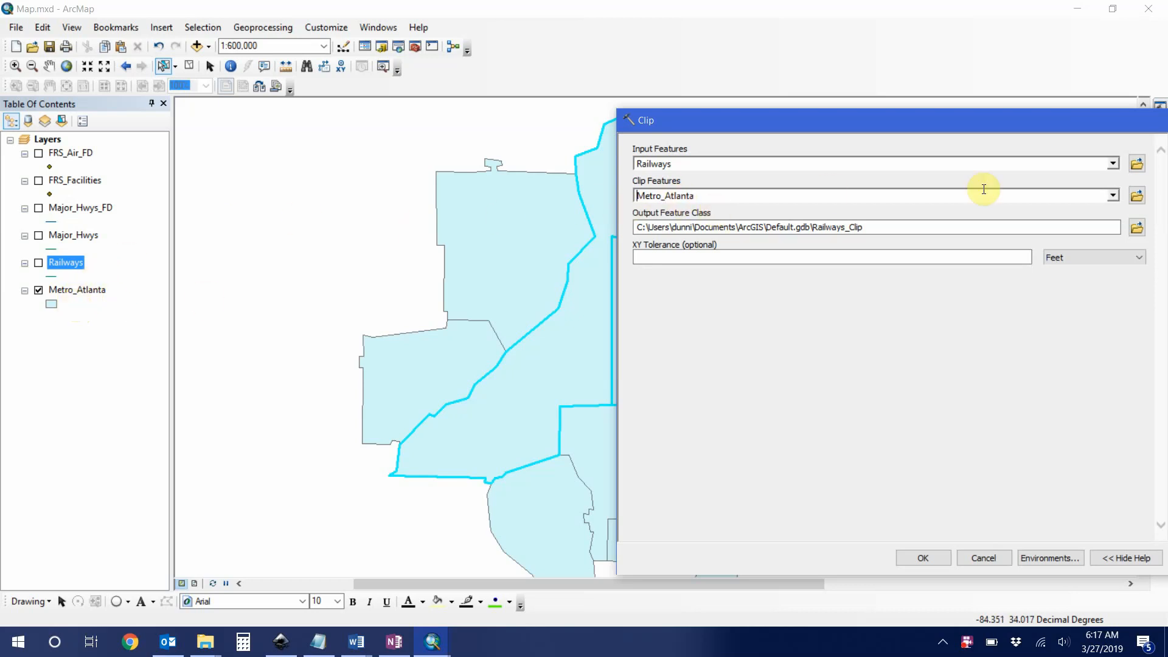
pyautogui.click(1113, 195)
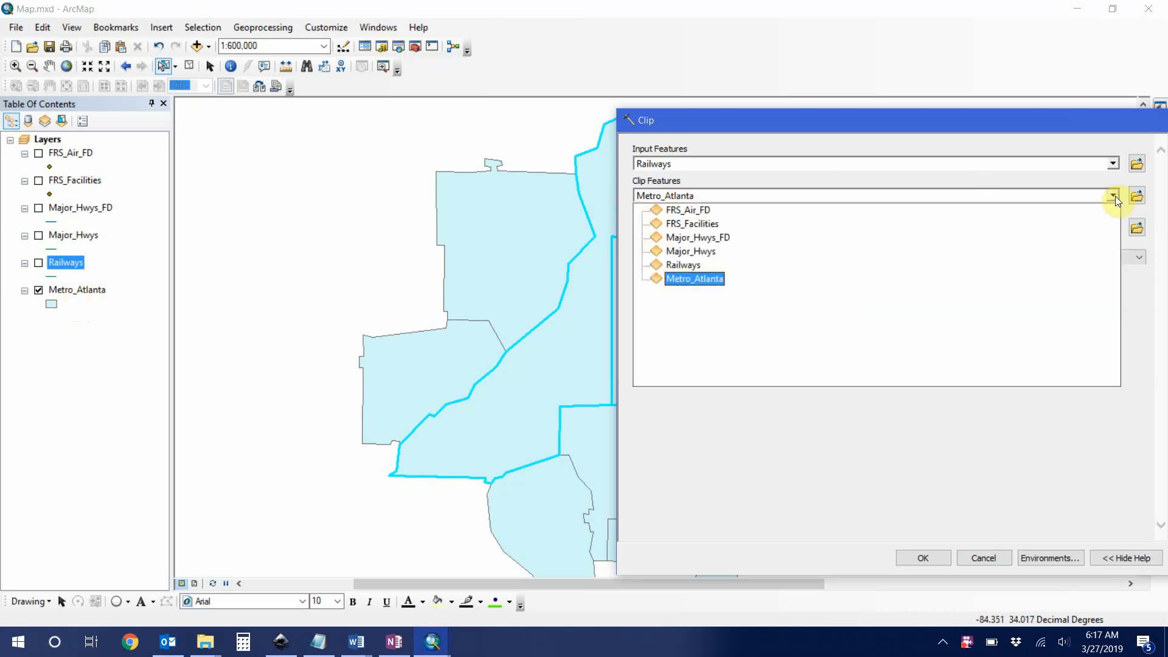
pyautogui.click(682, 279)
pyautogui.moveTo(795, 116); pyautogui.dragTo(567, 126)
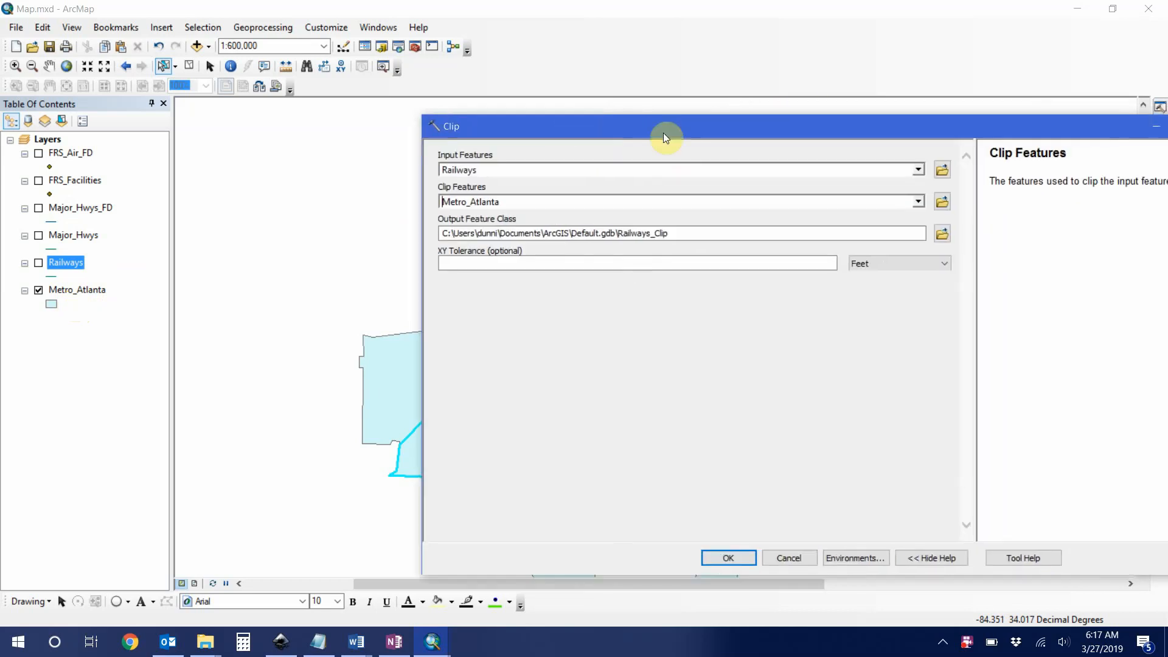
pyautogui.click(942, 203)
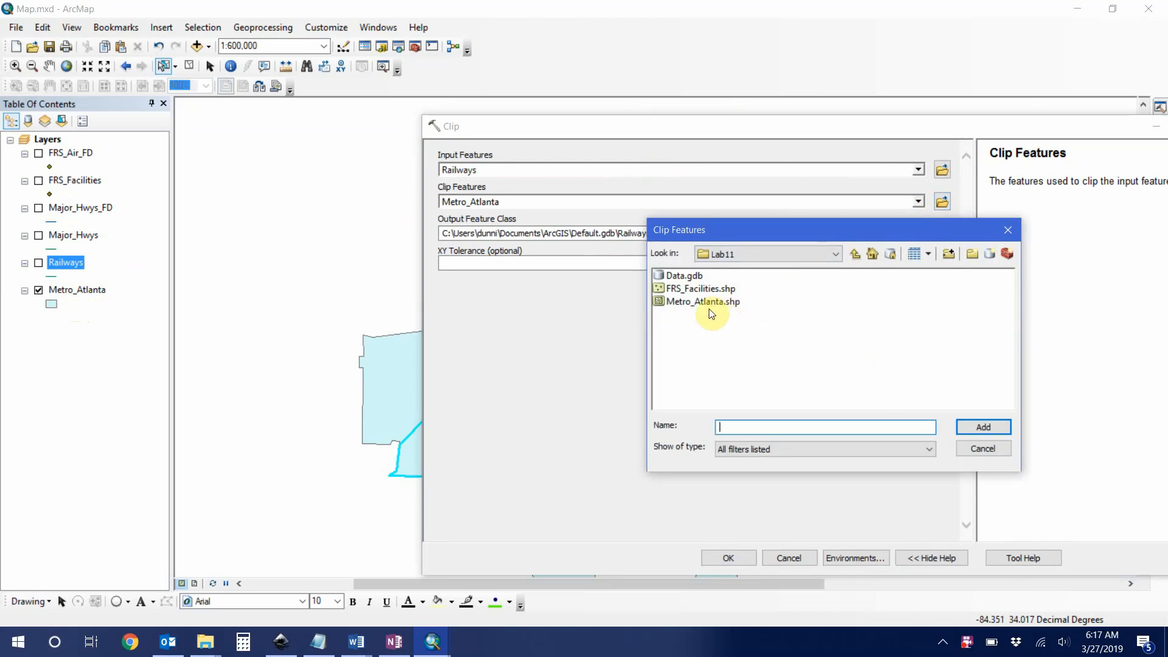
pyautogui.click(997, 454)
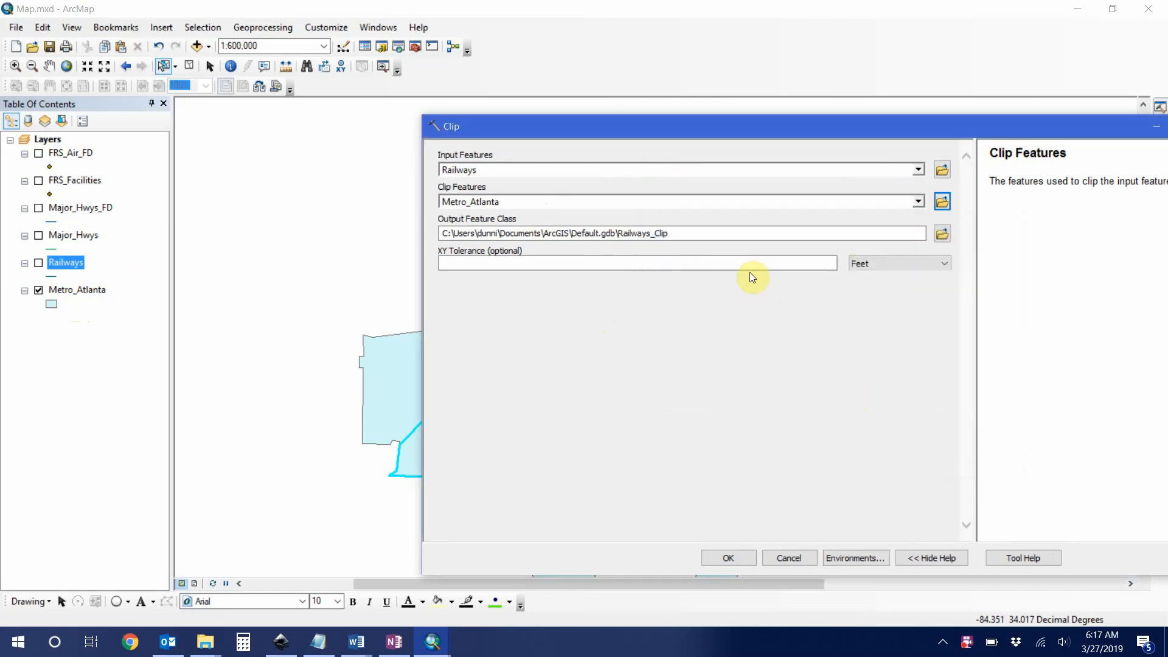
pyautogui.moveTo(661, 128); pyautogui.dragTo(453, 94)
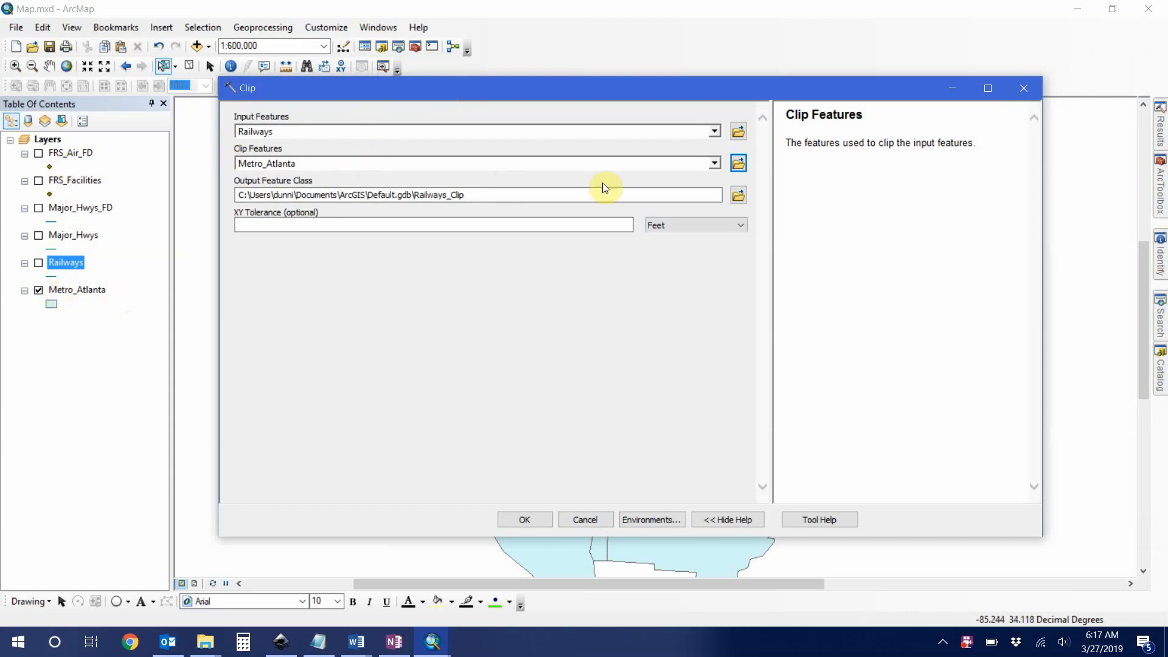
# Save the Railways clip output as Railways_FD.shp in the Output folder, run the tool, and dismiss its completion report.
pyautogui.click(739, 198)
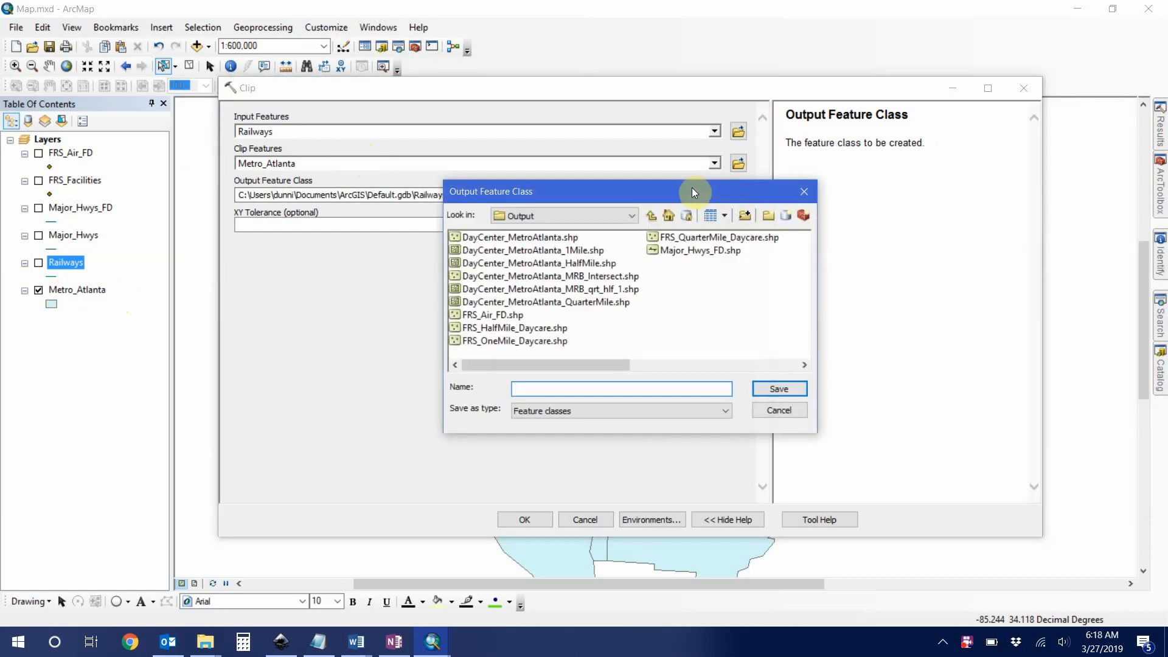
pyautogui.click(680, 254)
pyautogui.moveTo(561, 390); pyautogui.dragTo(506, 392)
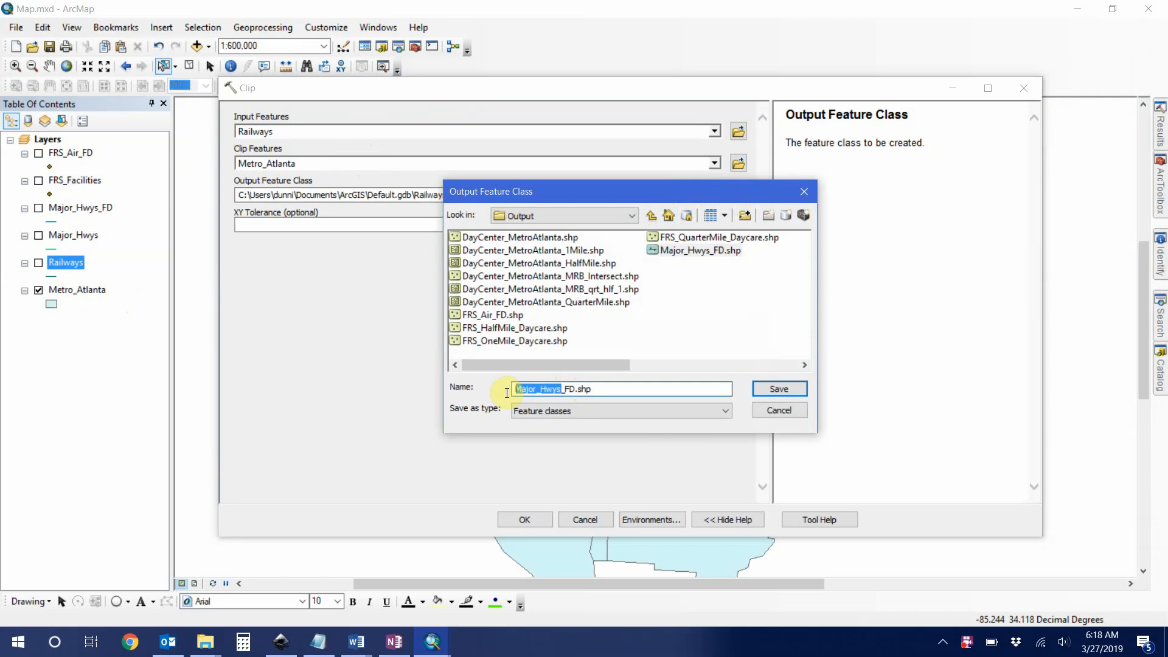
pyautogui.write('Railw')
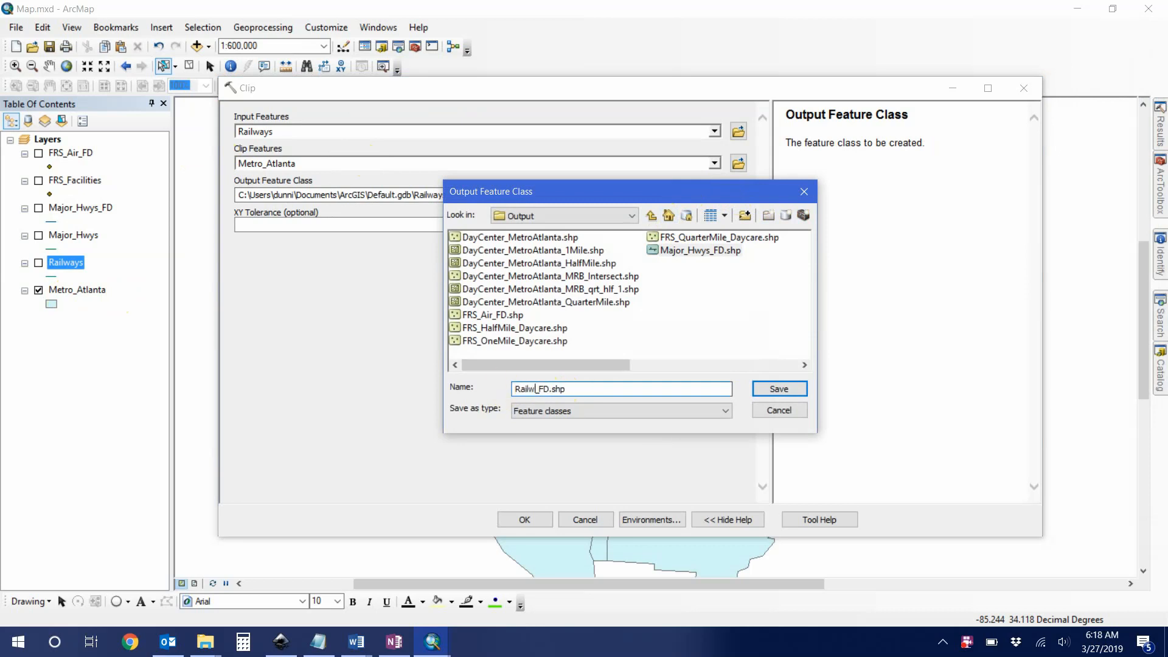
pyautogui.write('ays')
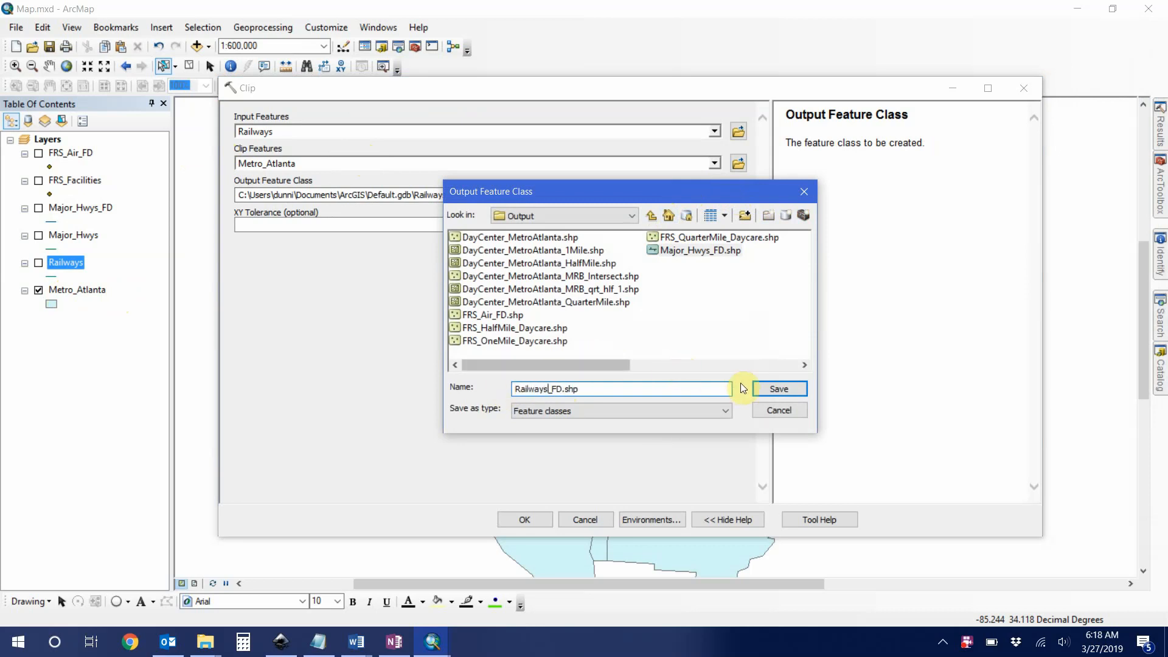
pyautogui.click(766, 387)
pyautogui.click(514, 518)
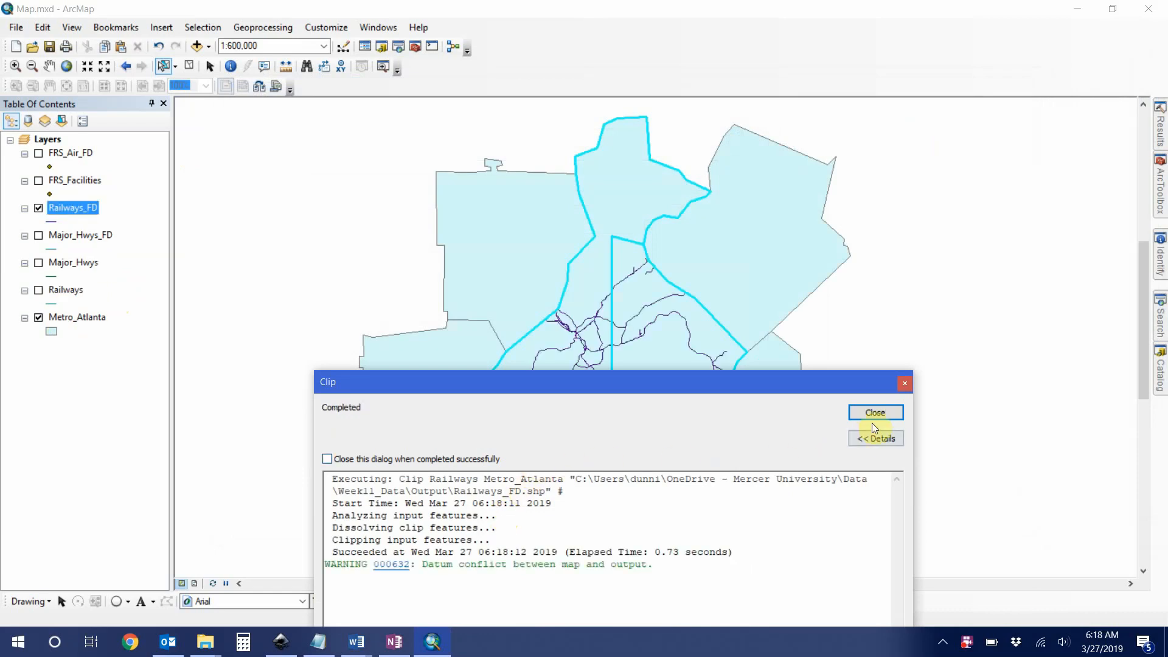
pyautogui.click(873, 413)
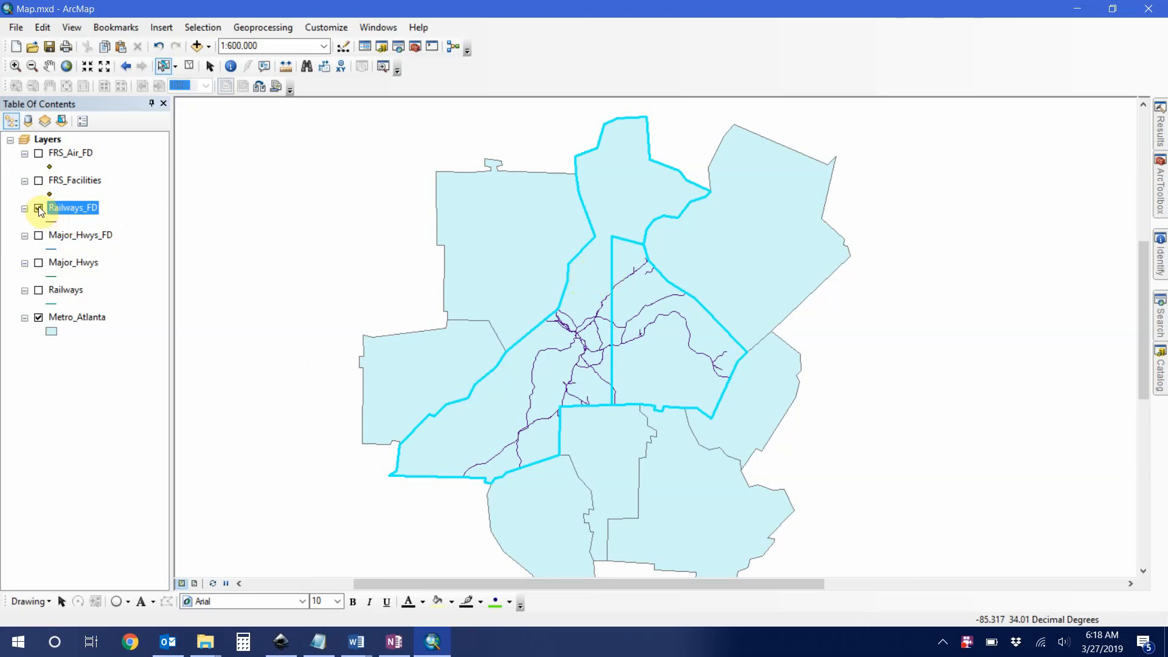
pyautogui.click(57, 182)
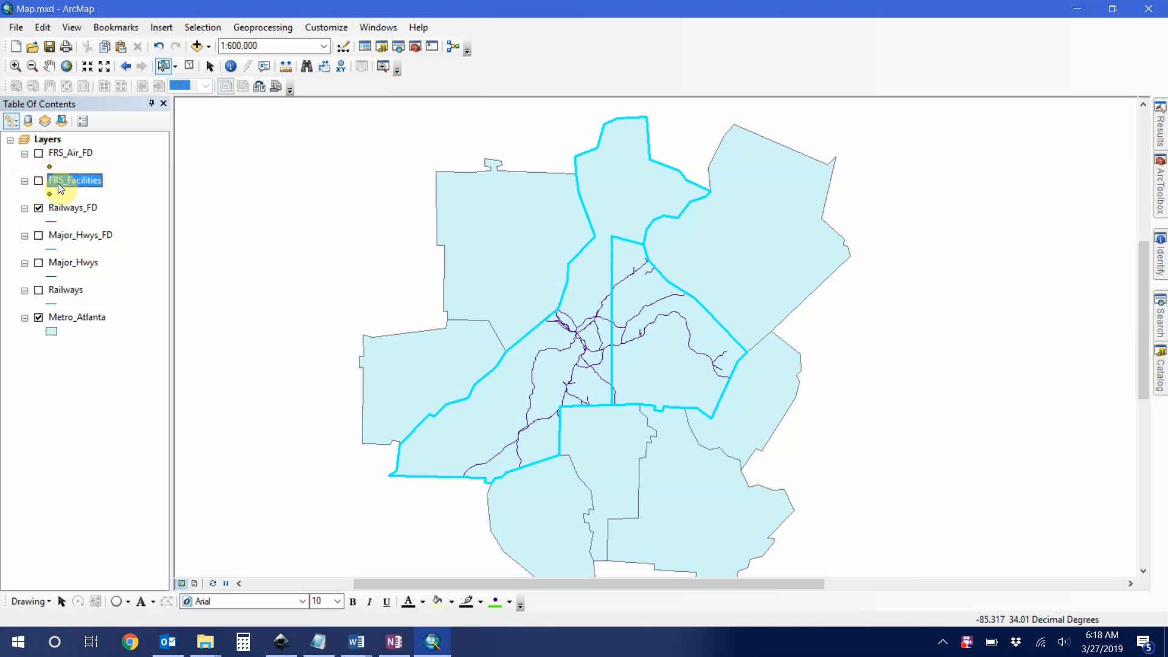
pyautogui.keyDown('ctrl'); pyautogui.click(83, 235); pyautogui.keyUp('ctrl')
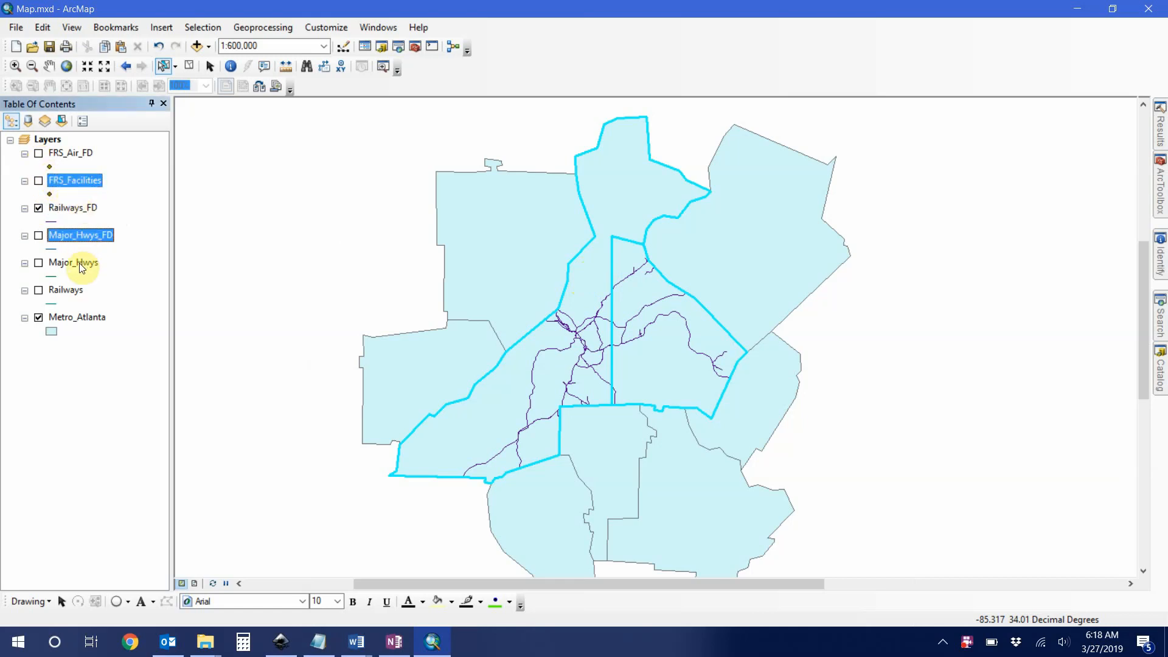
pyautogui.click(81, 237)
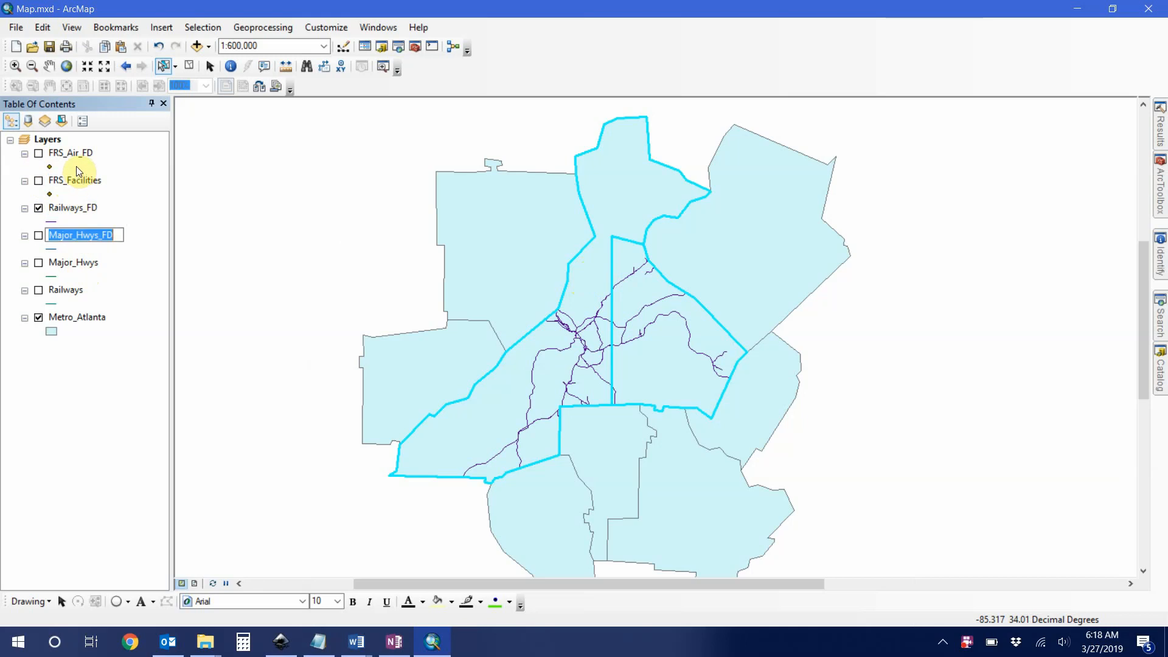
# Remove the original unclipped FRS_Facilities, Major_Hwys and Railways layers from the map.
pyautogui.click(75, 181)
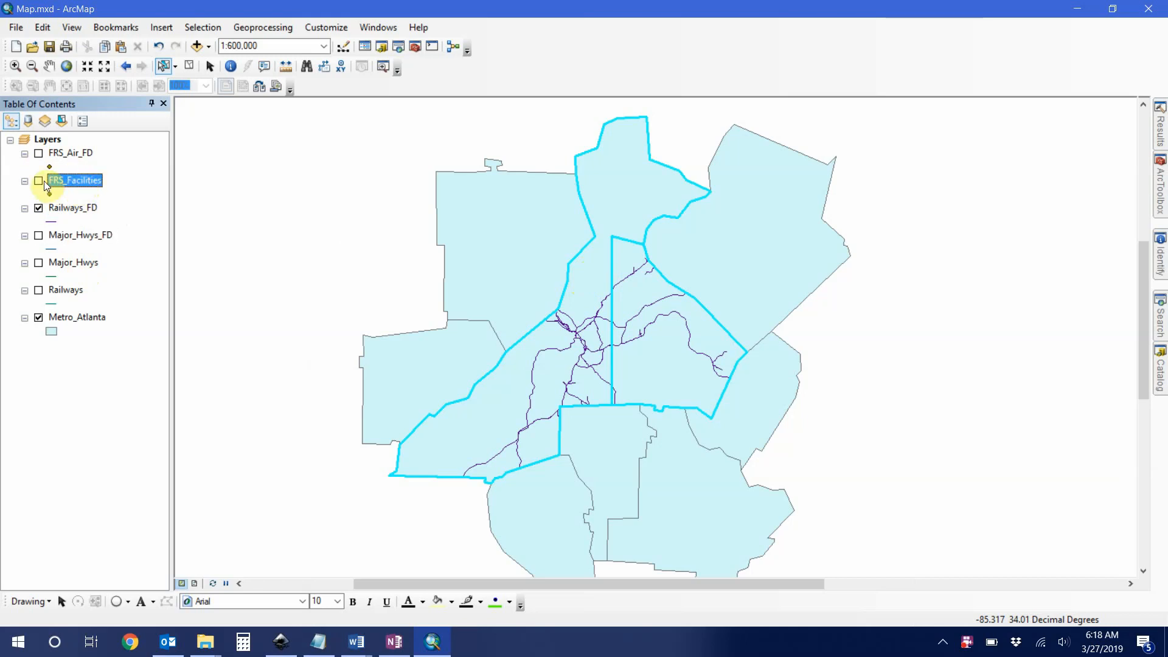
pyautogui.click(39, 181)
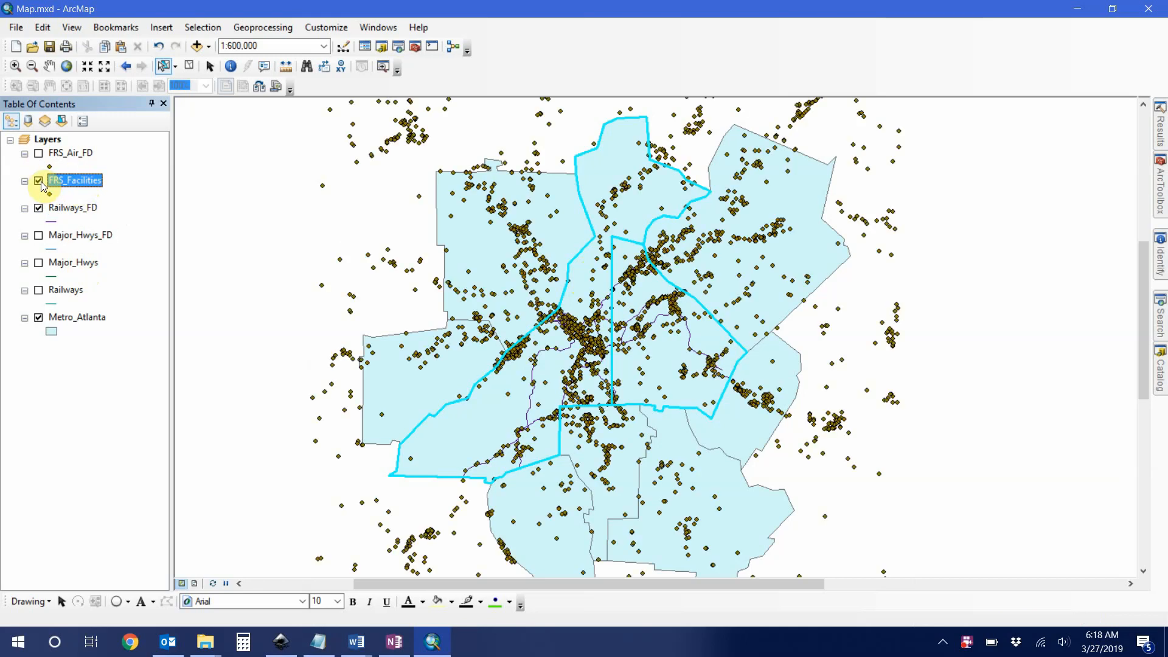
pyautogui.click(38, 181)
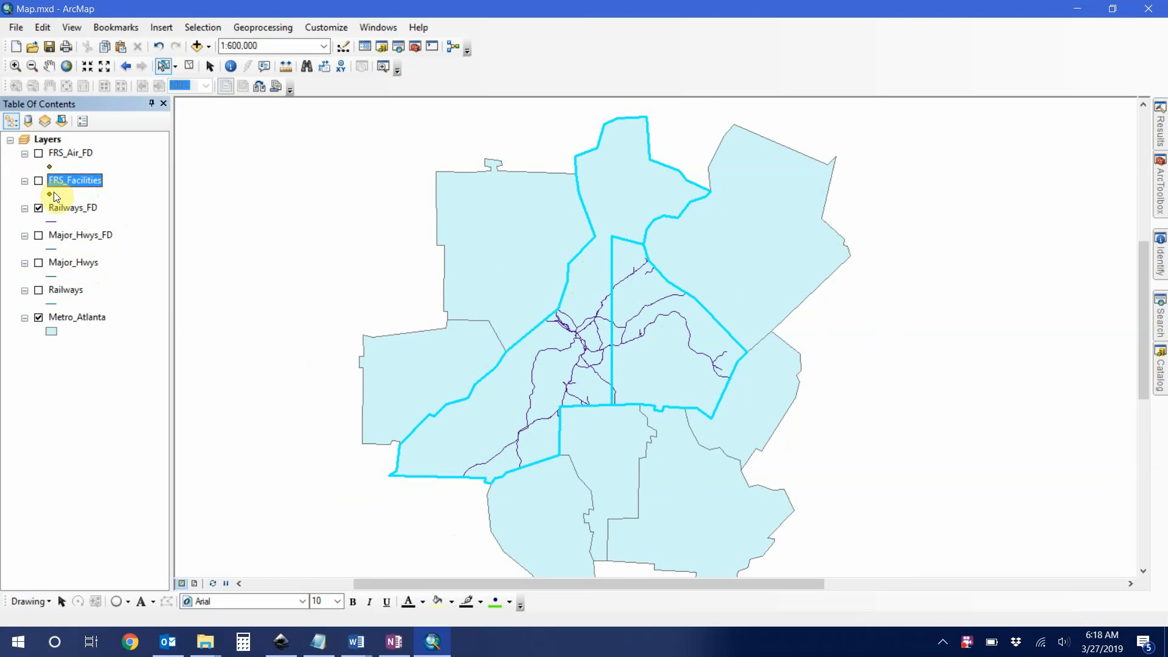
pyautogui.click(69, 265)
pyautogui.keyDown('ctrl'); pyautogui.click(67, 289); pyautogui.keyUp('ctrl')
pyautogui.rightClick(66, 290)
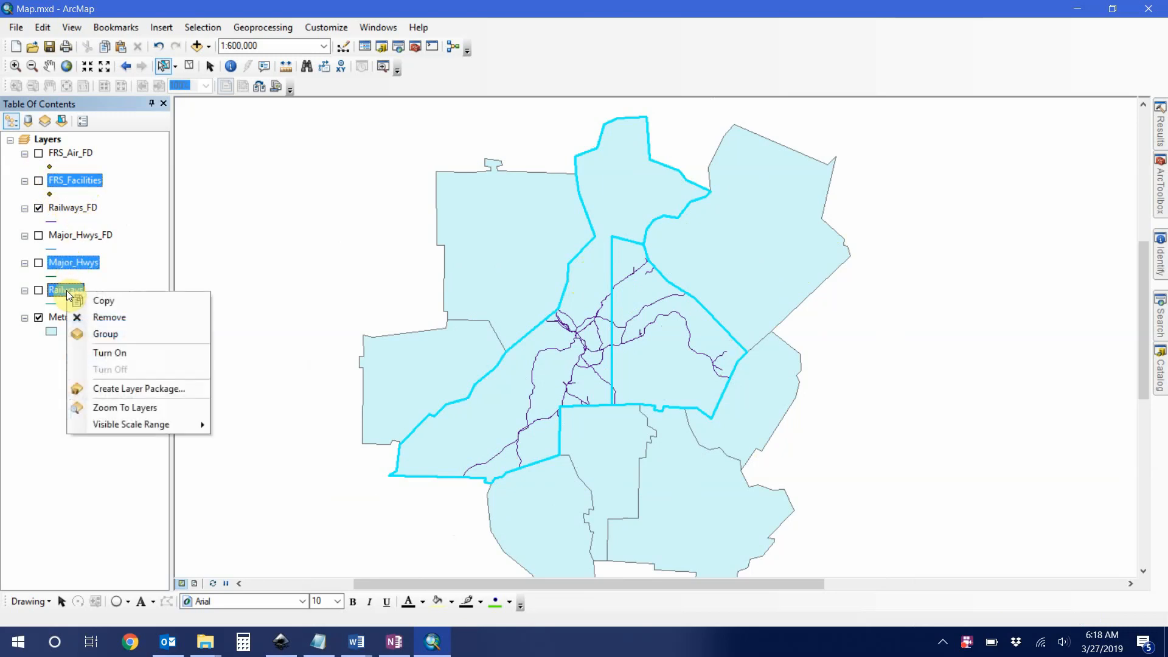
pyautogui.click(96, 316)
# Show the FRS_Air_FD and Major_Hwys_FD layers and inspect the clipped data in the selected counties.
pyautogui.click(38, 154)
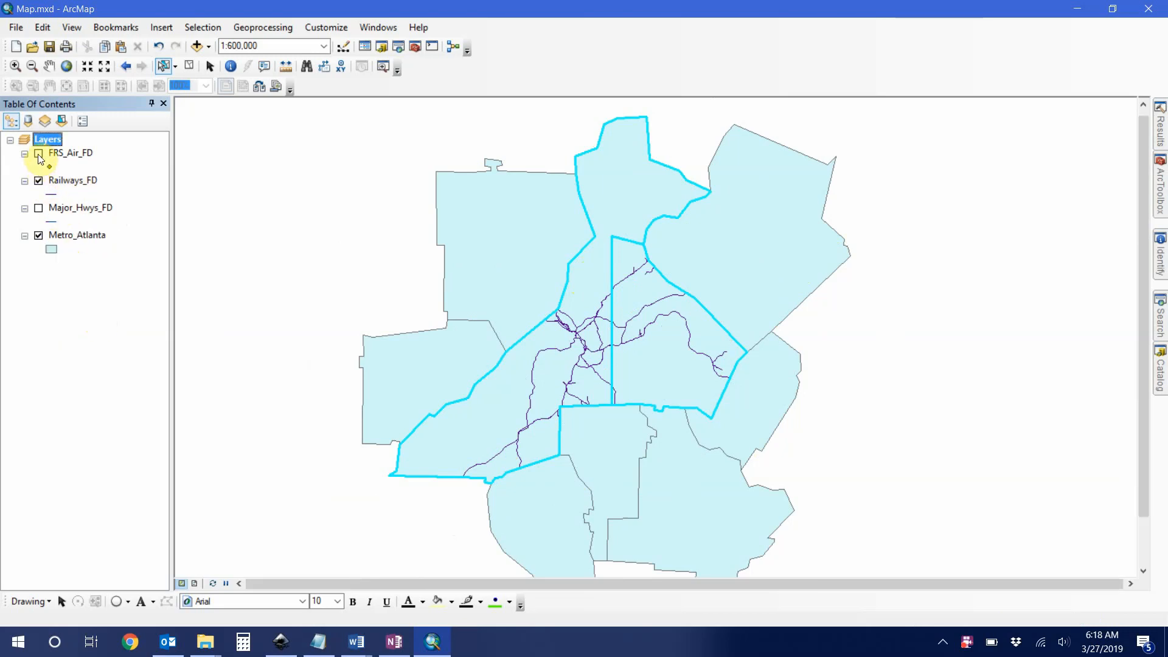
pyautogui.click(39, 208)
pyautogui.scroll(1, 661, 310)
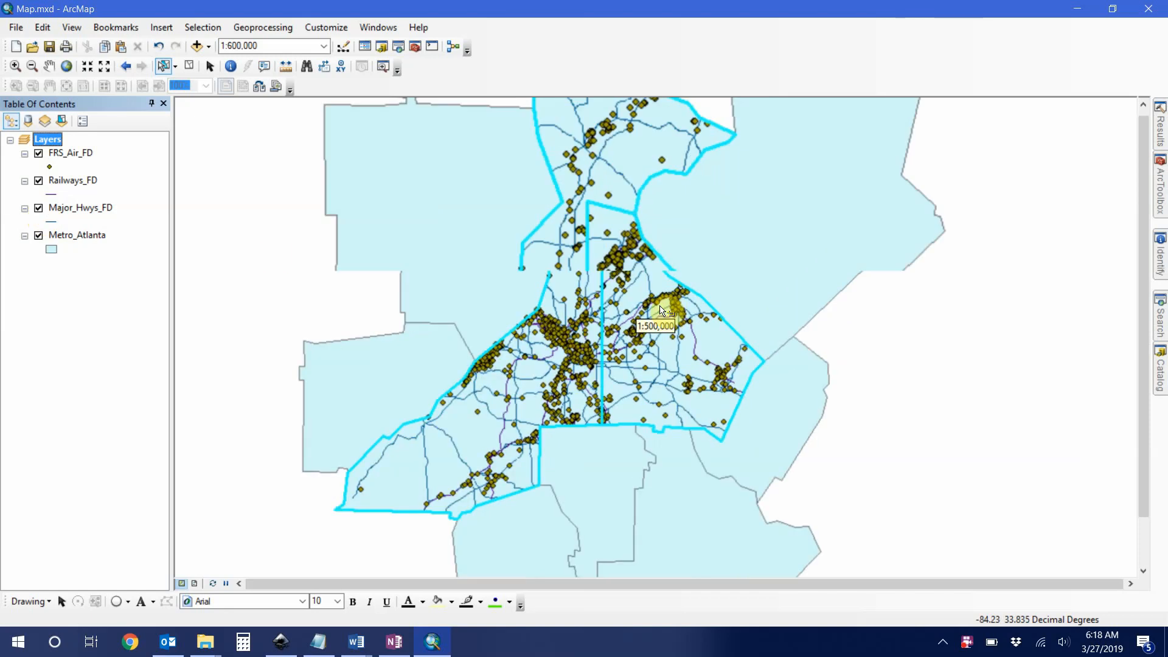
pyautogui.scroll(2, 632, 305)
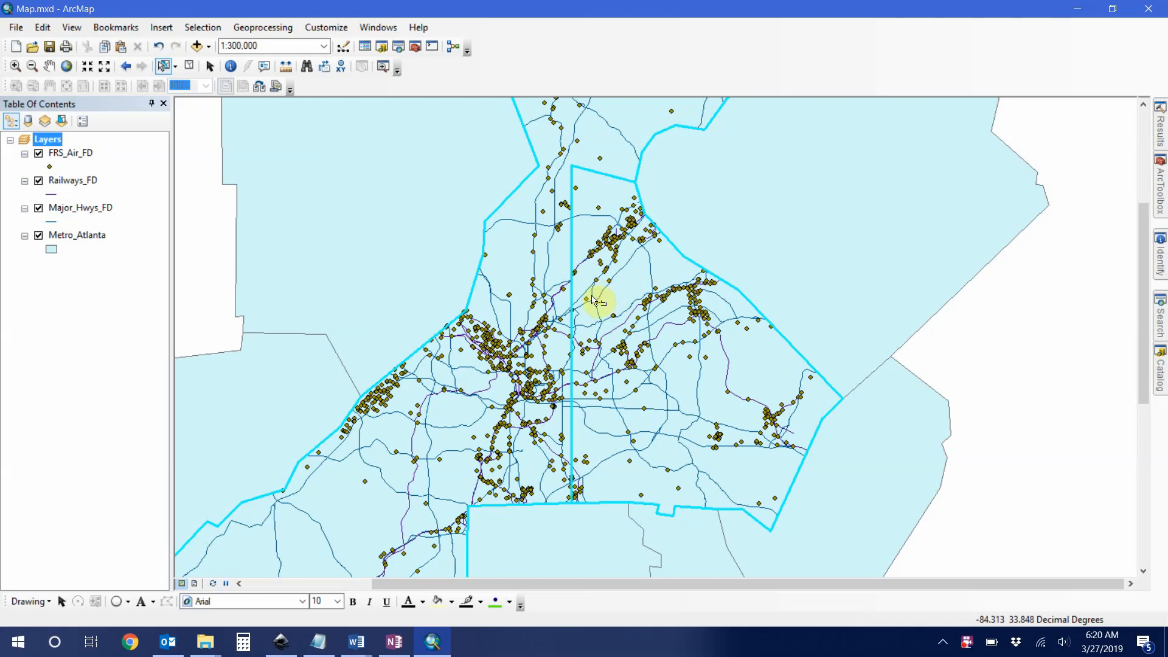
pyautogui.scroll(2, 598, 294)
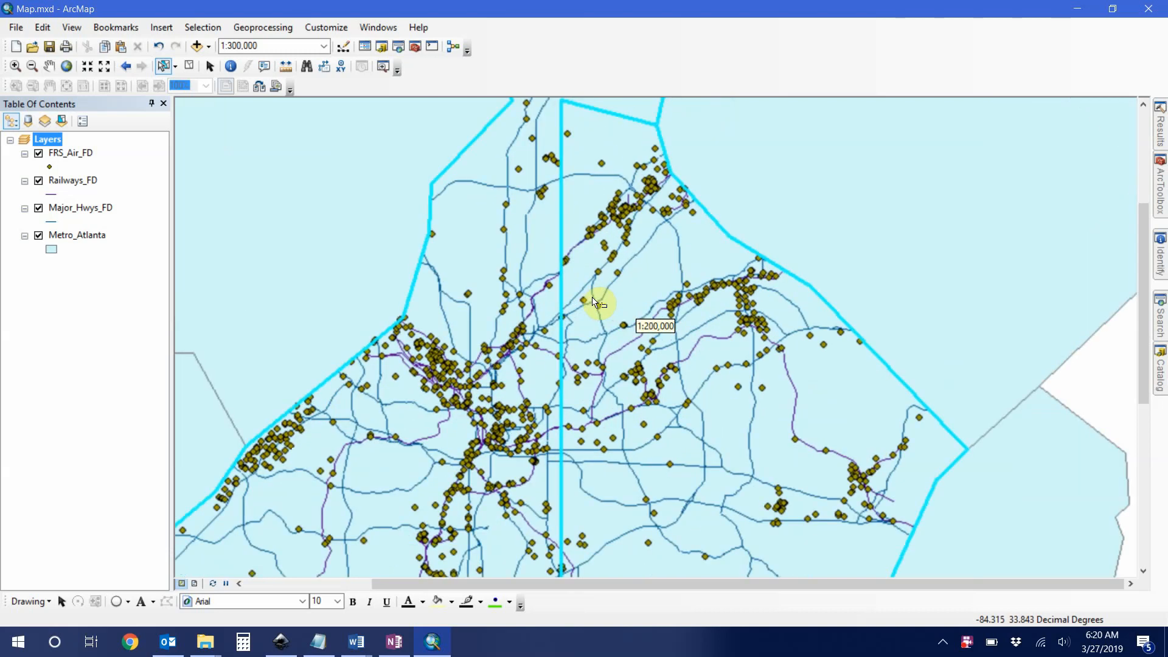
pyautogui.scroll(1, 599, 303)
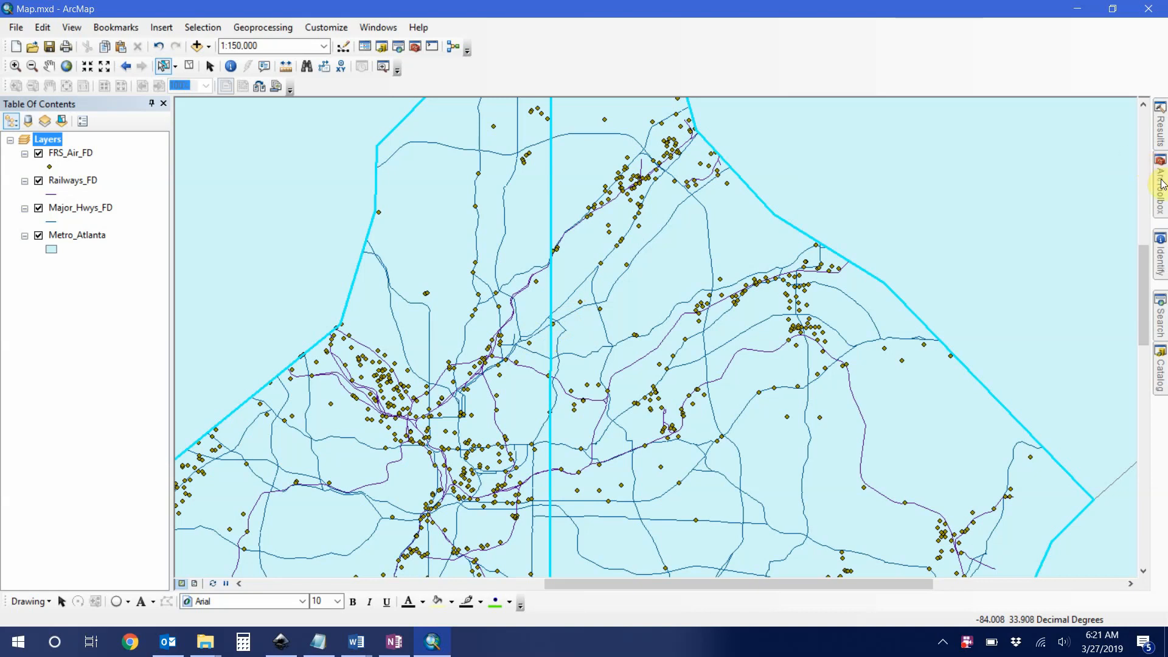
pyautogui.moveTo(1160, 182)
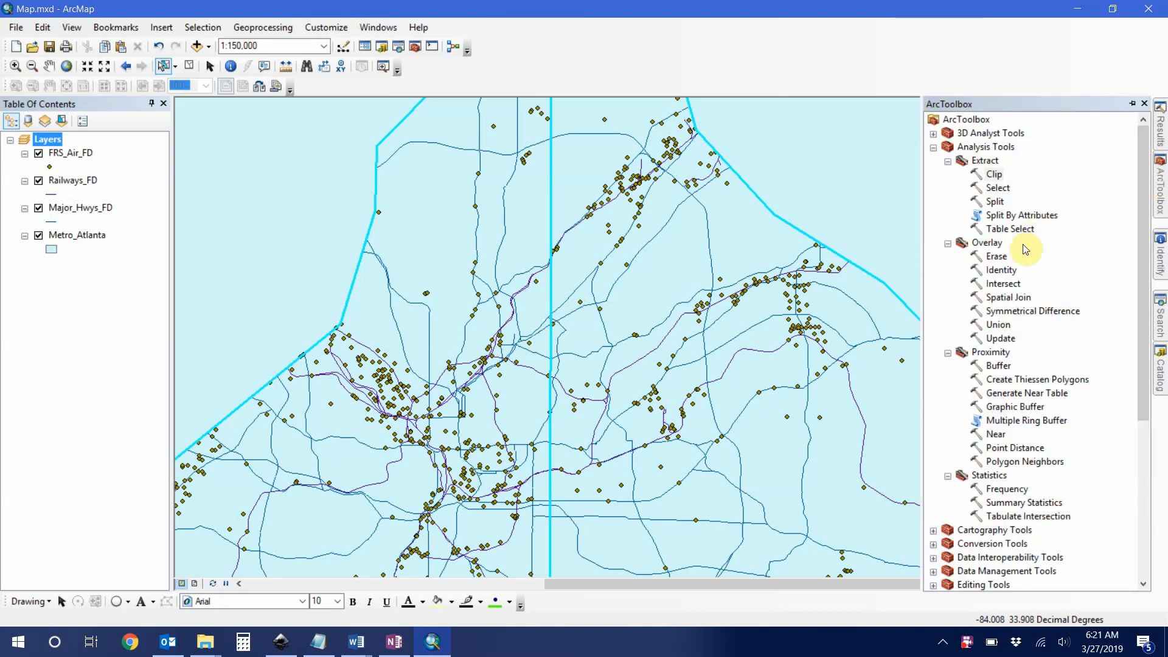
pyautogui.doubleClick(998, 366)
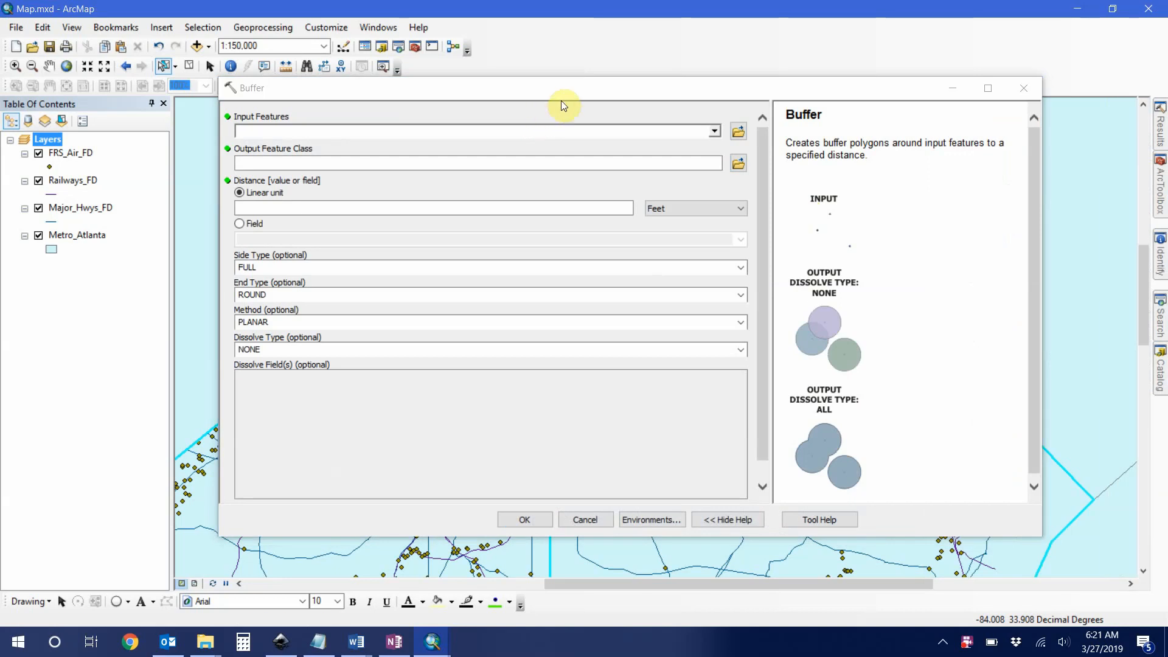
pyautogui.moveTo(798, 88); pyautogui.dragTo(789, 12)
pyautogui.moveTo(930, 13); pyautogui.dragTo(887, 99)
pyautogui.click(1012, 83)
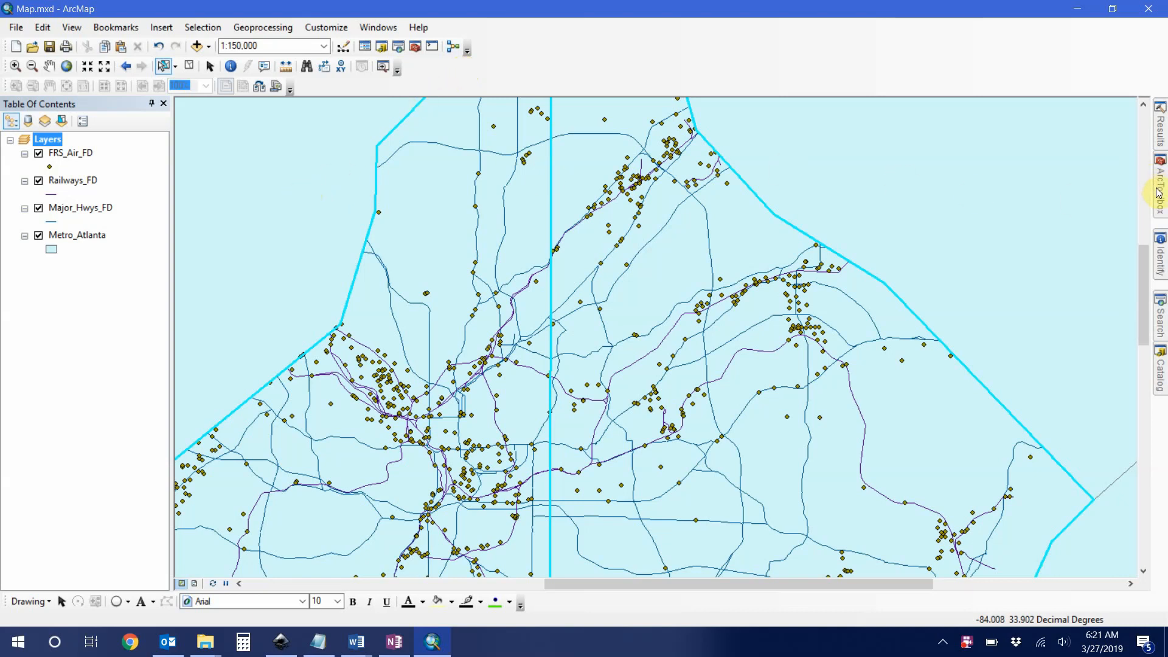
# Start the Buffer analysis tool with Major_Hwys_FD as the input features.
pyautogui.moveTo(1155, 194)
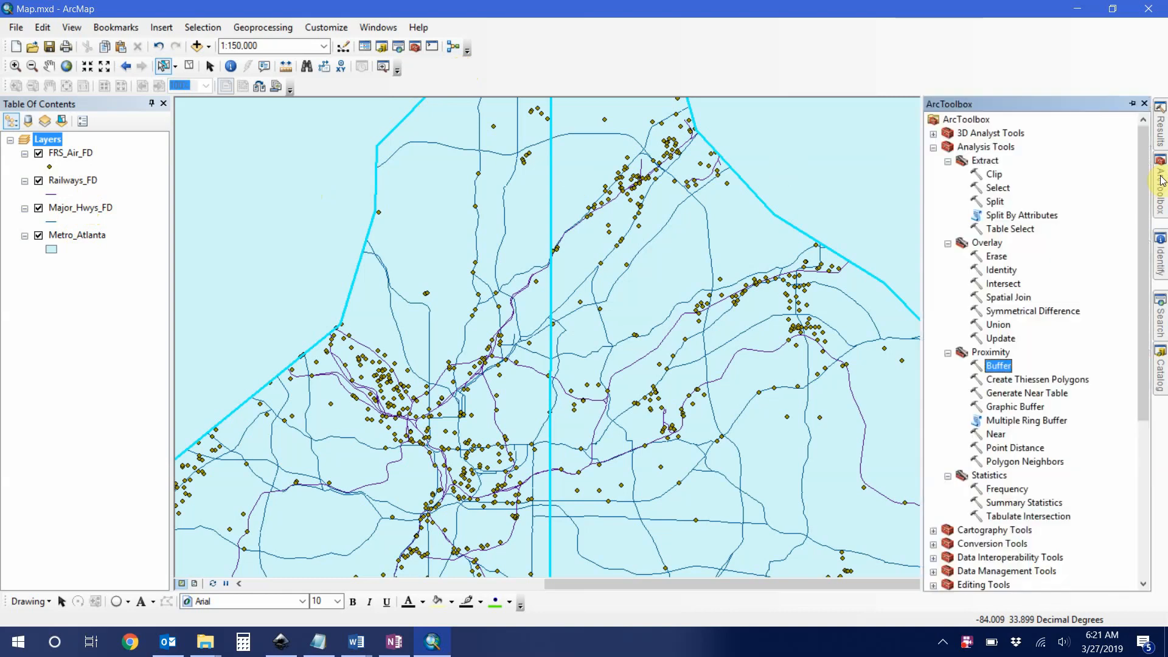
pyautogui.doubleClick(998, 366)
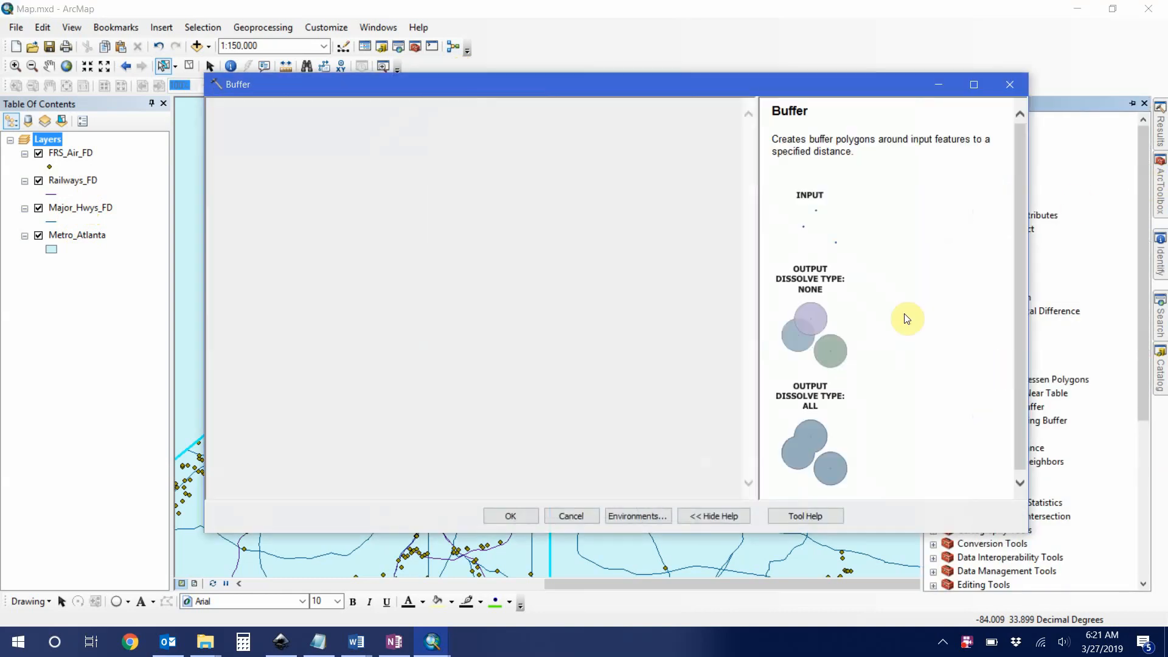
pyautogui.click(103, 194)
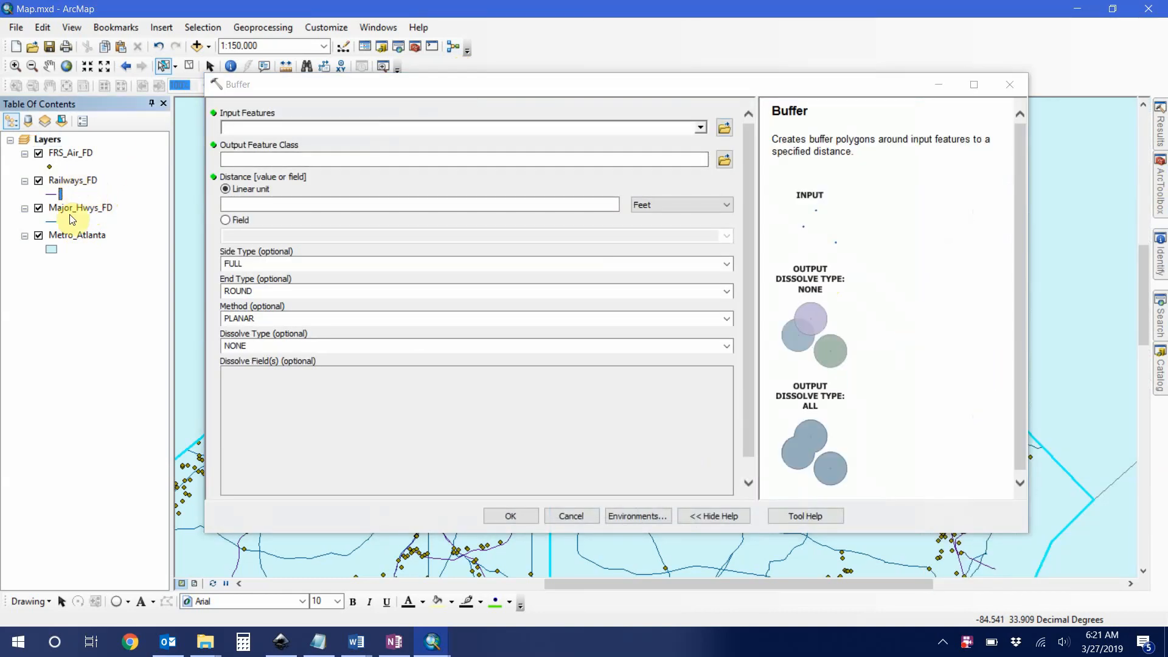
pyautogui.moveTo(86, 208); pyautogui.dragTo(257, 126)
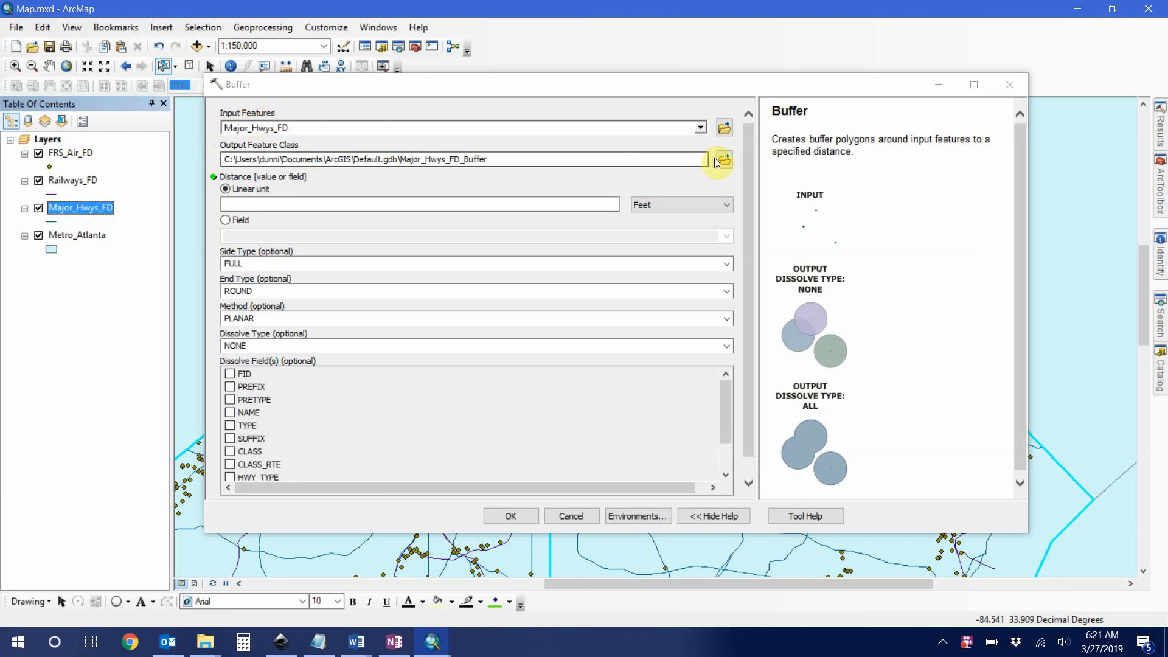
# Save the highway buffer output as Major_Hwys_FD_Buffer_QtrMi.shp in the Output folder.
pyautogui.click(721, 161)
pyautogui.click(642, 339)
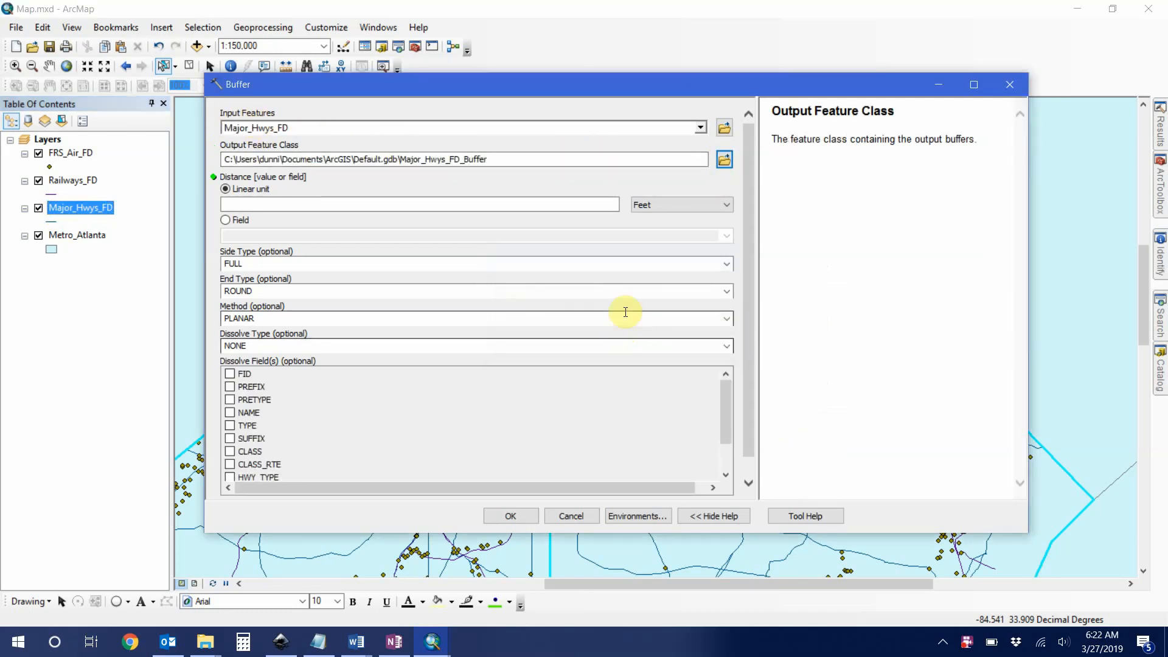
pyautogui.click(725, 160)
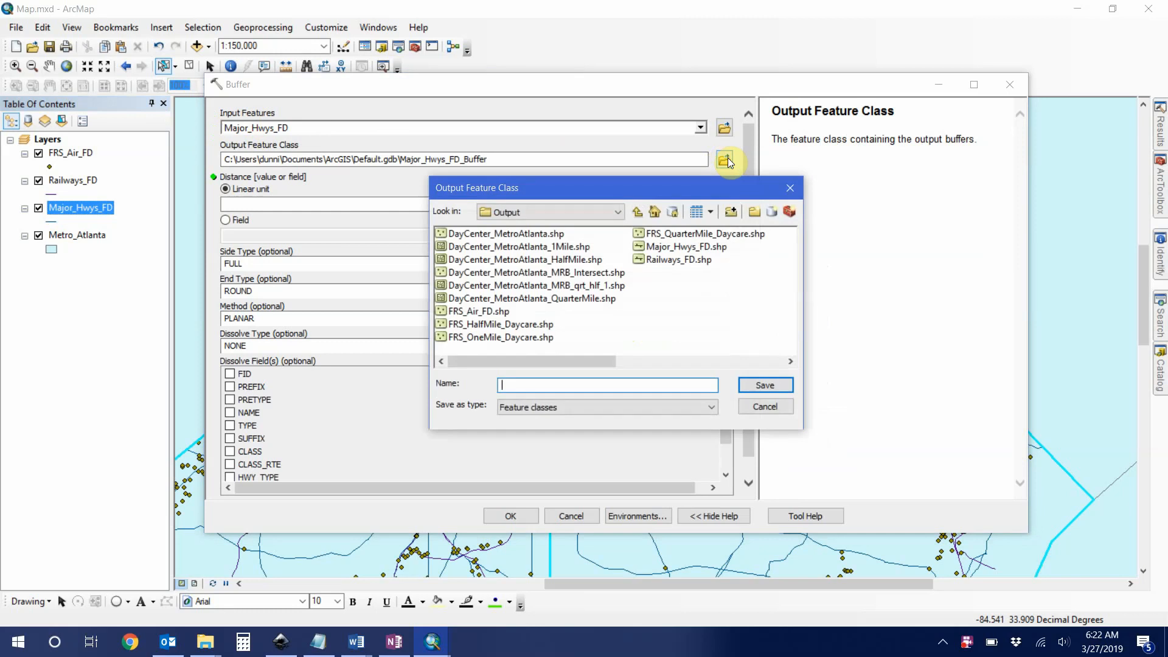
pyautogui.click(684, 246)
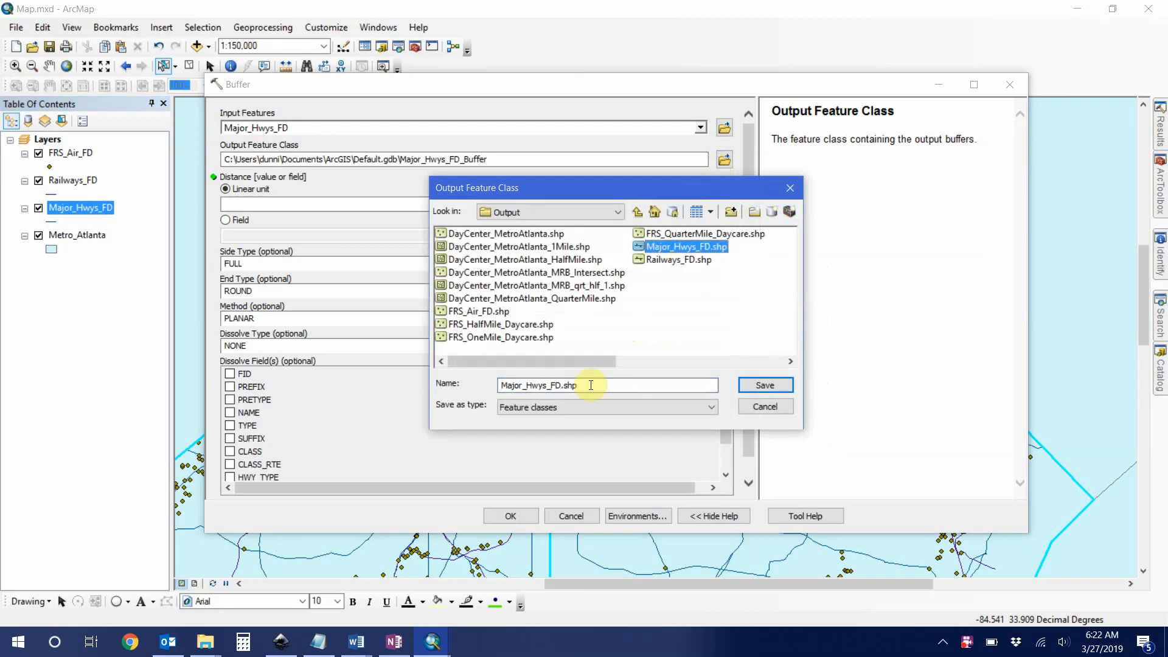
pyautogui.click(562, 385)
pyautogui.write('_')
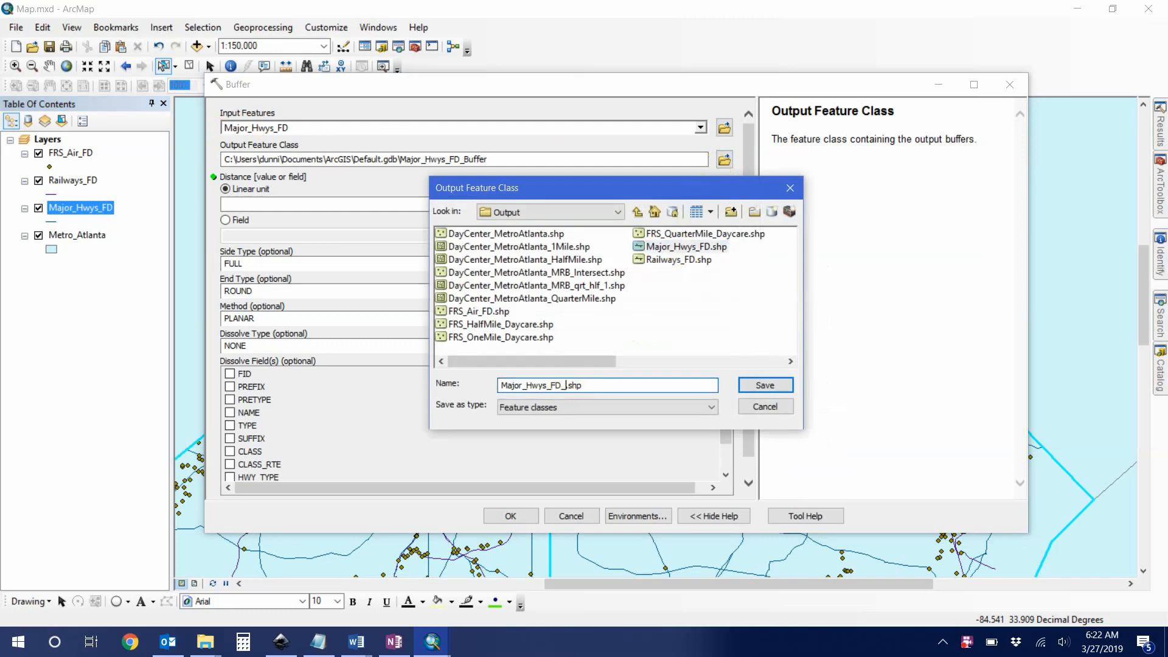
pyautogui.write('Buffer_qtrM')
pyautogui.press('BackSpace')
pyautogui.press('BackSpace')
pyautogui.press('BackSpace')
pyautogui.press('BackSpace')
pyautogui.write('QtrMi')
pyautogui.click(749, 386)
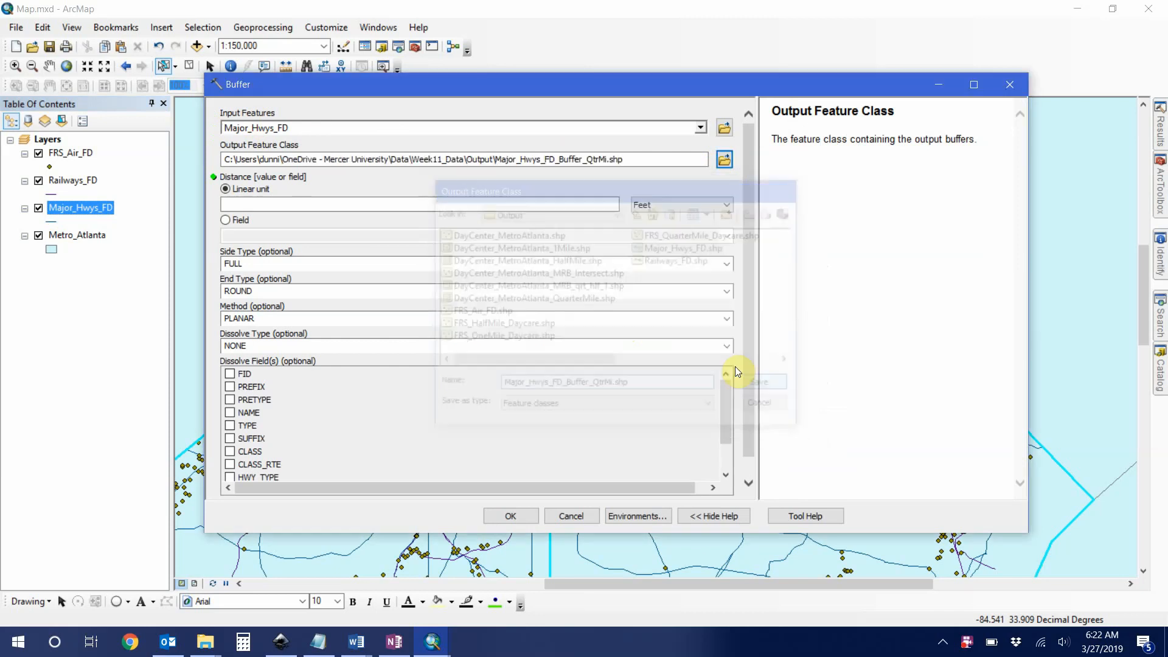
# Set the highway buffer's linear distance to 0.25 miles.
pyautogui.click(665, 205)
pyautogui.click(648, 298)
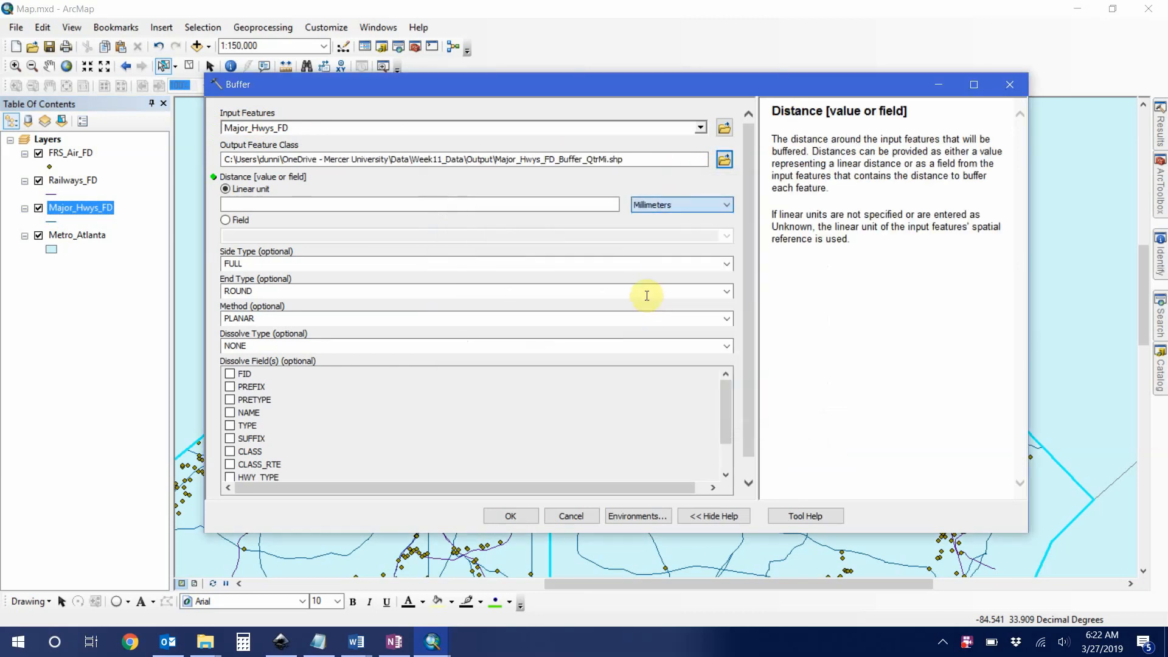
pyautogui.click(646, 205)
pyautogui.click(643, 287)
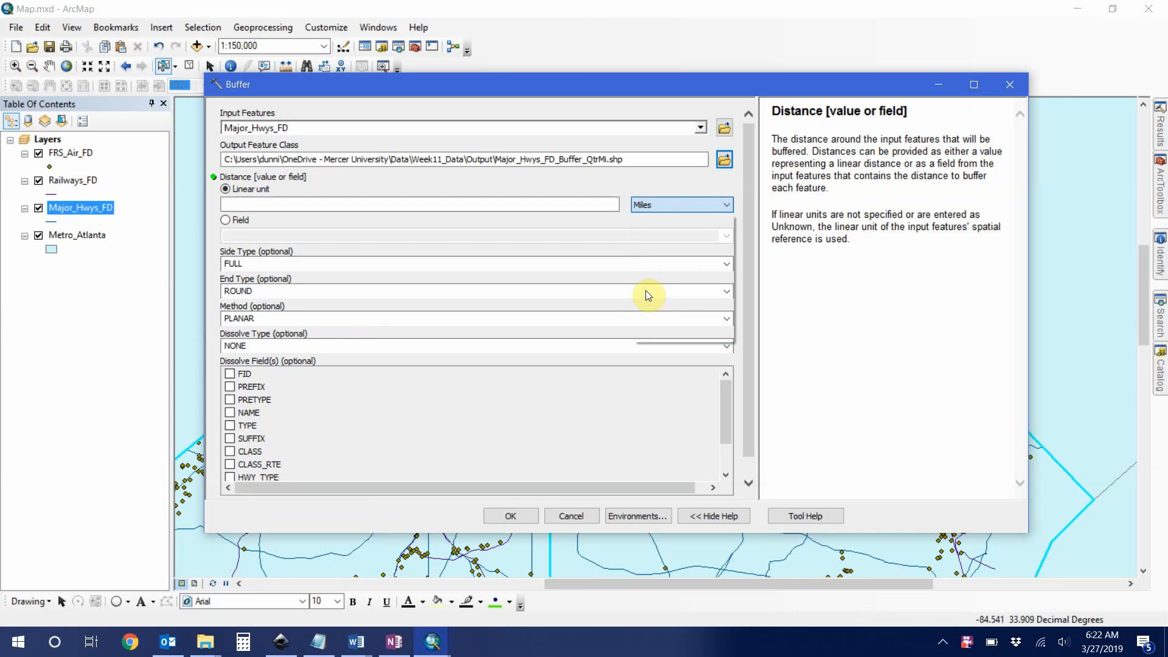
pyautogui.click(614, 207)
pyautogui.write('0.25')
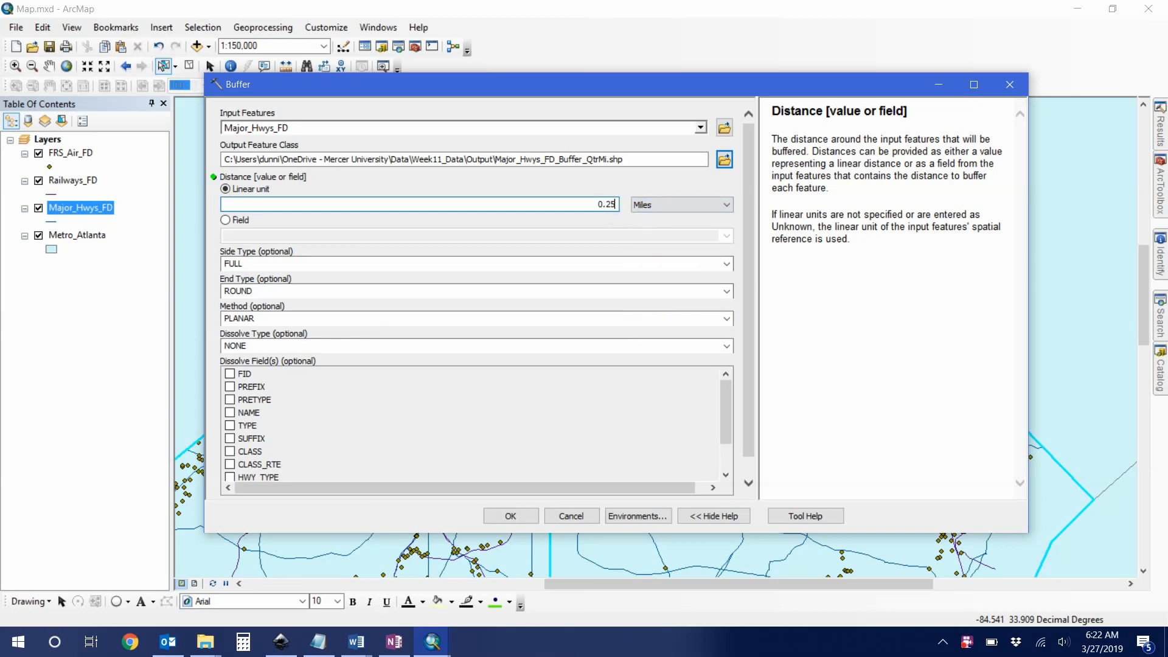
# Set the dissolve type to ALL, run the highway buffer, and dismiss its completion report.
pyautogui.click(726, 345)
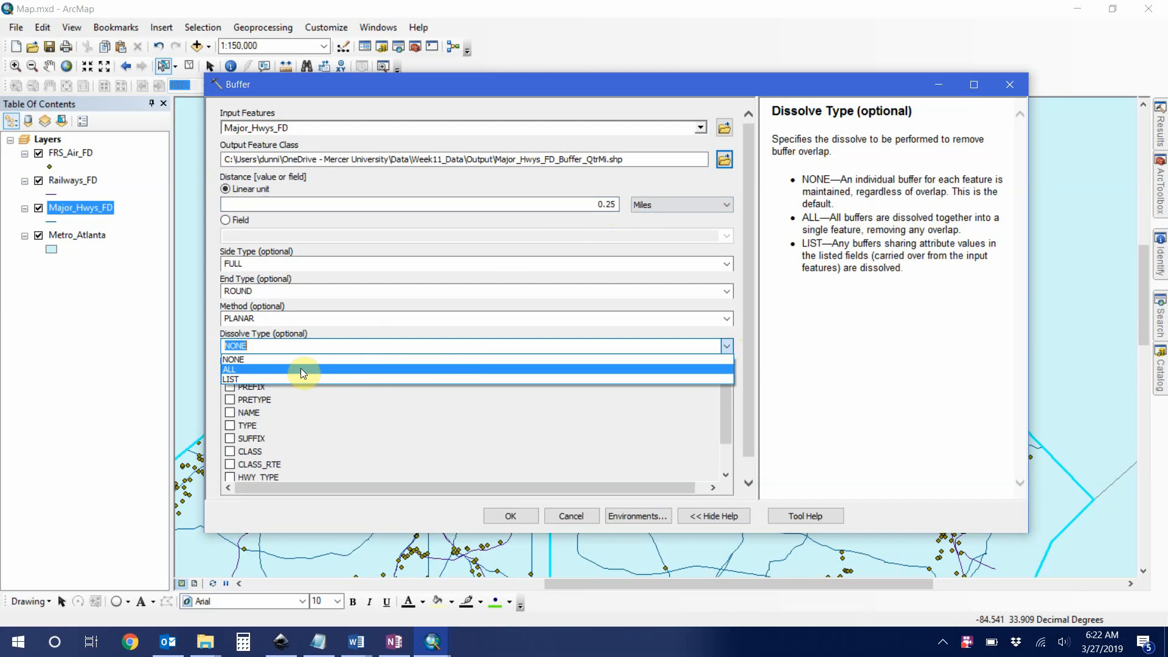
pyautogui.click(302, 369)
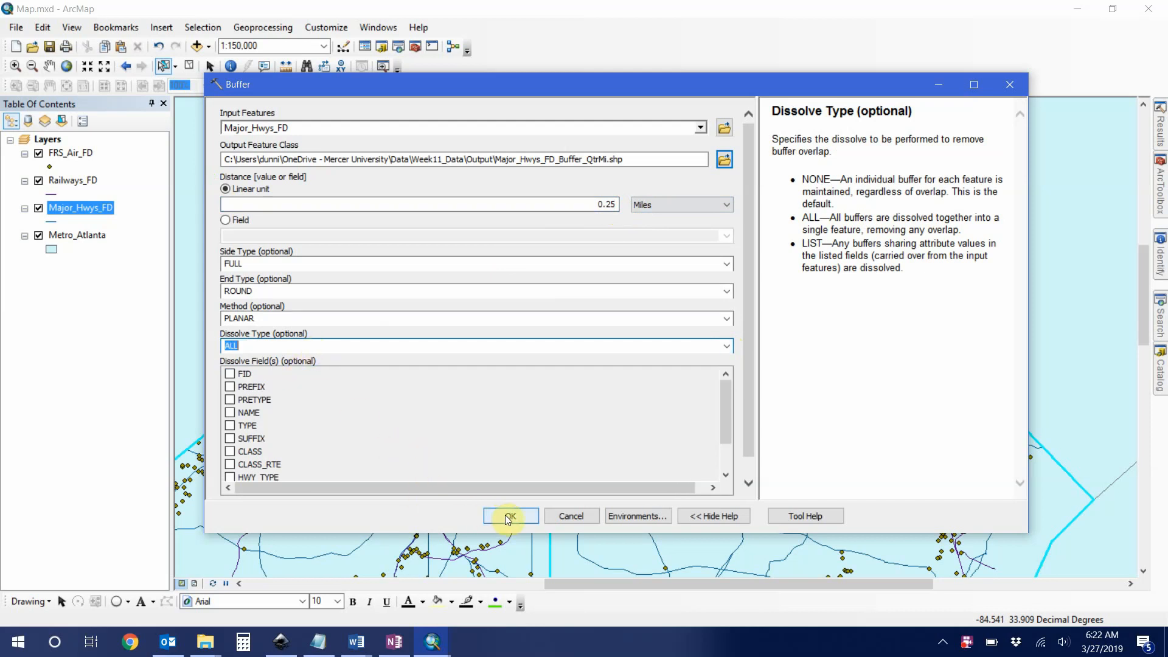
pyautogui.click(509, 517)
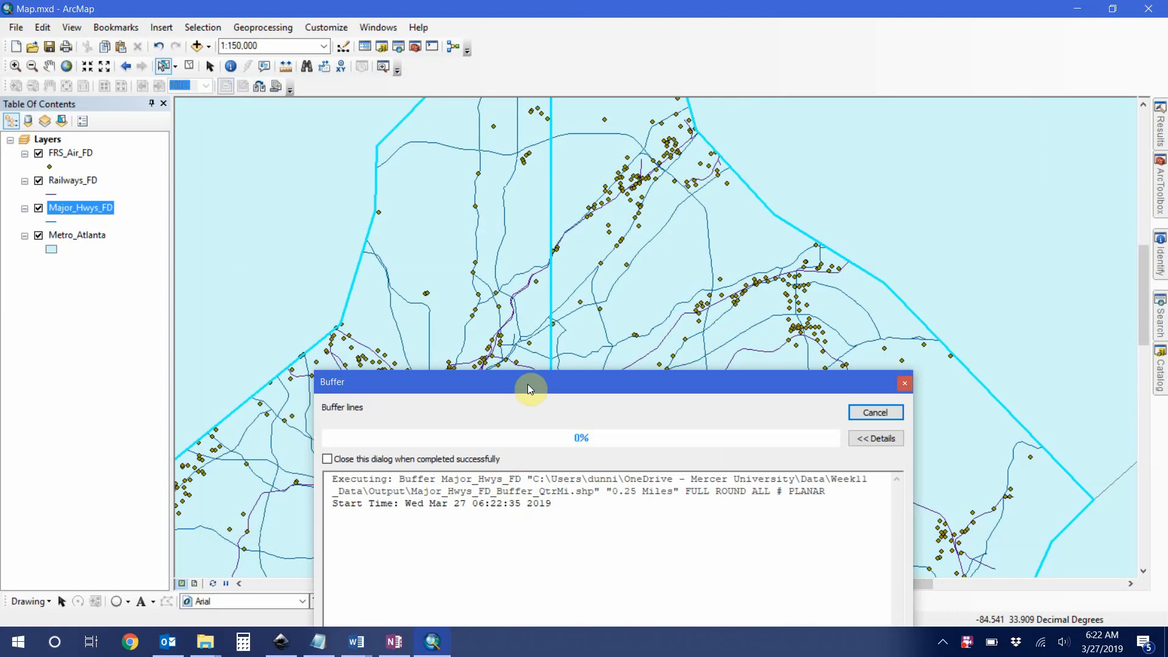
pyautogui.moveTo(527, 378); pyautogui.dragTo(469, 184)
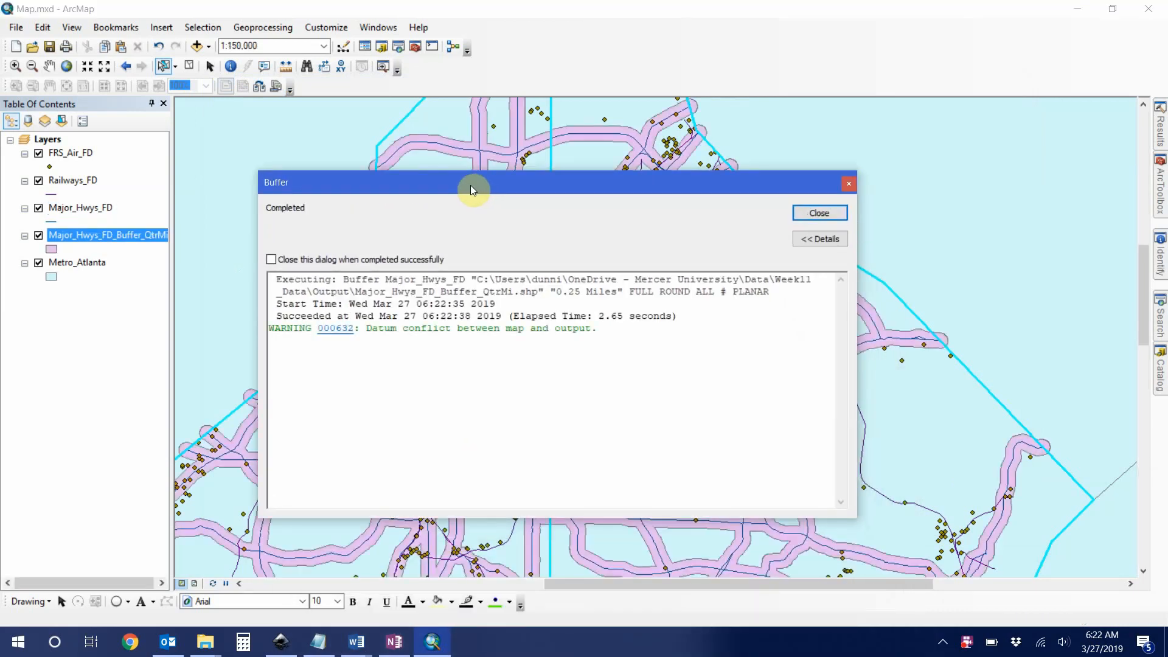
pyautogui.click(820, 214)
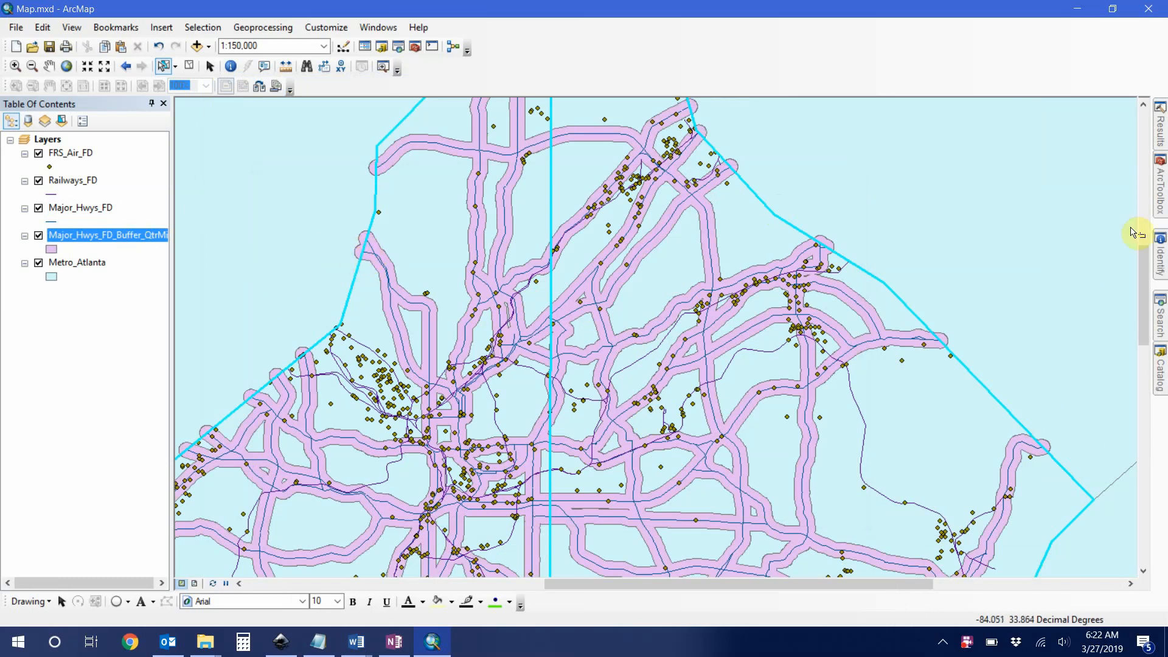
# Reopen the settings of the most recent Buffer run from the current session's geoprocessing results.
pyautogui.click(1160, 186)
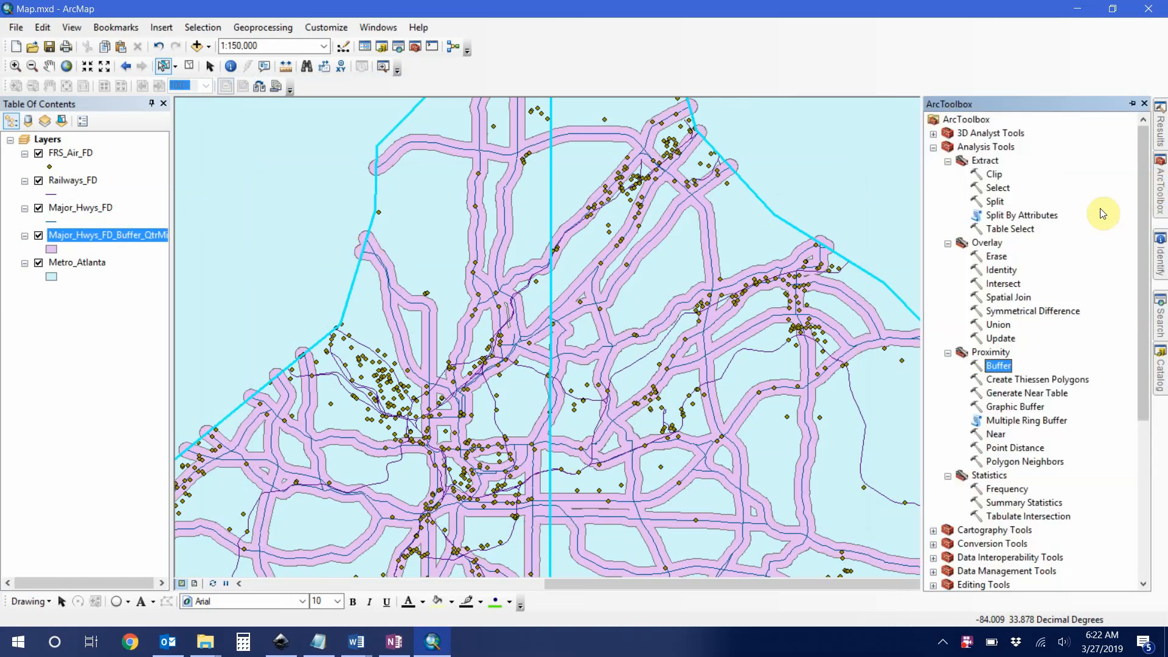
pyautogui.click(1160, 135)
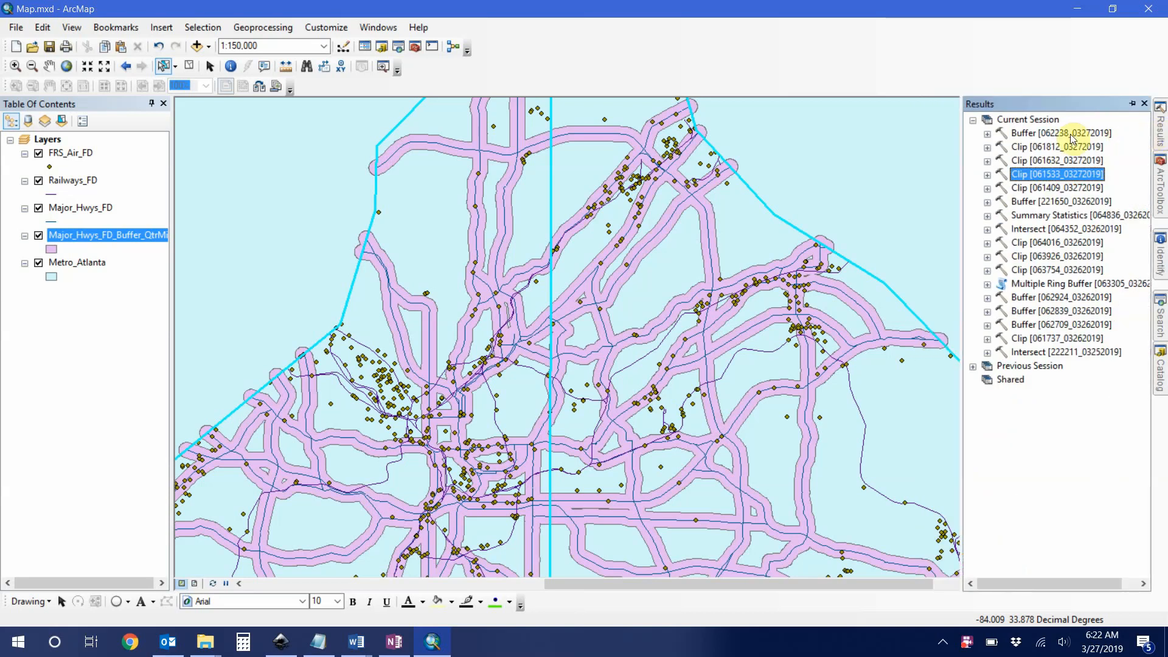
pyautogui.click(1034, 135)
pyautogui.doubleClick(1034, 135)
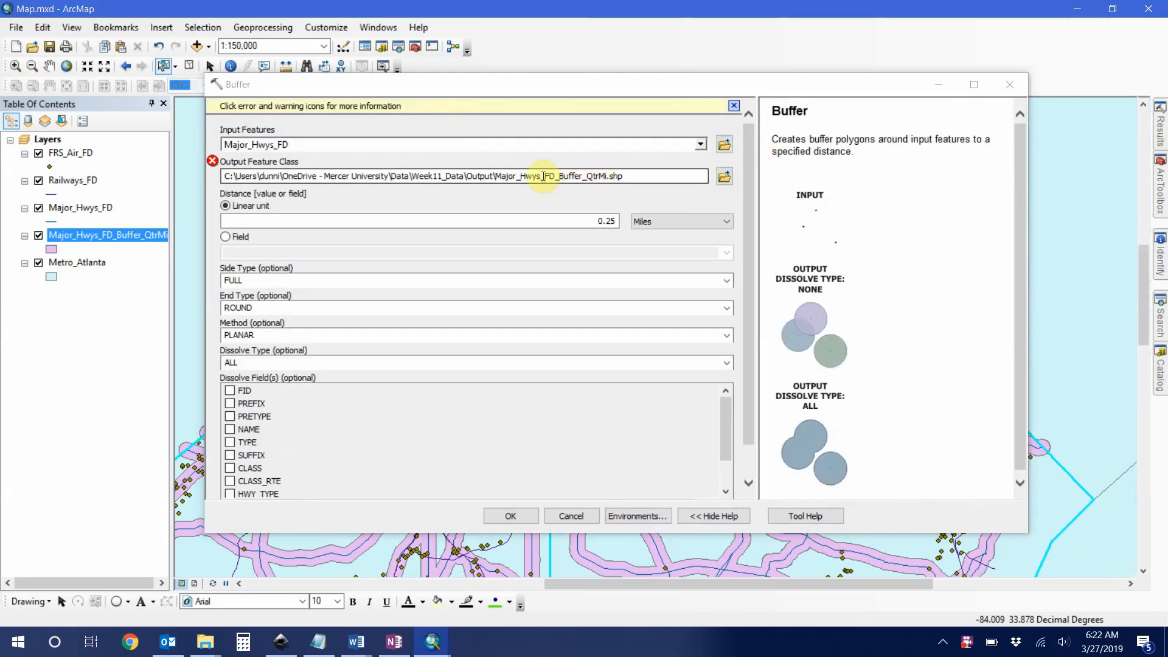
# Allow the ActiveX interaction and change the buffer's input features to Railways_FD.
pyautogui.click(695, 141)
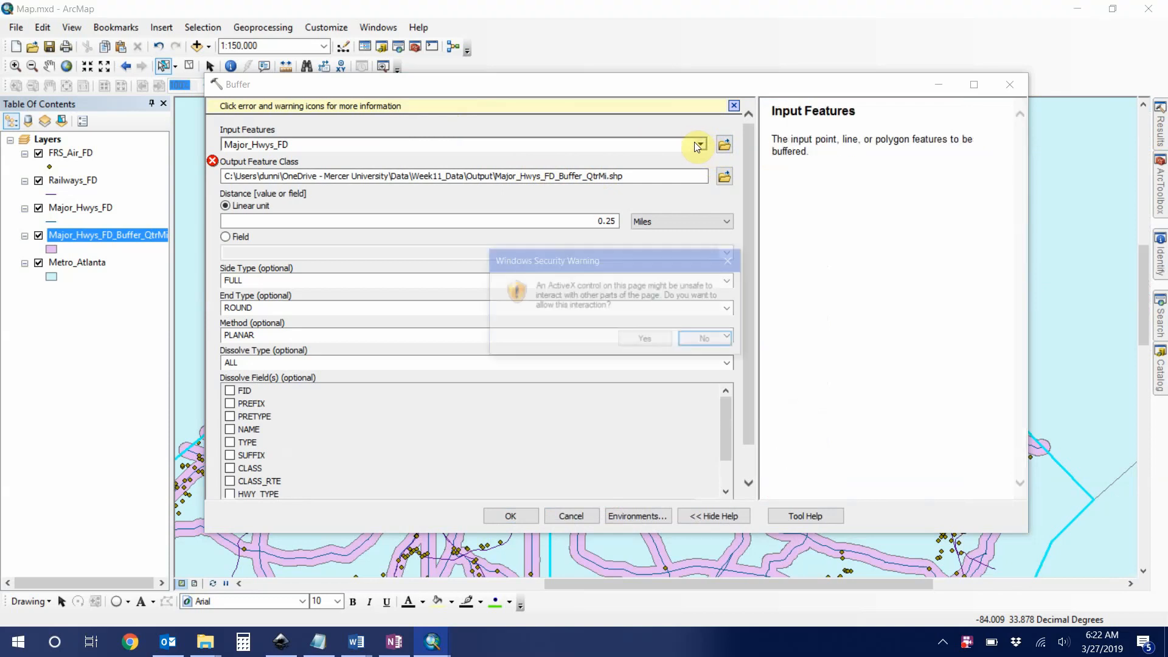
pyautogui.click(633, 335)
pyautogui.click(639, 334)
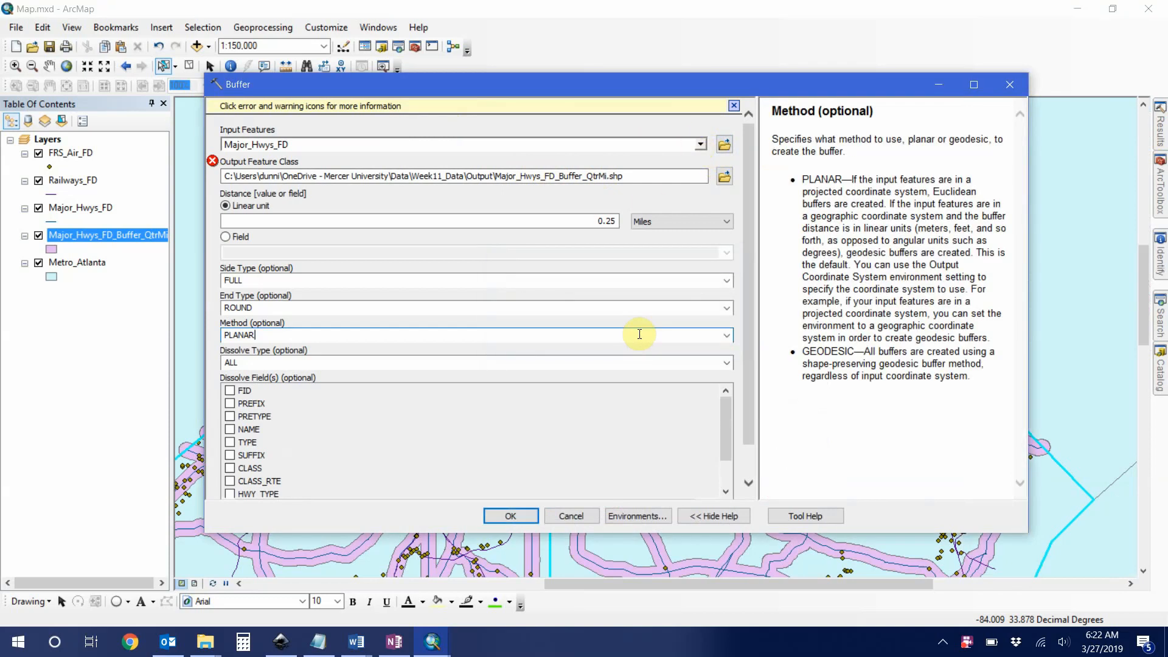
pyautogui.click(701, 144)
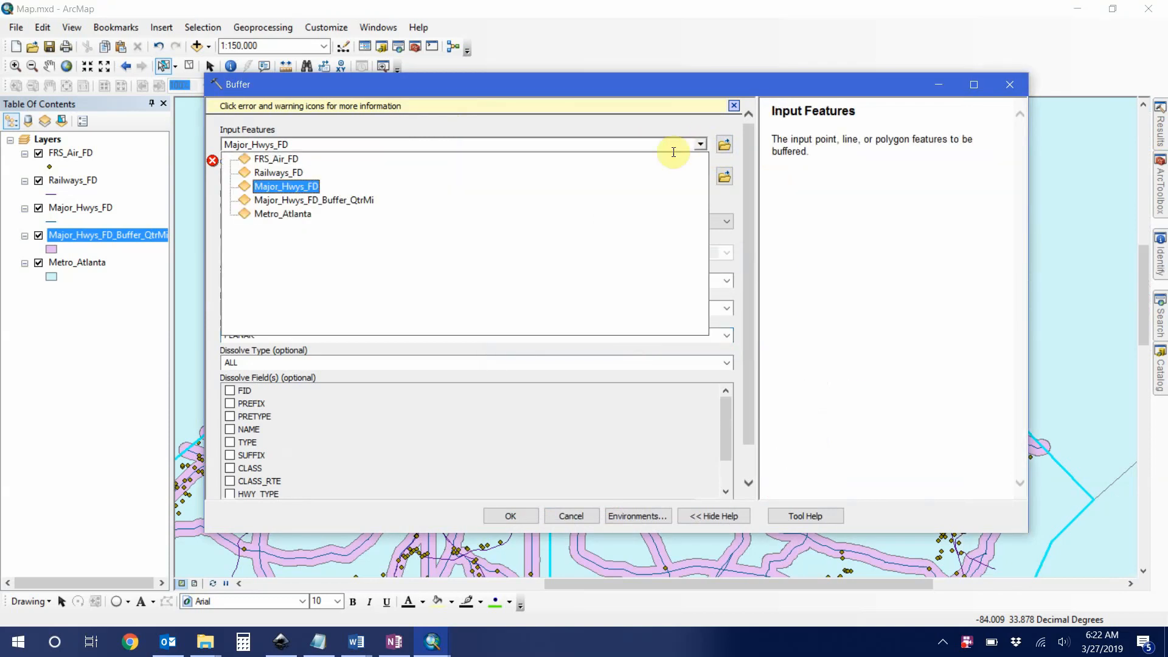
pyautogui.click(278, 172)
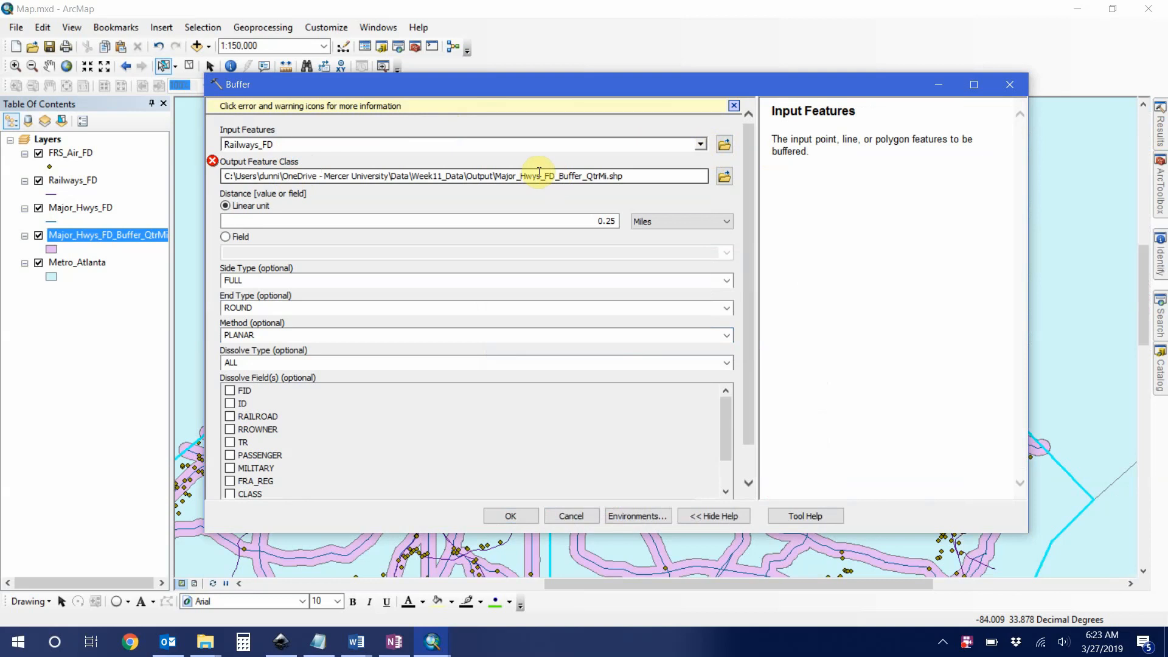
# Rename the buffer's output shapefile to Railways_FD_Buffer_QtrMi.shp in the Output folder path.
pyautogui.moveTo(539, 175); pyautogui.dragTo(507, 185)
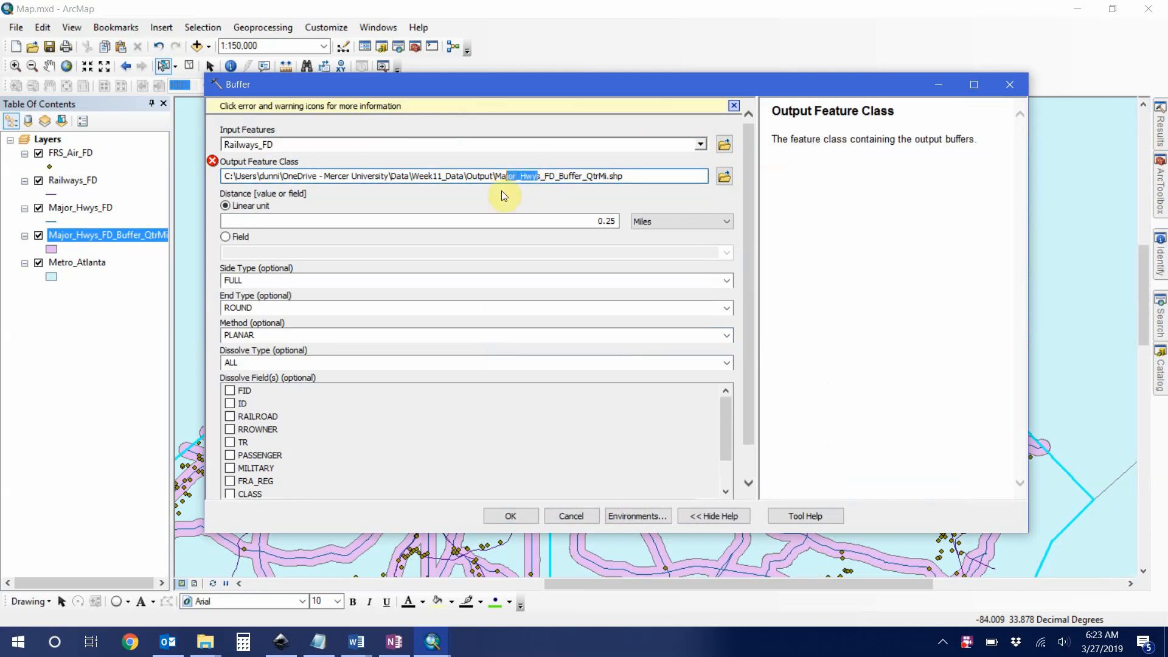
pyautogui.press('BackSpace')
pyautogui.press('BackSpace')
pyautogui.press('BackSpace')
pyautogui.write('Railway')
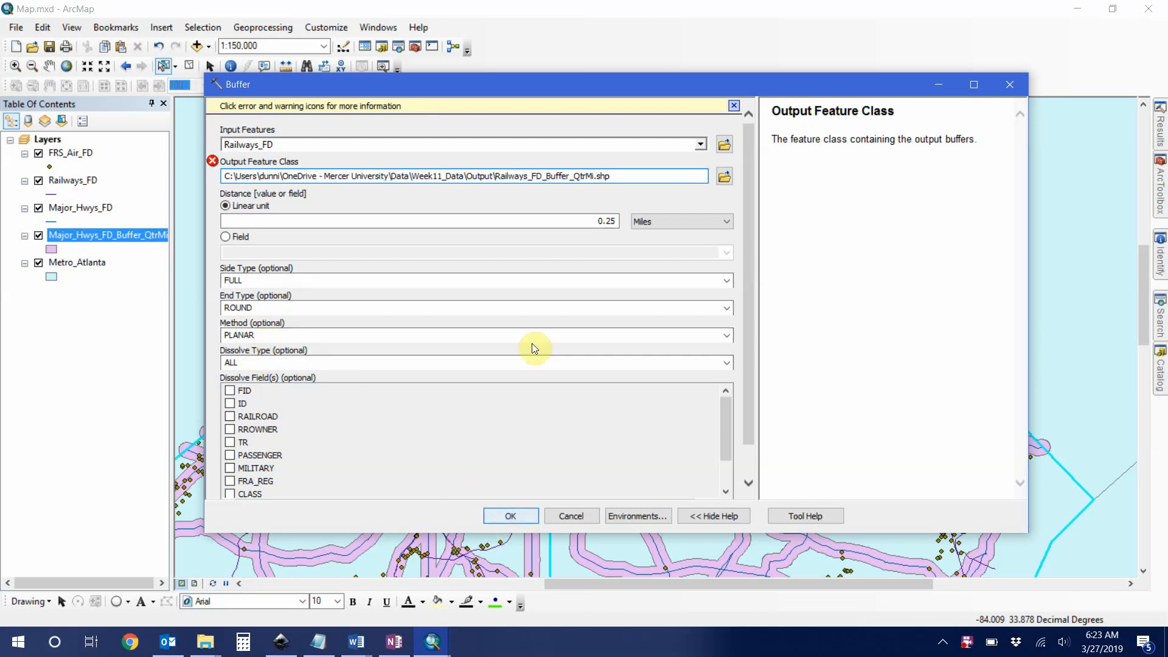
# Run the railway buffer with the reused settings and dismiss its completion report.
pyautogui.click(616, 179)
pyautogui.click(613, 193)
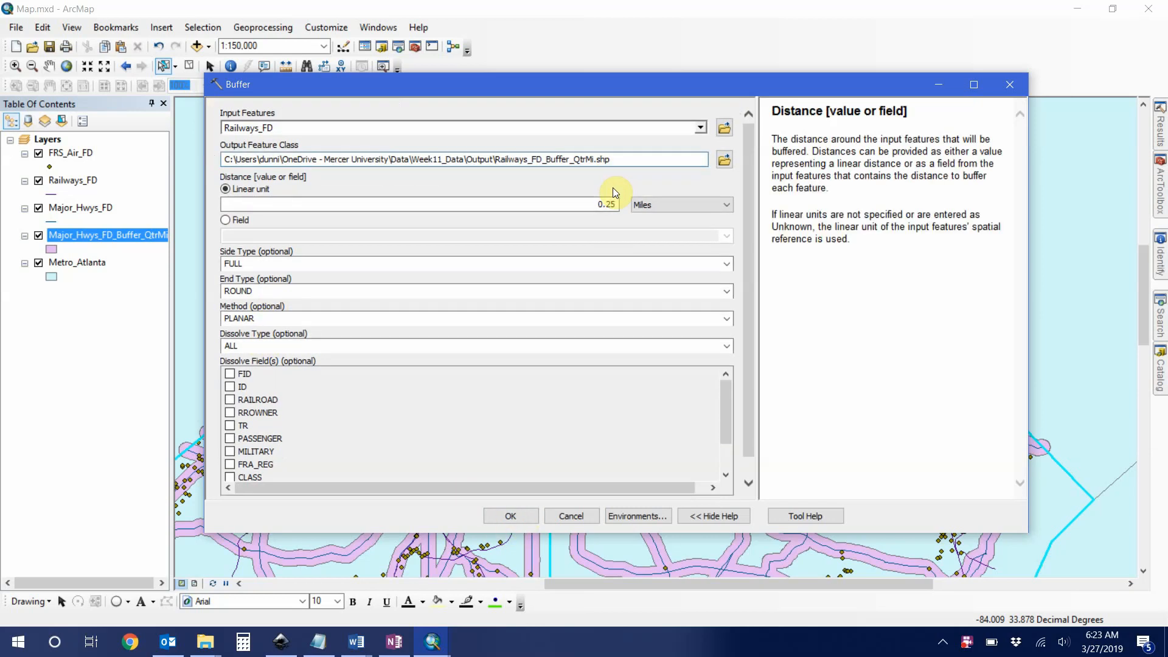
pyautogui.click(526, 515)
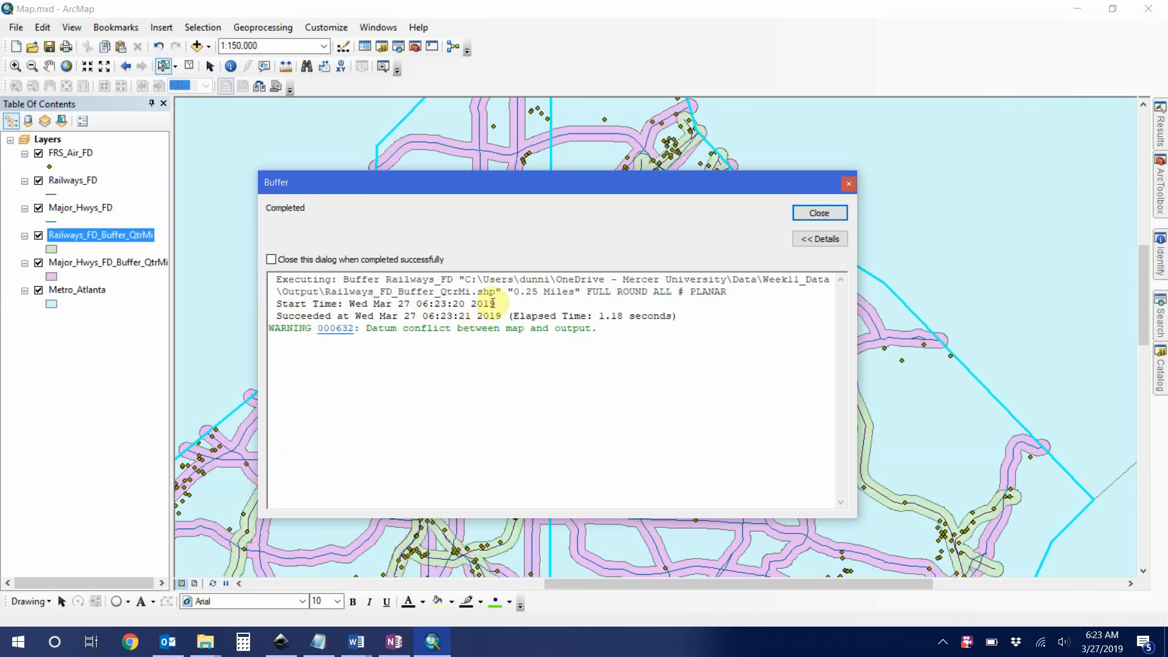
pyautogui.click(801, 214)
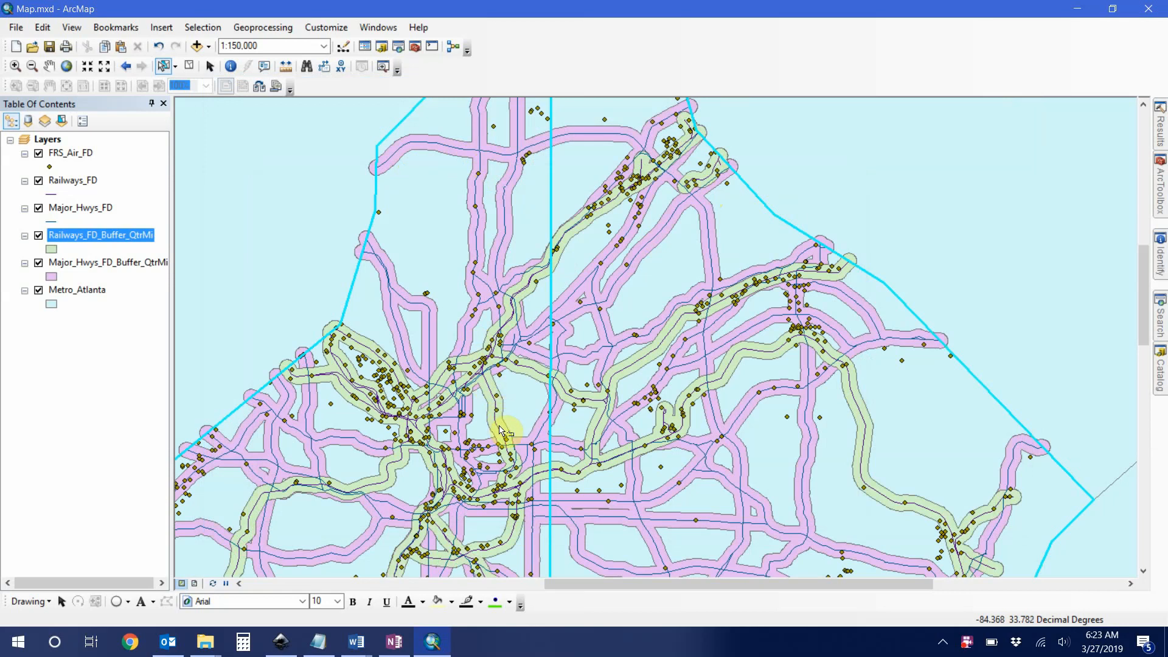
# Start a new Buffer from the Proximity tools with the FRS_Air_FD layer as its input features.
pyautogui.click(89, 158)
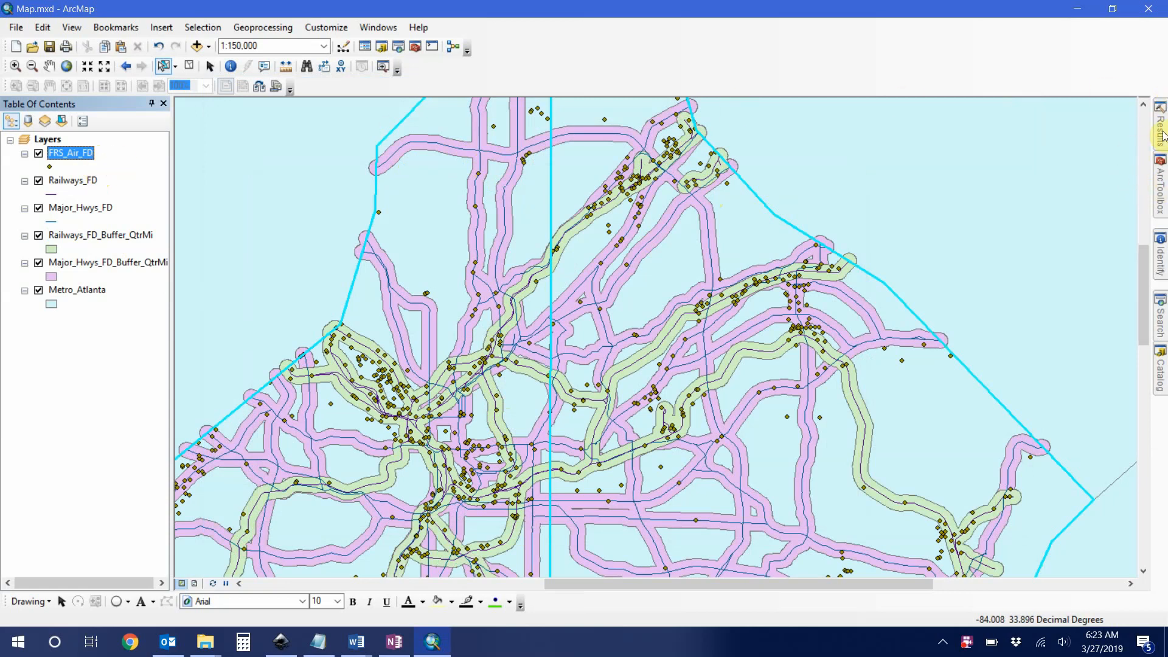
pyautogui.moveTo(1165, 181)
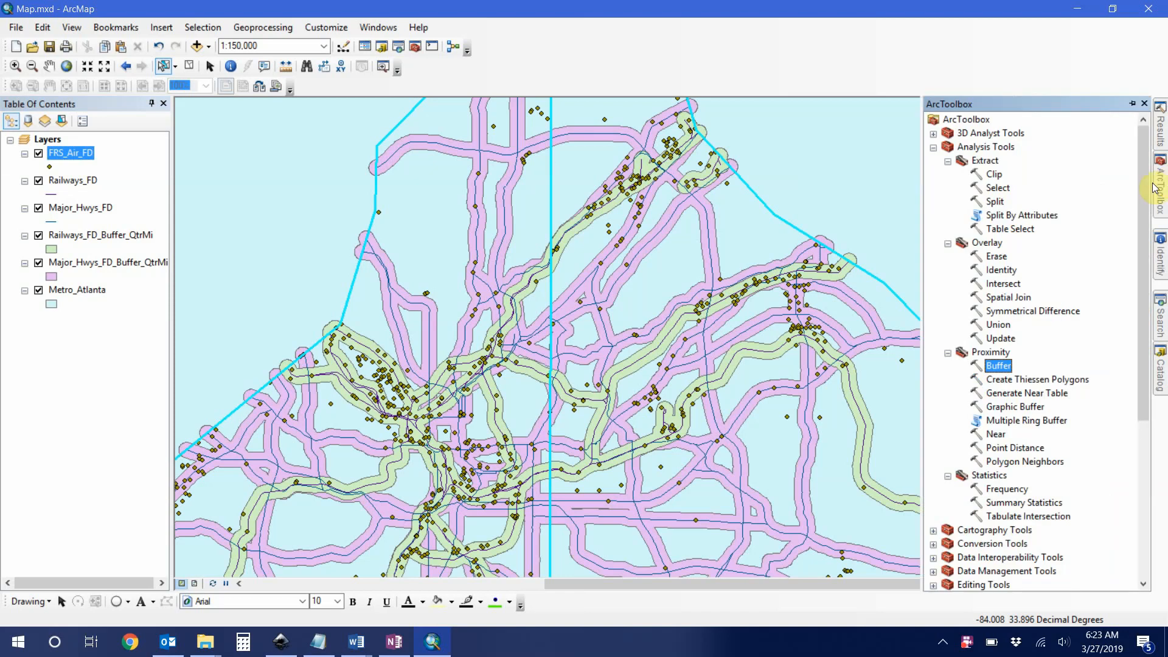
pyautogui.doubleClick(1007, 367)
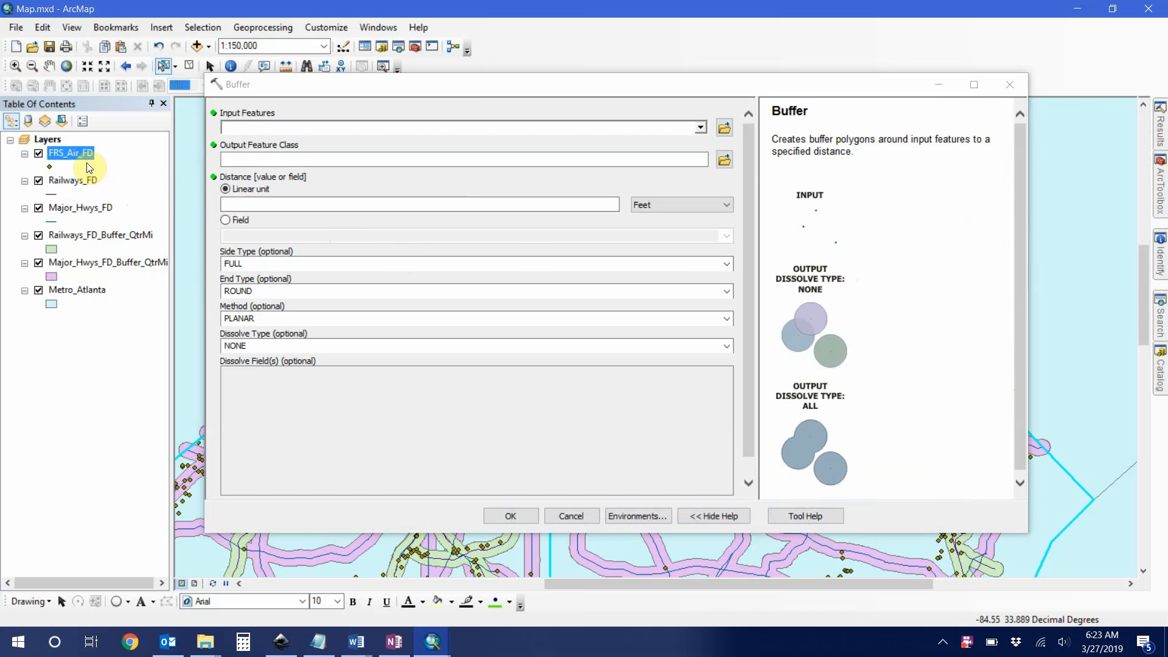
pyautogui.moveTo(78, 152); pyautogui.dragTo(232, 126)
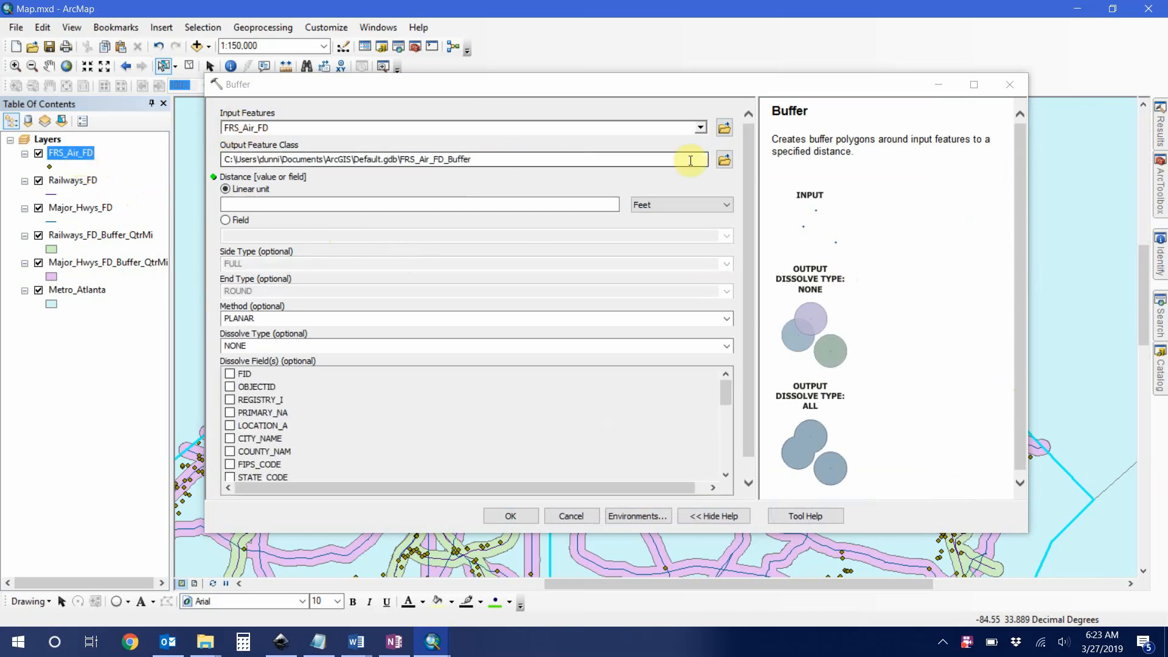
# Allow the ActiveX interaction and save the air facility buffer output as FRS_Air_FD_Buffer_HalfMi.shp in the Output folder.
pyautogui.click(690, 160)
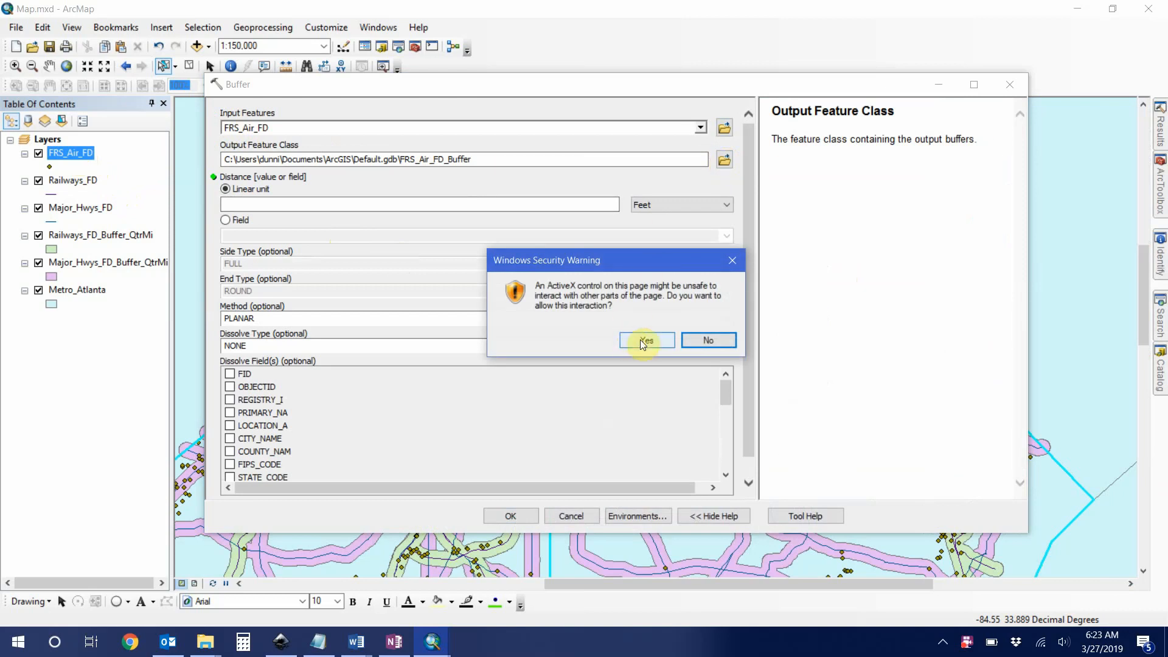
pyautogui.click(645, 340)
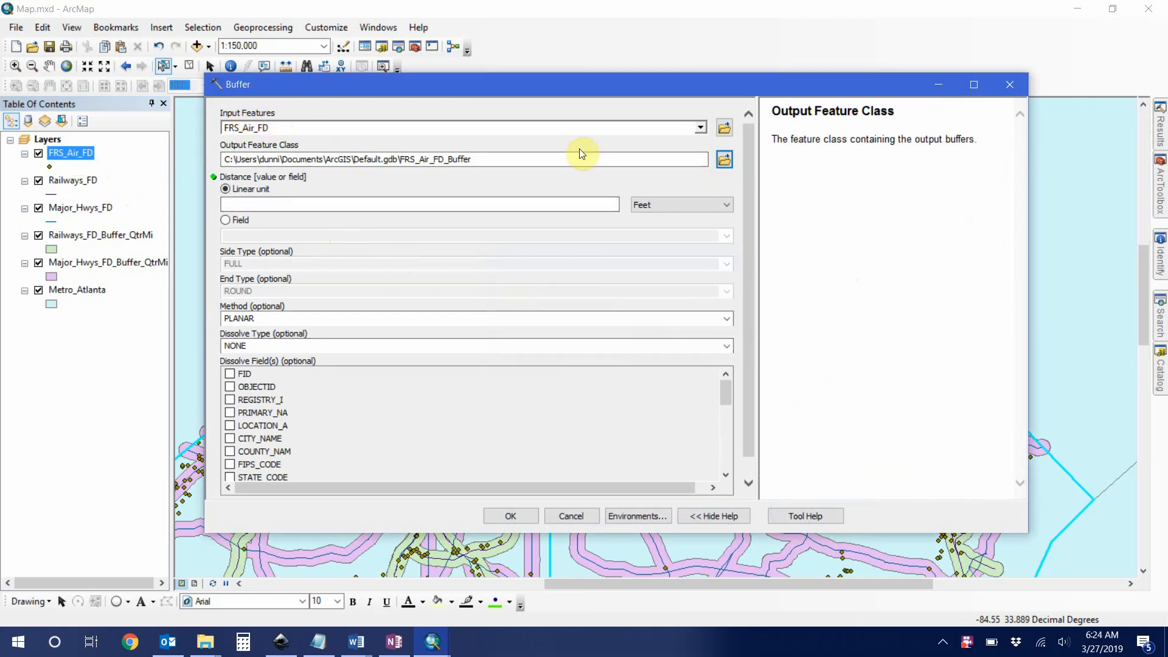
pyautogui.click(724, 159)
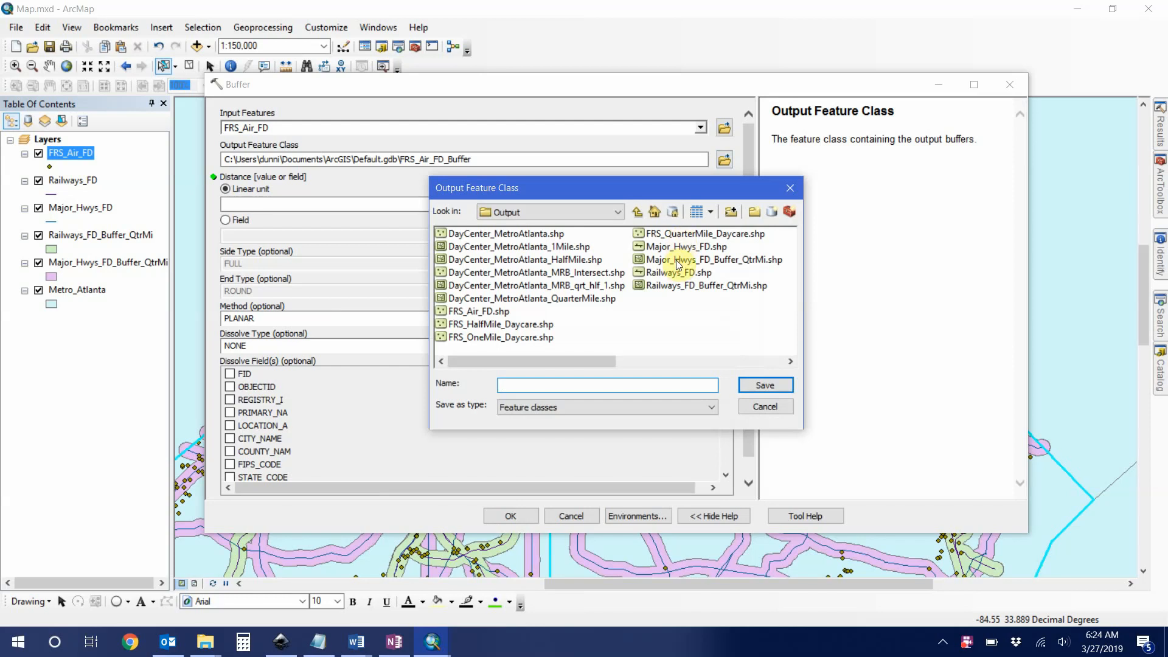
pyautogui.click(490, 312)
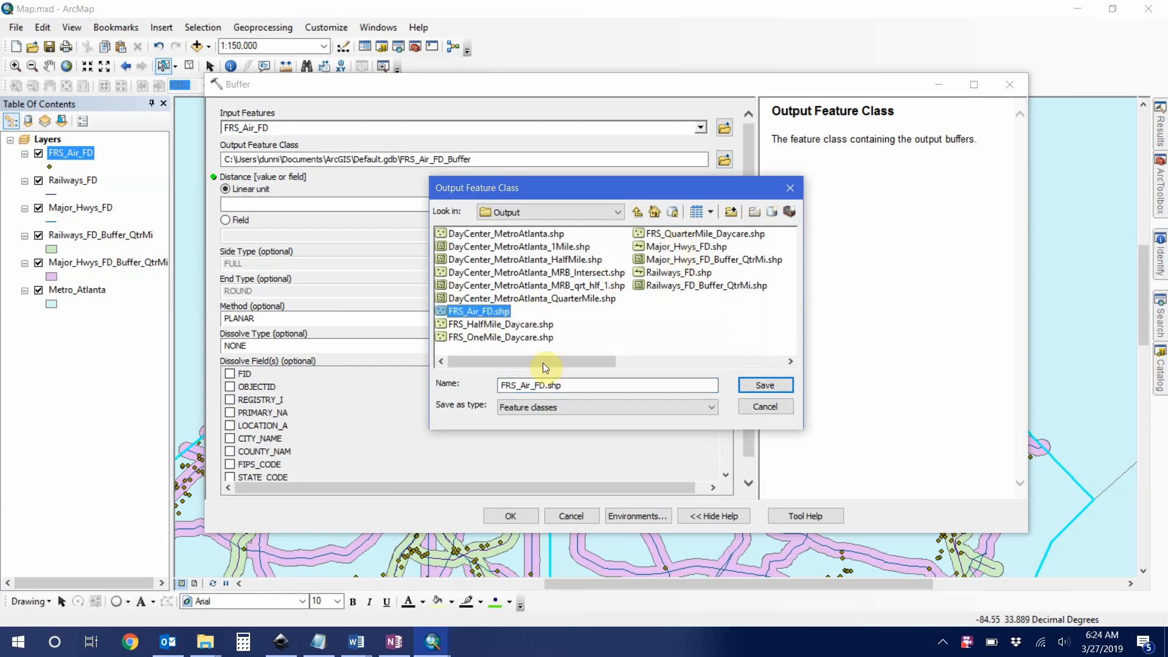
pyautogui.click(550, 386)
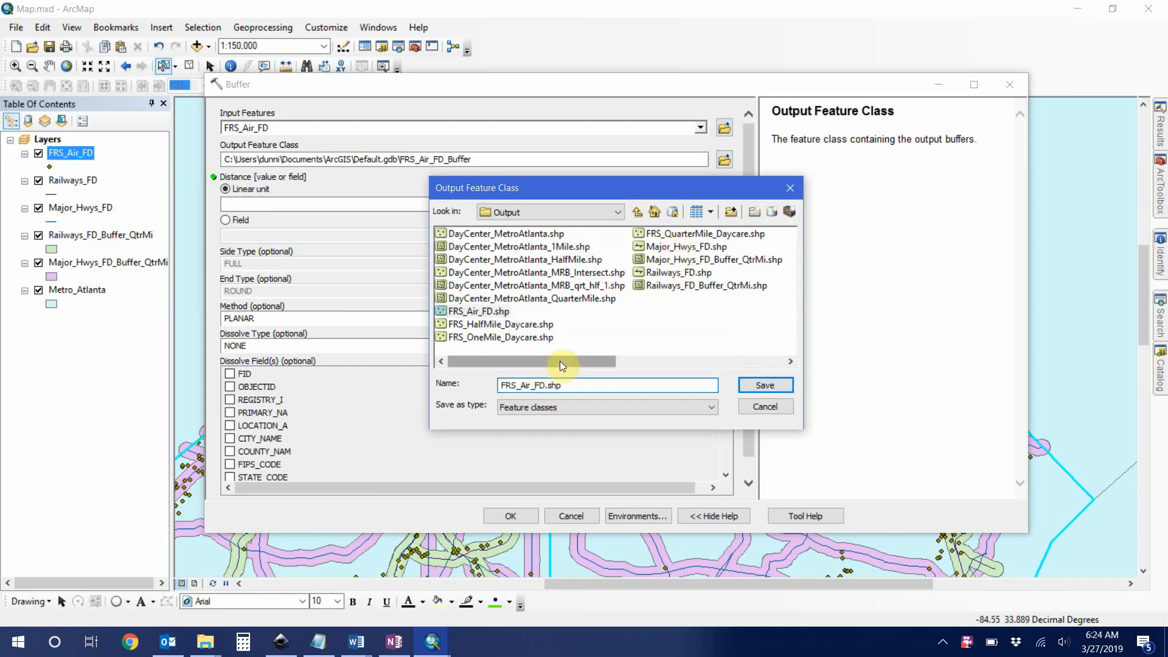
pyautogui.write('_Half')
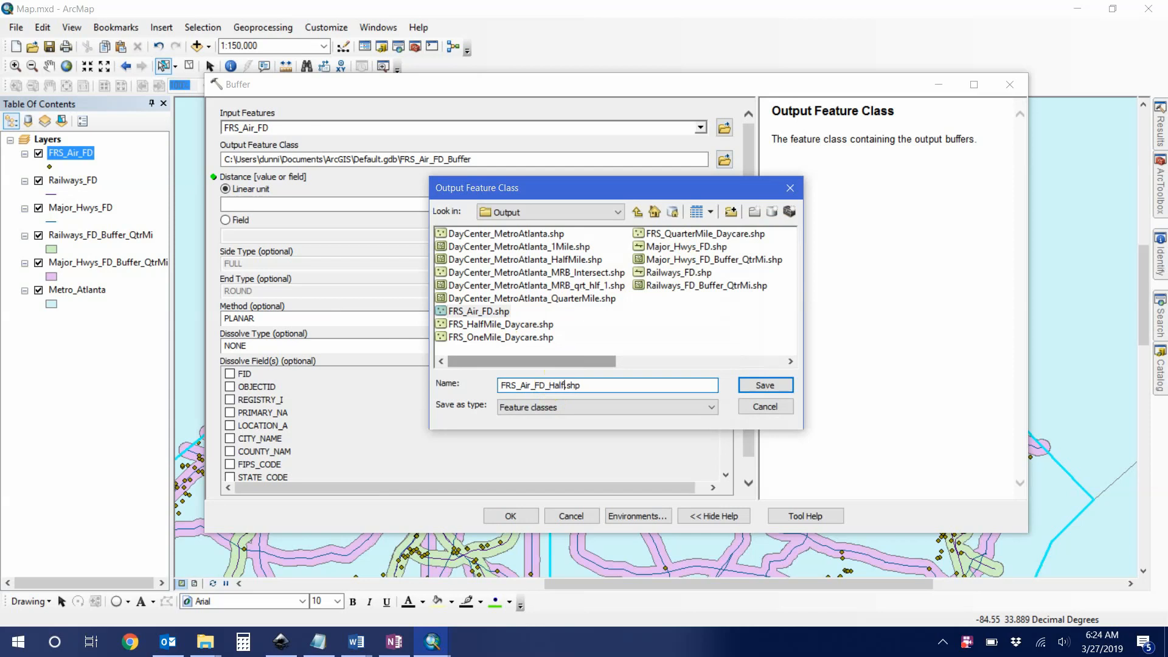
pyautogui.write('_M')
pyautogui.press('BackSpace')
pyautogui.press('BackSpace')
pyautogui.write('Mi')
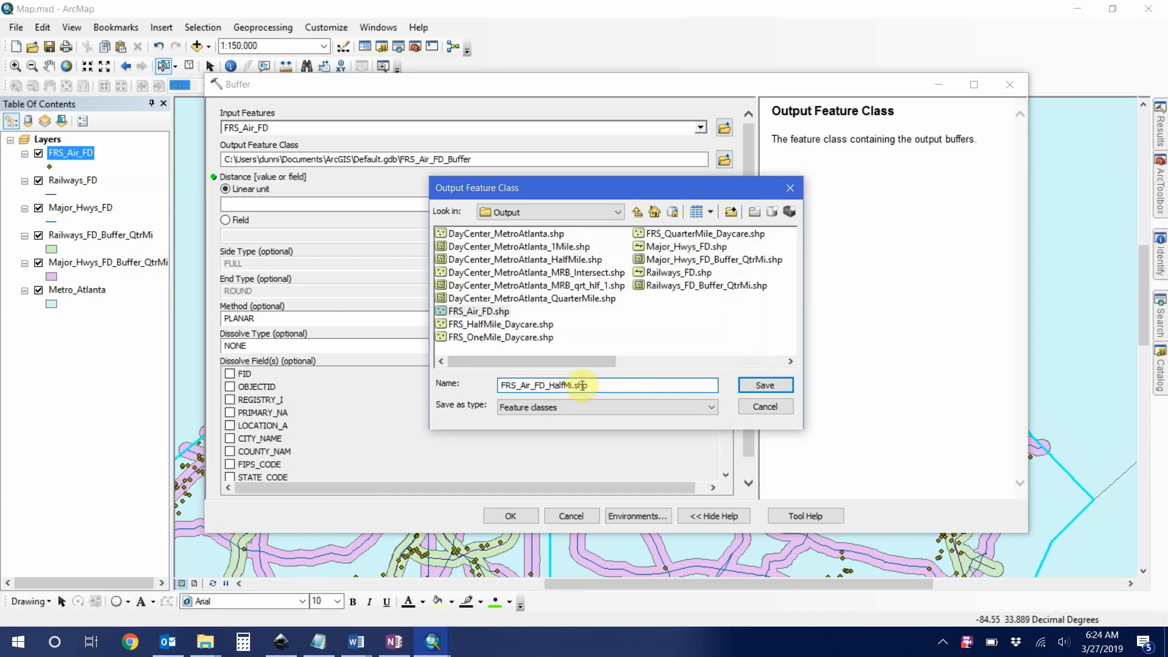
pyautogui.click(547, 385)
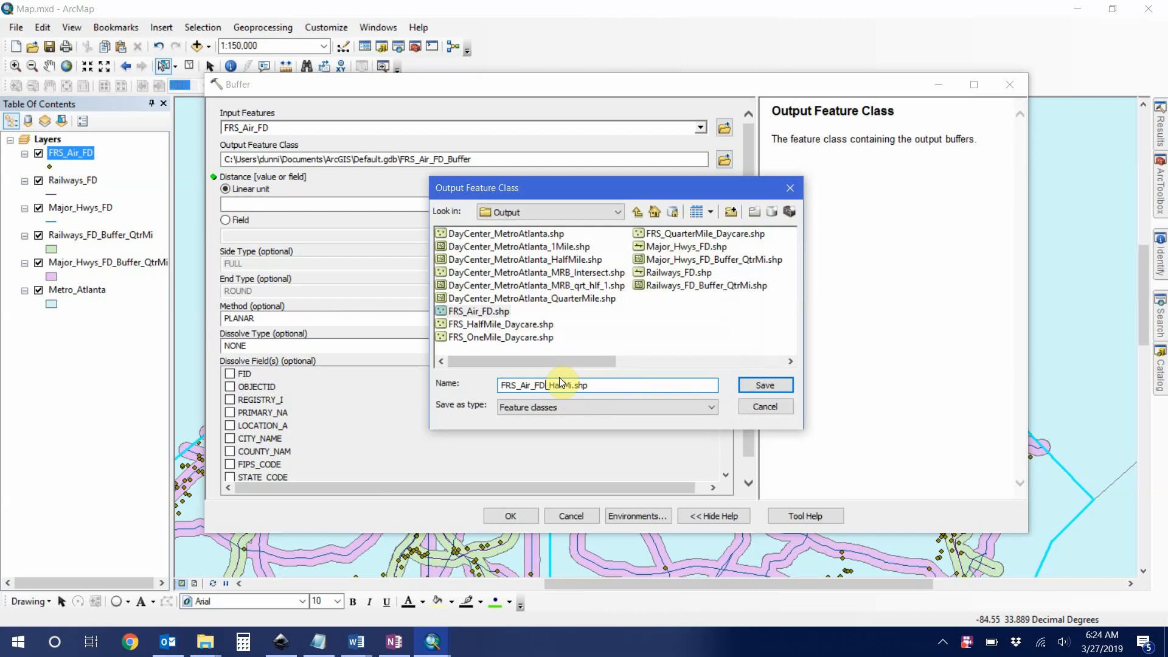
pyautogui.write('_Buffer_')
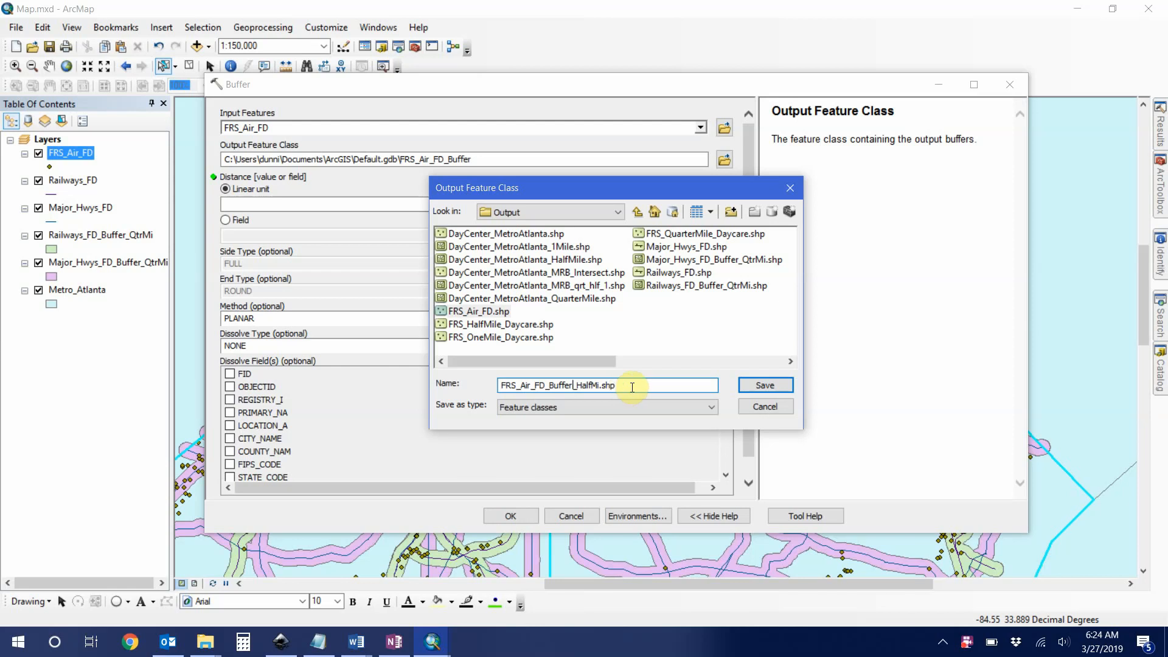
pyautogui.click(749, 385)
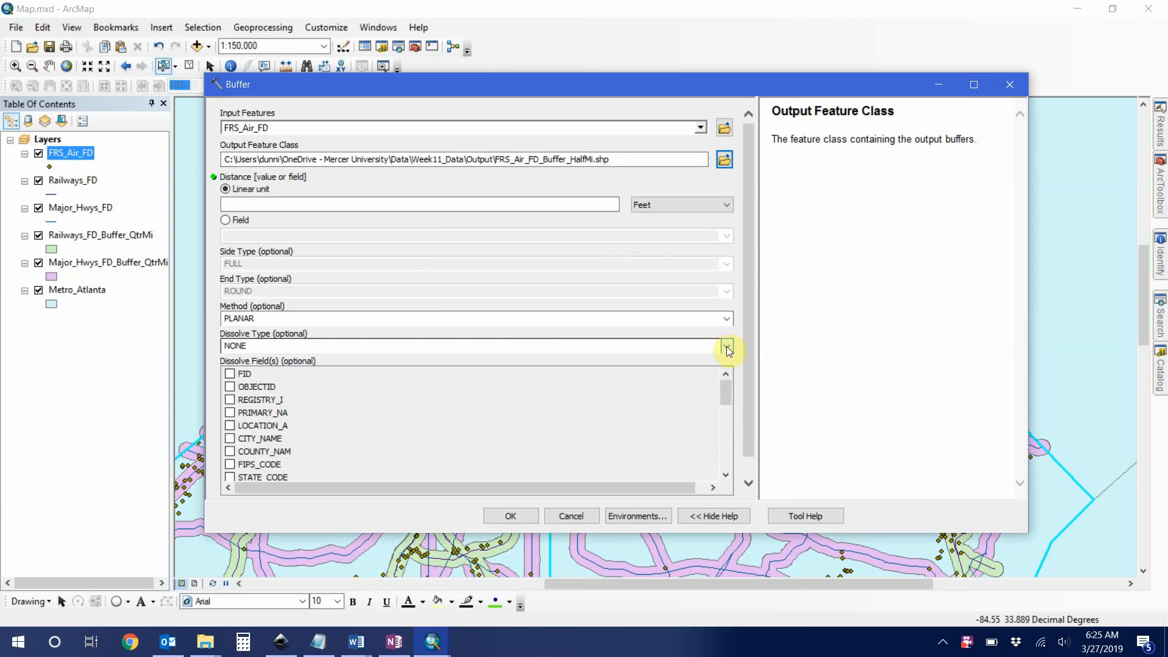
# Set the air facility buffer's dissolve type to ALL and try to run it without a distance.
pyautogui.click(726, 346)
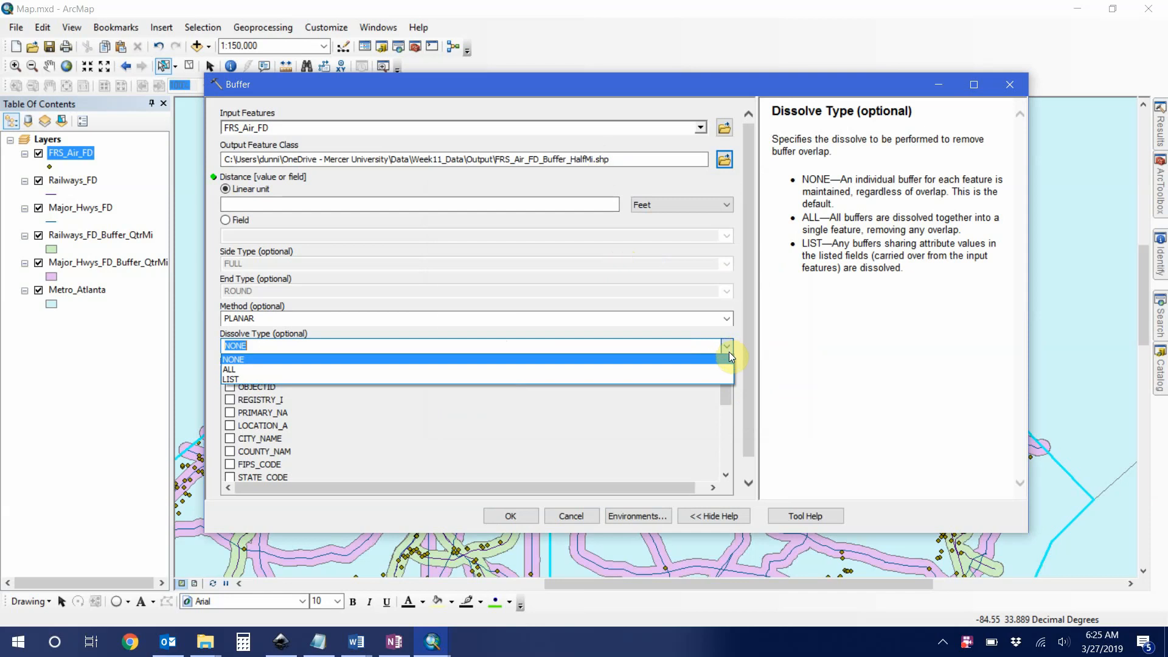
pyautogui.click(728, 369)
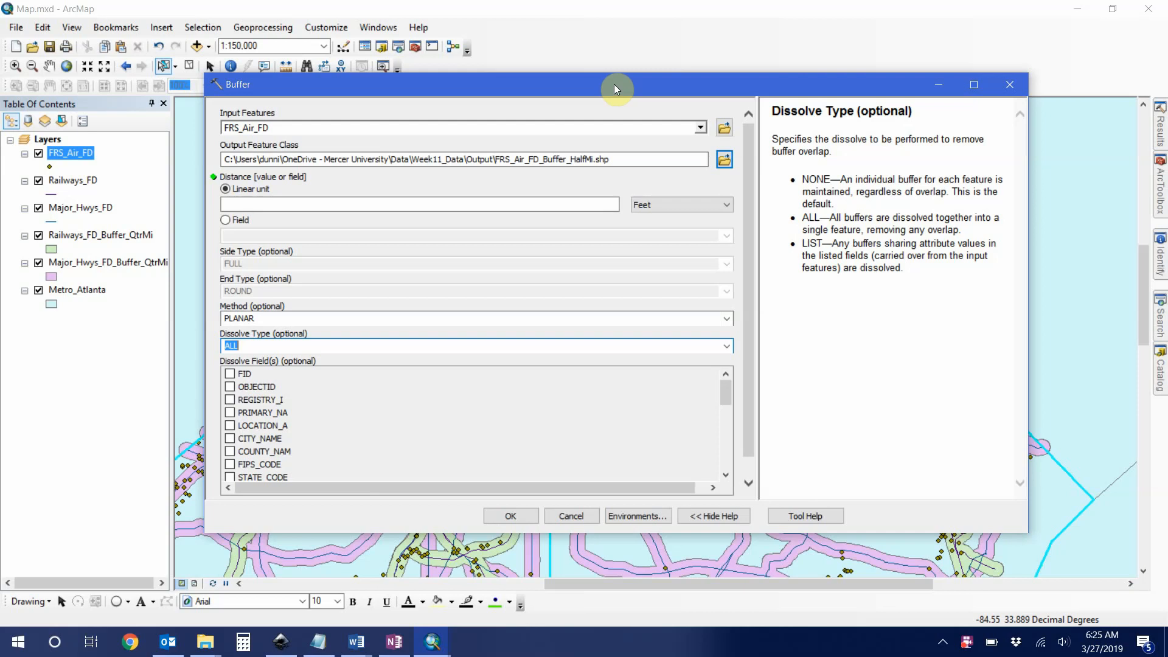
pyautogui.moveTo(615, 84); pyautogui.dragTo(618, 121)
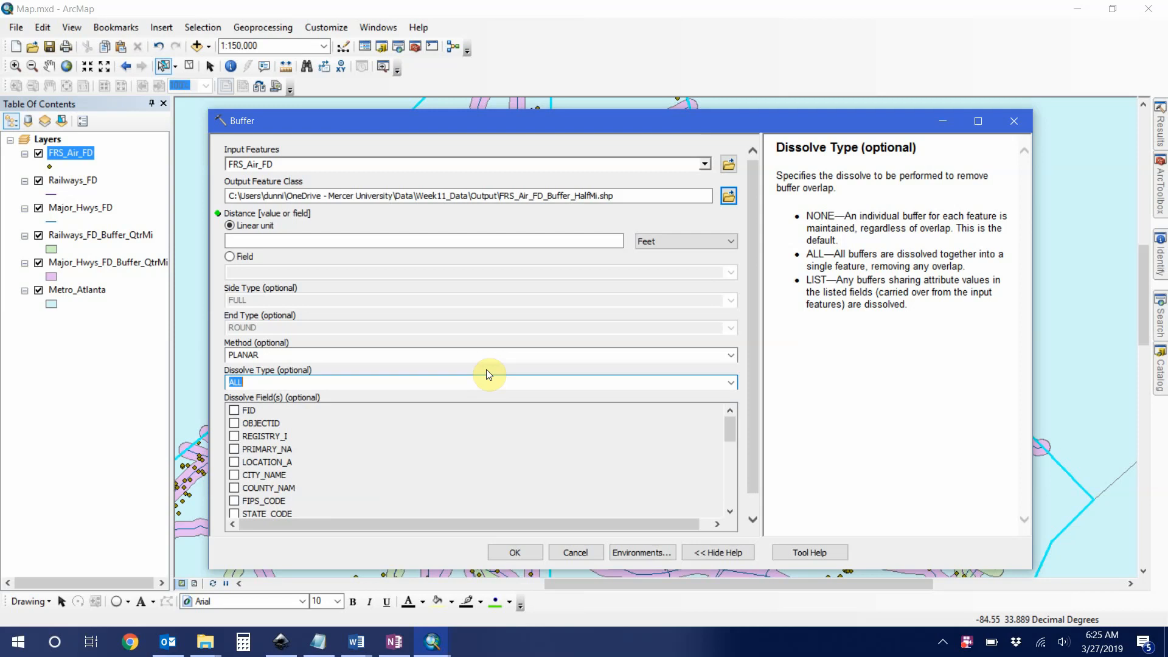
pyautogui.click(500, 555)
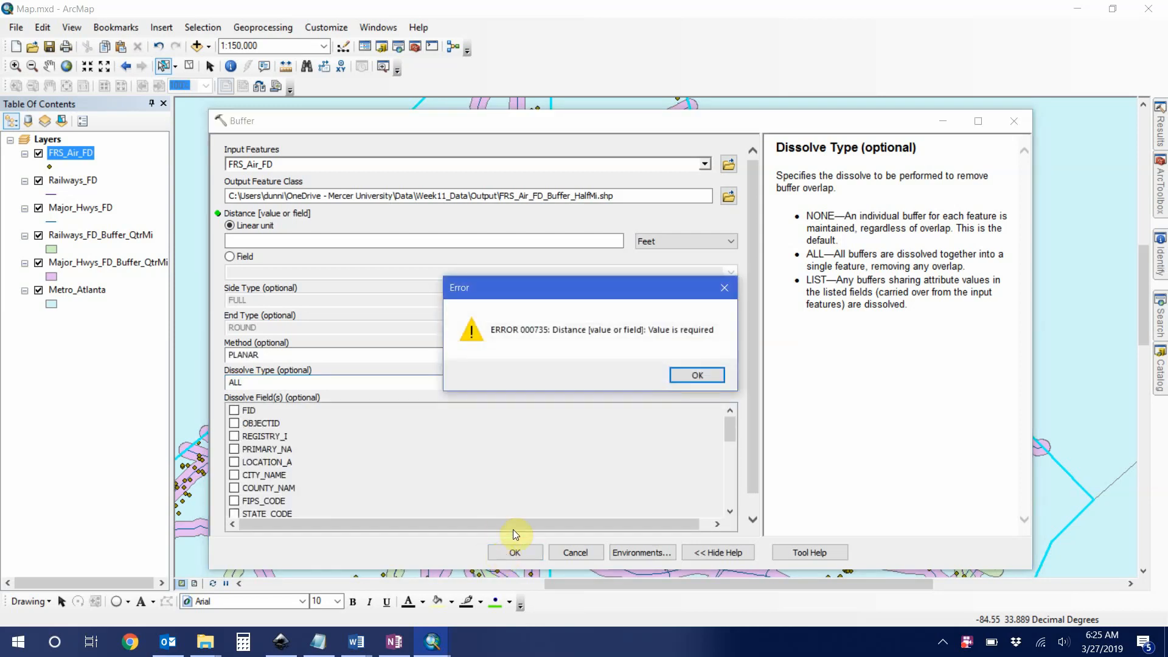
pyautogui.click(695, 374)
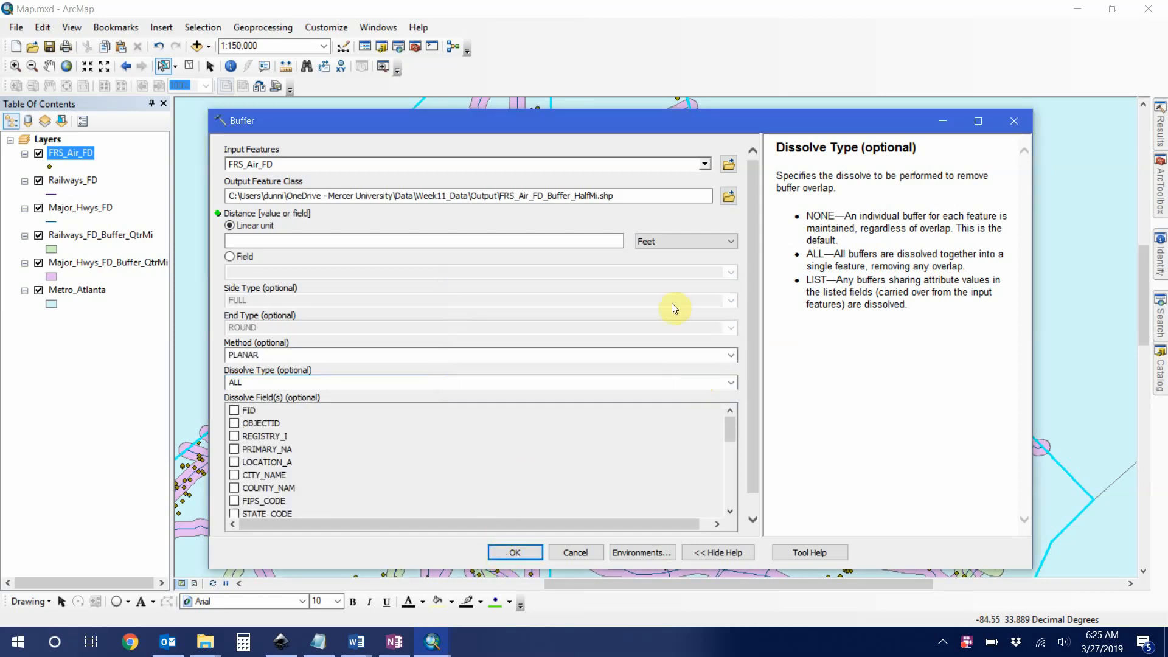
# Set the air facility buffer's linear distance to 0.5 miles, run it, and dismiss its completion report.
pyautogui.click(614, 240)
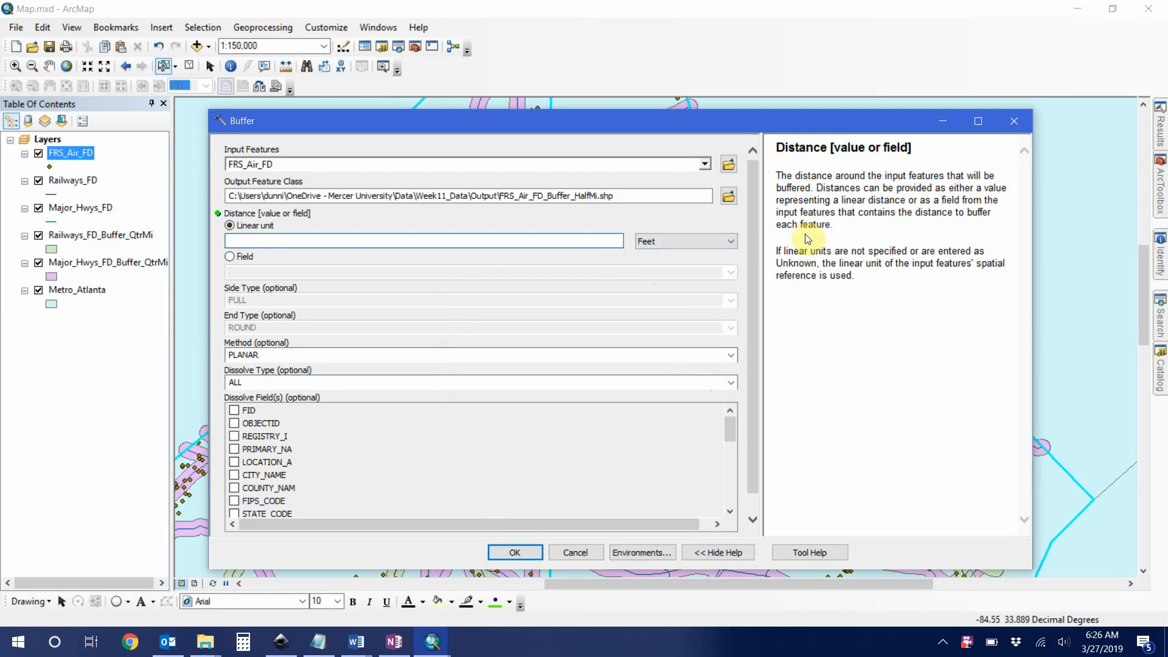
pyautogui.click(715, 238)
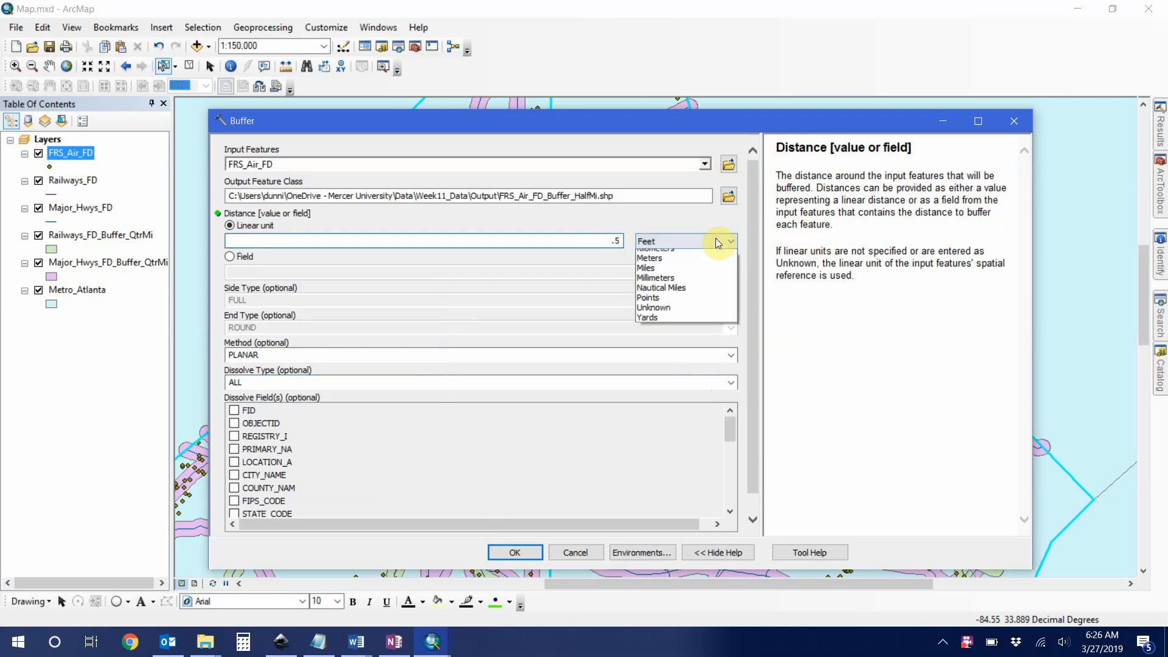
pyautogui.click(660, 325)
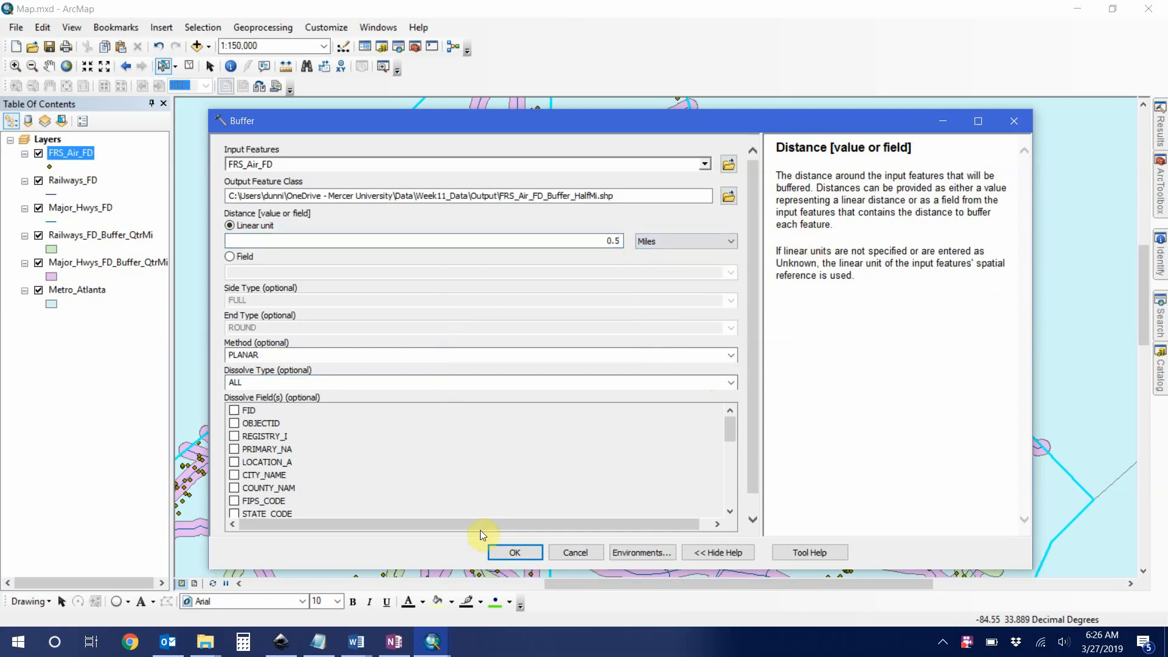
pyautogui.click(507, 553)
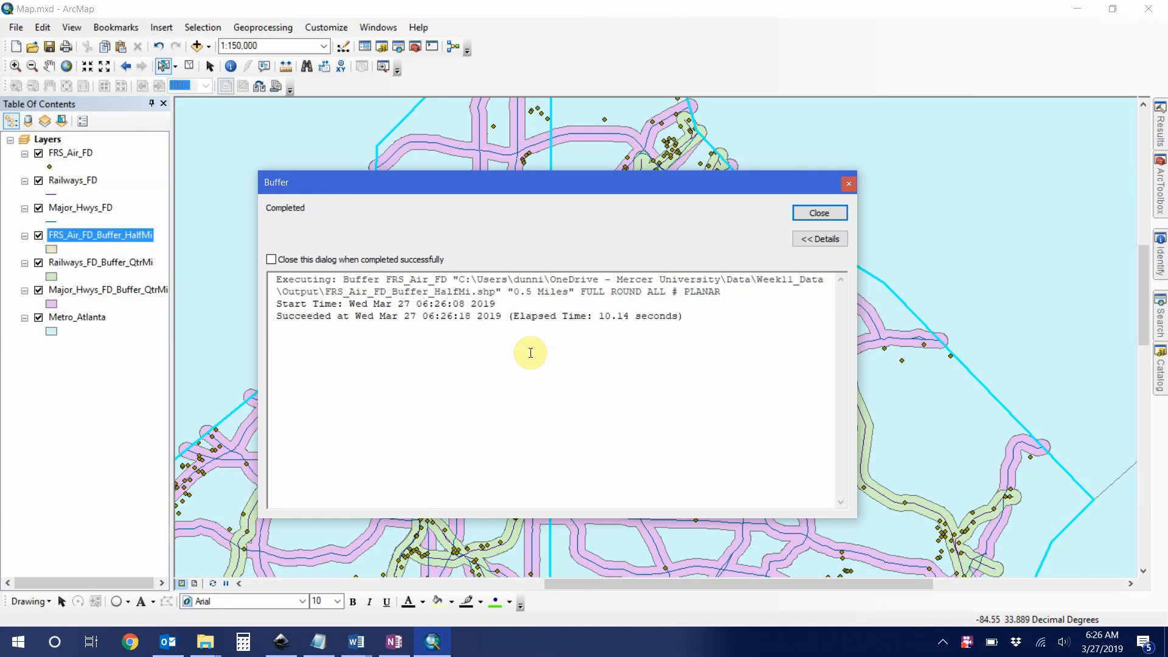
pyautogui.click(817, 213)
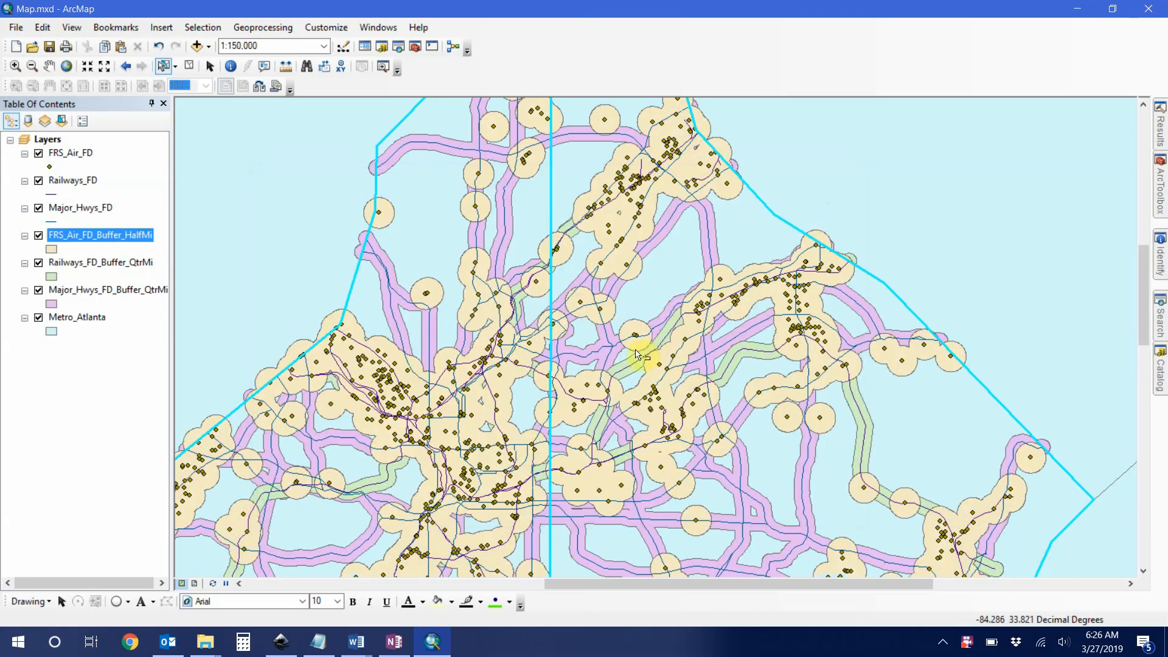
# Hide the Major_Hwys_FD, Railways_FD and FRS_Air_FD layers so only the buffers and the county layer are drawn.
pyautogui.moveTo(536, 403); pyautogui.dragTo(591, 256)
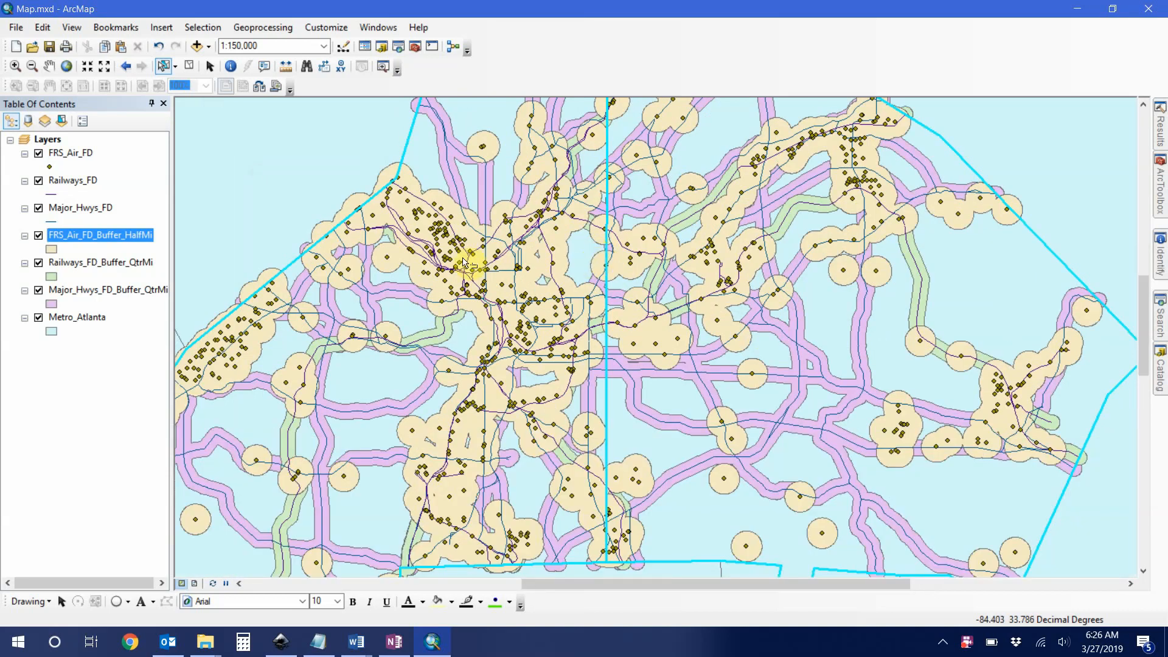
pyautogui.click(38, 209)
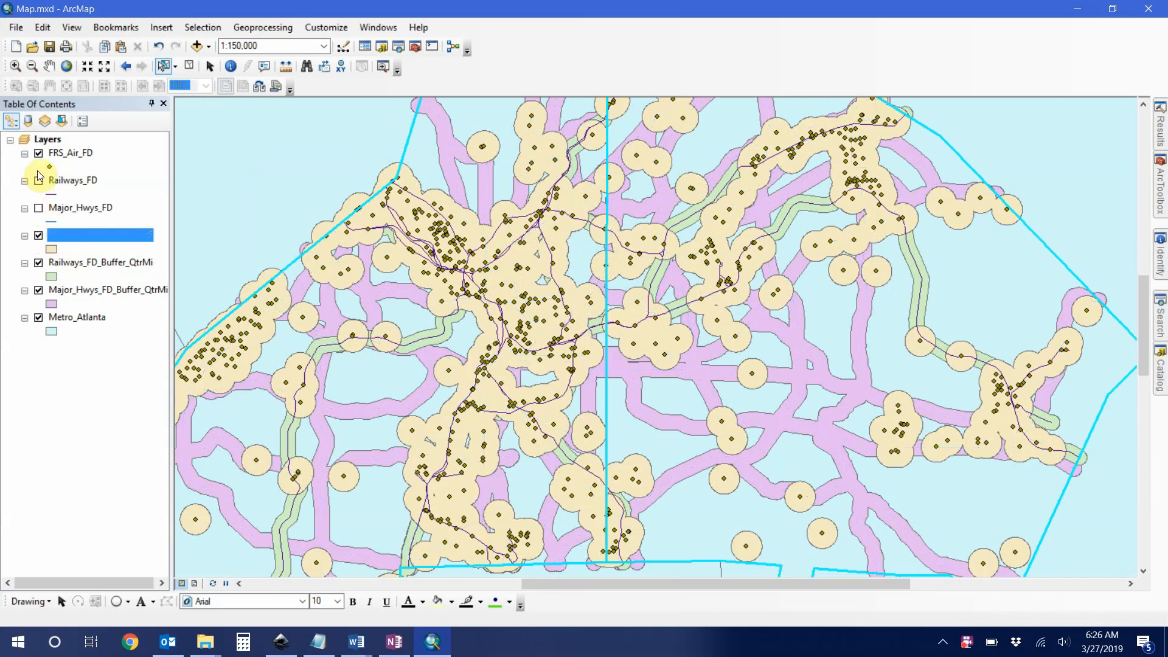
pyautogui.click(38, 181)
pyautogui.click(38, 153)
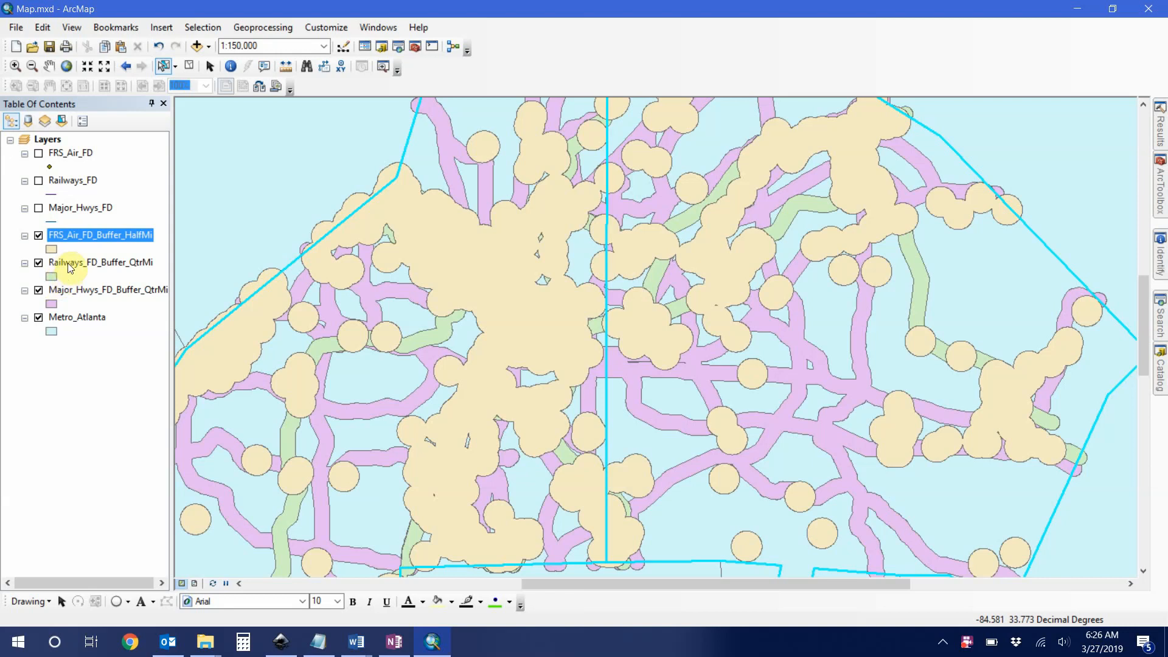
# Move the Railways_FD_Buffer_QtrMi layer above FRS_Air_FD_Buffer_HalfMi and view the overlapping buffers at 1:250,000.
pyautogui.moveTo(61, 262); pyautogui.dragTo(62, 228)
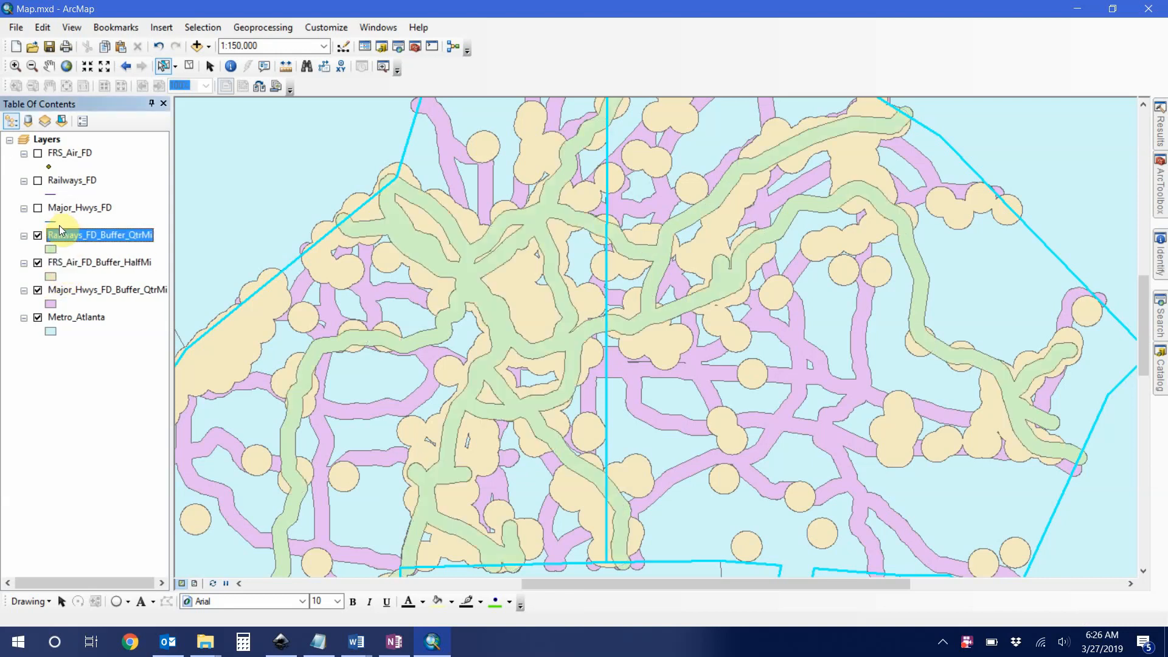
pyautogui.moveTo(71, 294)
pyautogui.mouseDown()
pyautogui.moveTo(74, 231)
pyautogui.moveTo(79, 307)
pyautogui.moveTo(90, 303)
pyautogui.mouseUp()
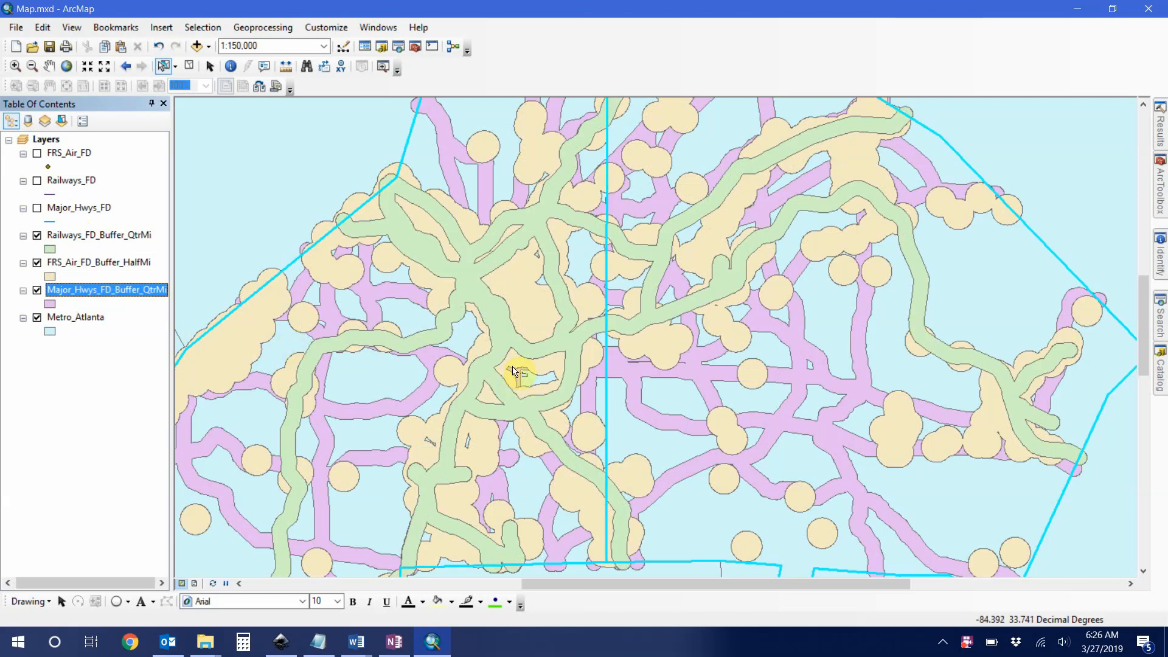
pyautogui.scroll(2, 516, 365)
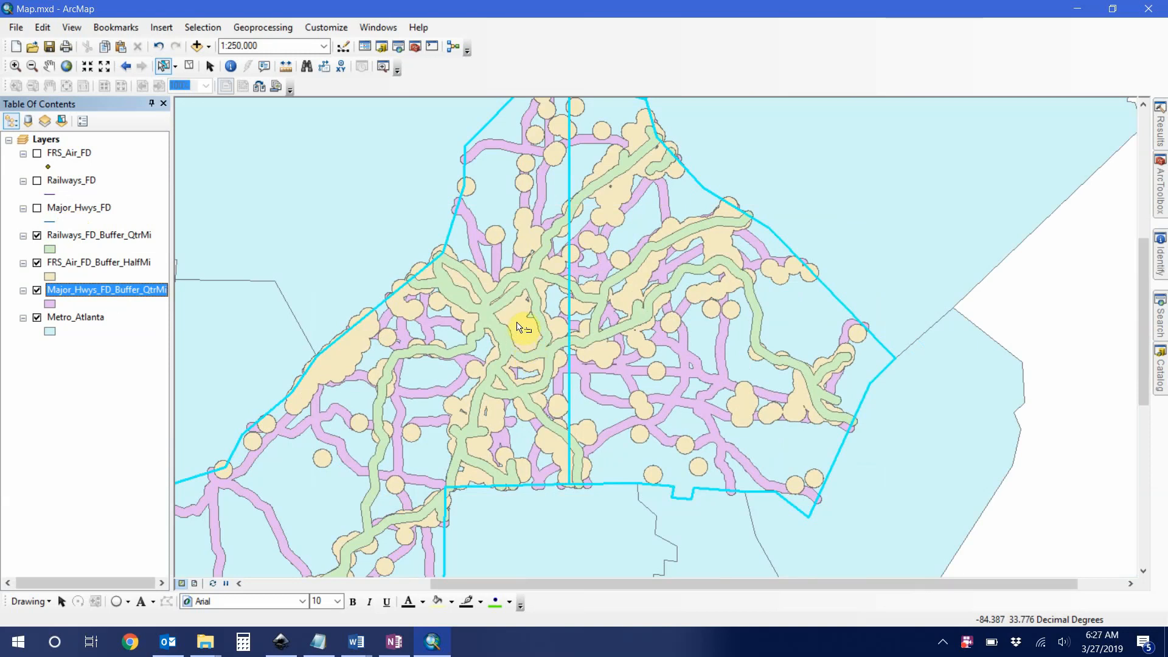
pyautogui.scroll(-2, 535, 274)
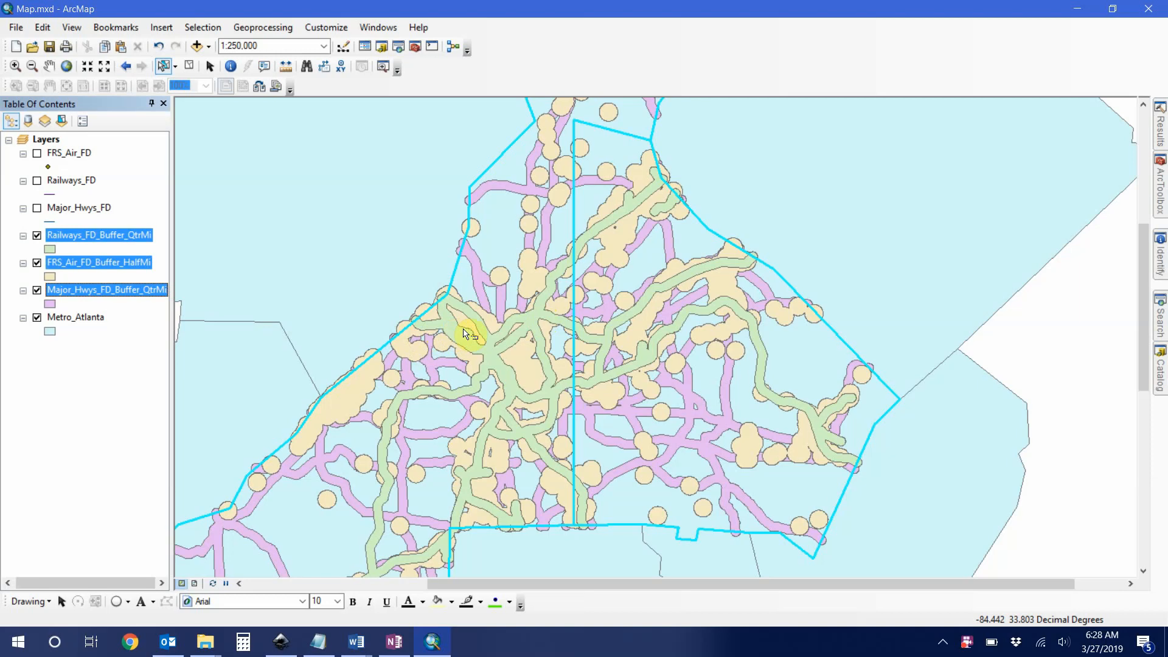
# Start the Intersect overlay tool with Railways_FD_Buffer_QtrMi, FRS_Air_FD_Buffer_HalfMi and Major_Hwys_FD_Buffer_QtrMi as its input features.
pyautogui.moveTo(1151, 210)
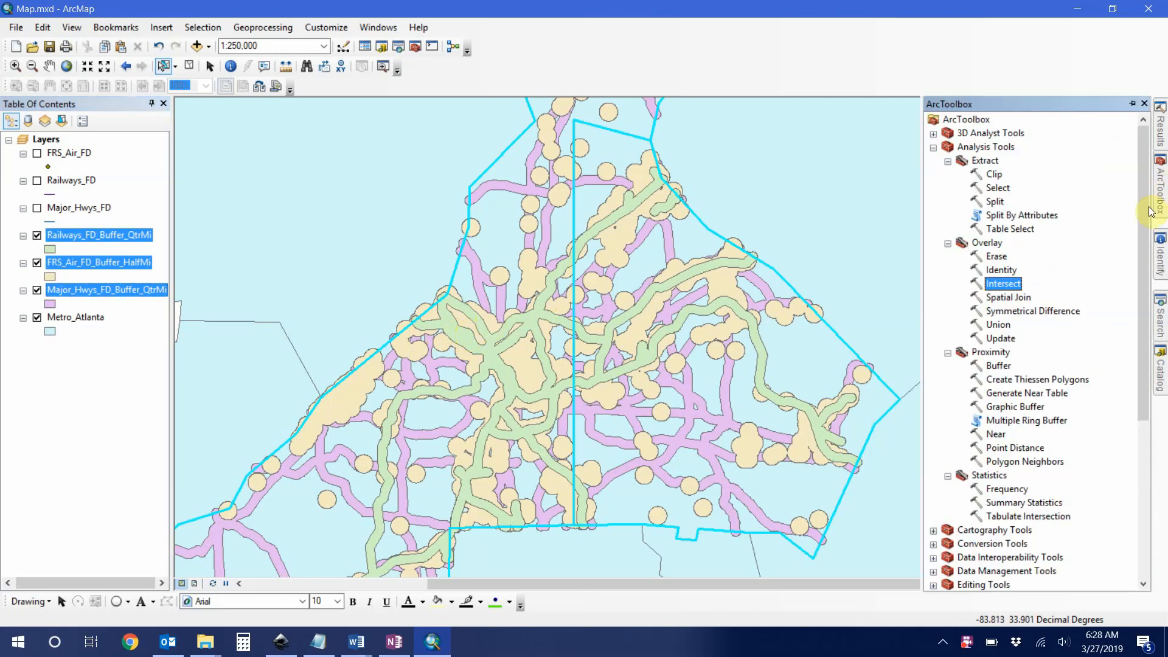
pyautogui.doubleClick(1007, 288)
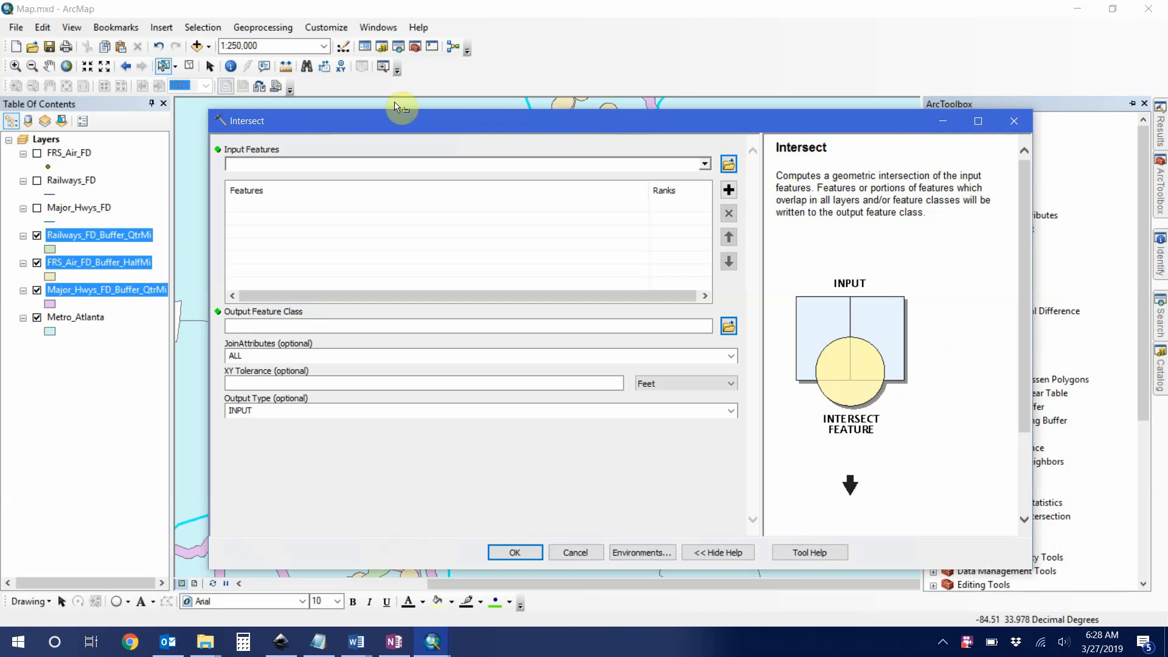
pyautogui.moveTo(410, 121); pyautogui.dragTo(395, 121)
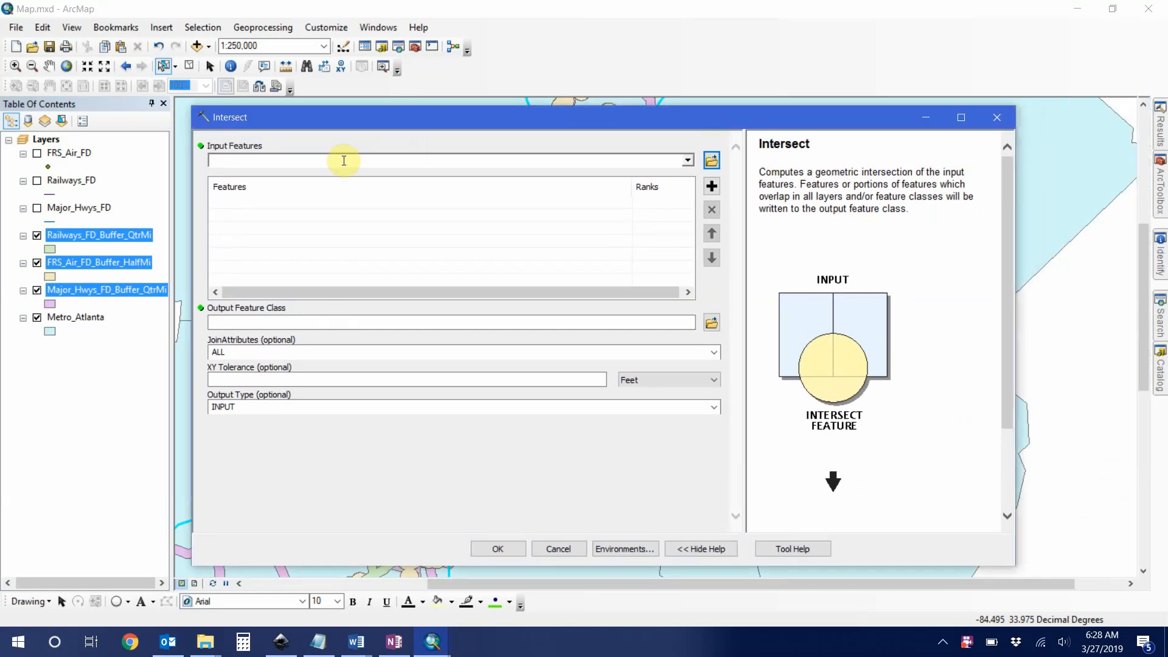
pyautogui.click(687, 162)
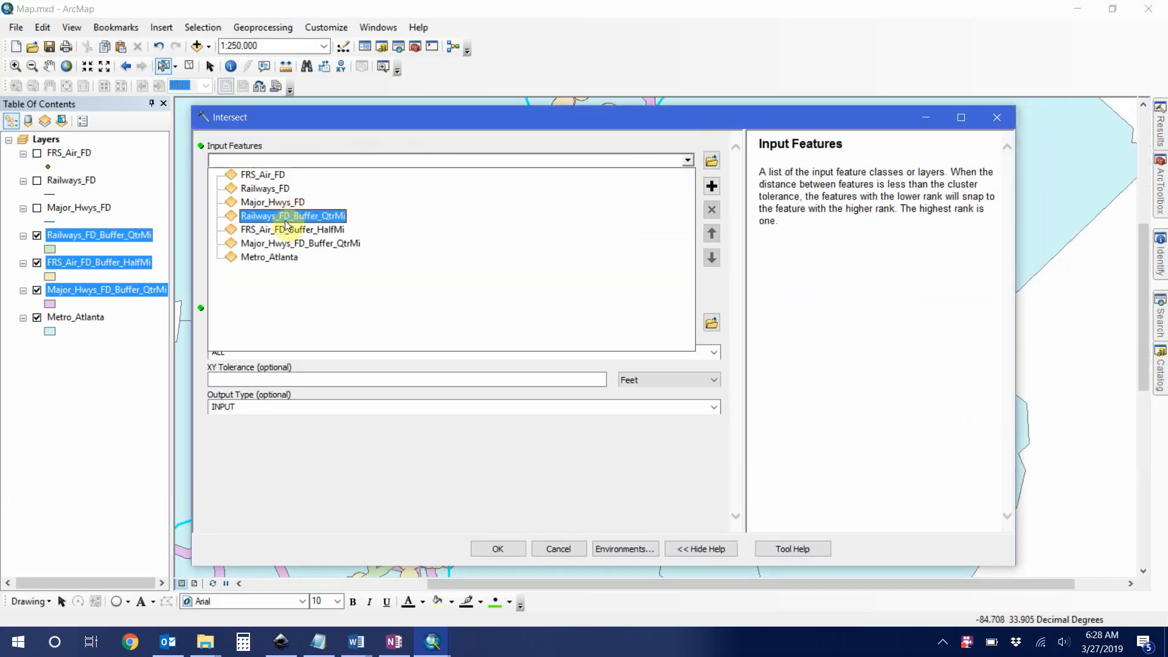
pyautogui.click(127, 234)
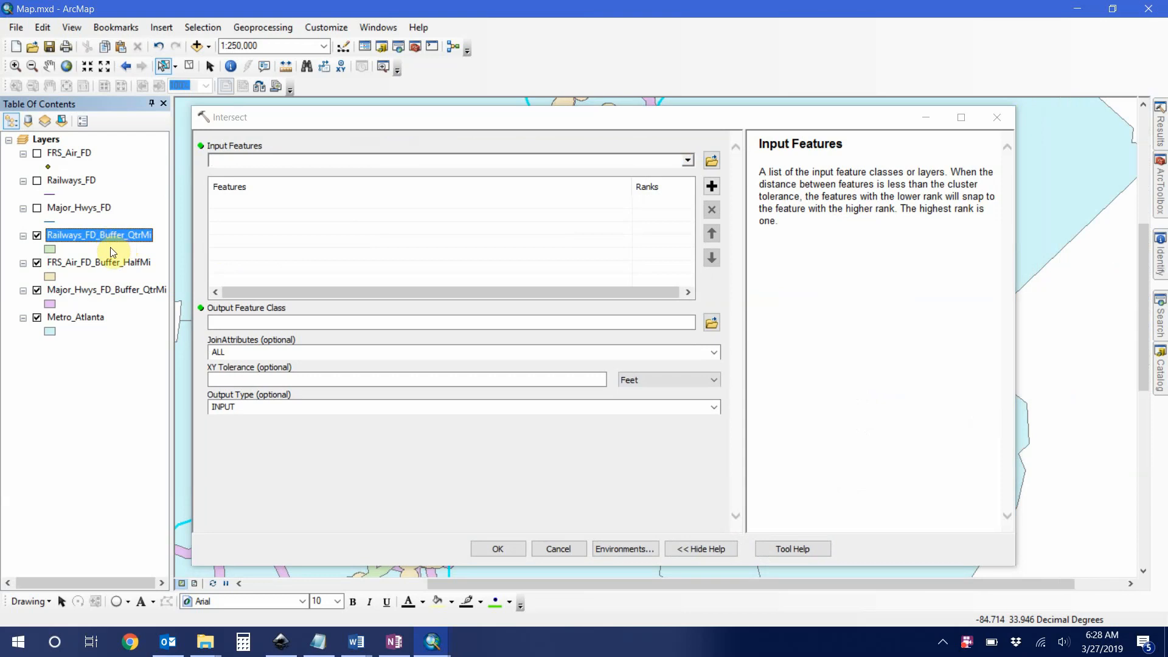
pyautogui.keyDown('shift'); pyautogui.click(107, 291); pyautogui.keyUp('shift')
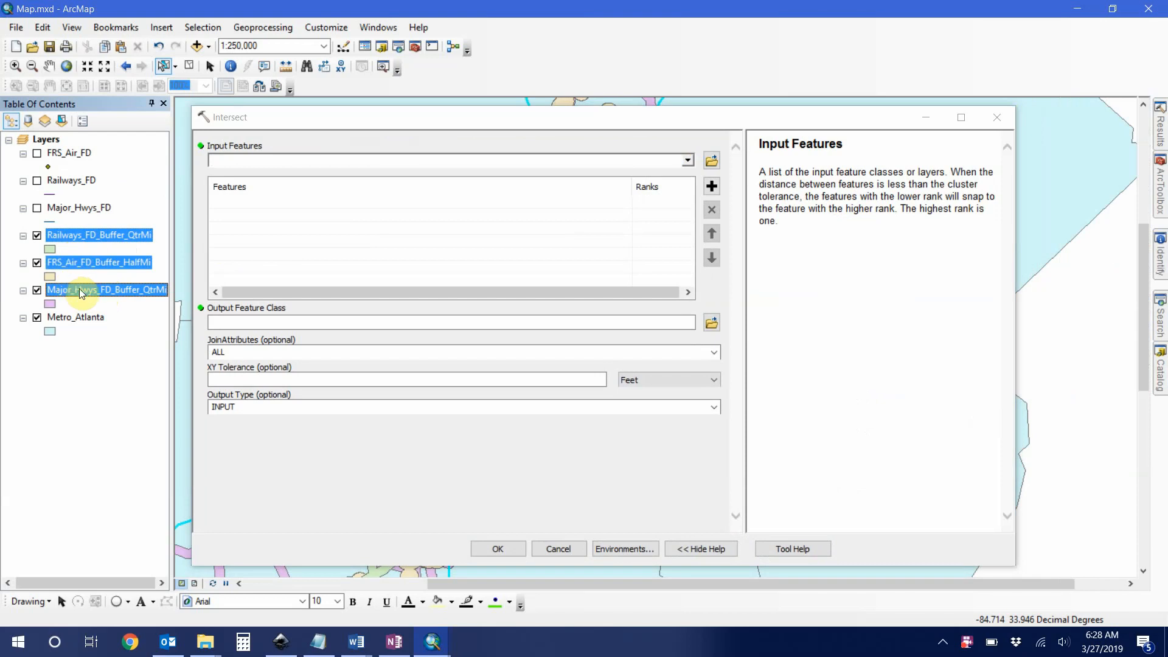
pyautogui.moveTo(73, 294); pyautogui.dragTo(260, 234)
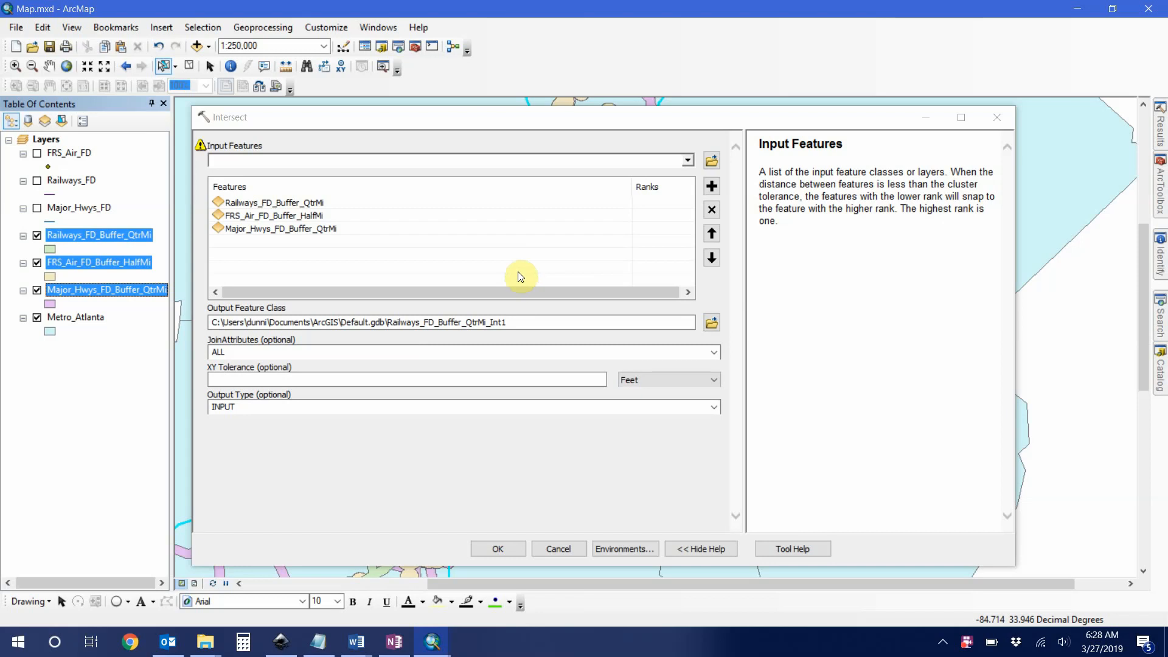
# Allow the ActiveX interaction and set the intersect output to Air_Hwy_Rail_Buffer_Intersect_FD.shp in the Output folder, keeping JoinAttributes at ALL.
pyautogui.click(539, 327)
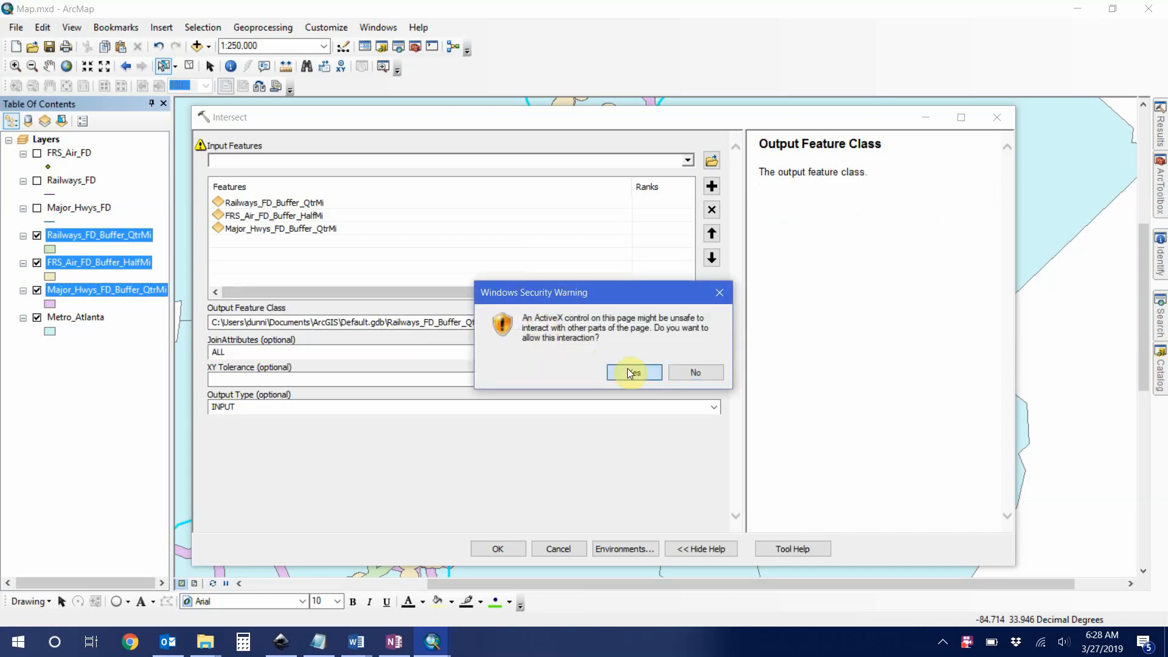
pyautogui.click(633, 370)
pyautogui.click(711, 322)
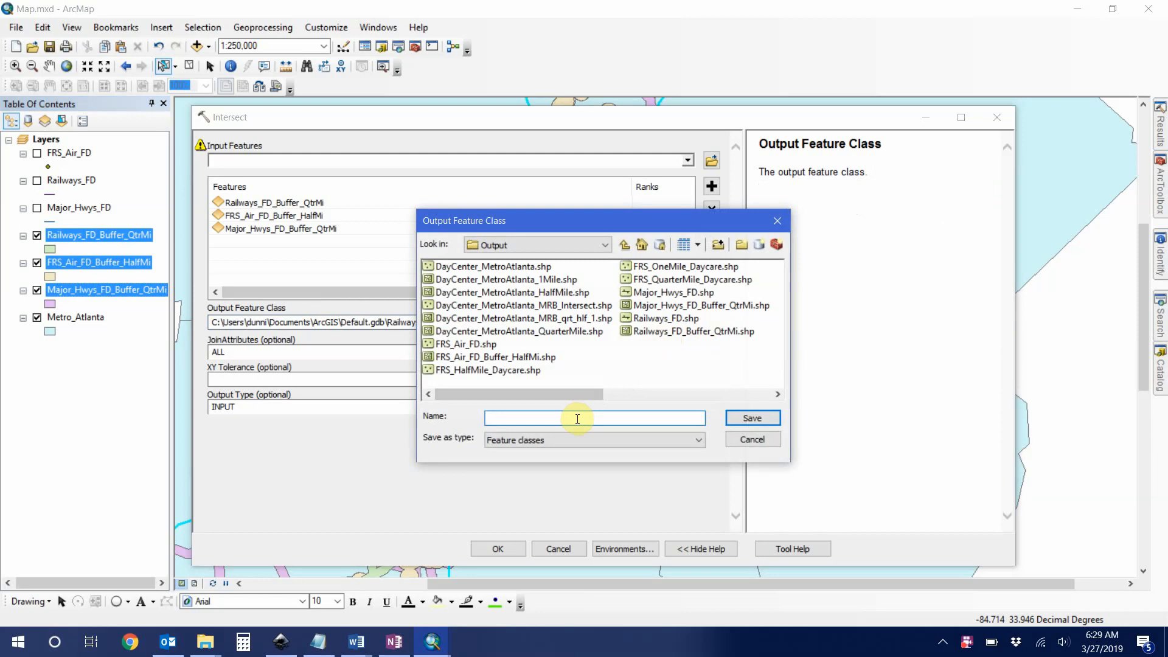
pyautogui.write('Air_Hwy_Rail_Buffer_Intersect_FD')
pyautogui.click(750, 419)
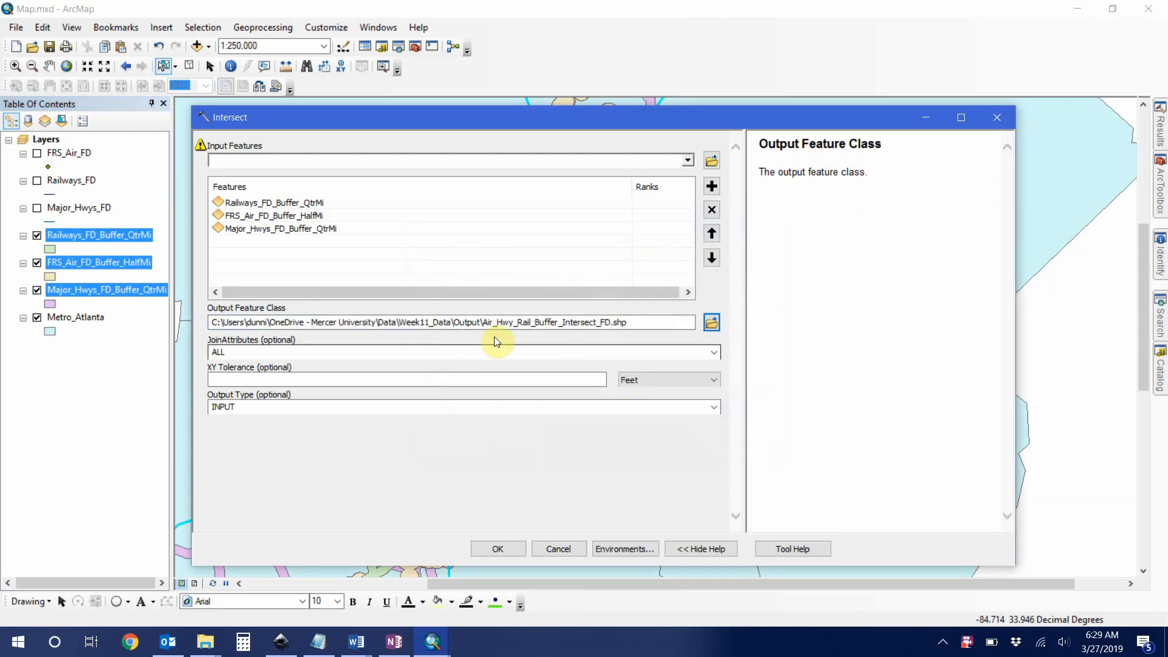
pyautogui.click(420, 349)
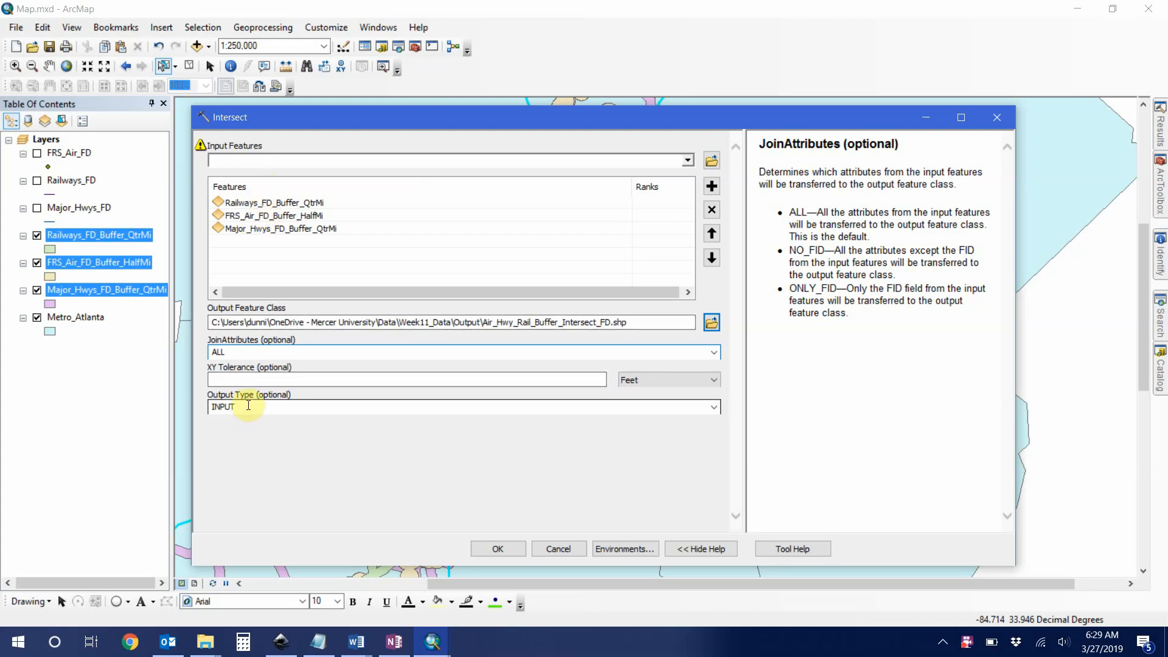
# Run Intersect on the railway, air facility and highway buffers with all attributes joined, and fill the resulting layer with red.
pyautogui.click(482, 546)
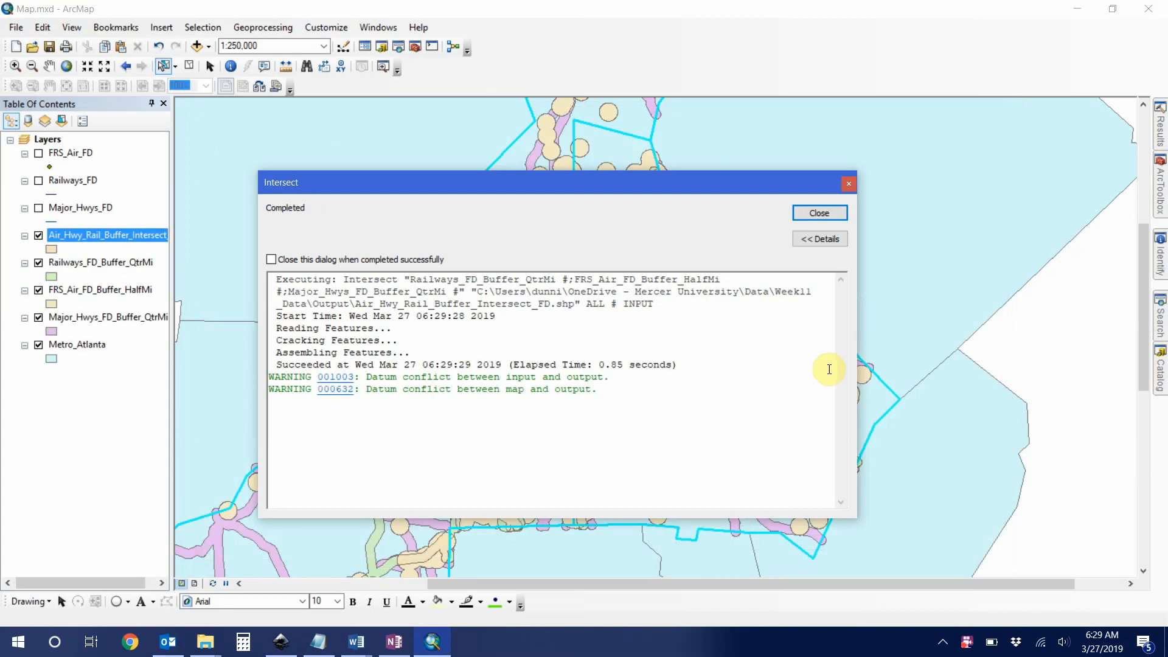
pyautogui.click(828, 213)
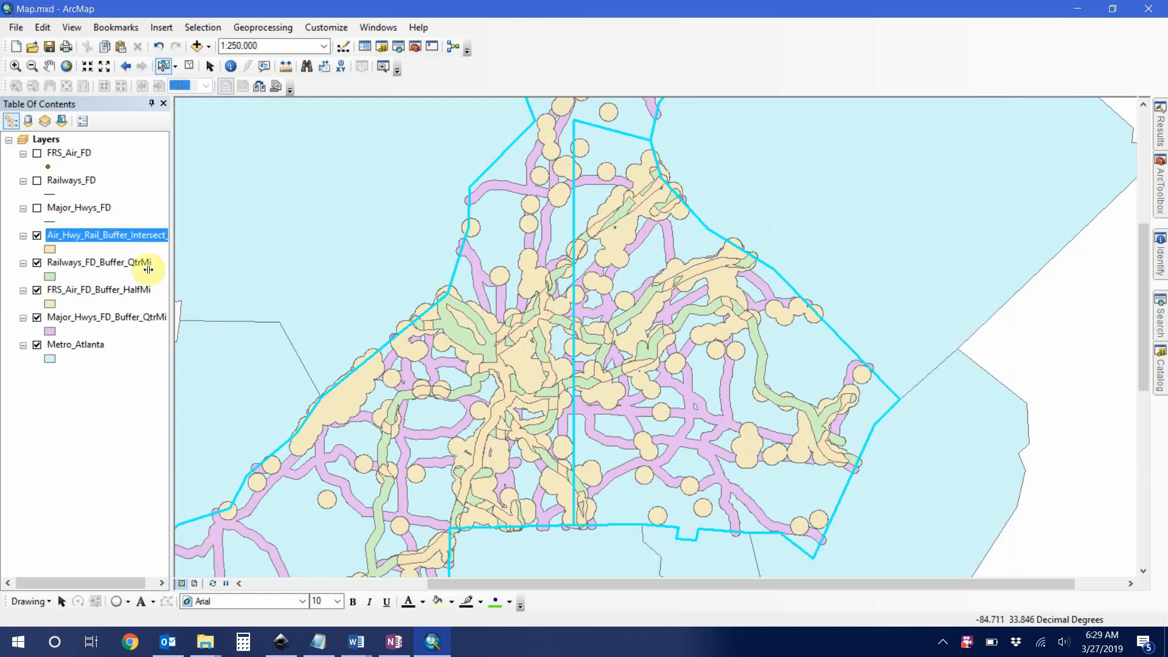
pyautogui.rightClick(51, 249)
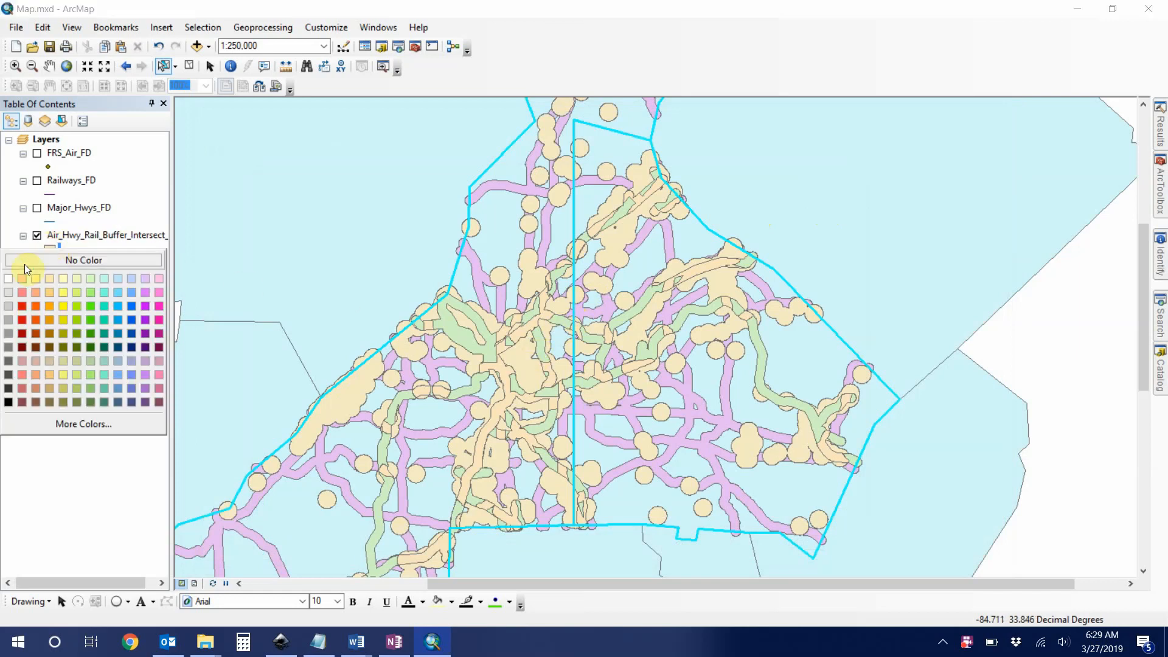
pyautogui.click(23, 307)
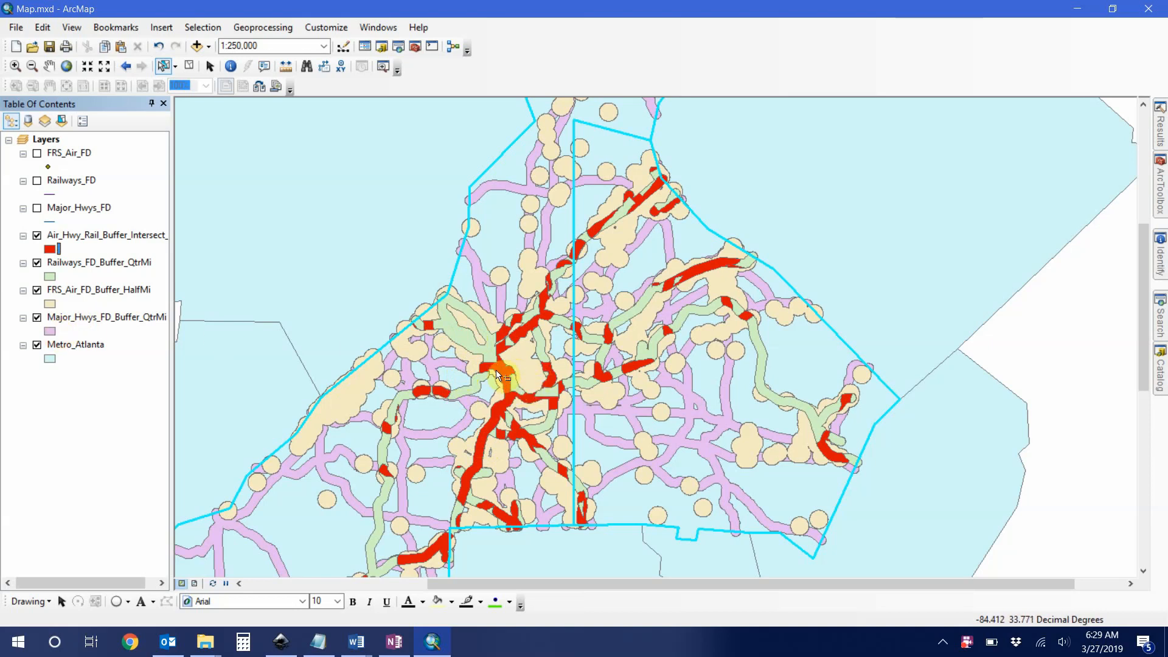
# Hide the Railways_FD_Buffer_QtrMi, FRS_Air_FD_Buffer_HalfMi and Major_Hwys_FD_Buffer_QtrMi layers.
pyautogui.scroll(1, 497, 368)
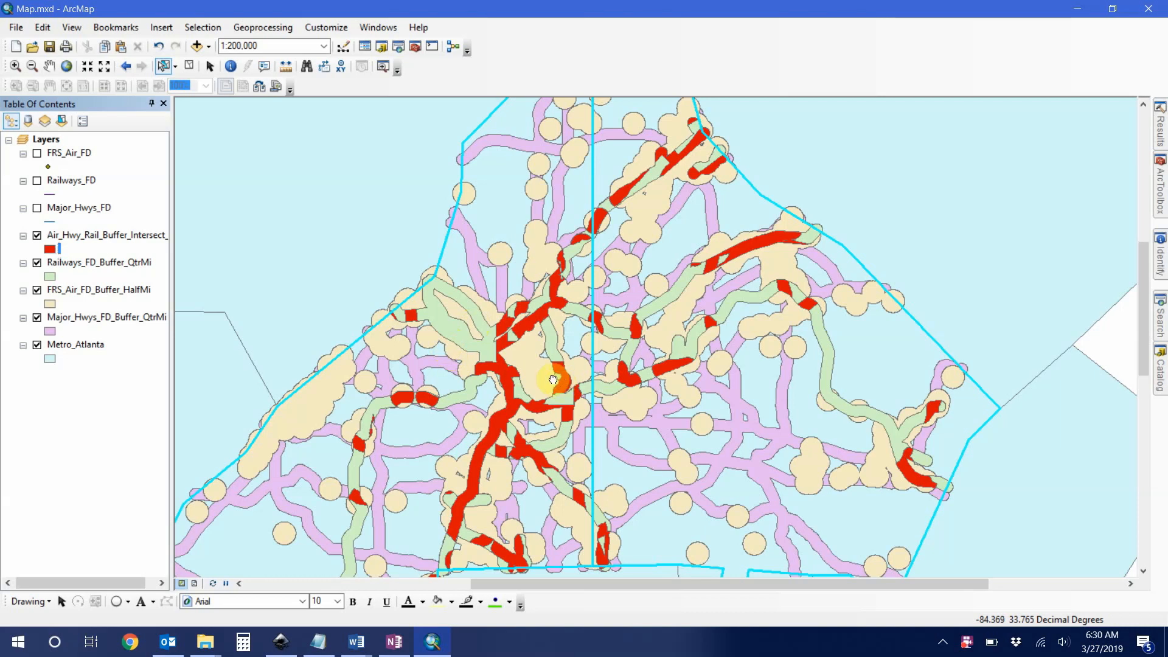
pyautogui.moveTo(553, 380); pyautogui.dragTo(518, 319)
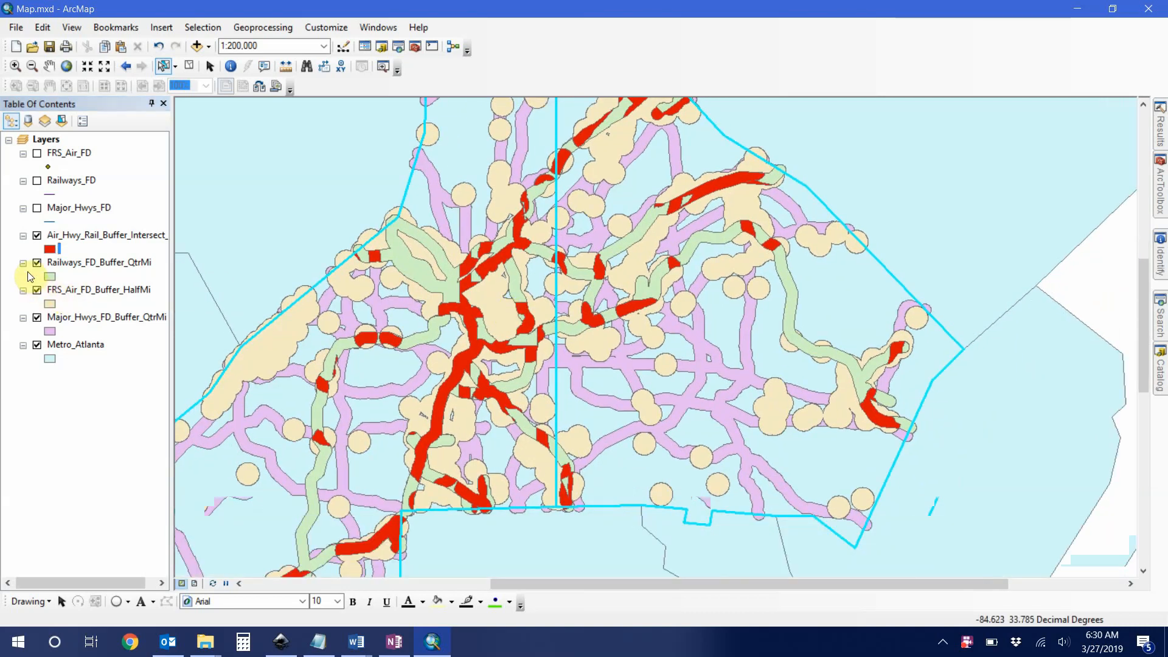
pyautogui.click(37, 263)
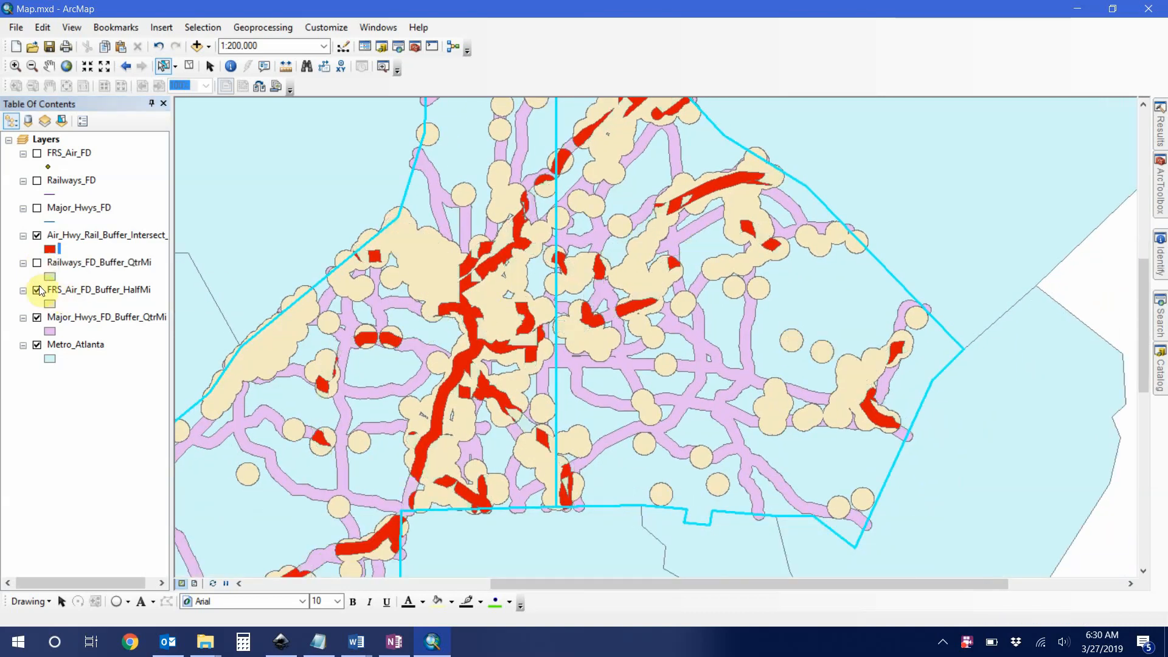
pyautogui.click(37, 291)
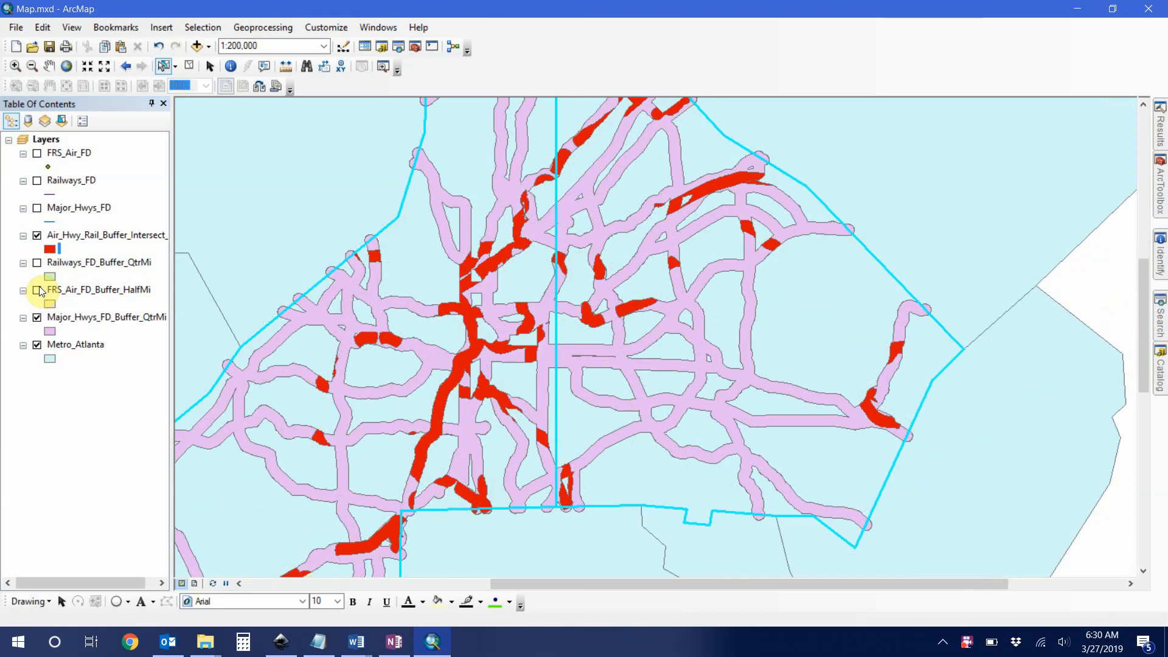
pyautogui.click(37, 317)
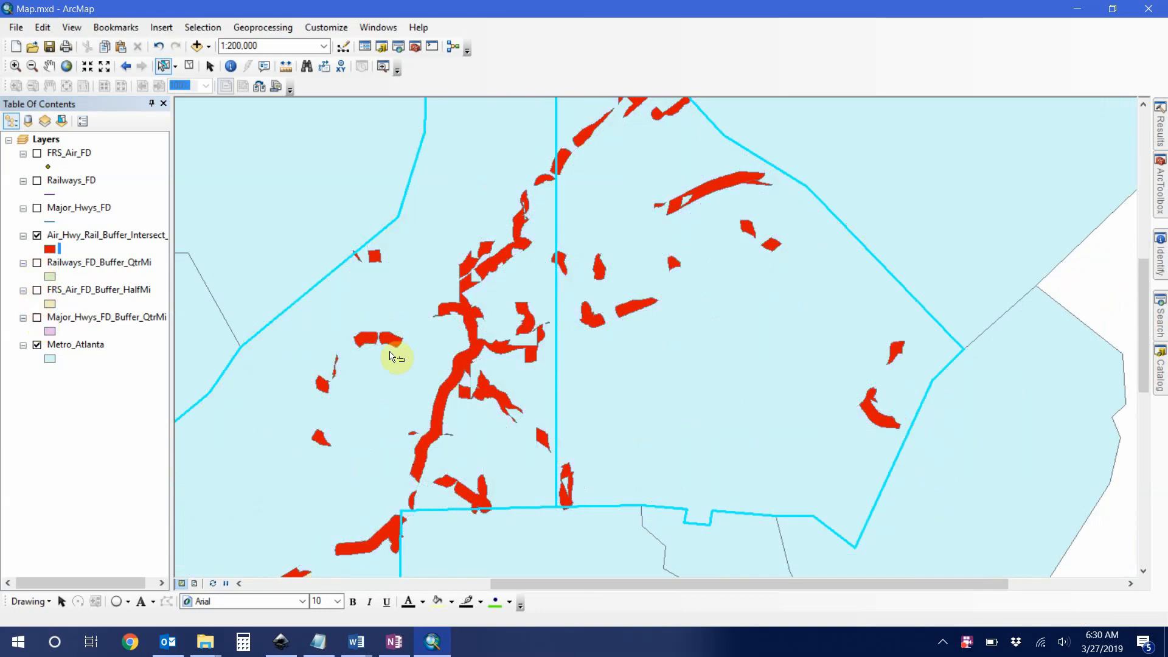
# Add the Fulton_Dekalb_Blocks feature class from Data.gdb to the map, directly above the Metro_Atlanta layer.
pyautogui.scroll(1, 463, 349)
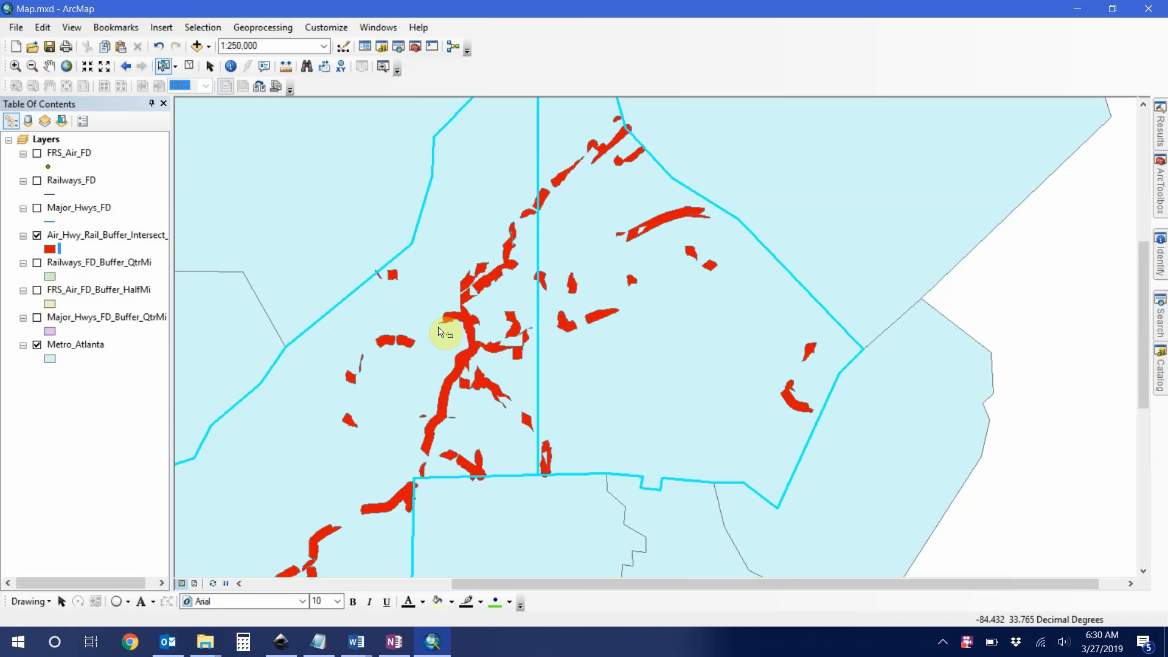
pyautogui.scroll(1, 438, 335)
pyautogui.moveTo(438, 339); pyautogui.dragTo(508, 330)
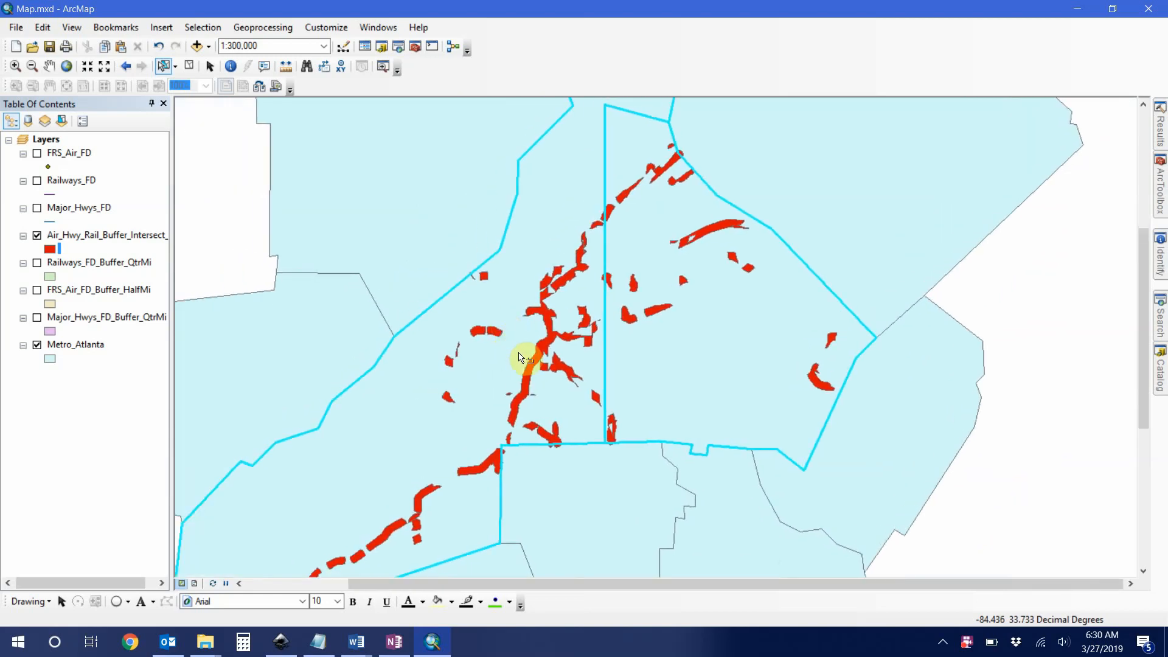
pyautogui.scroll(1, 487, 353)
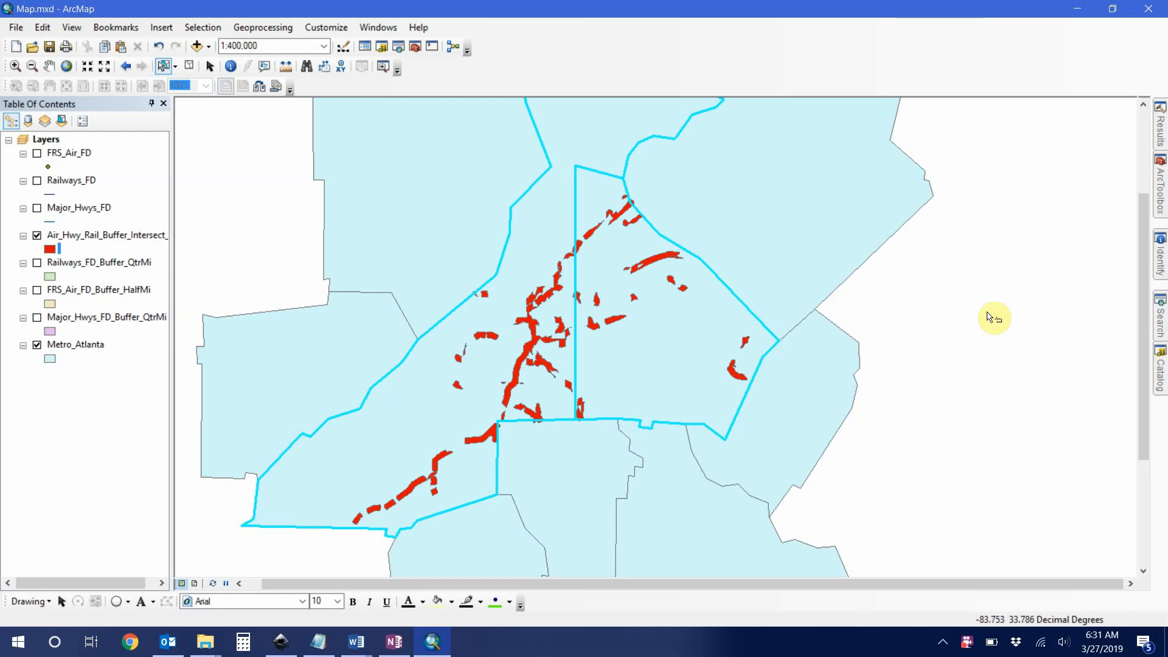
pyautogui.click(1160, 369)
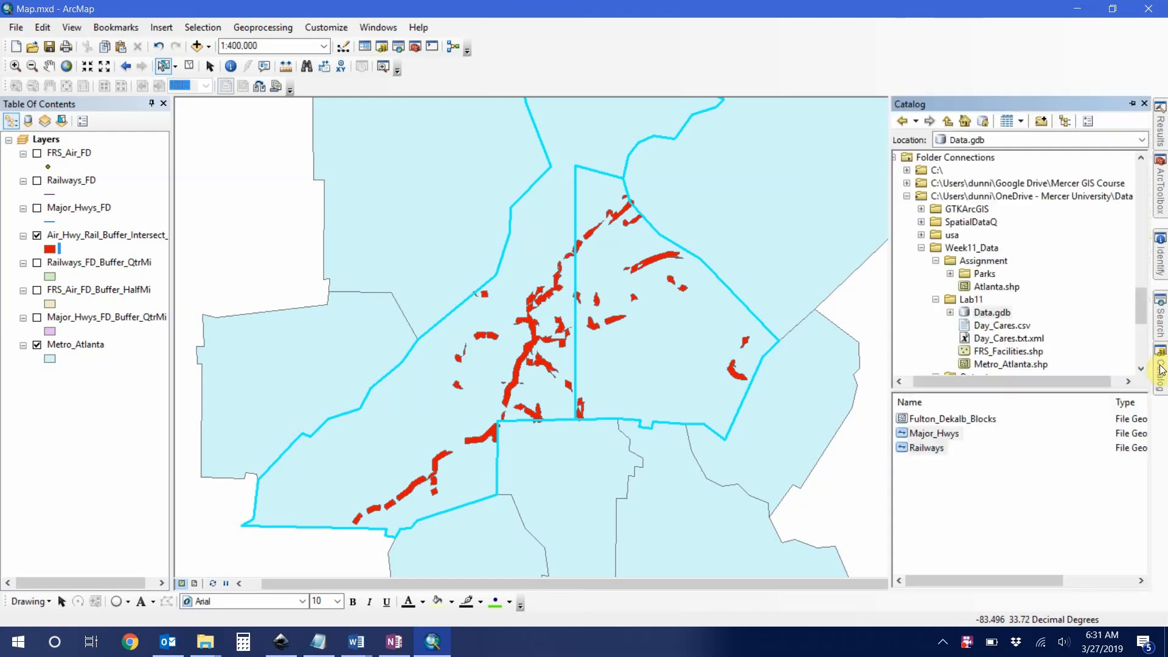
pyautogui.click(995, 314)
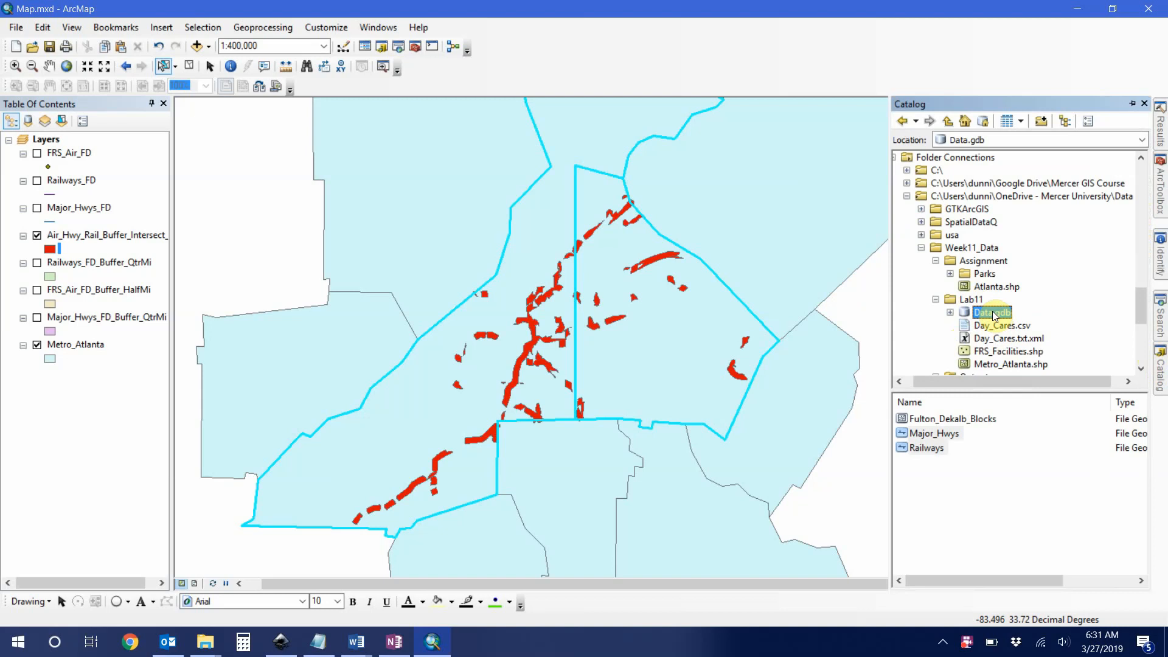
pyautogui.click(958, 422)
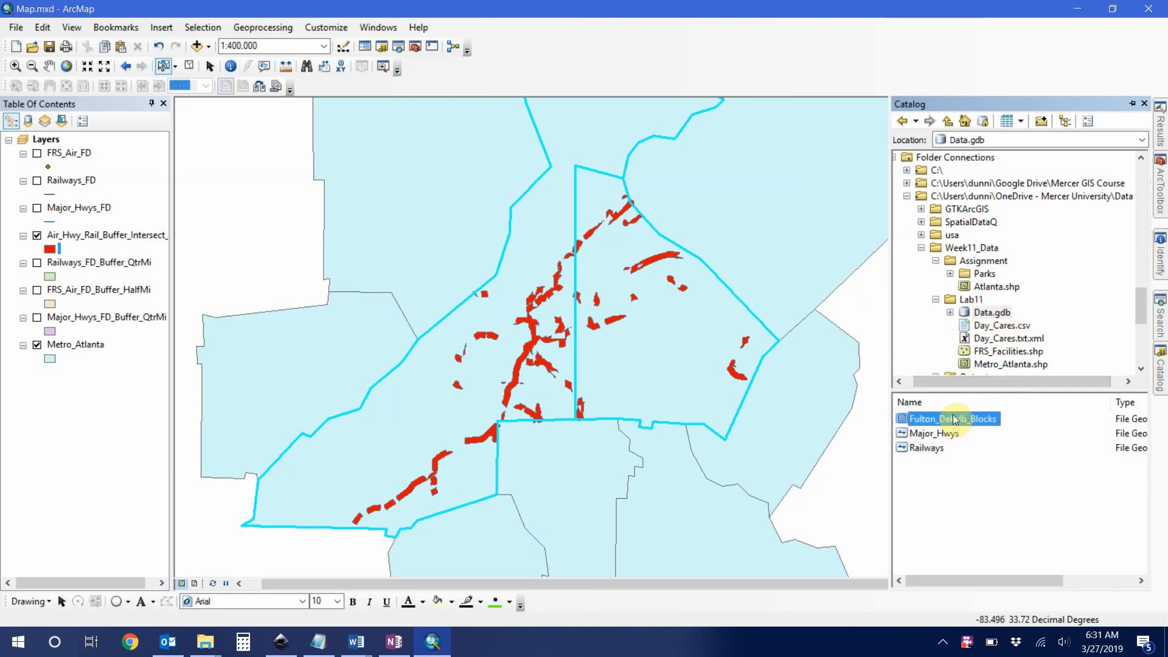
pyautogui.moveTo(950, 421)
pyautogui.mouseDown()
pyautogui.moveTo(335, 398)
pyautogui.moveTo(104, 360)
pyautogui.moveTo(76, 341)
pyautogui.mouseUp()
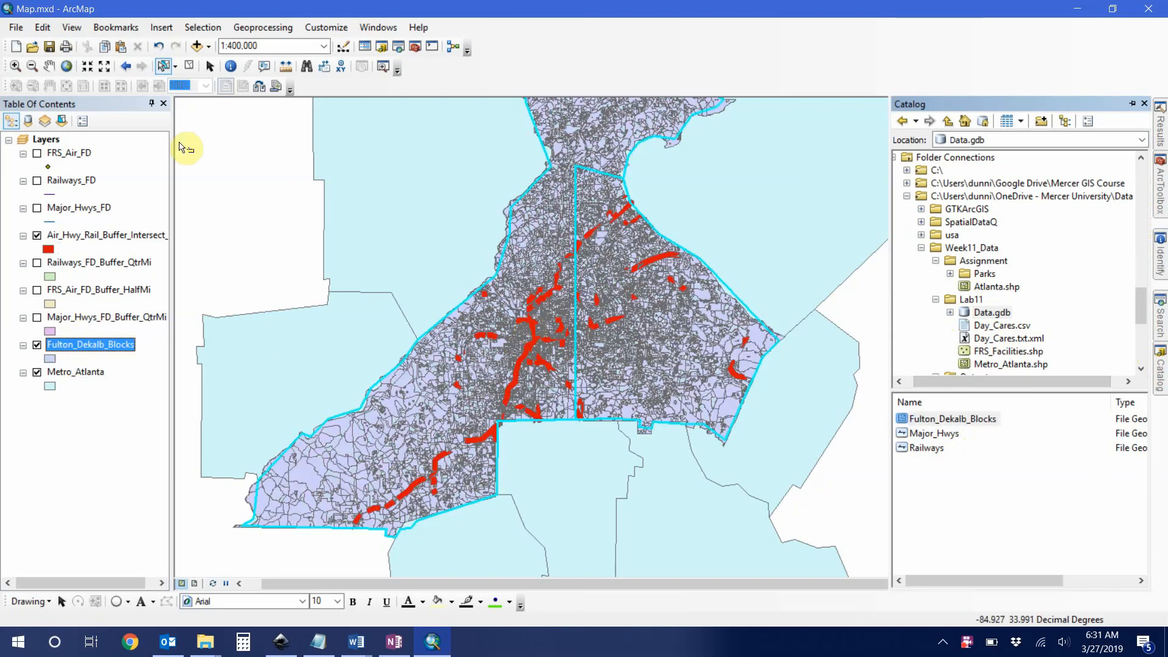
# Examine up close how the census blocks relate to the red intersect areas around central Atlanta.
pyautogui.click(16, 66)
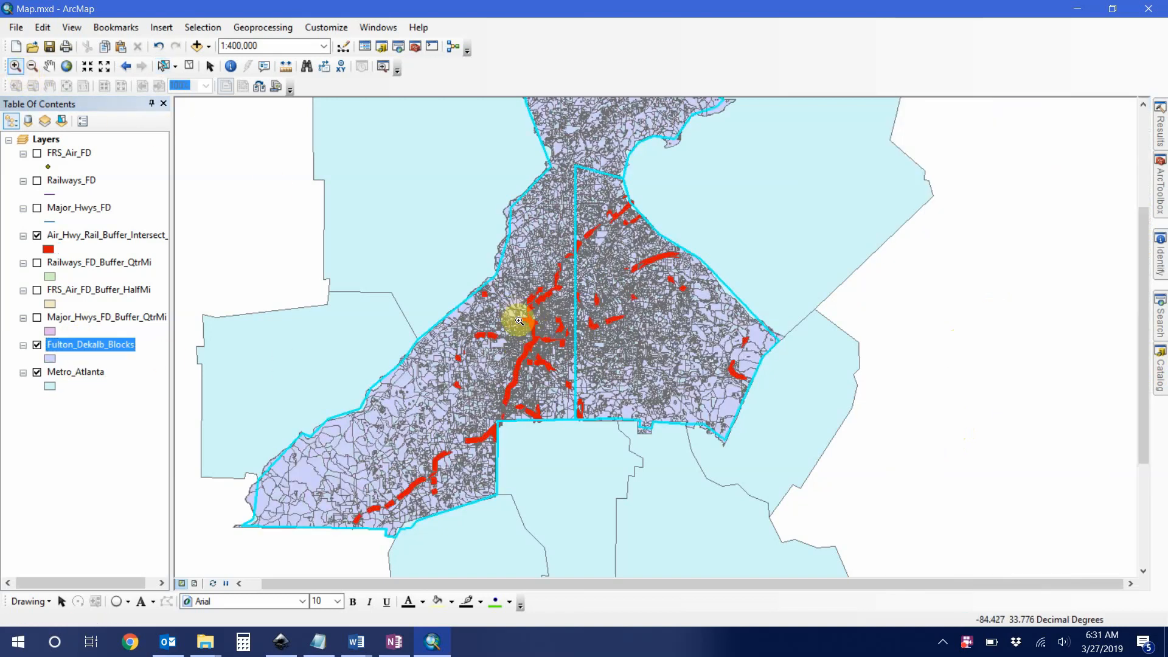
pyautogui.moveTo(516, 313); pyautogui.dragTo(558, 349)
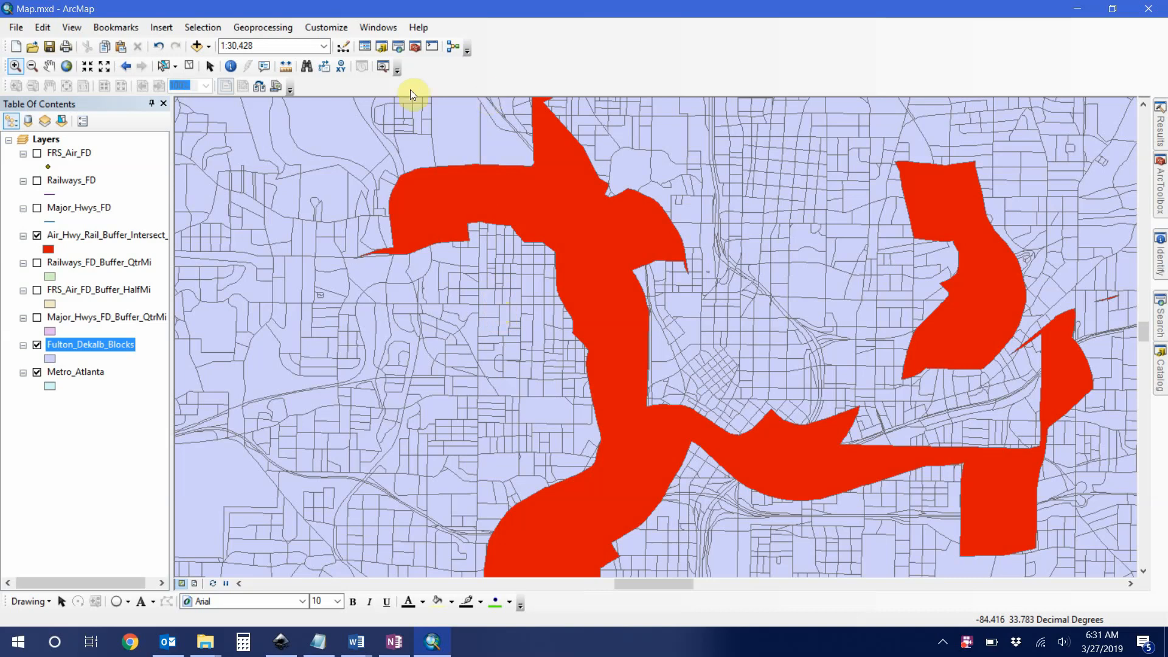
pyautogui.click(230, 66)
pyautogui.scroll(3, 475, 304)
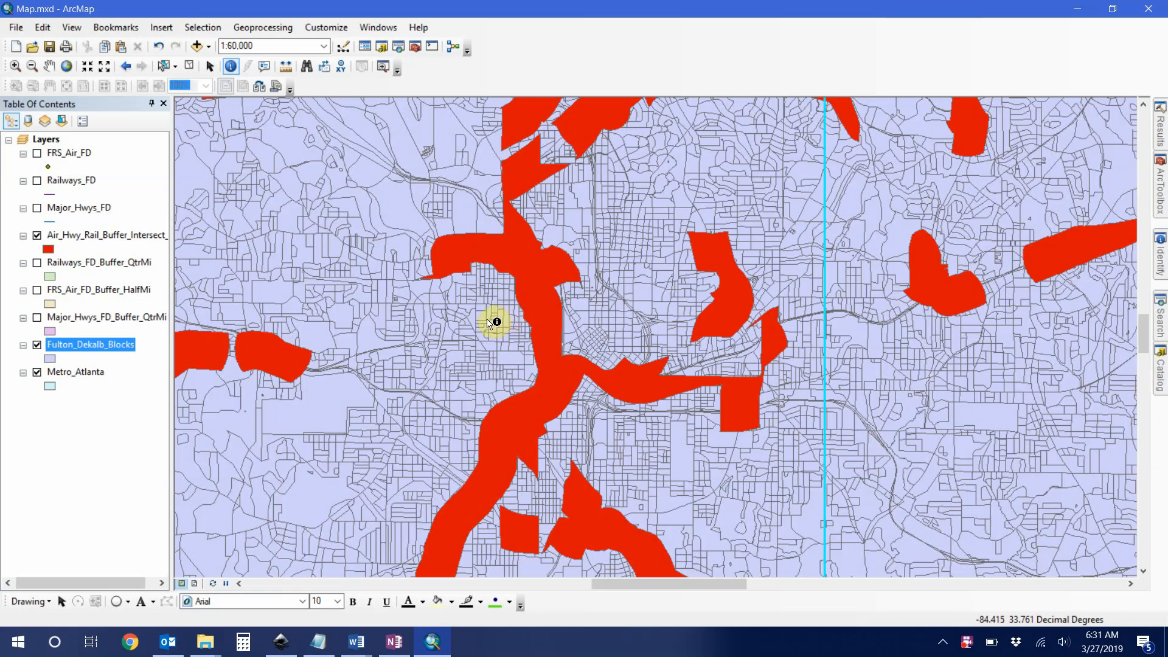
pyautogui.scroll(-1, 493, 323)
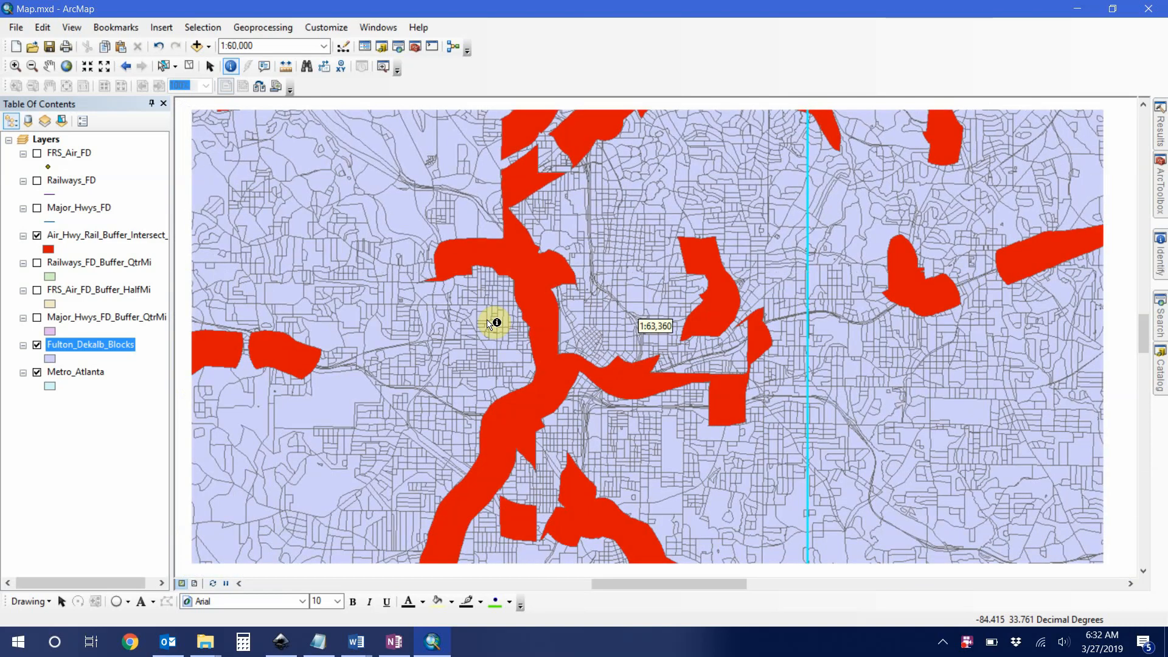
pyautogui.scroll(-3, 491, 323)
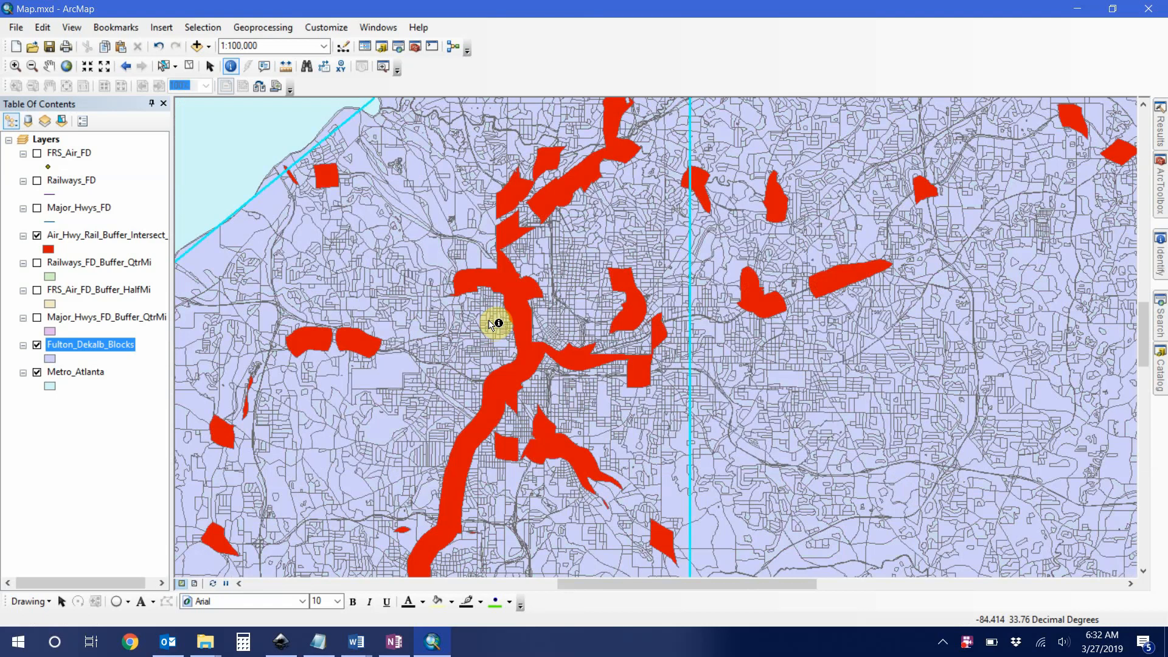
# Locate the Clip tool in the Extract toolset of the Analysis Tools.
pyautogui.click(211, 68)
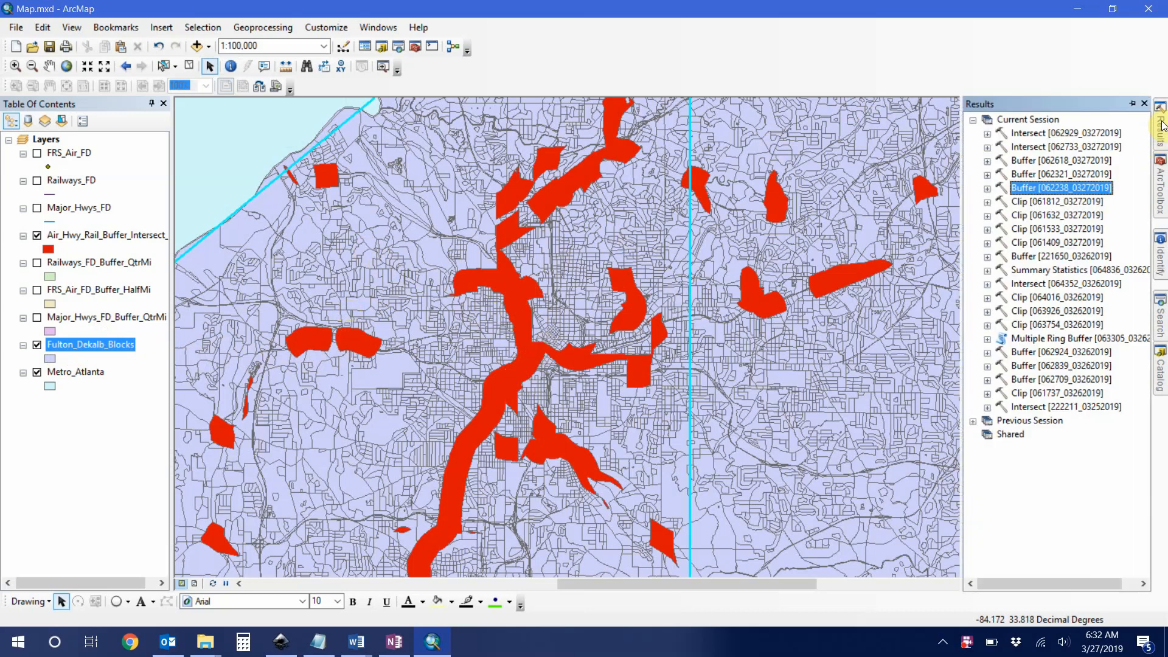
pyautogui.moveTo(1165, 175)
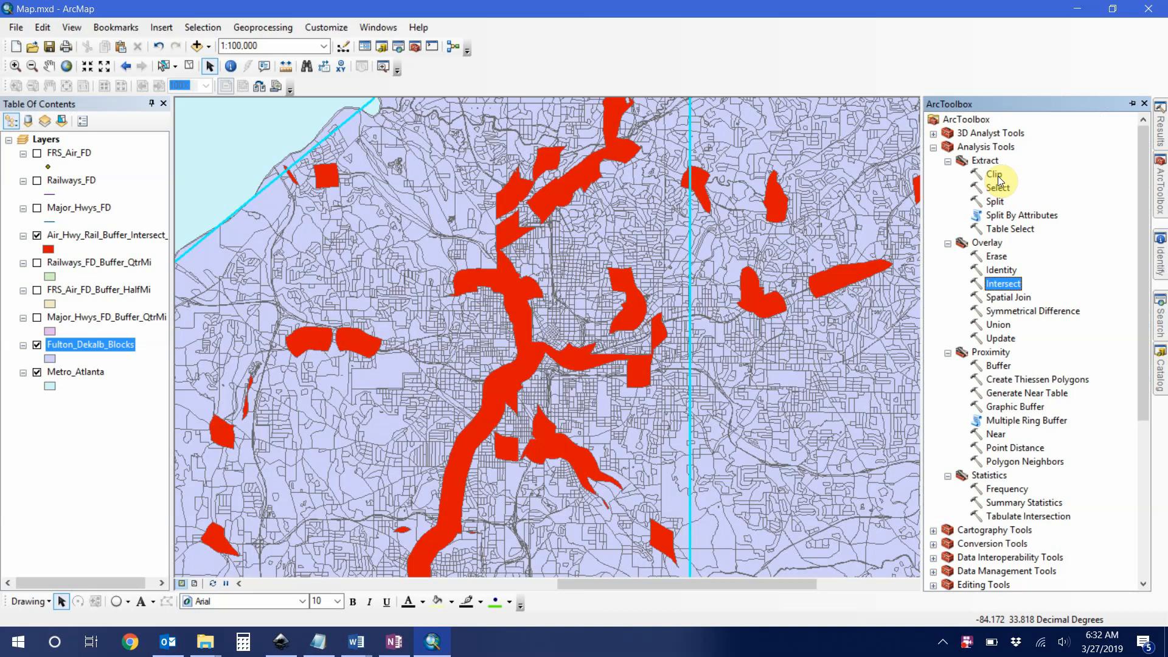
pyautogui.click(998, 177)
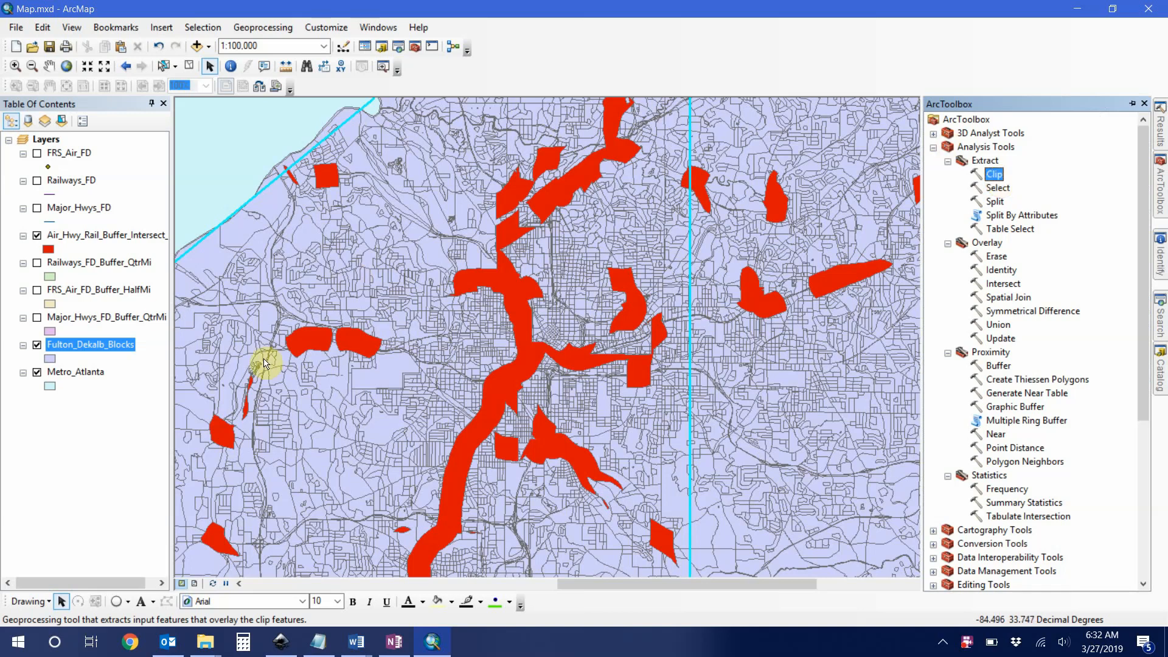
# Restyle the intersect layer with no fill and a red outline of width 2.
pyautogui.click(50, 251)
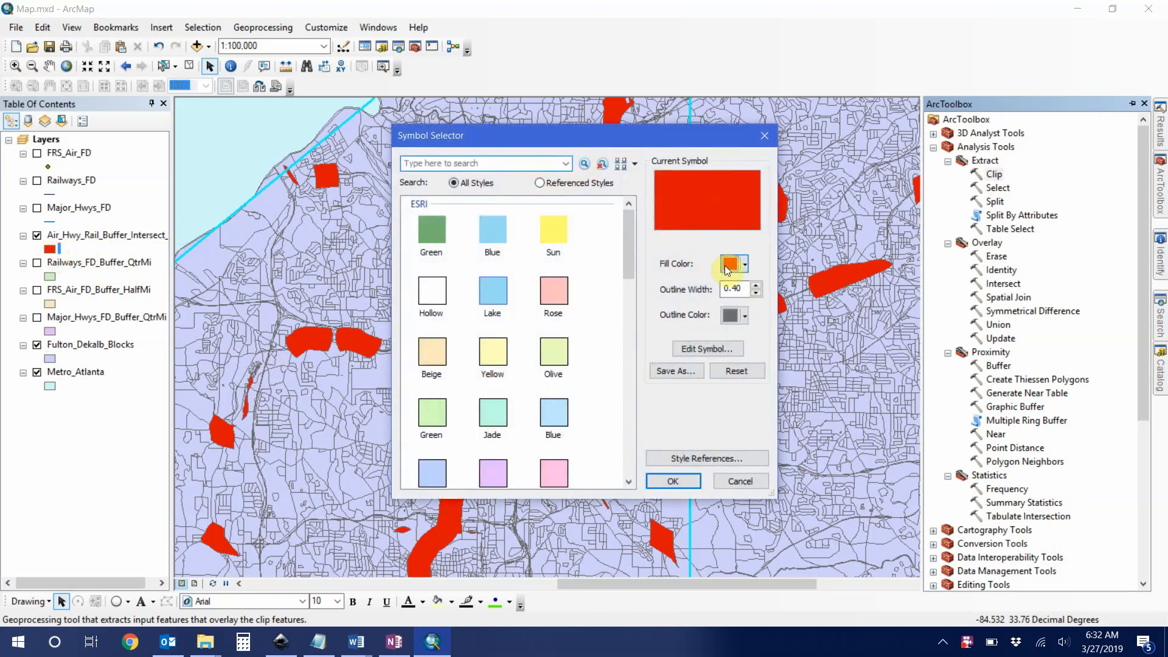
pyautogui.click(730, 263)
pyautogui.click(722, 286)
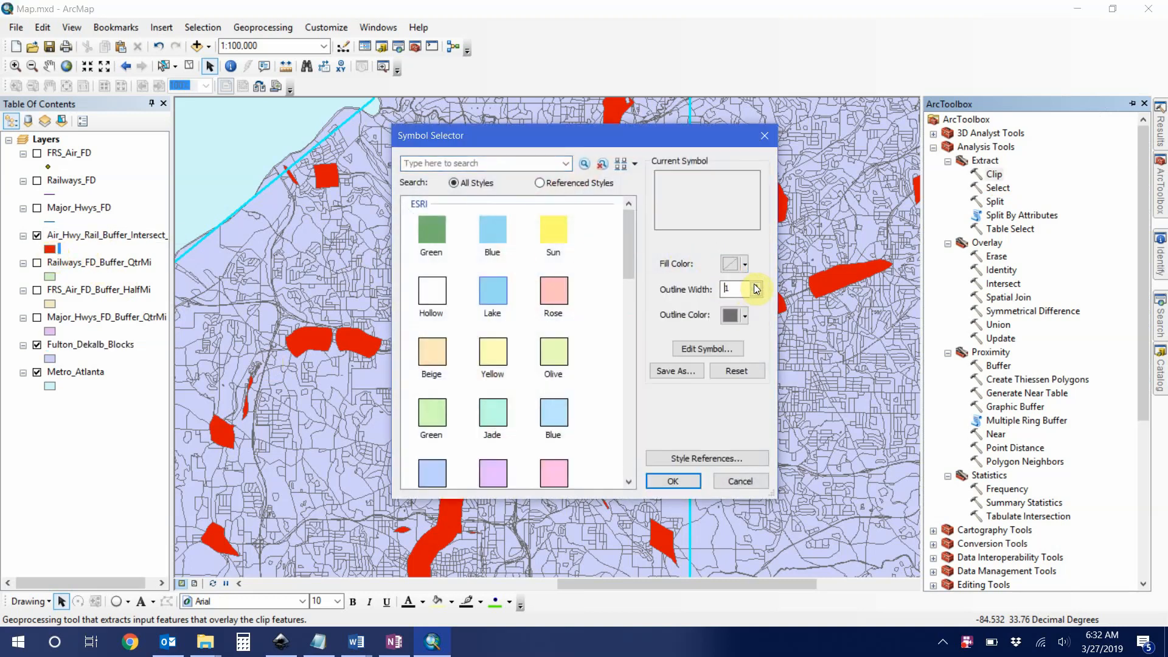
pyautogui.click(755, 285)
pyautogui.click(744, 315)
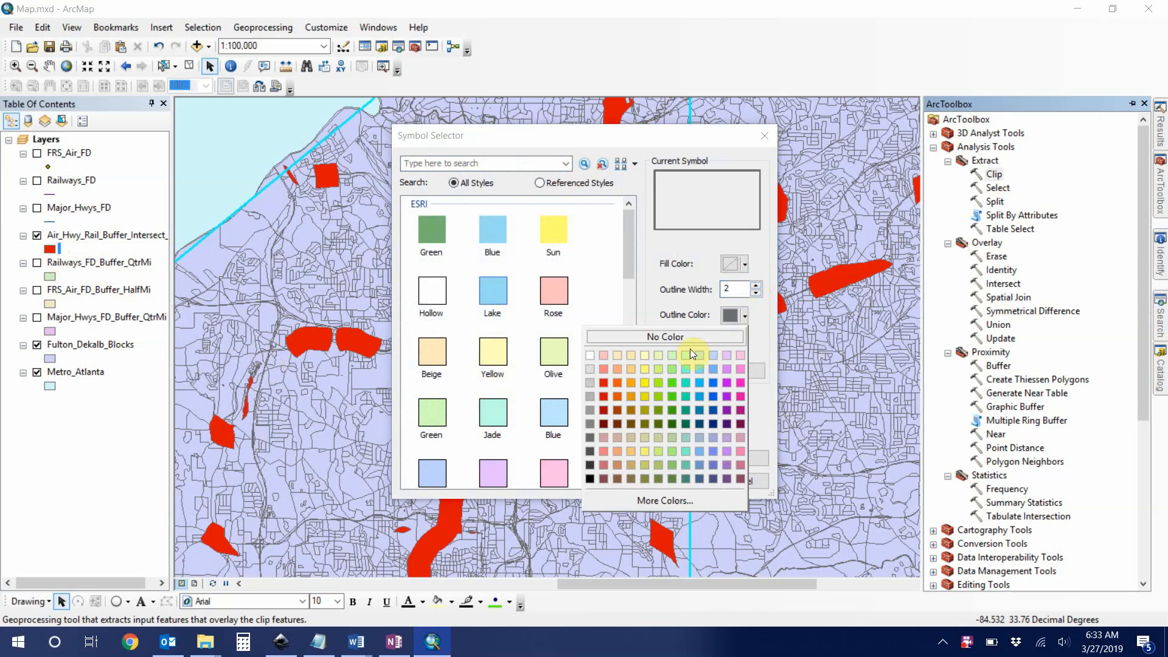
pyautogui.click(608, 382)
pyautogui.click(684, 480)
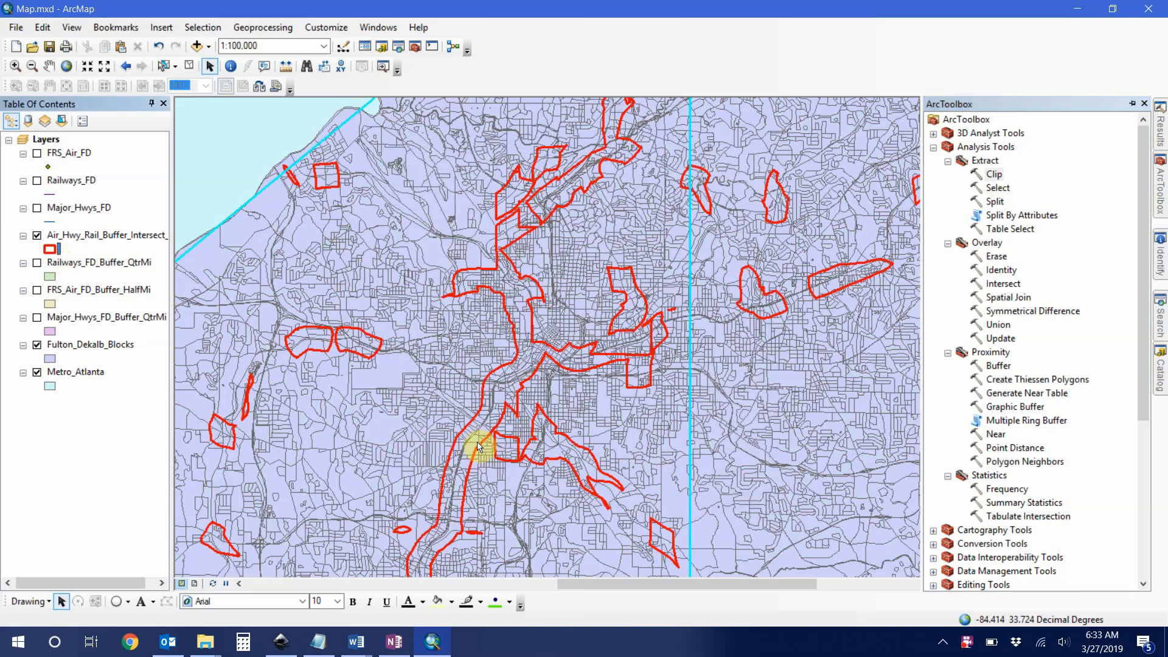
# Inspect the census blocks cut by a red intersect outline west of downtown, and identify the attributes of one block on its northern edge.
pyautogui.scroll(-2, 469, 465)
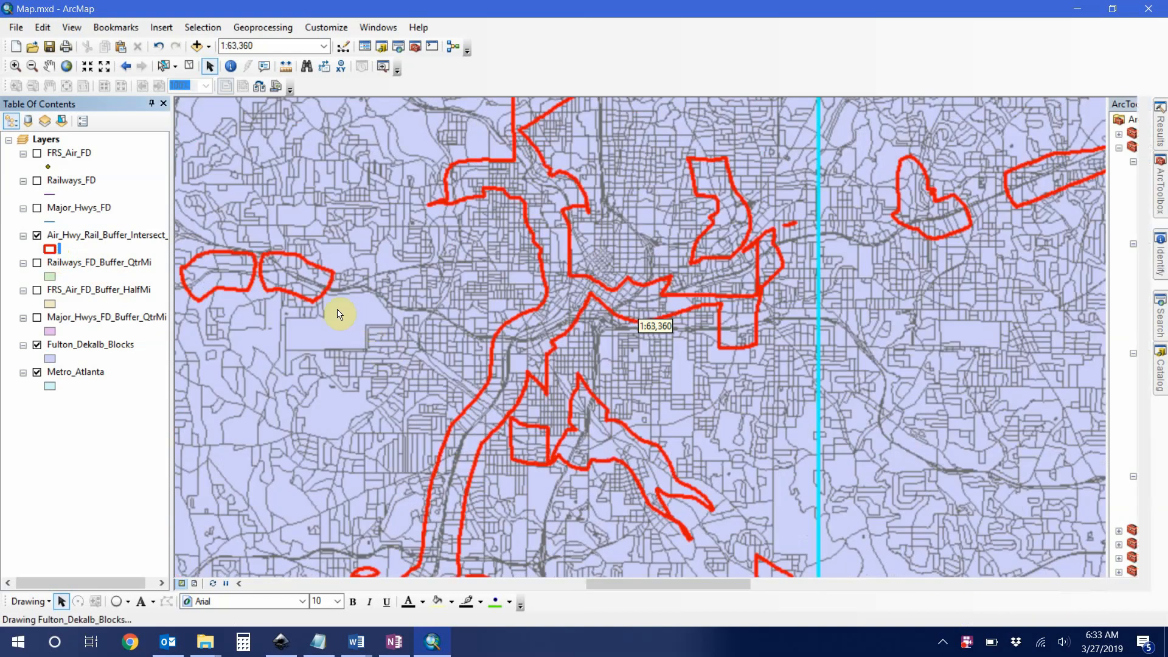
pyautogui.scroll(-4, 338, 314)
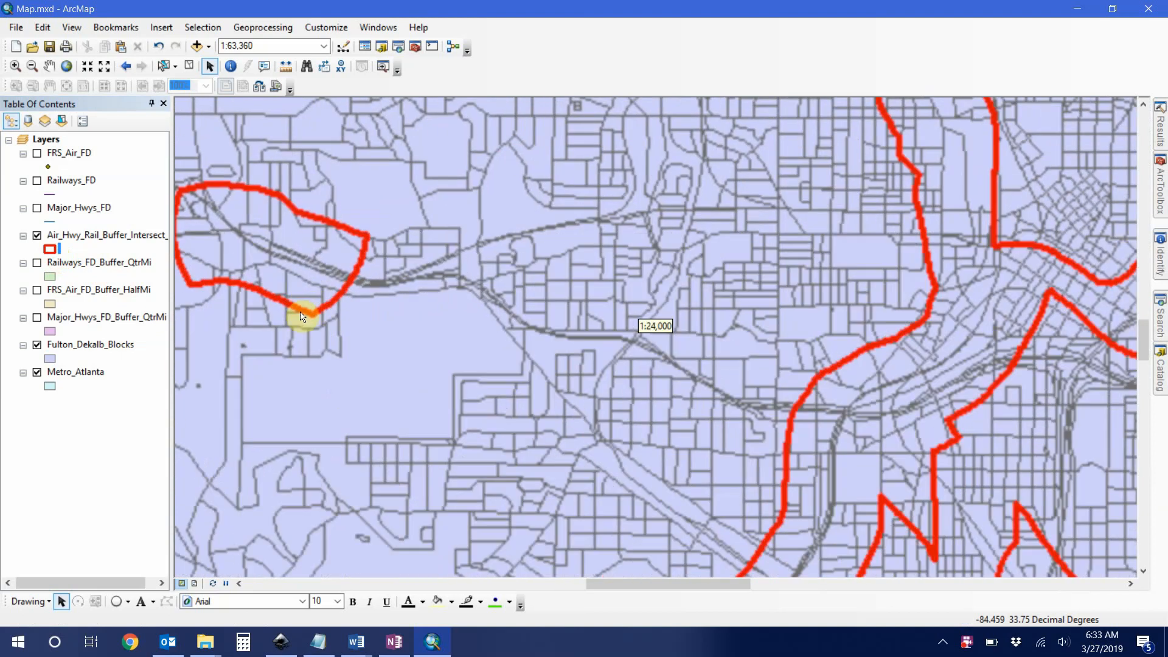
pyautogui.scroll(-2, 300, 314)
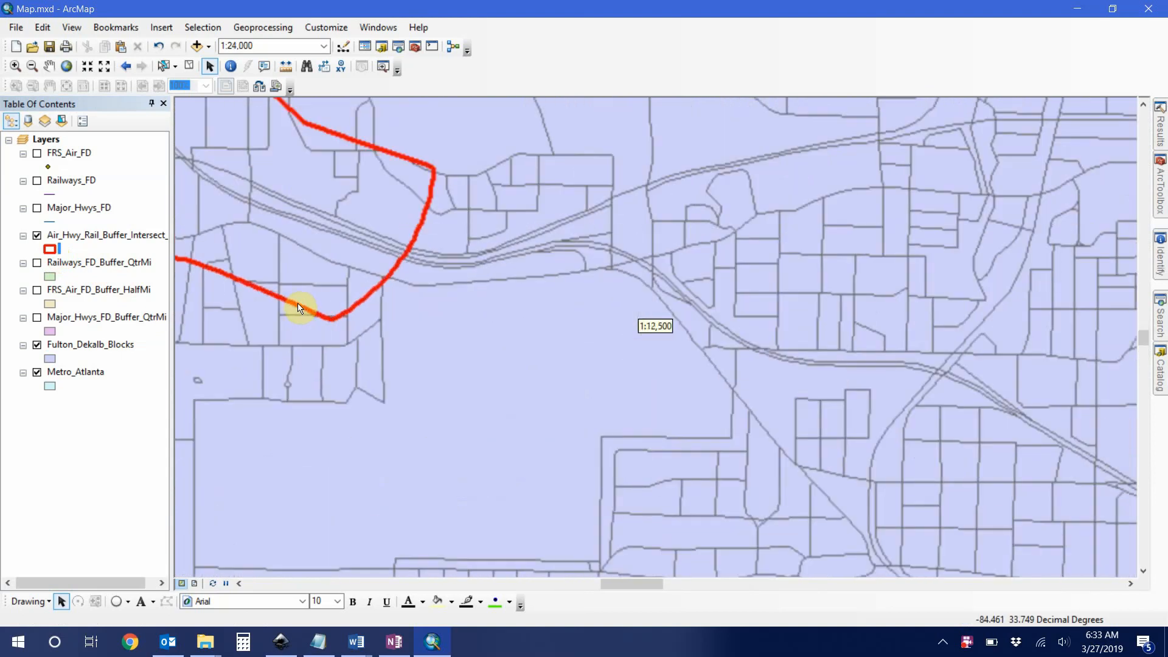
pyautogui.moveTo(290, 291); pyautogui.dragTo(504, 346)
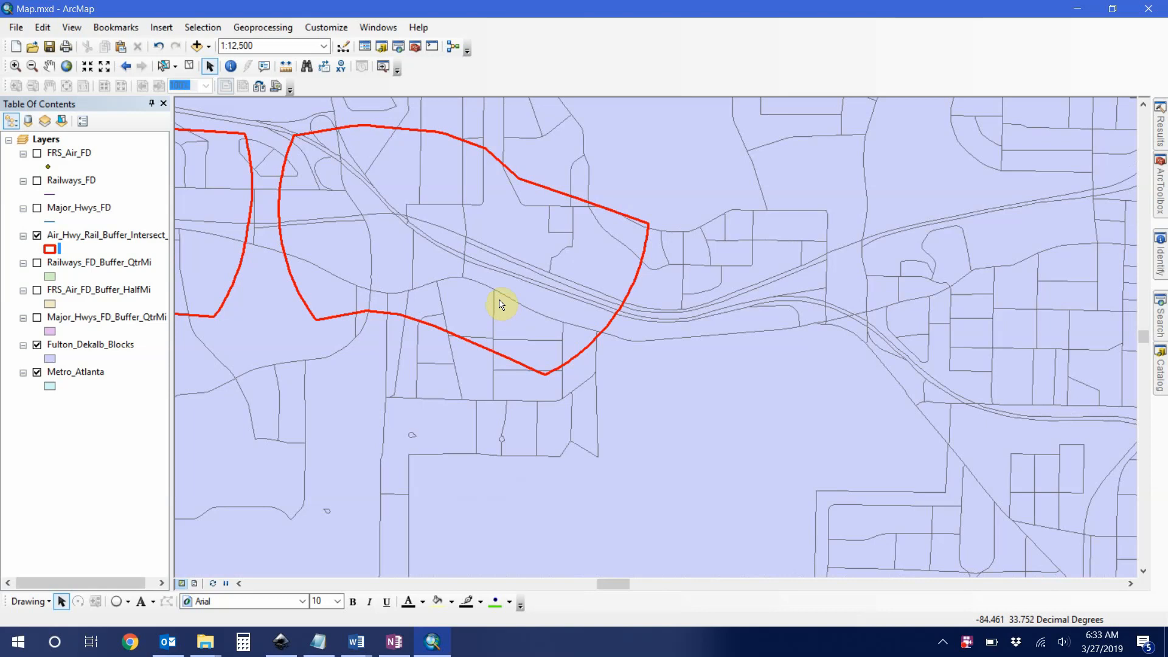
pyautogui.moveTo(435, 203); pyautogui.dragTo(520, 358)
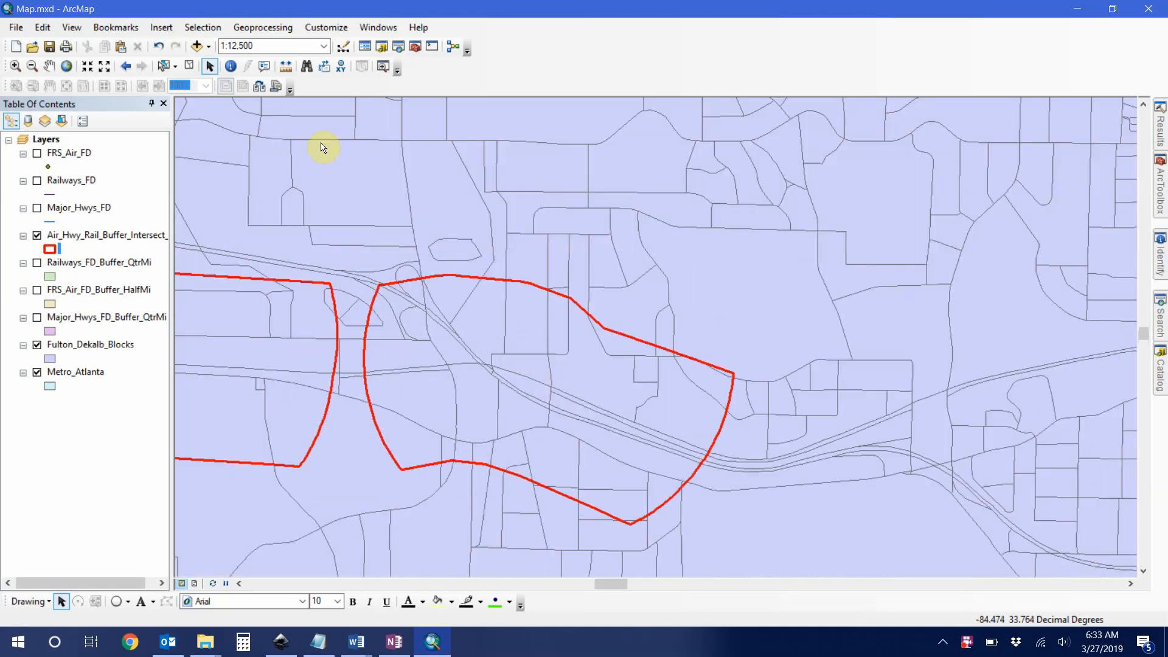
pyautogui.click(231, 66)
pyautogui.click(534, 263)
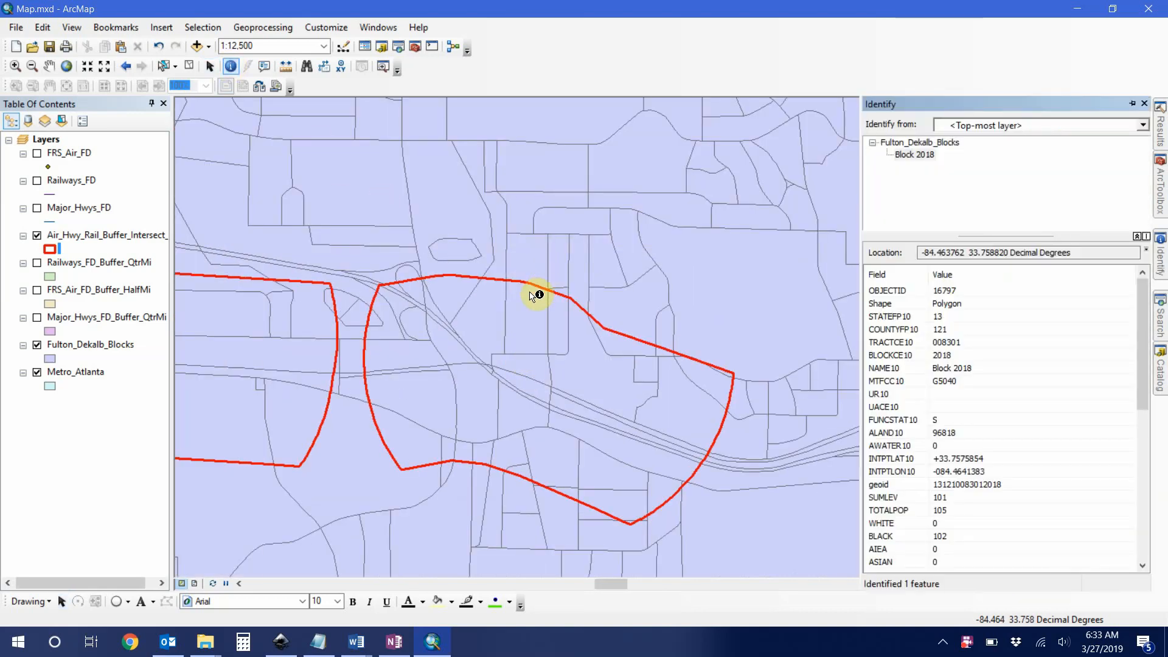
pyautogui.click(210, 66)
pyautogui.moveTo(476, 245); pyautogui.dragTo(381, 161)
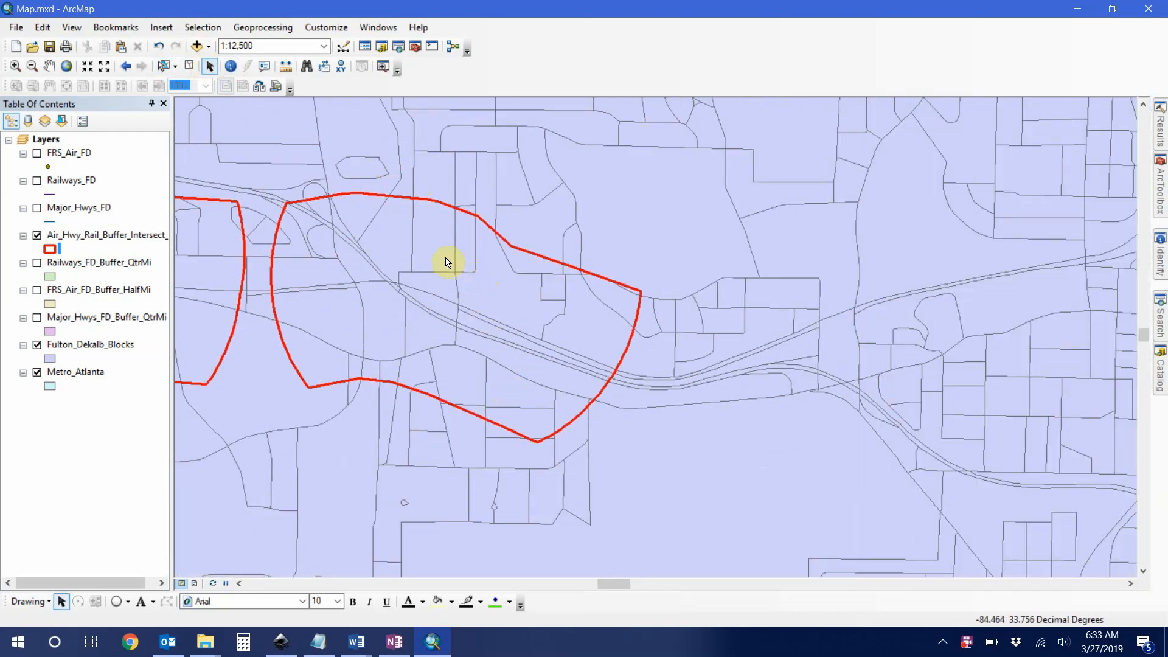
# Select a census block crossing the red intersect outline's northern edge and one fully inside it for comparison, and clear the selection.
pyautogui.click(169, 66)
pyautogui.click(452, 182)
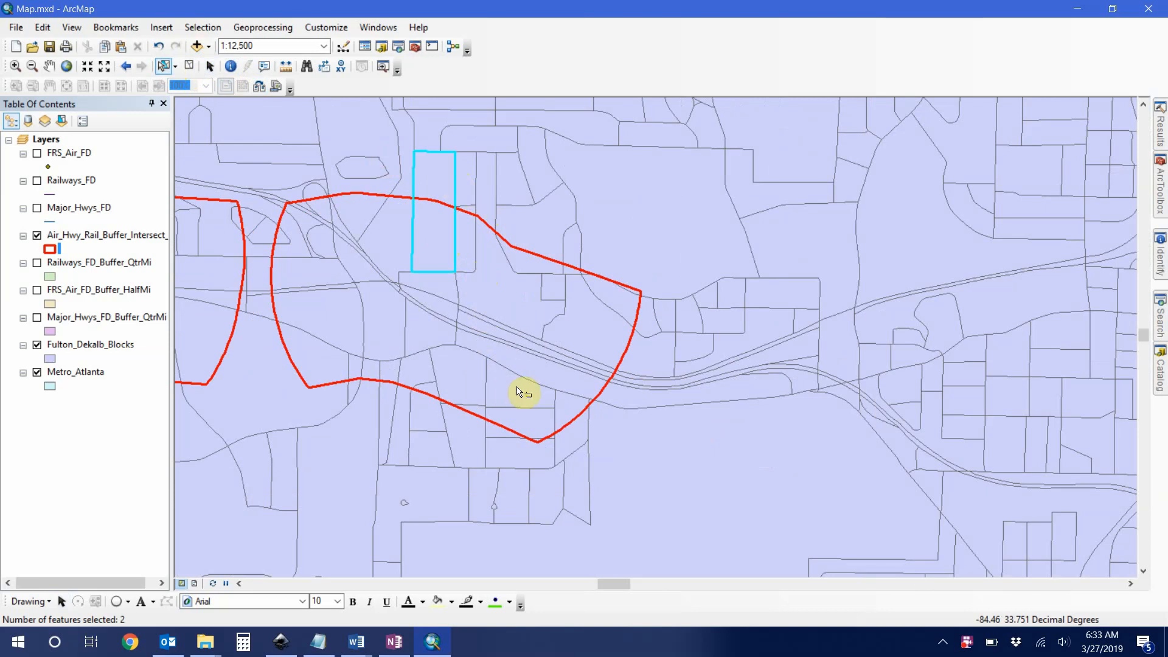
pyautogui.click(514, 394)
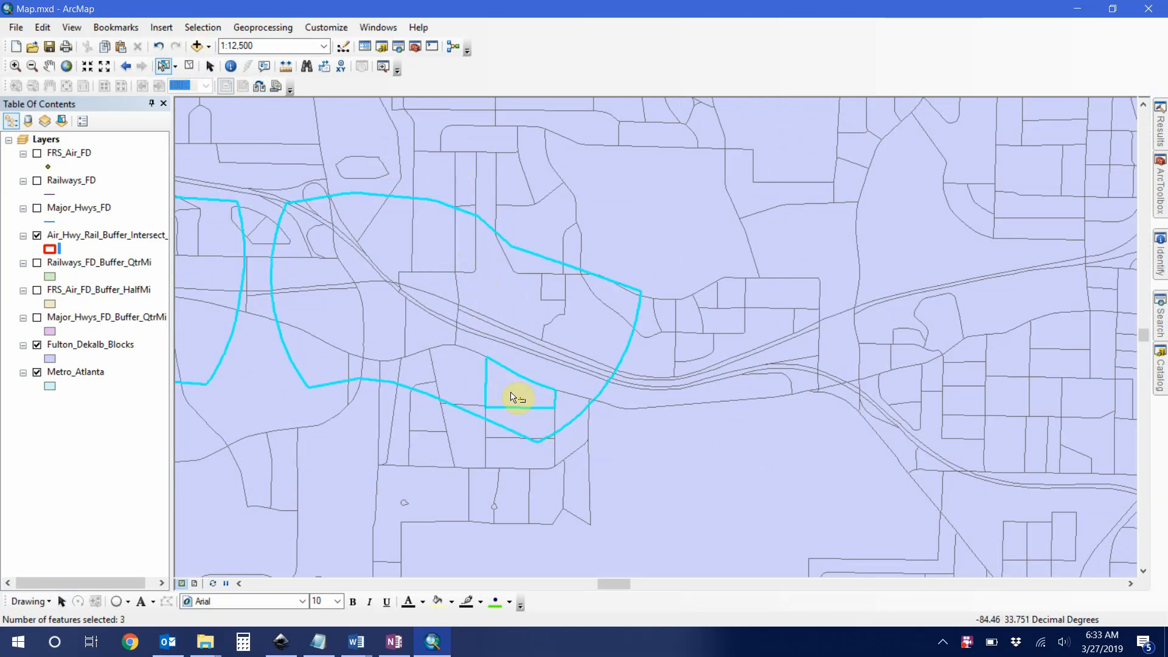
pyautogui.click(189, 65)
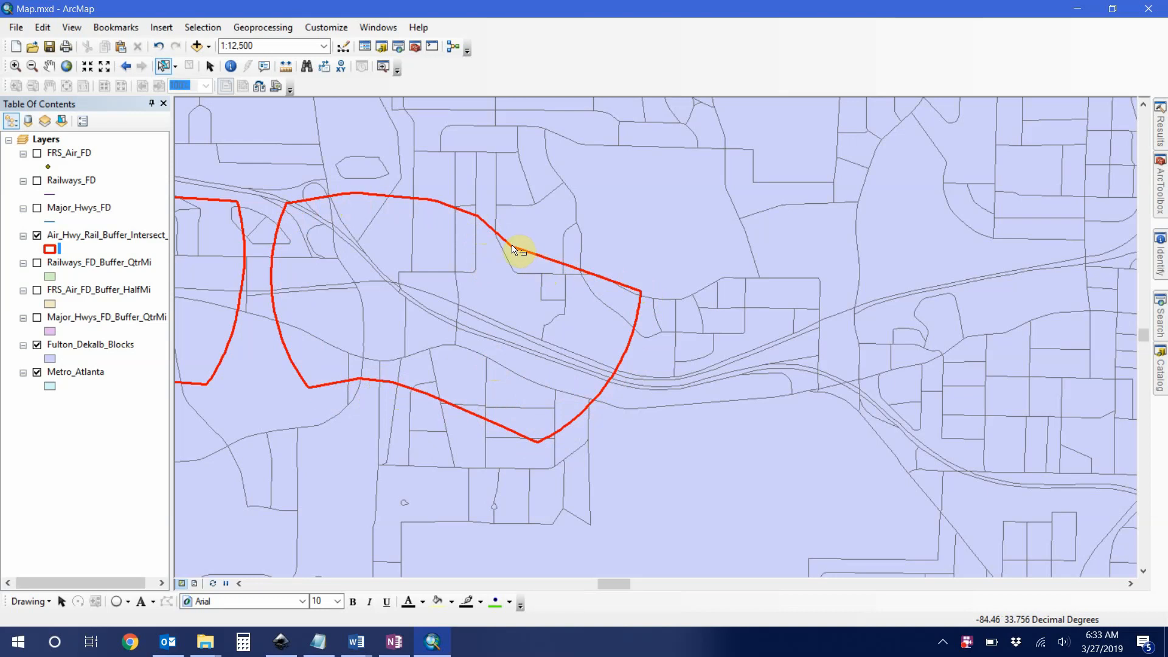
# Highlight the narrow rectangular block crossing the outline's northern edge to examine how the boundary splits it, and clear the selection.
pyautogui.click(438, 167)
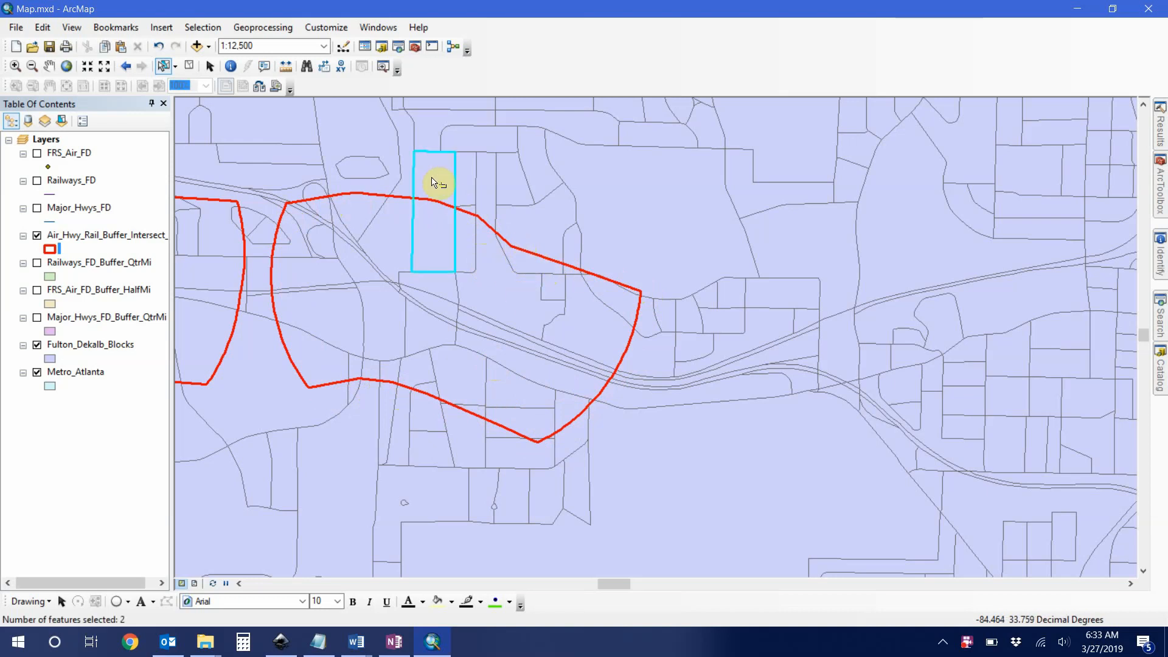
pyautogui.moveTo(421, 147); pyautogui.dragTo(432, 216)
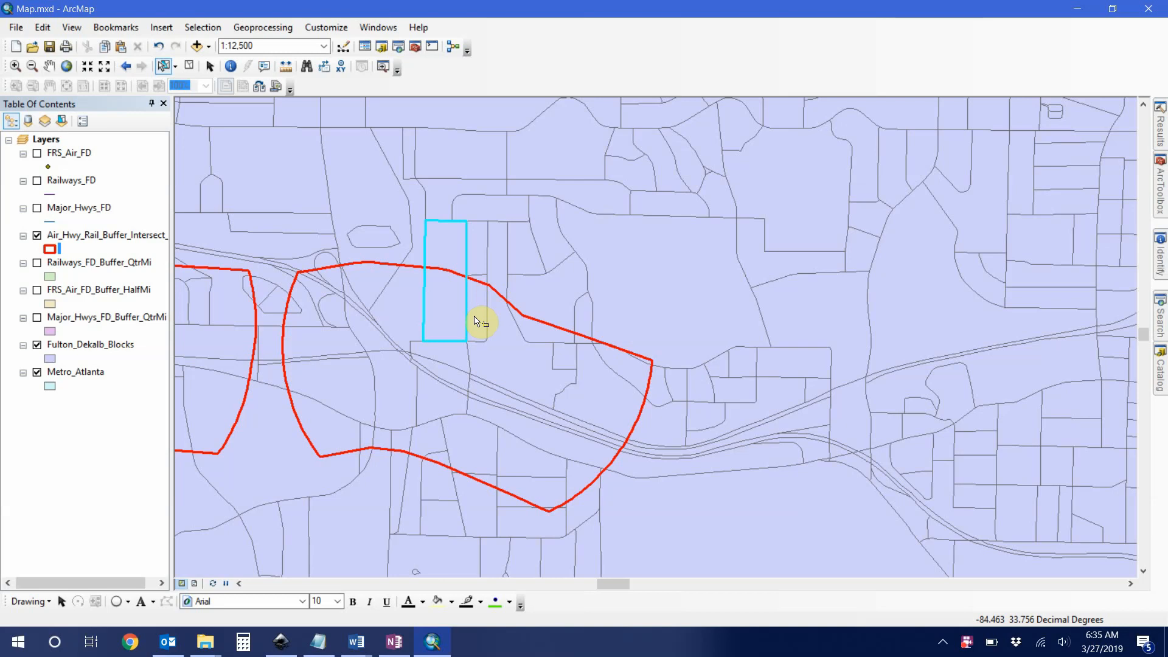
pyautogui.scroll(2, 480, 323)
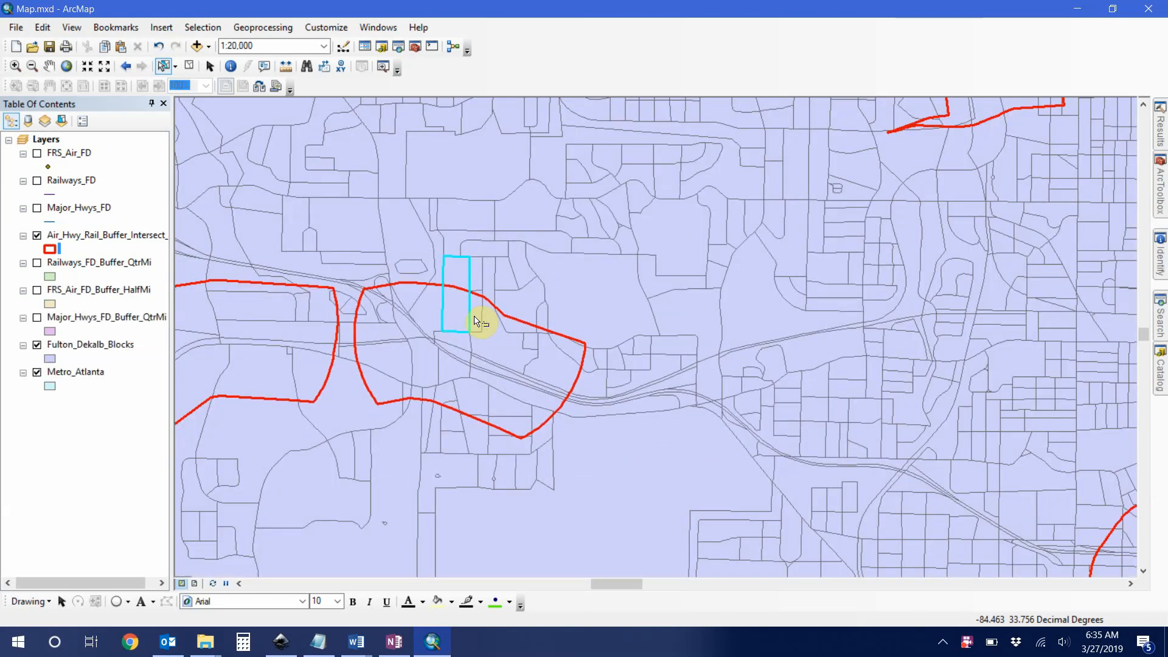
pyautogui.click(212, 67)
pyautogui.click(189, 66)
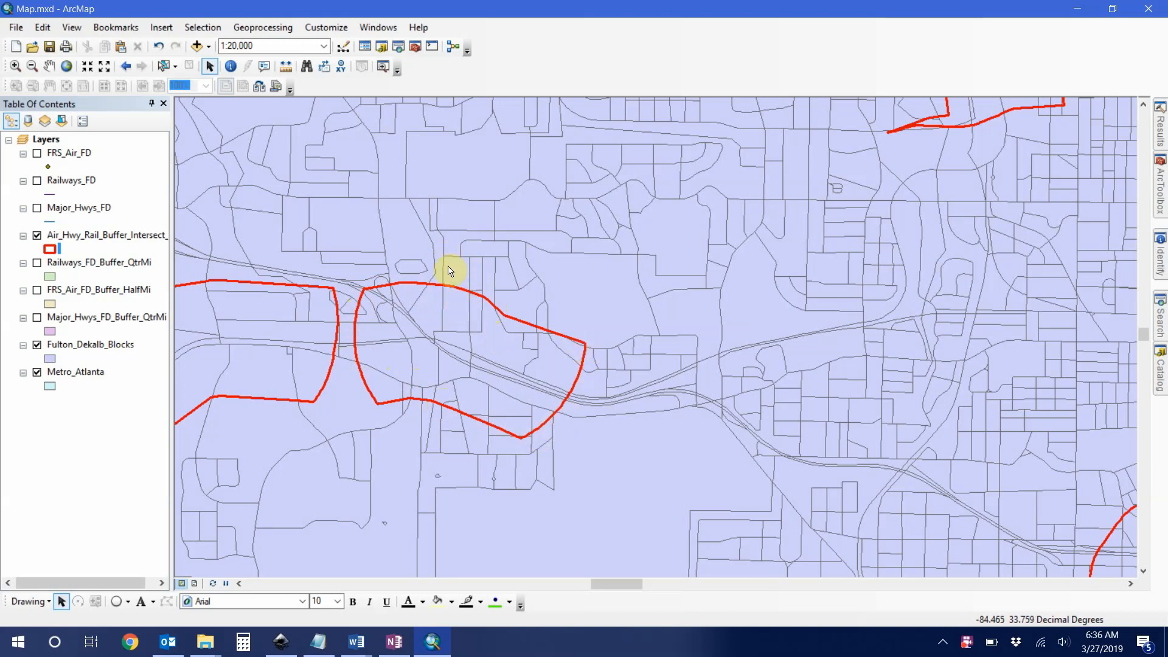
# Compare the narrow northern block with the irregular block crossing the outline's northeastern edge by selecting each, and clear the selection.
pyautogui.click(166, 66)
pyautogui.moveTo(480, 292); pyautogui.dragTo(455, 261)
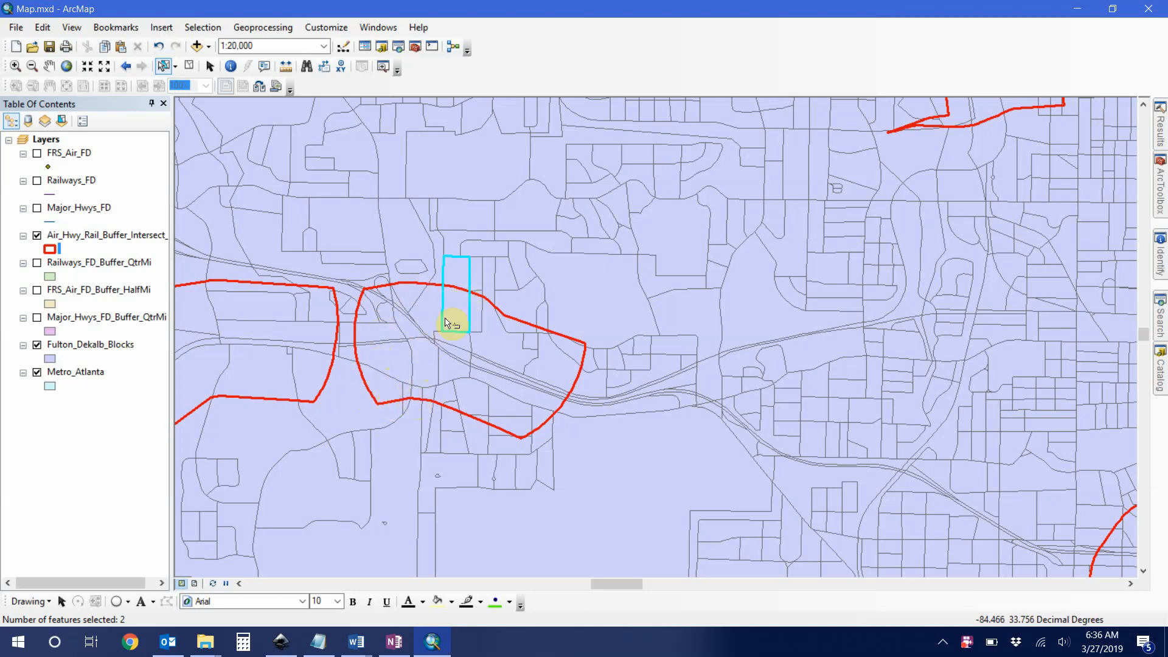
pyautogui.click(535, 296)
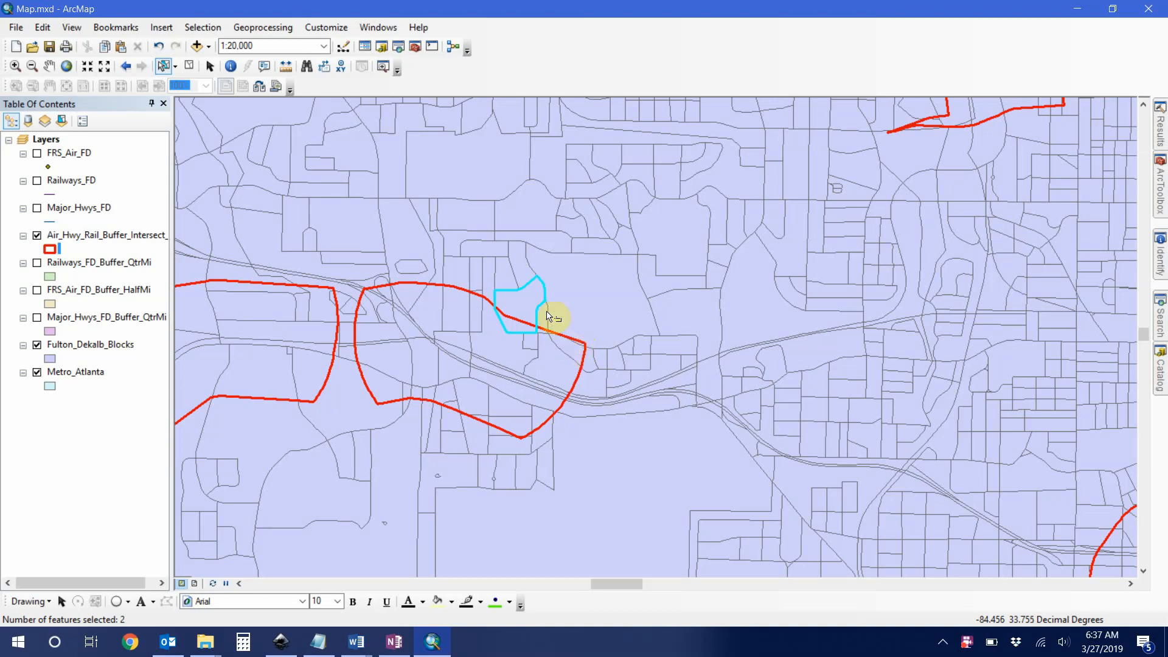
pyautogui.click(190, 67)
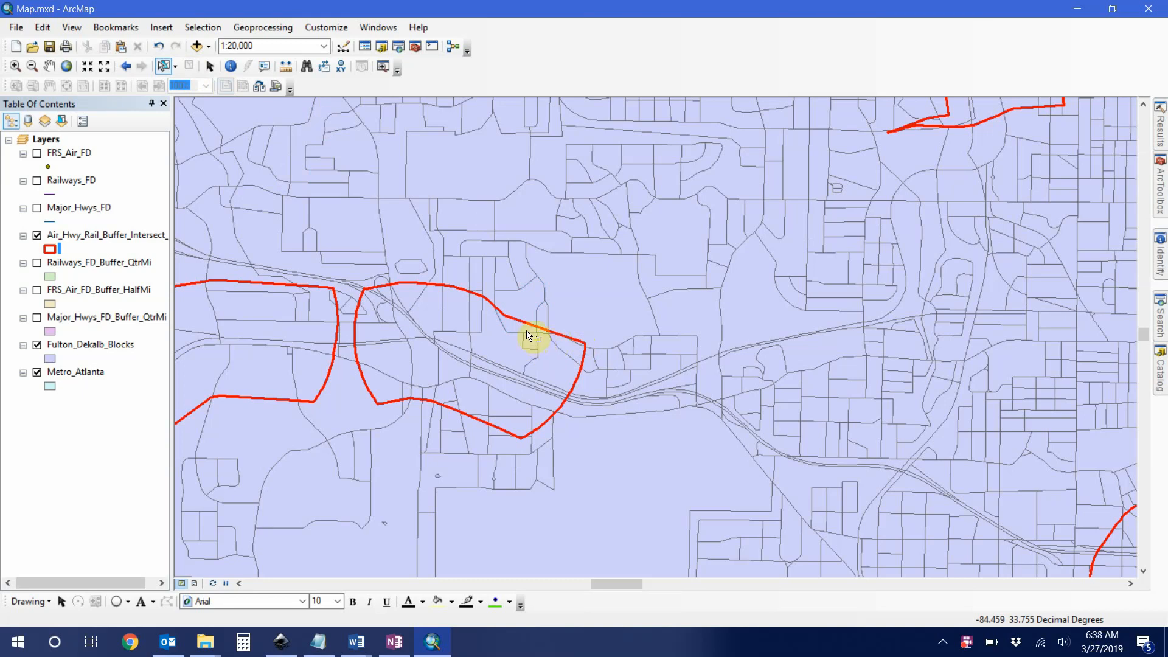
pyautogui.click(210, 66)
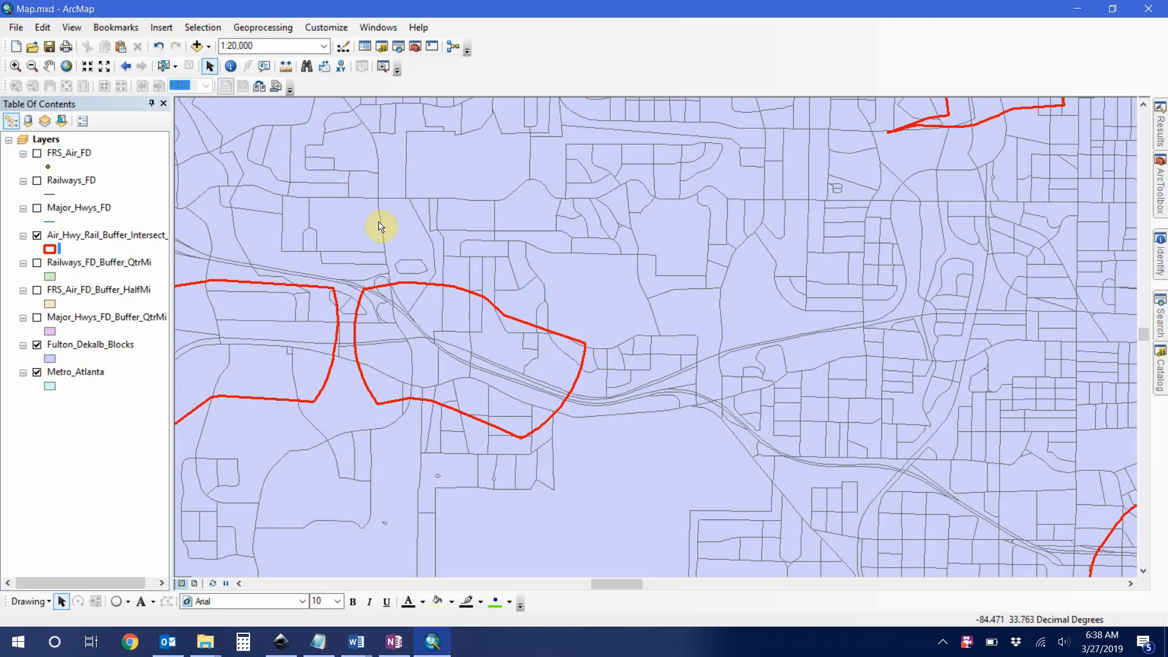
# Start the Clip tool, allow the ActiveX interaction, and set Fulton_Dekalb_Blocks as the input features.
pyautogui.scroll(2, 411, 247)
pyautogui.scroll(3, 490, 268)
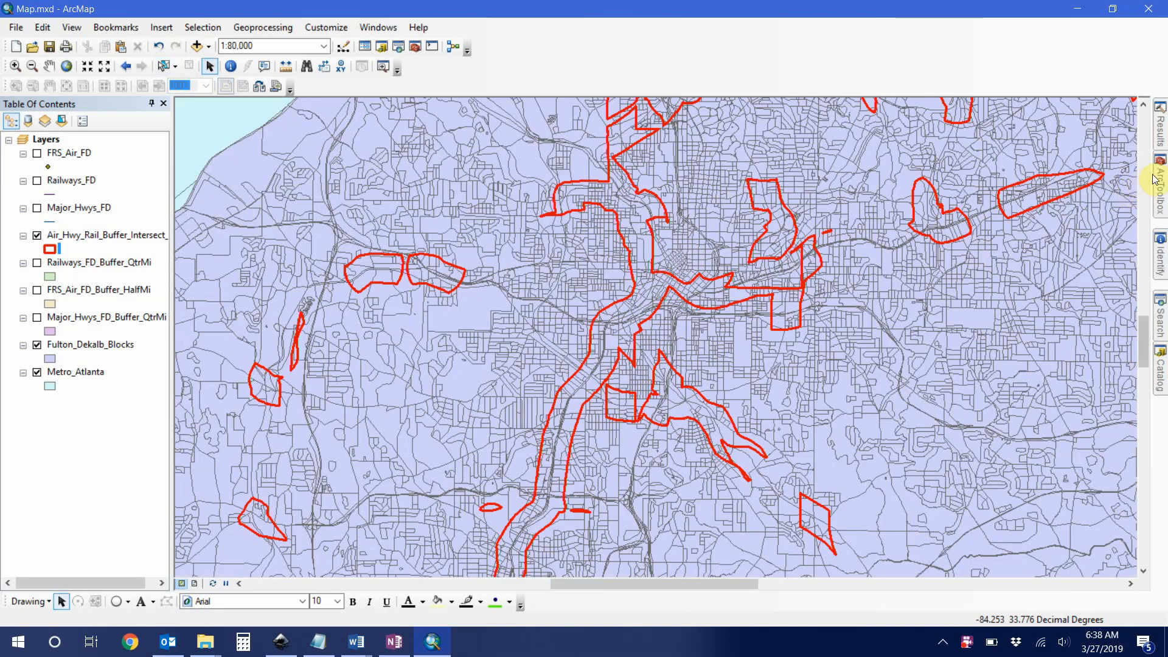
pyautogui.click(1160, 185)
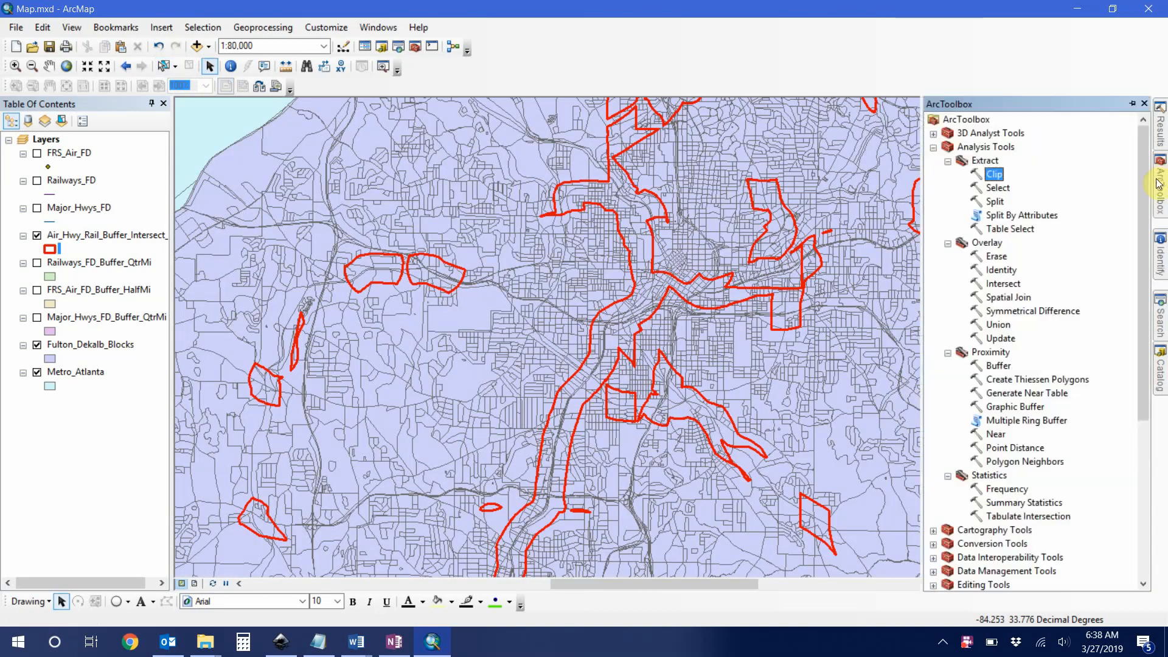
pyautogui.doubleClick(994, 175)
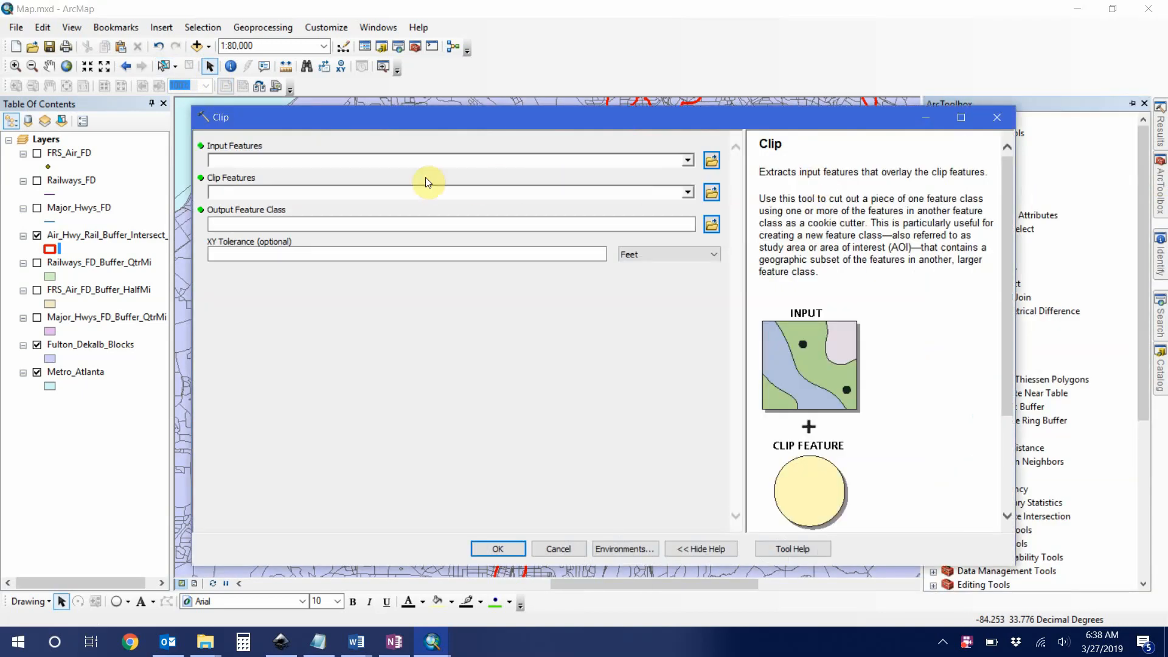
pyautogui.click(368, 160)
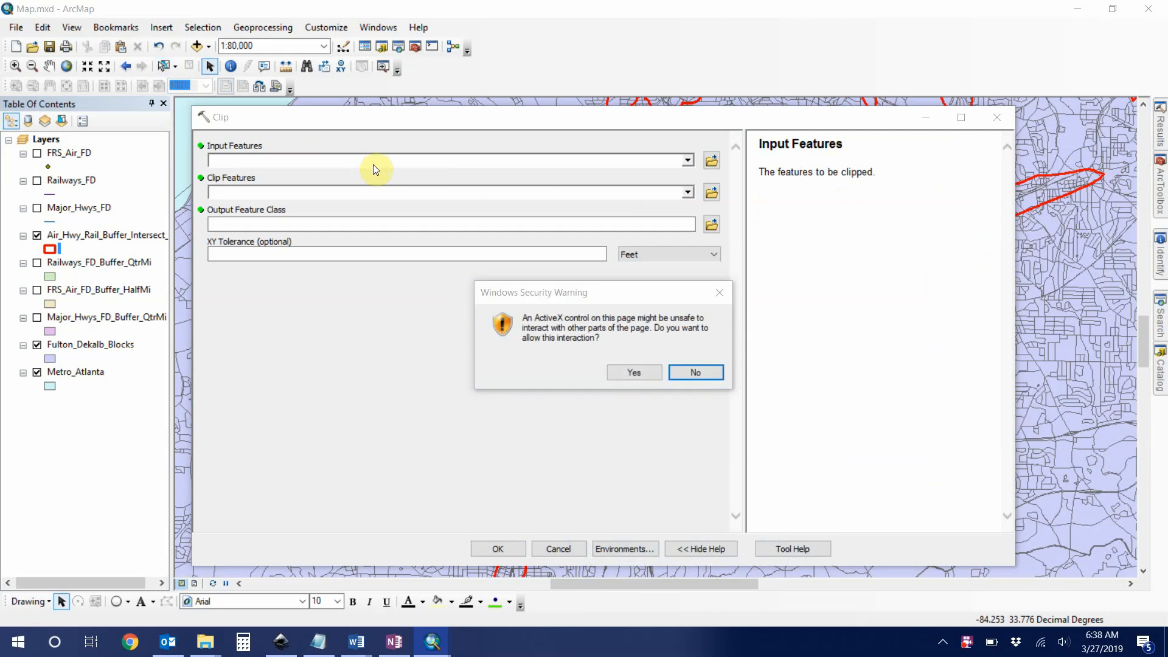
pyautogui.click(630, 371)
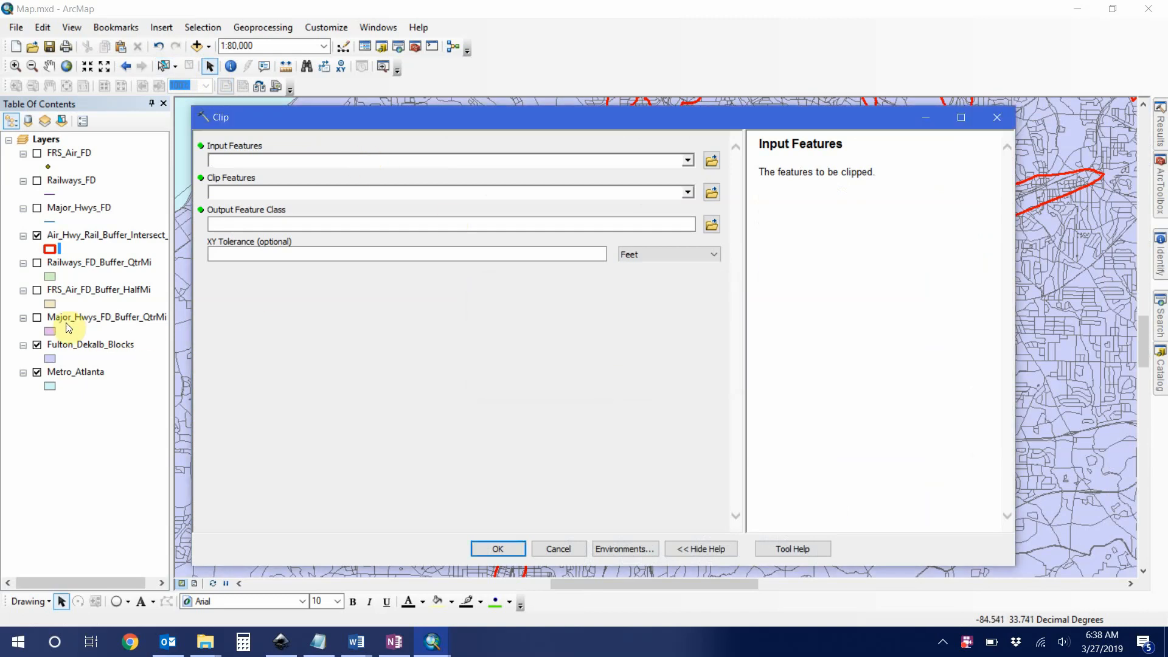
pyautogui.click(76, 345)
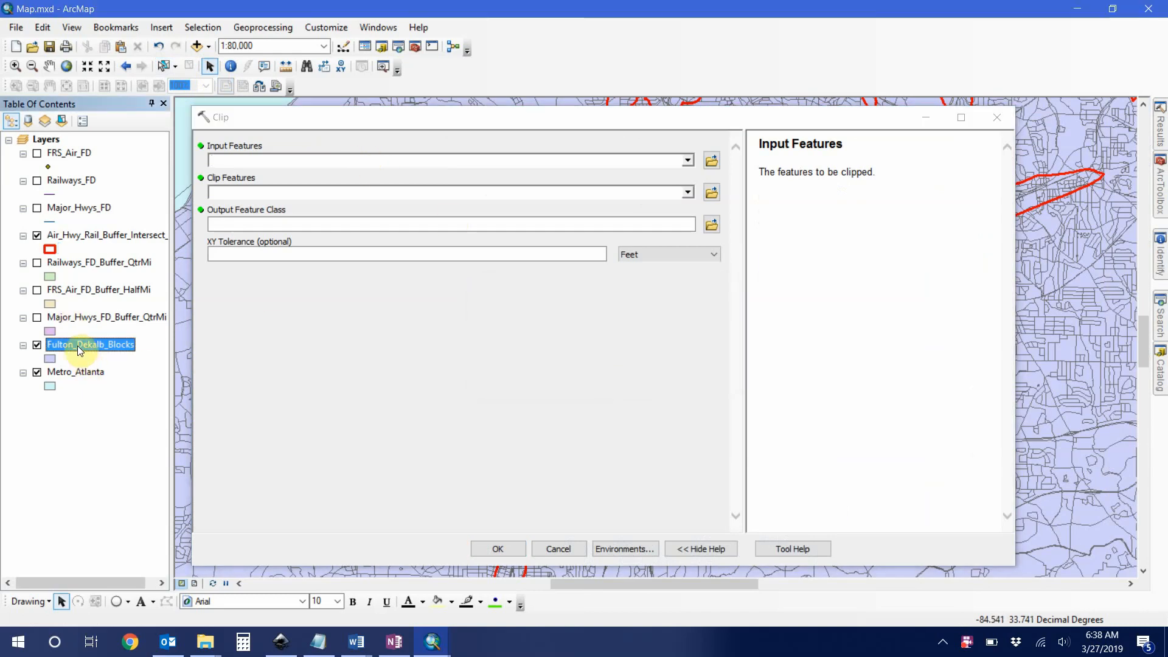
pyautogui.moveTo(78, 345); pyautogui.dragTo(253, 163)
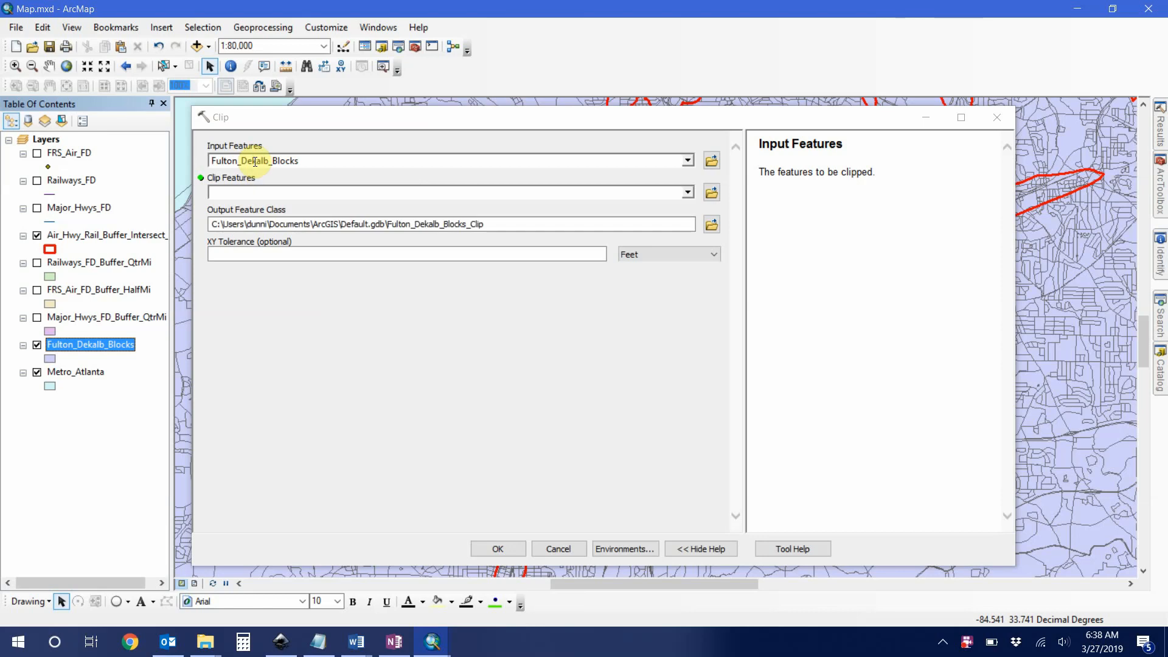
# Set Air_Hwy_Rail_Buffer_Intersect_FD as the clip features.
pyautogui.click(304, 193)
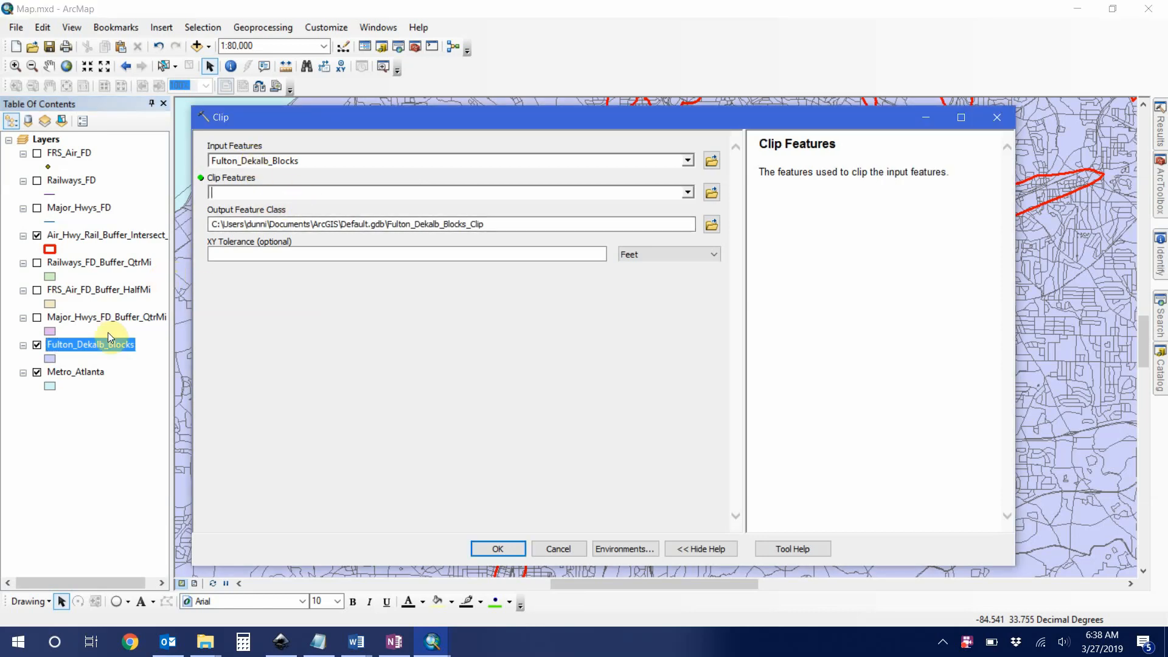
pyautogui.click(74, 372)
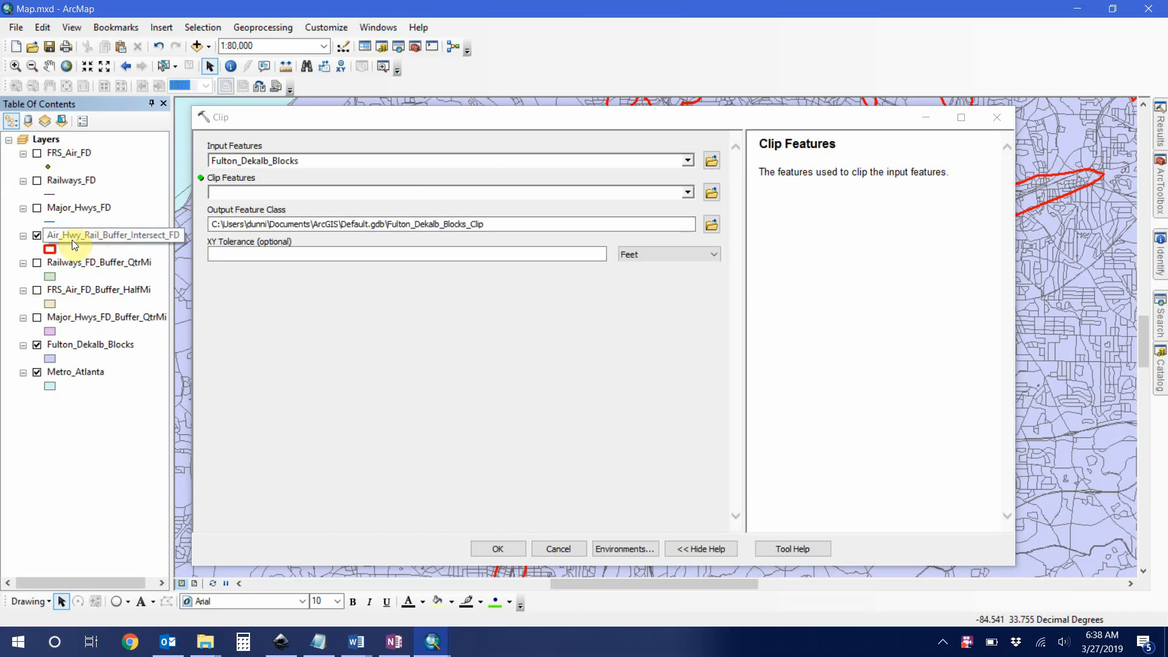
pyautogui.moveTo(72, 240); pyautogui.dragTo(235, 193)
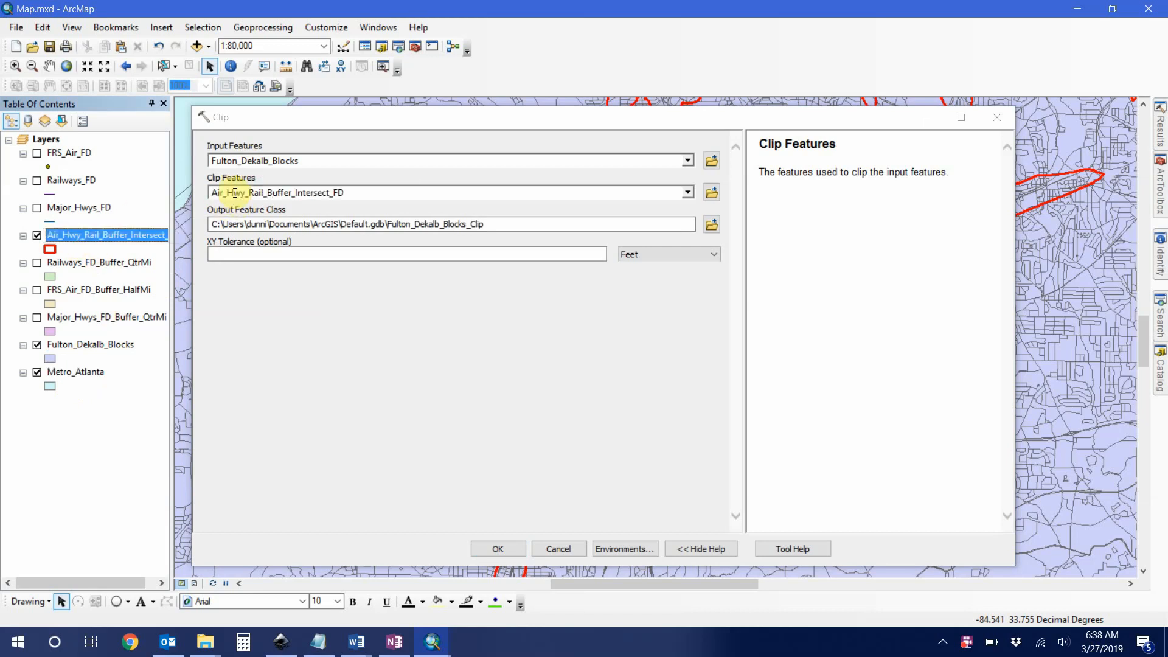
# Name the clip output Population_in_Tri_Buffer_FD in the Output folder and run the clip.
pyautogui.click(711, 224)
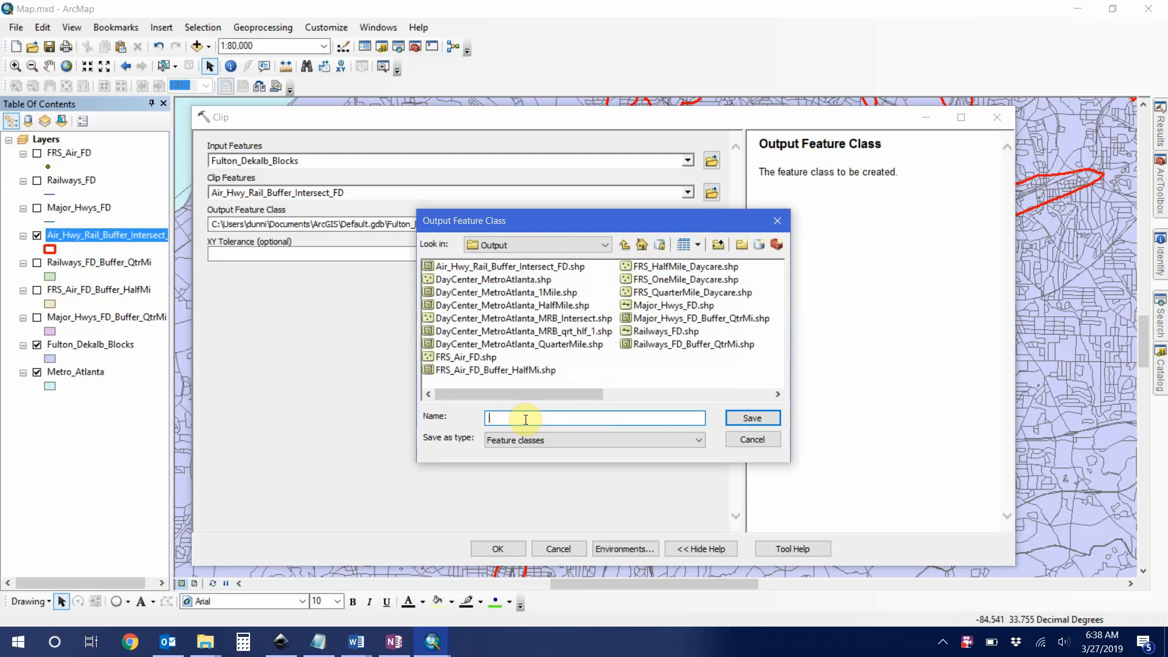
pyautogui.write('Population')
pyautogui.write('_in_Tri_Buffer_FD')
pyautogui.click(743, 417)
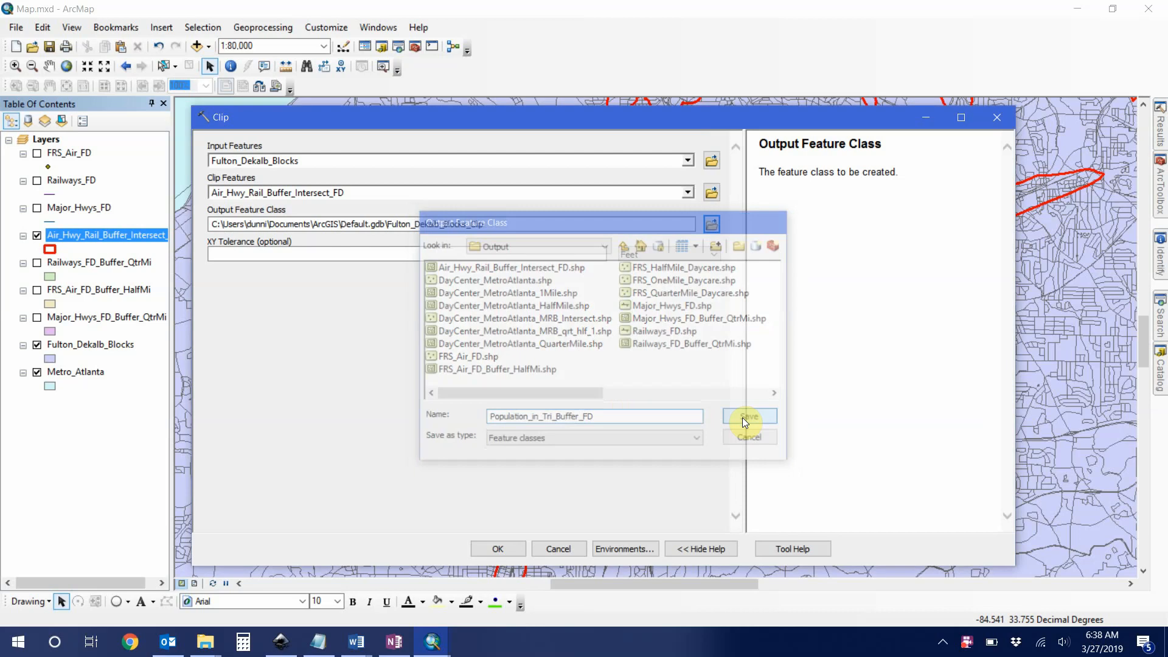
pyautogui.click(494, 551)
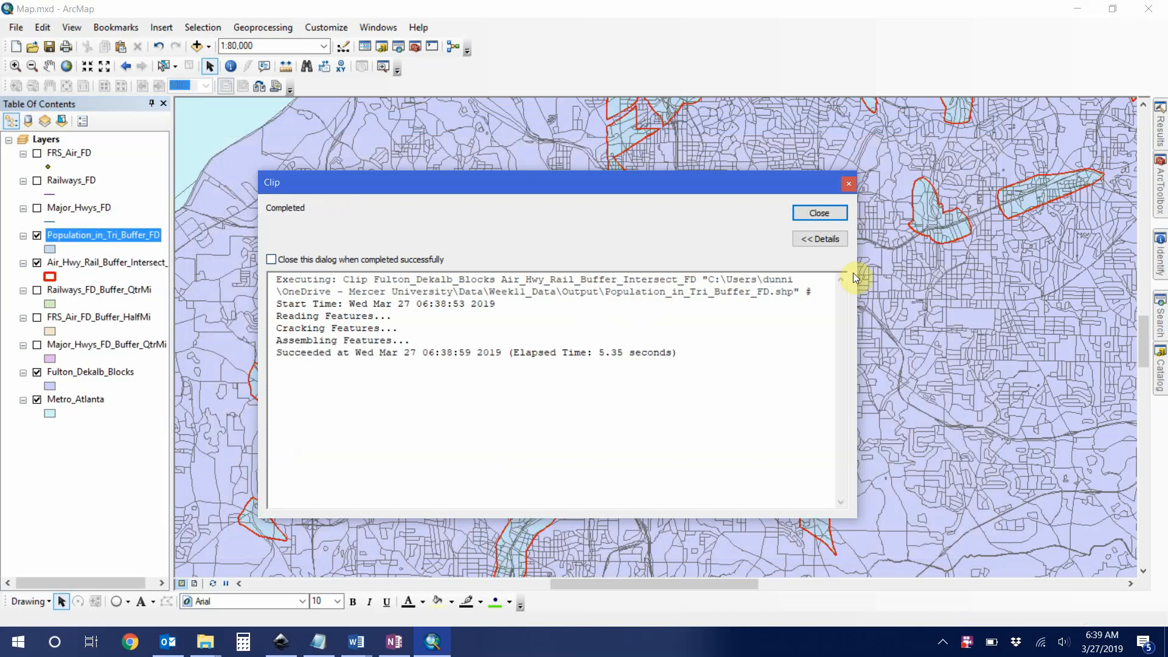
pyautogui.click(833, 219)
# Hide the Fulton_Dekalb_Blocks layer to inspect the clipped blocks inside the red intersect outlines.
pyautogui.scroll(-5, 623, 299)
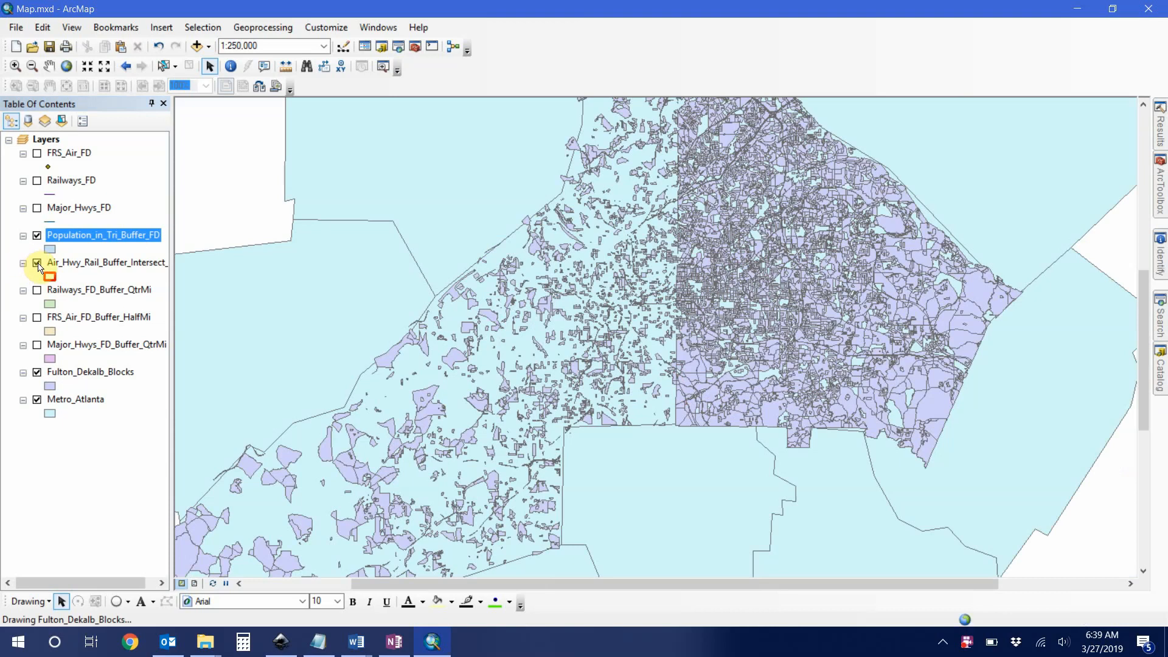
pyautogui.click(36, 372)
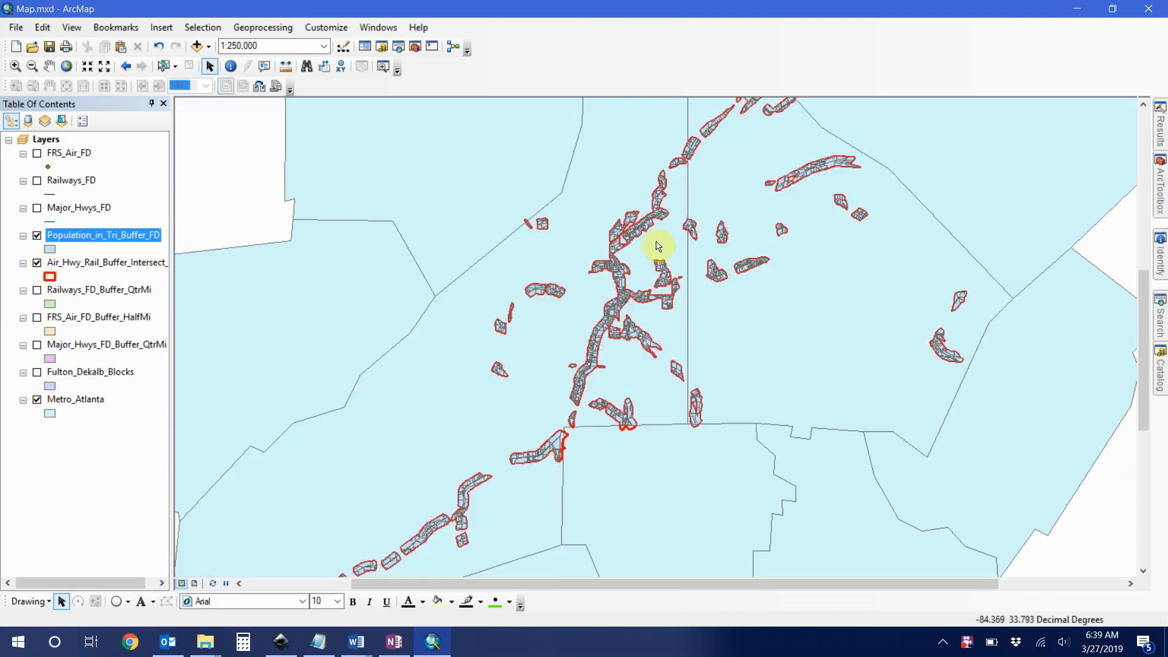
pyautogui.scroll(3, 649, 265)
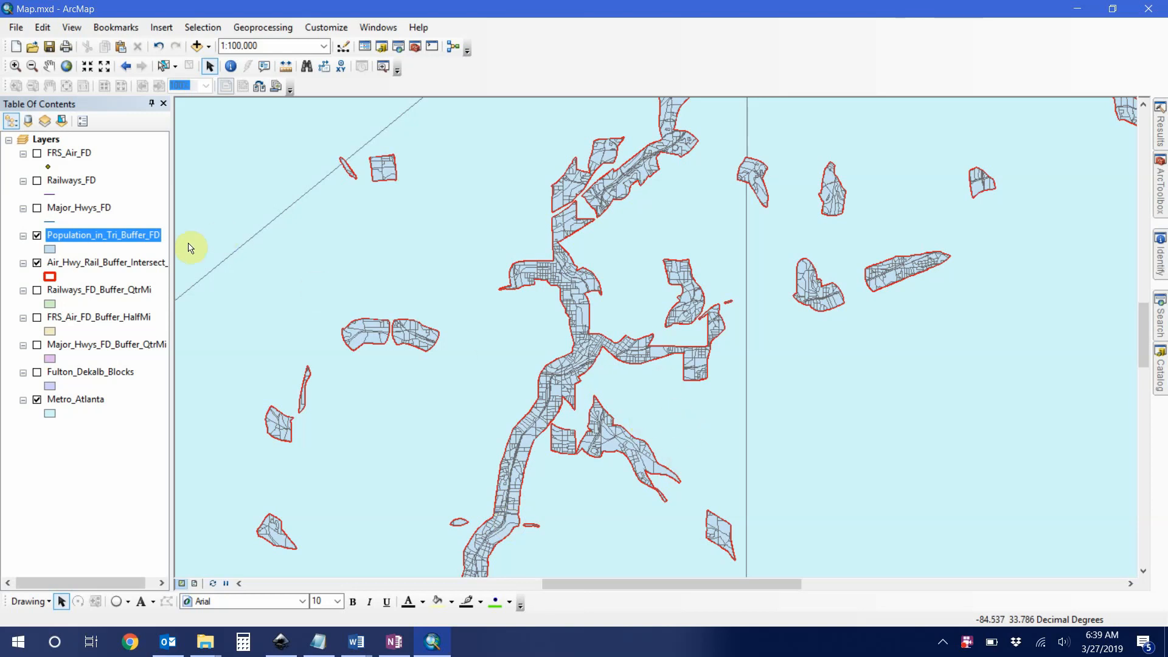
# Open the attribute table of Population_in_Tri_Buffer_FD and bring the TOTALPOP field into view.
pyautogui.click(140, 248)
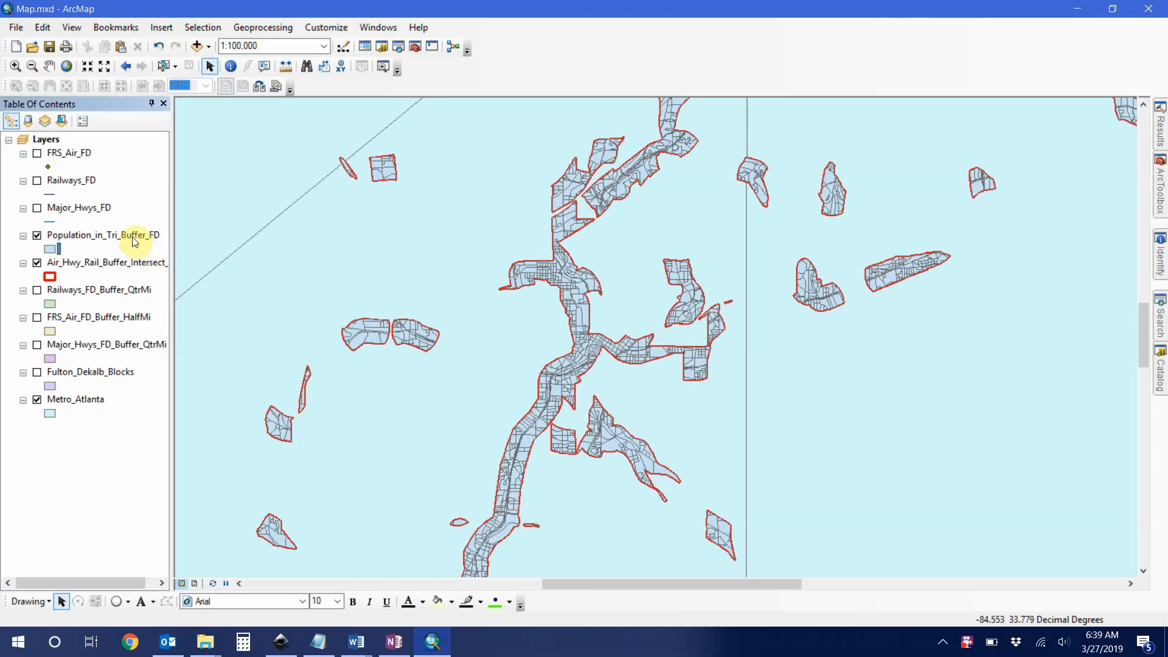
pyautogui.rightClick(135, 242)
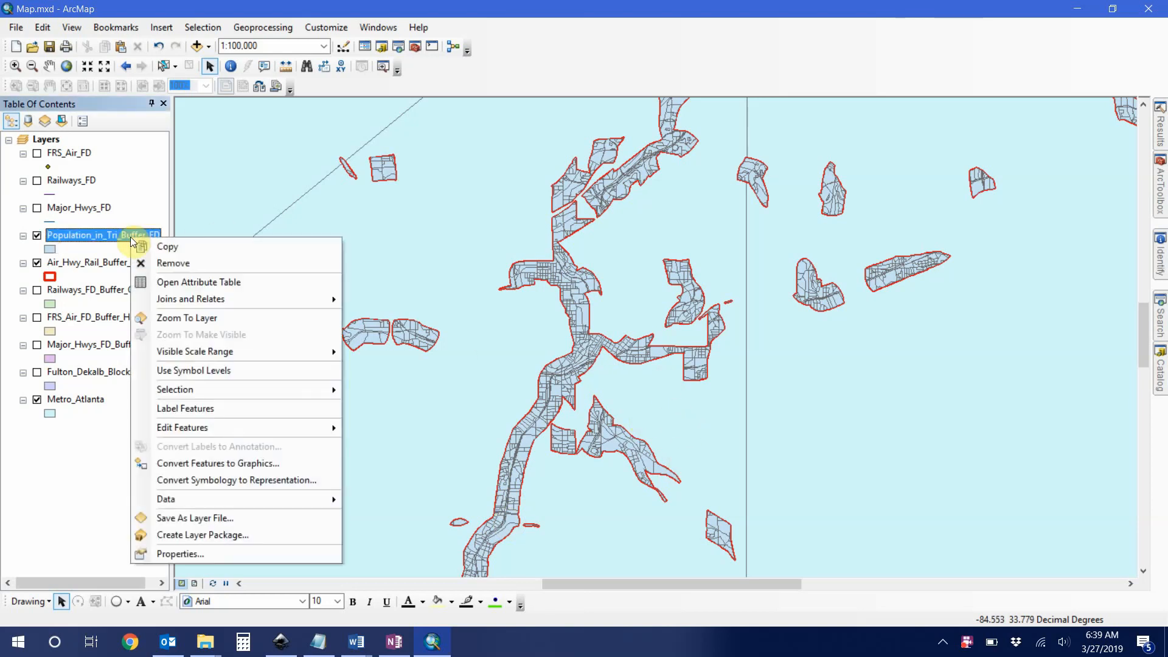
pyautogui.click(176, 285)
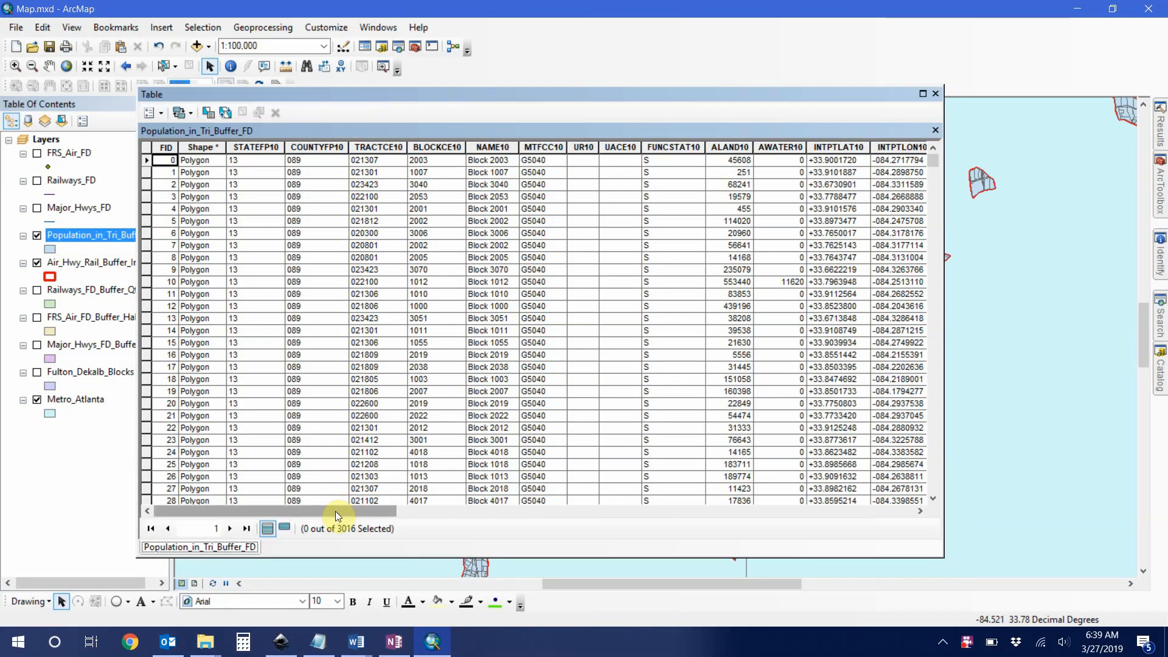
pyautogui.moveTo(335, 511); pyautogui.dragTo(513, 502)
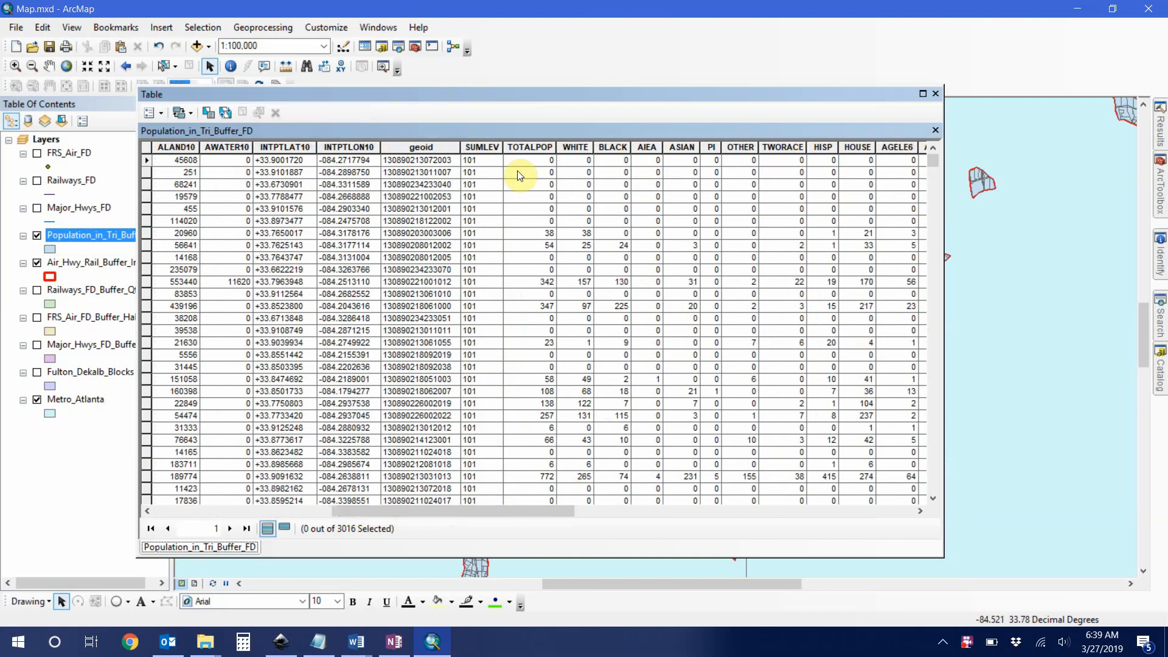
# Show the field statistics for TOTALPOP in the Population_in_Tri_Buffer_FD table and highlight the sum.
pyautogui.rightClick(530, 146)
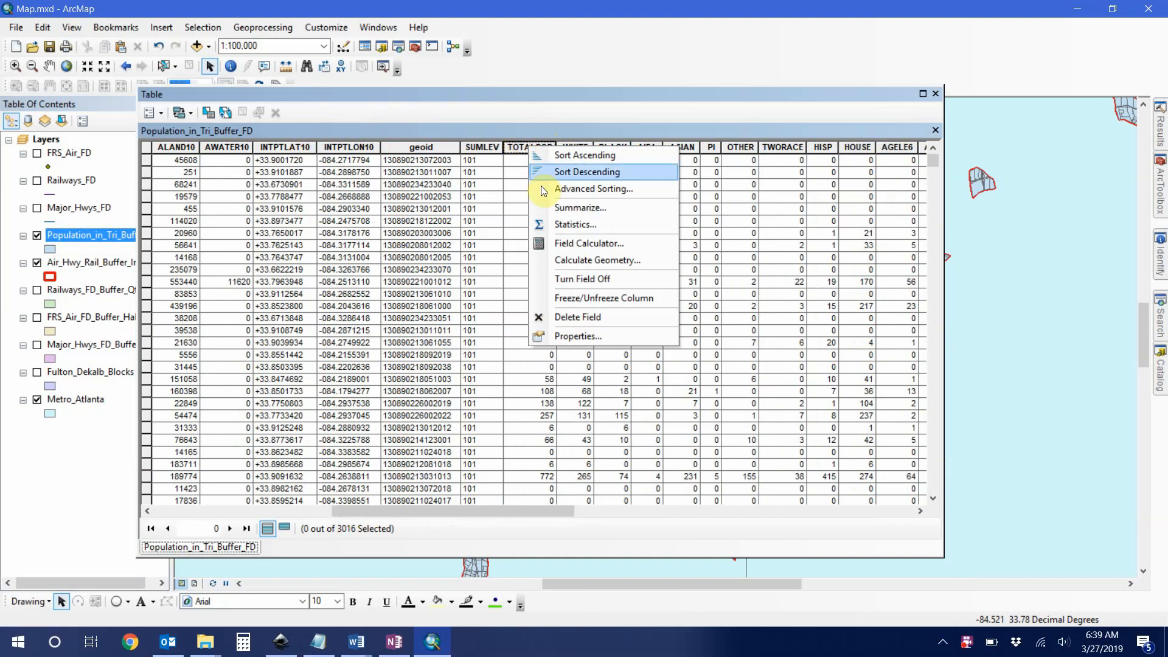
pyautogui.click(562, 226)
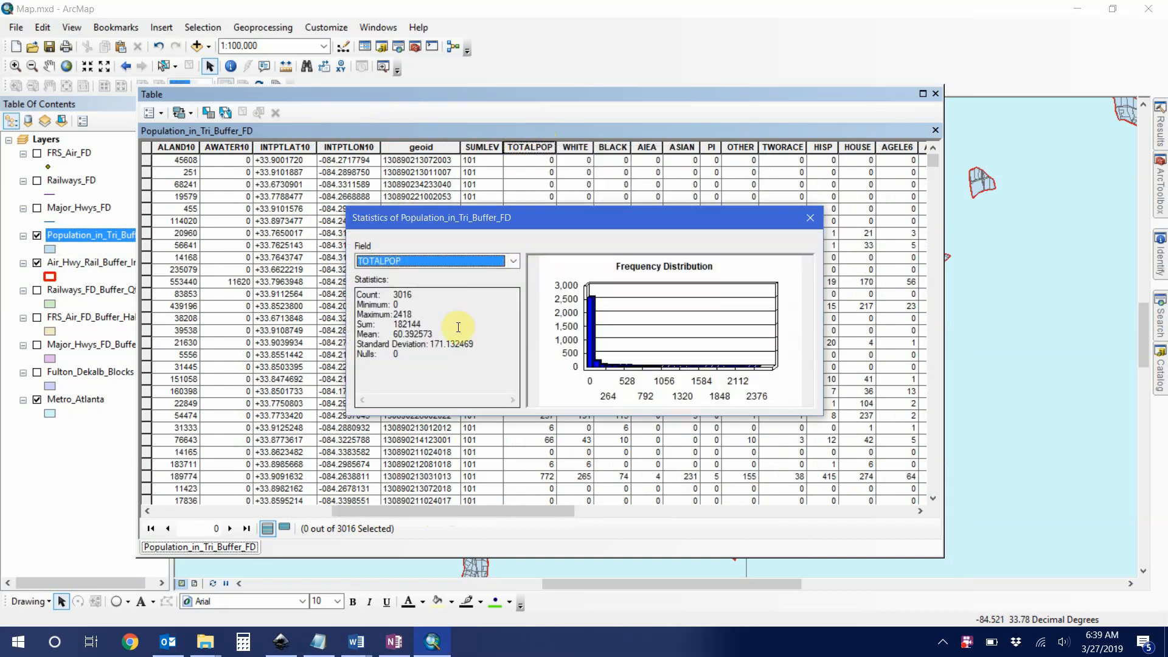
pyautogui.moveTo(397, 323); pyautogui.dragTo(437, 321)
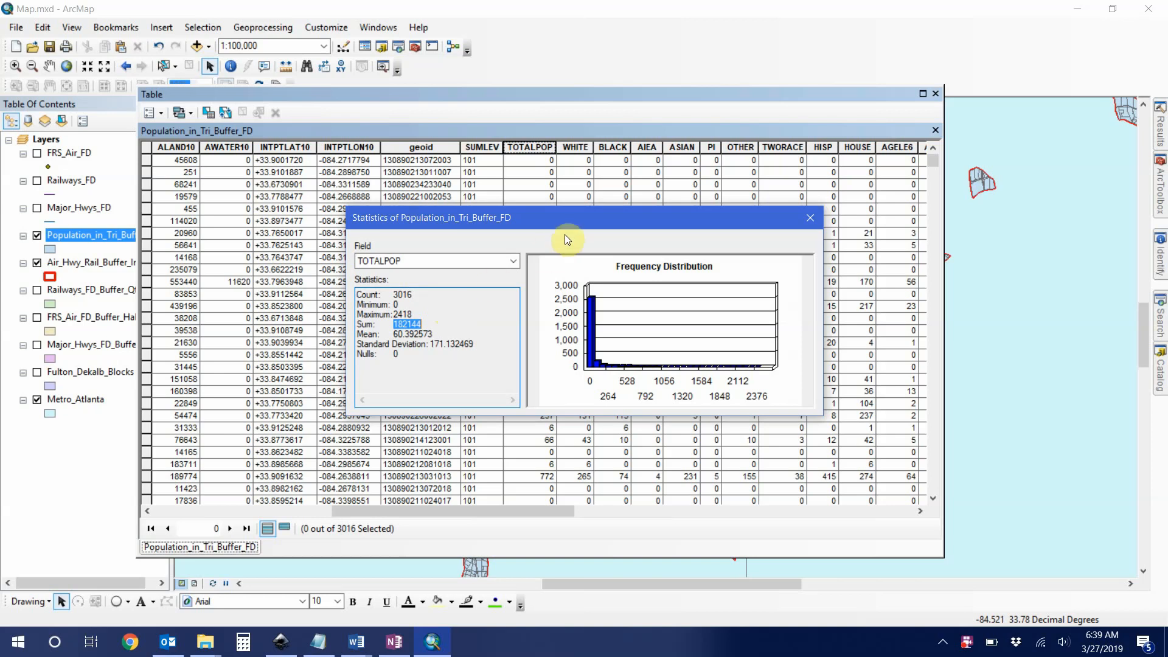
# Switch the statistics to the AGELE6 field and highlight its sum.
pyautogui.click(511, 262)
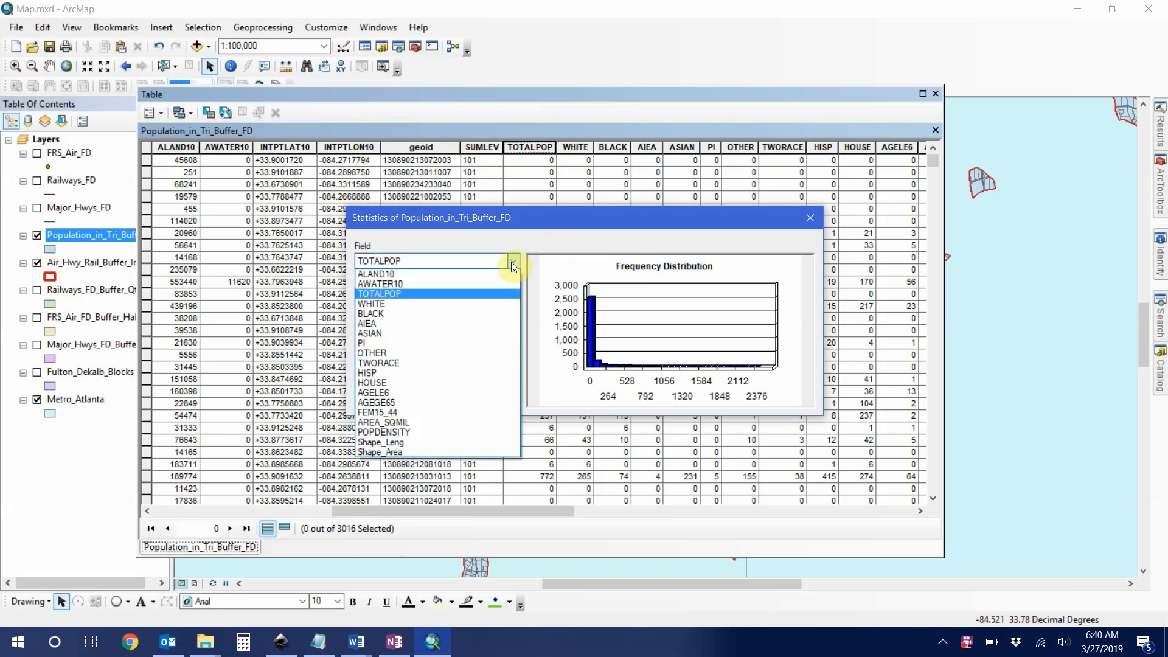
pyautogui.click(412, 392)
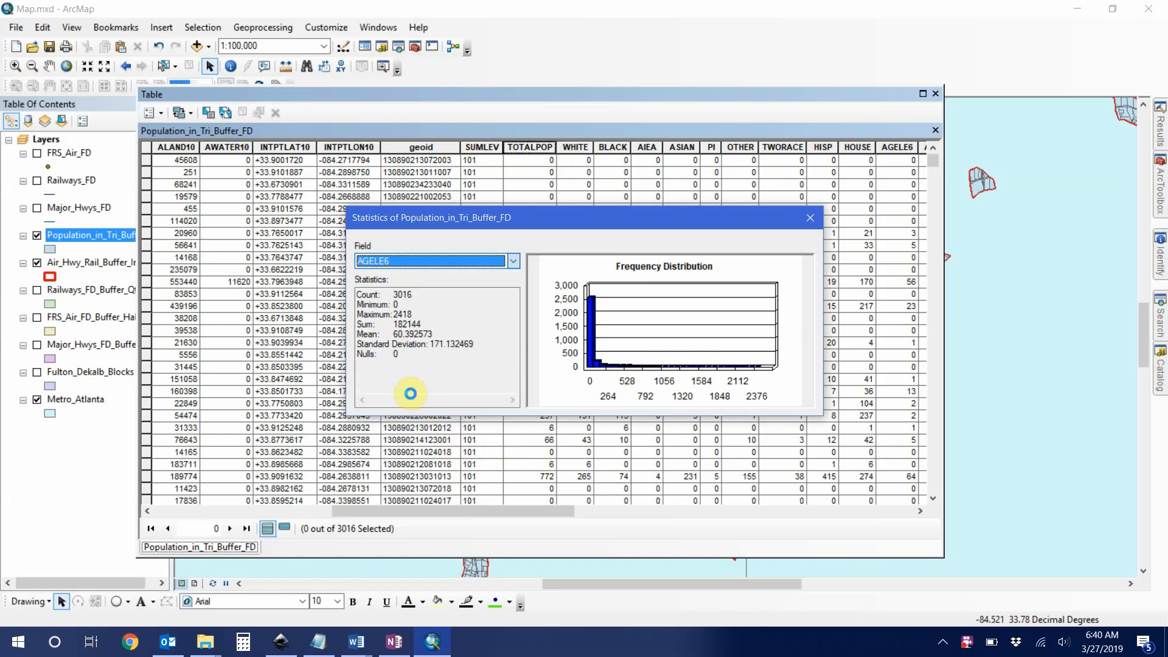
pyautogui.click(402, 324)
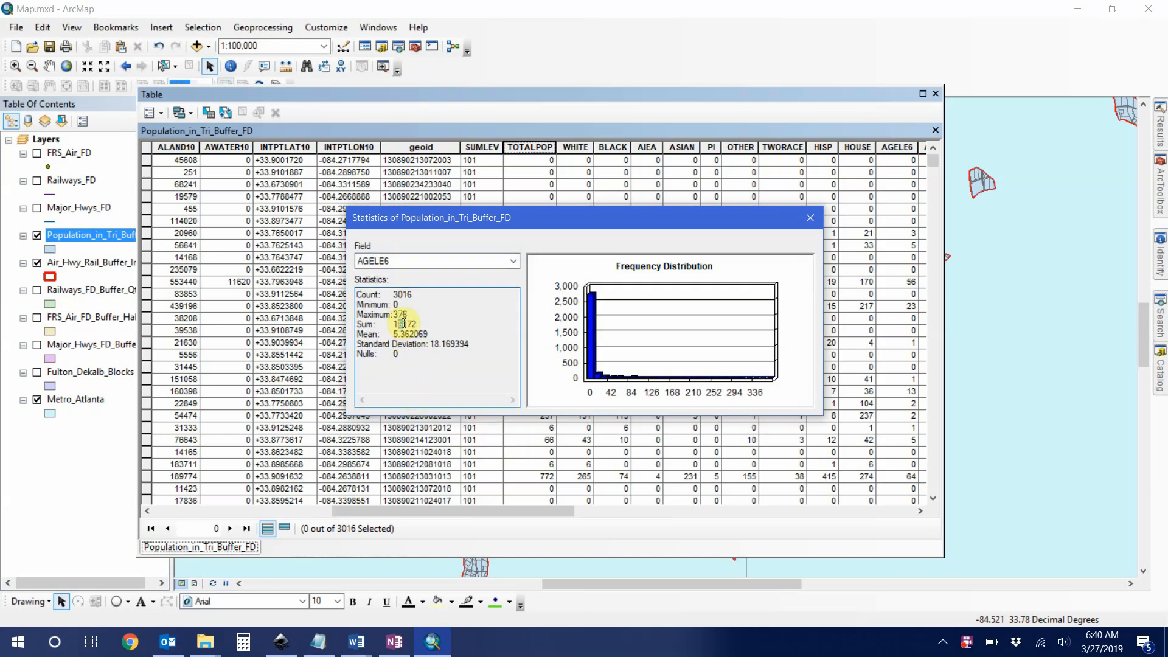
pyautogui.moveTo(417, 324); pyautogui.dragTo(406, 325)
pyautogui.click(422, 324)
pyautogui.moveTo(418, 323); pyautogui.dragTo(394, 323)
pyautogui.doubleClick(417, 325)
# Switch the statistics to the AGEGE65 field, check its sum and close the statistics window.
pyautogui.click(513, 262)
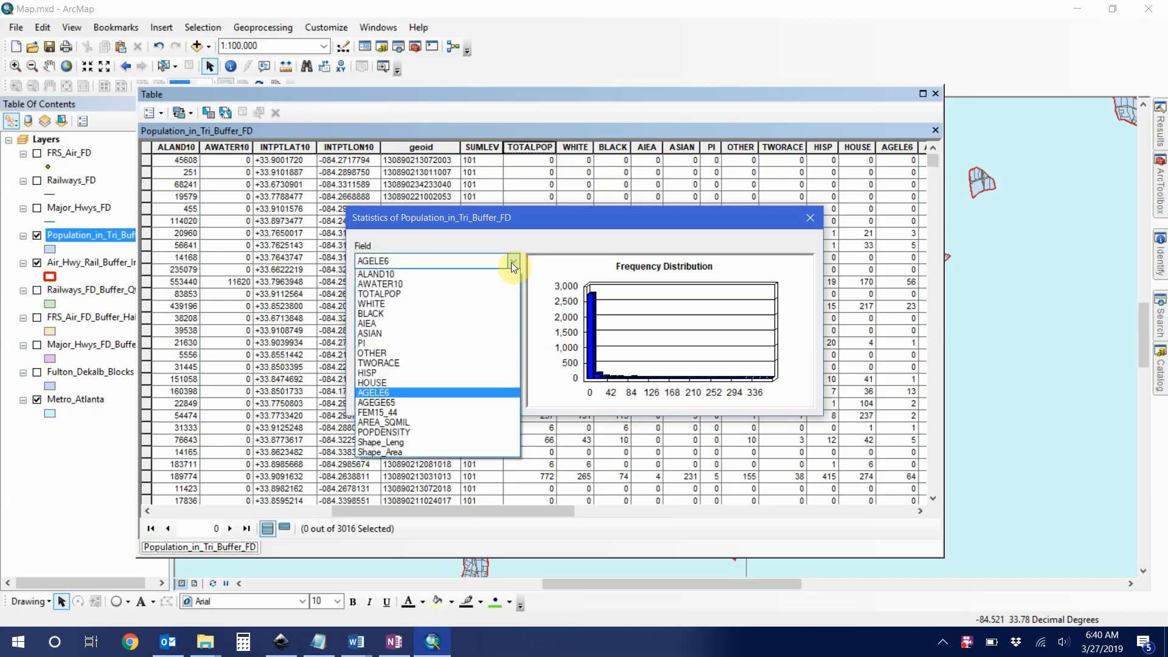
pyautogui.click(407, 404)
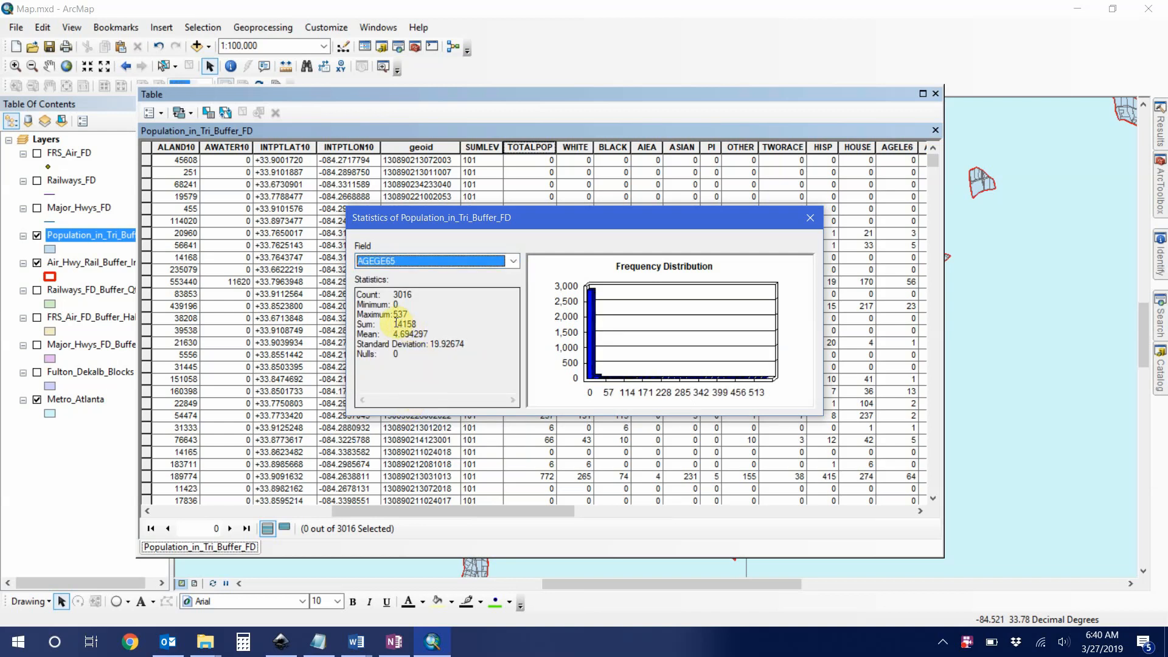
pyautogui.doubleClick(419, 324)
pyautogui.moveTo(420, 324); pyautogui.dragTo(414, 323)
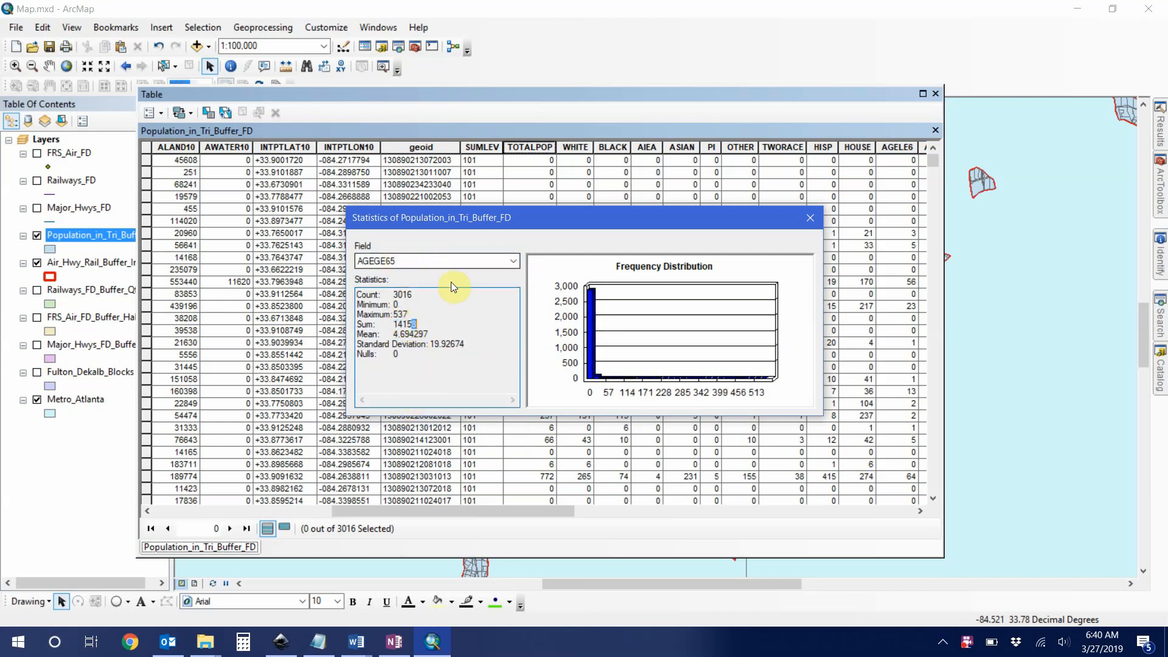
pyautogui.click(809, 219)
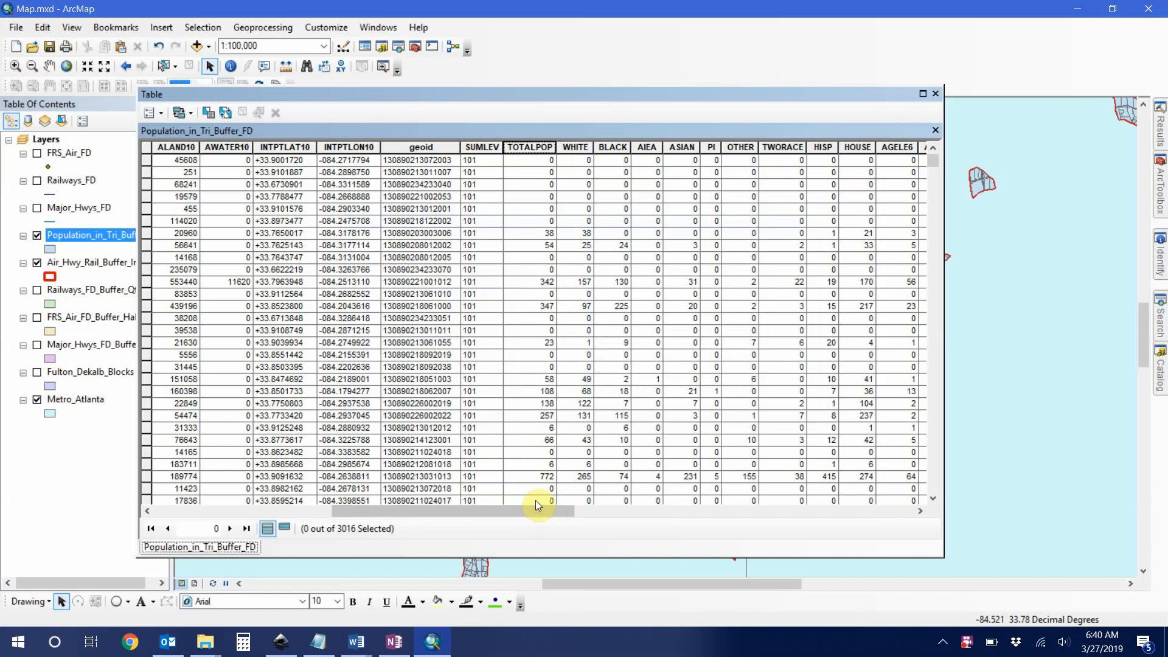
# Close the attribute table and view the clipped buffer areas across both counties at 1:300,000.
pyautogui.moveTo(531, 510); pyautogui.dragTo(564, 510)
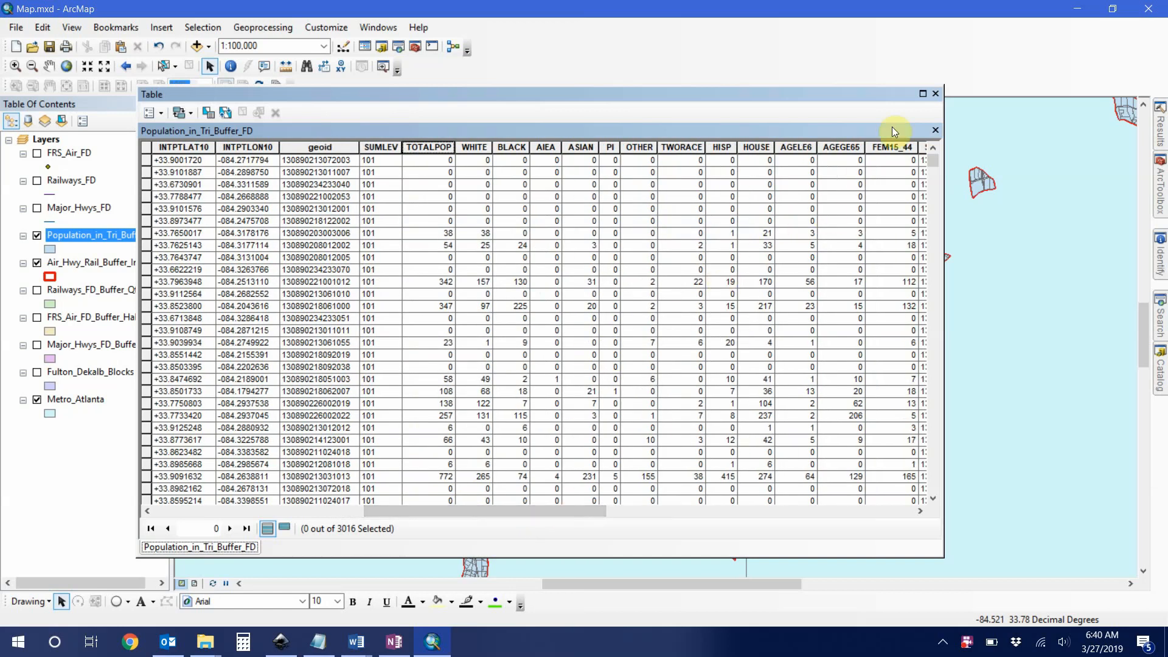
pyautogui.click(936, 94)
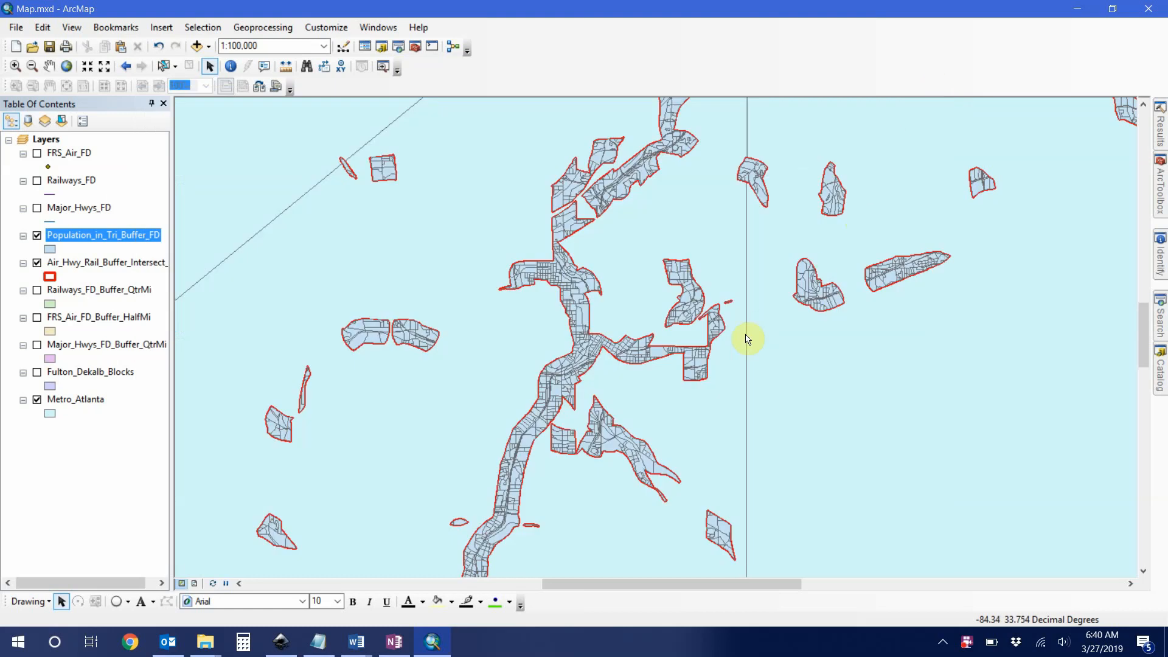
pyautogui.scroll(1, 720, 341)
pyautogui.scroll(1, 714, 354)
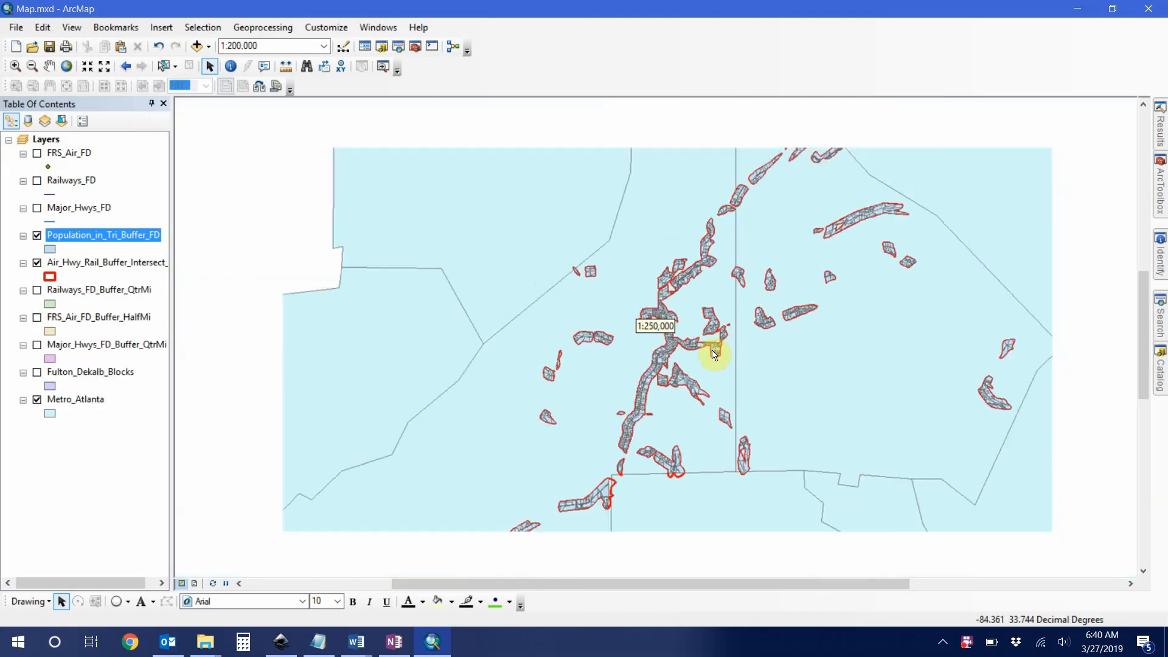
pyautogui.scroll(1, 740, 340)
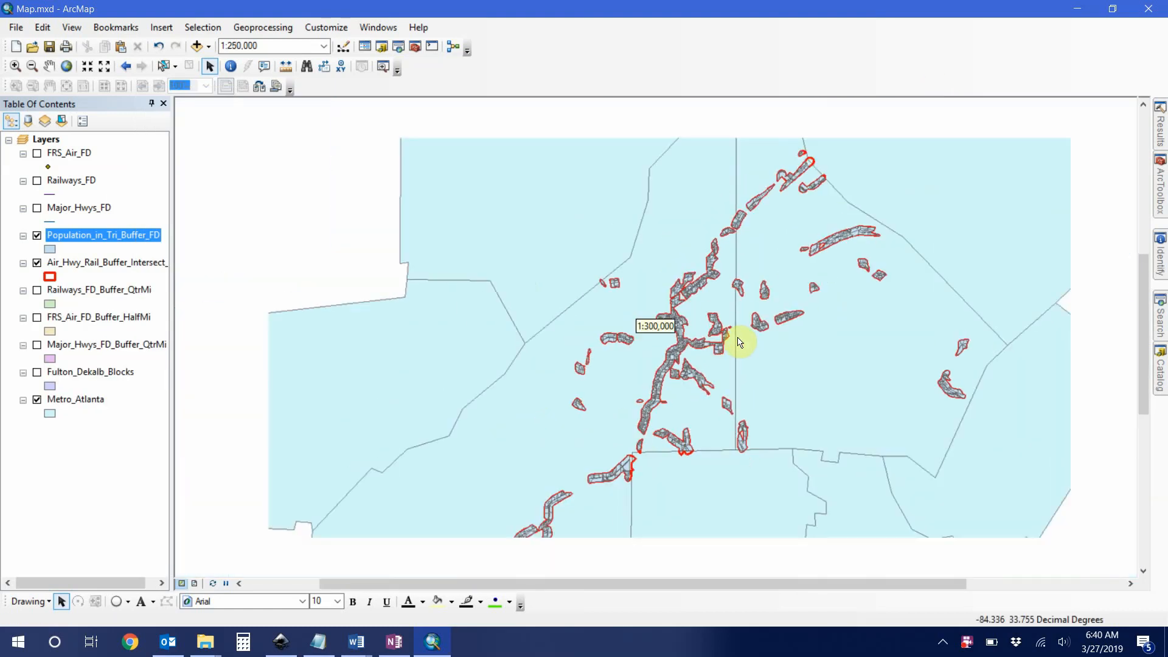
pyautogui.moveTo(743, 331); pyautogui.dragTo(665, 352)
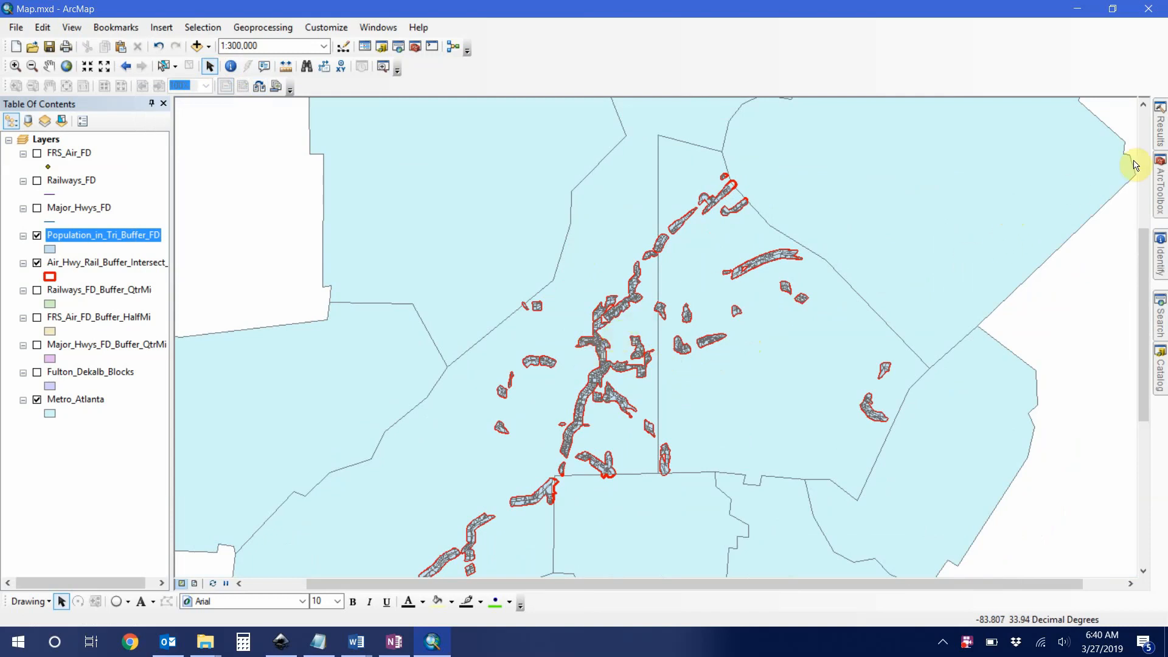
# Start the Summary Statistics tool with Population_in_Tri_Buffer_FD as the input table.
pyautogui.click(1161, 131)
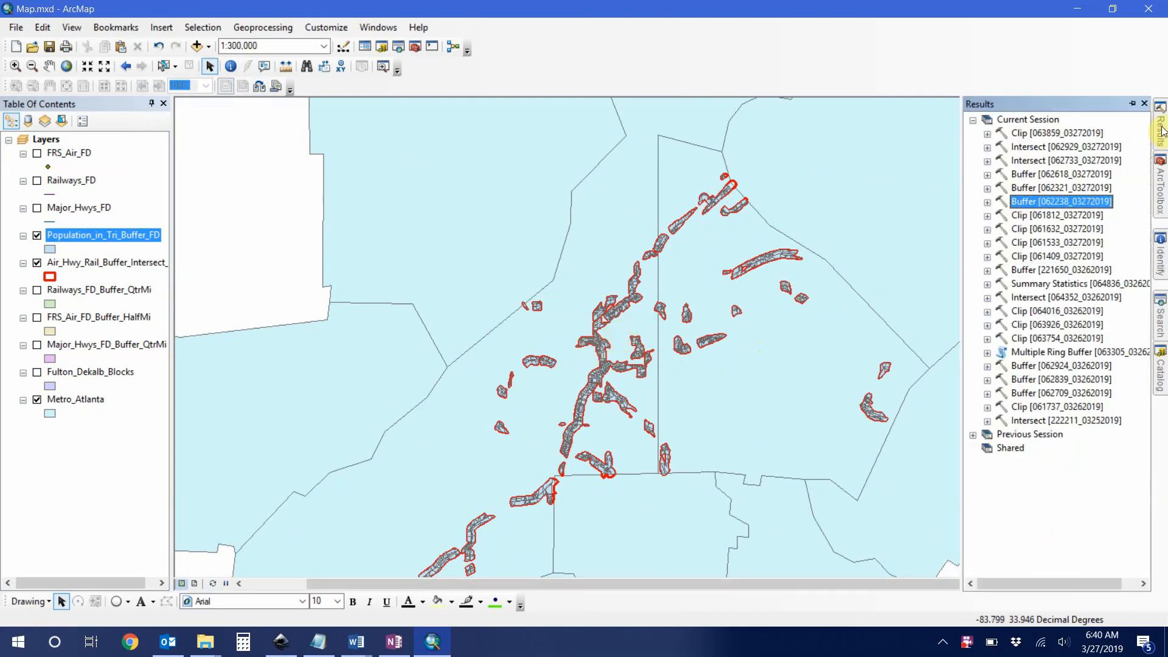
pyautogui.click(1160, 182)
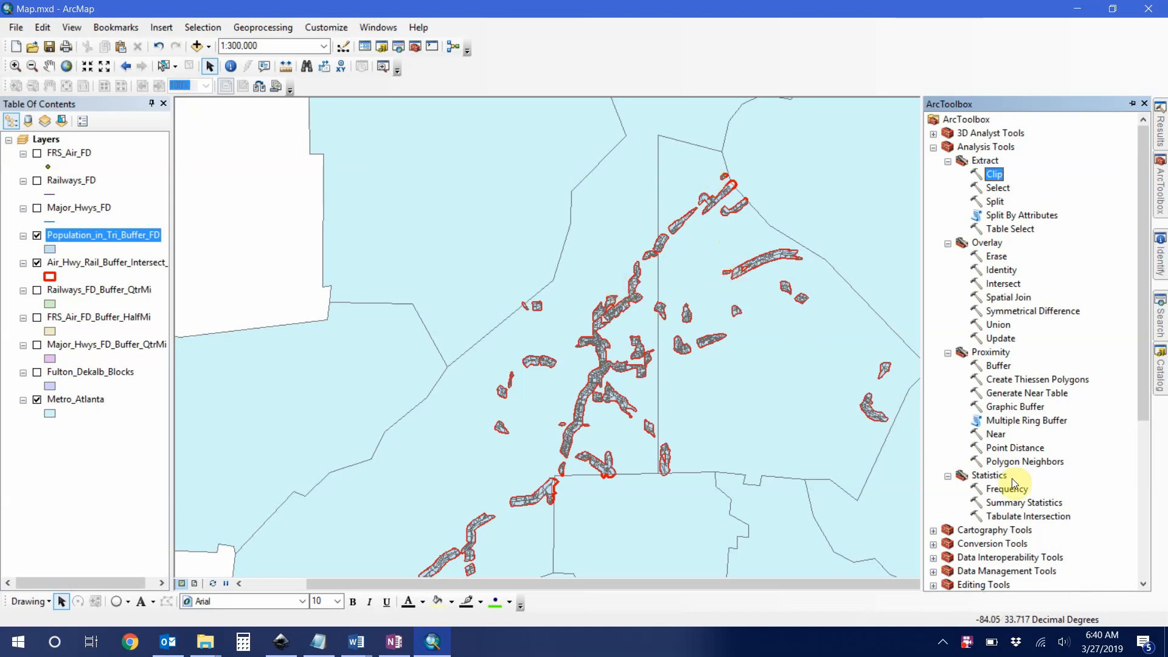
pyautogui.doubleClick(1028, 508)
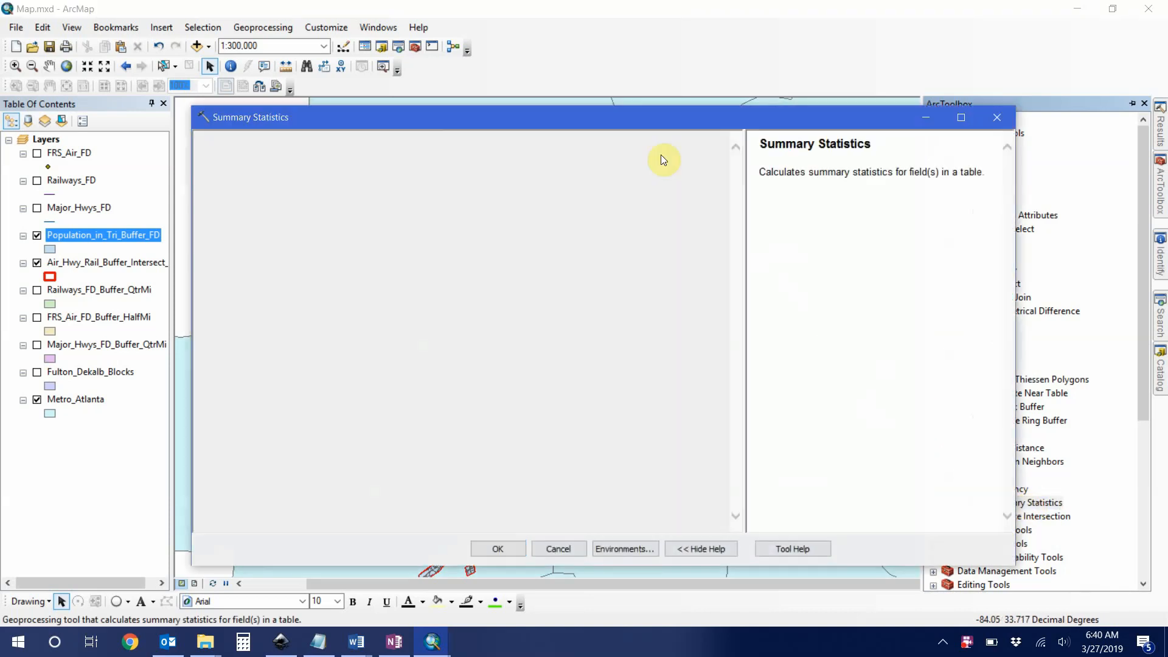
pyautogui.moveTo(588, 118); pyautogui.dragTo(646, 95)
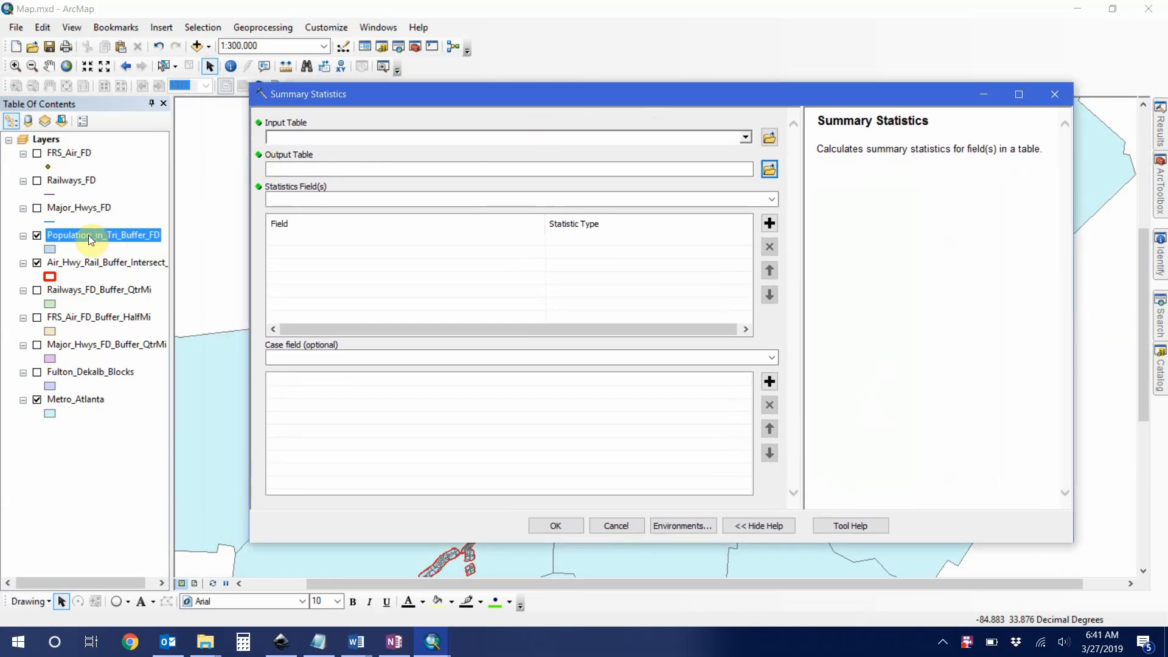
pyautogui.moveTo(88, 235); pyautogui.dragTo(318, 149)
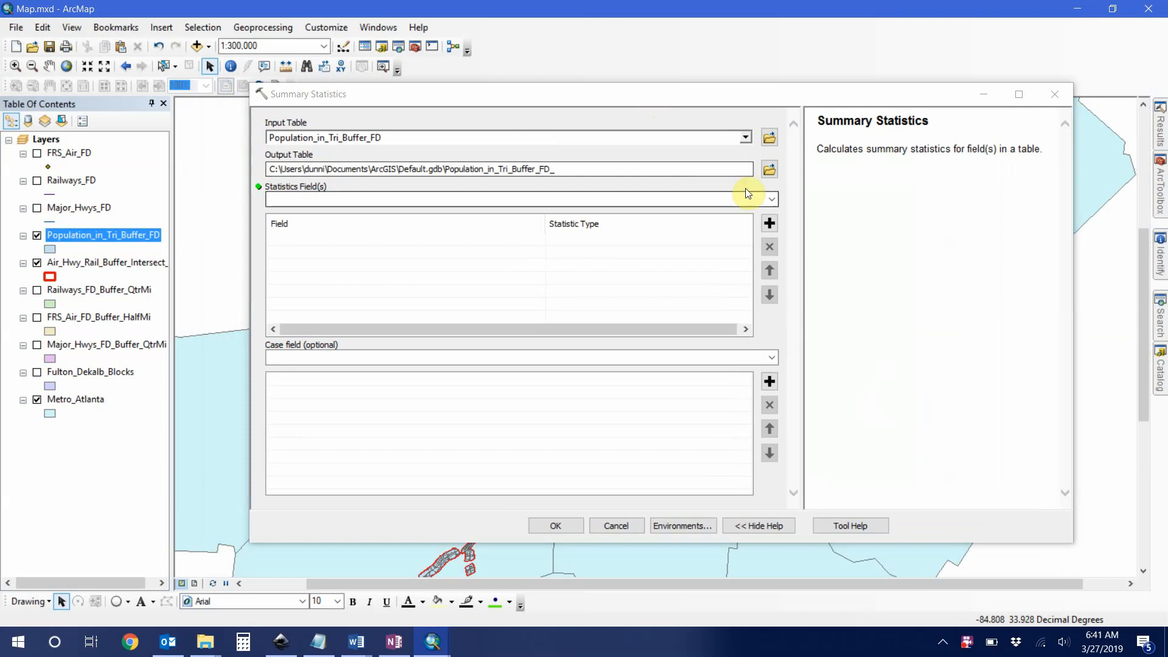
# Set the output table to Tri_Buffer_Stats.dbf in the Output folder.
pyautogui.click(769, 170)
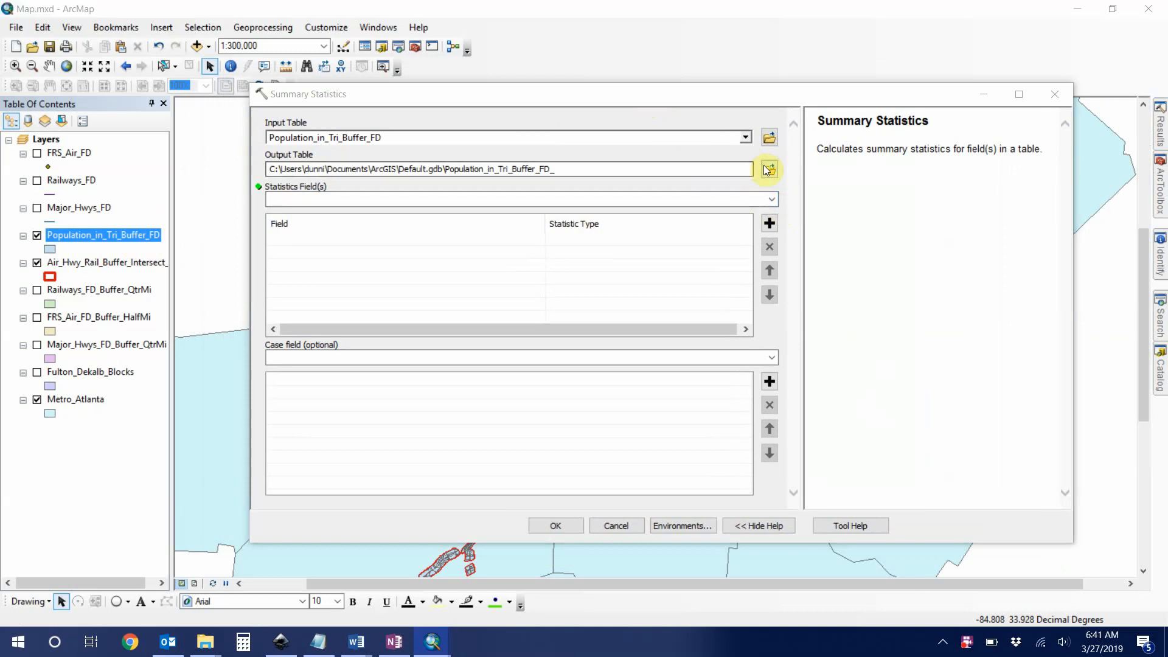
pyautogui.click(691, 352)
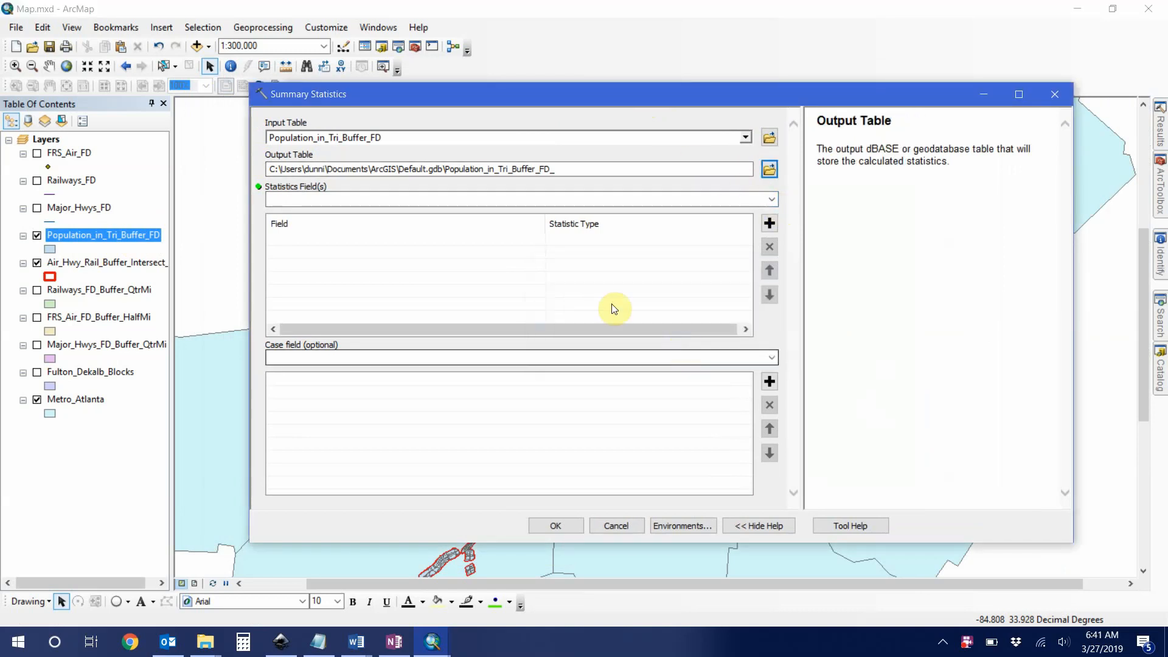
pyautogui.click(769, 169)
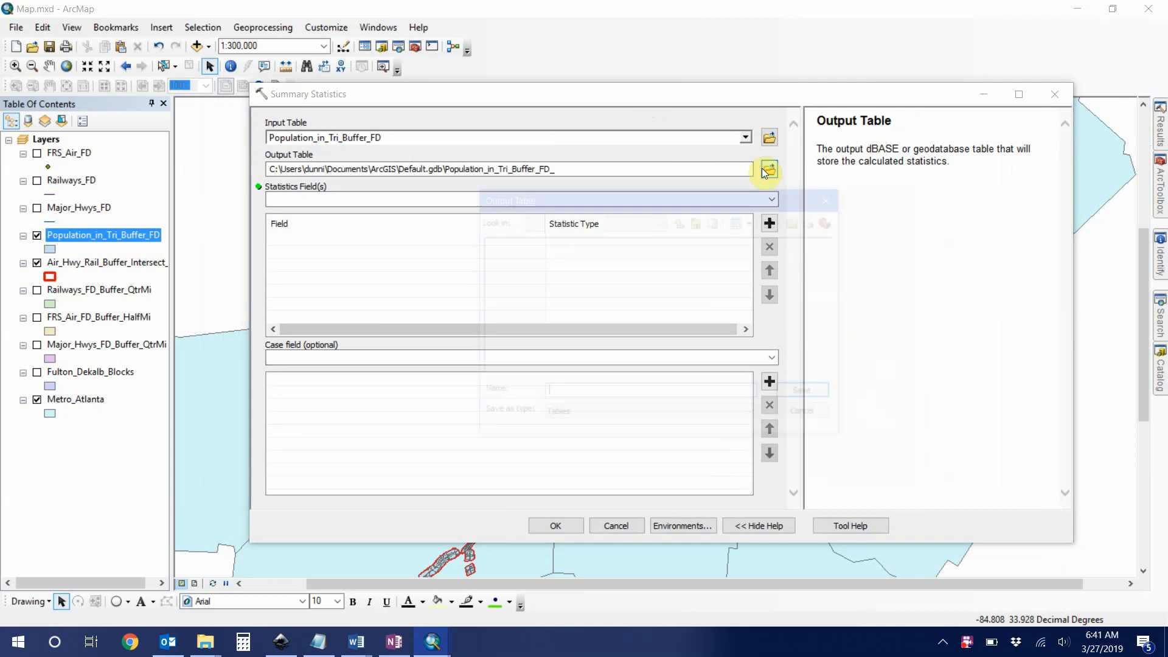
pyautogui.click(575, 397)
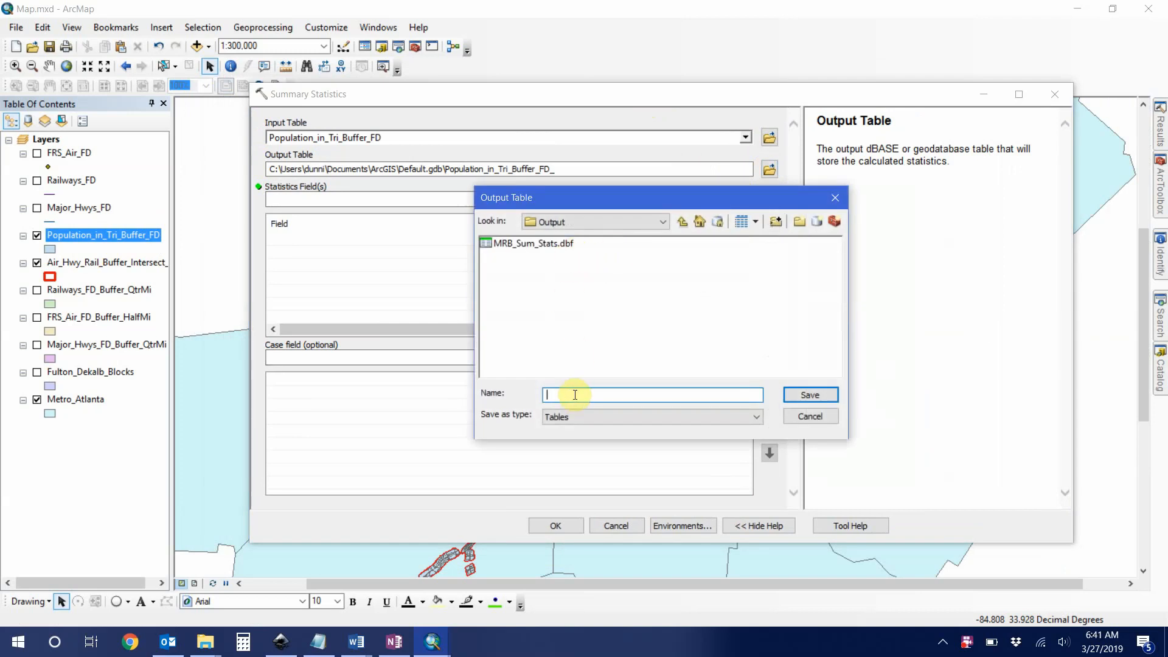
pyautogui.write('Tri_Buffer_Stats')
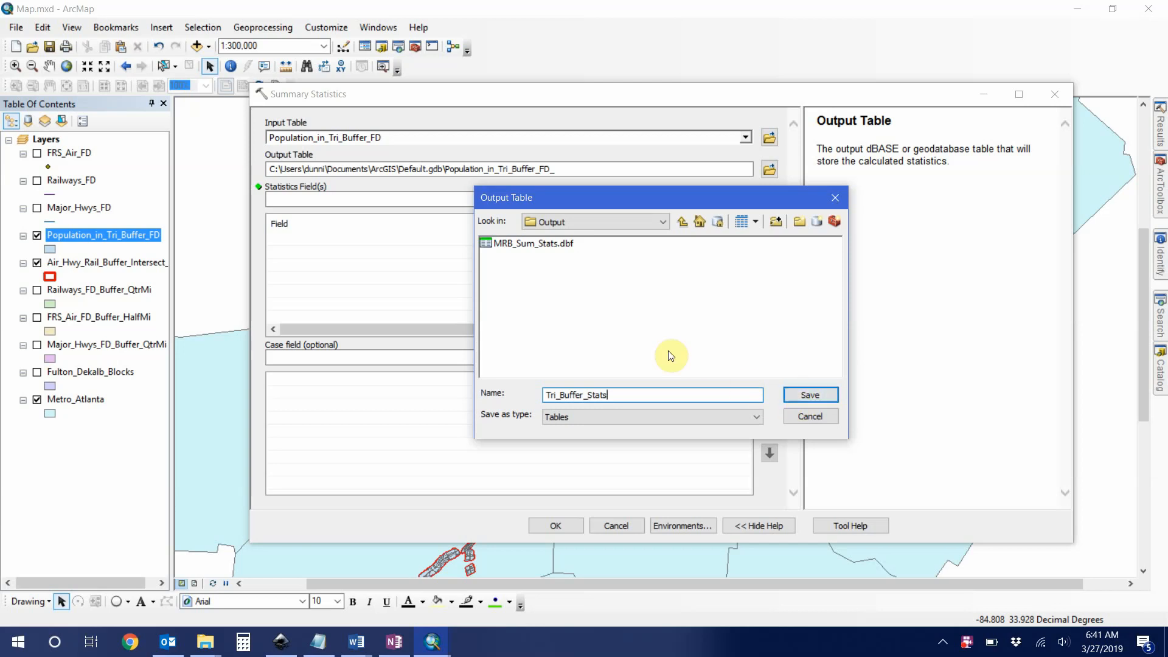
pyautogui.write('.dbf')
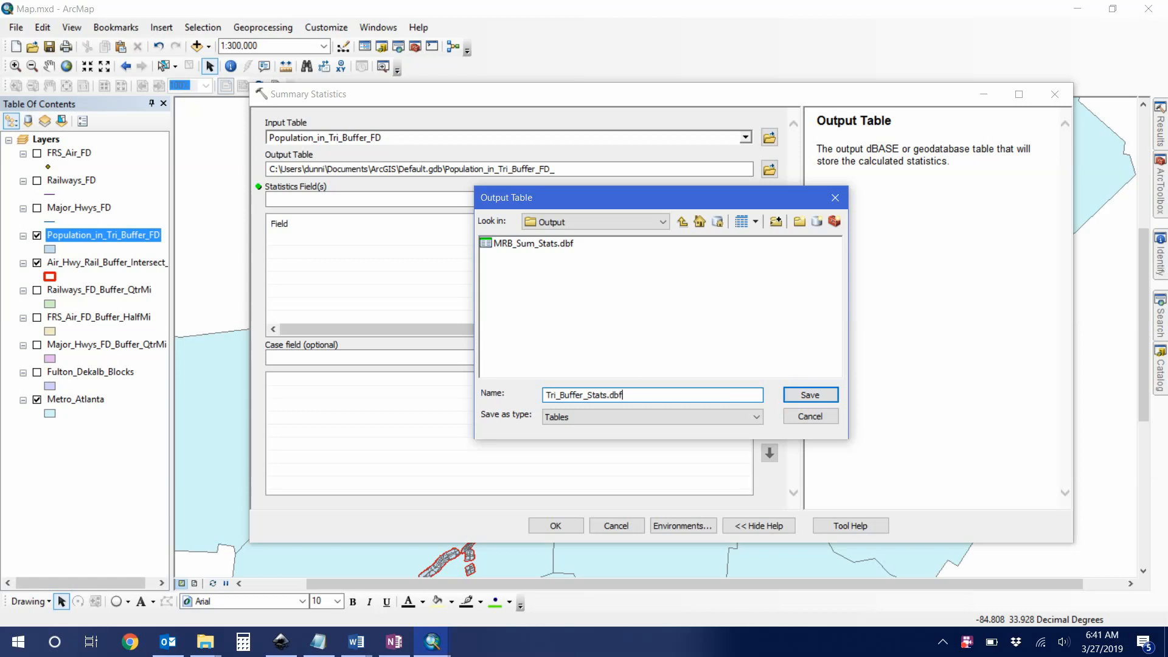
pyautogui.click(808, 396)
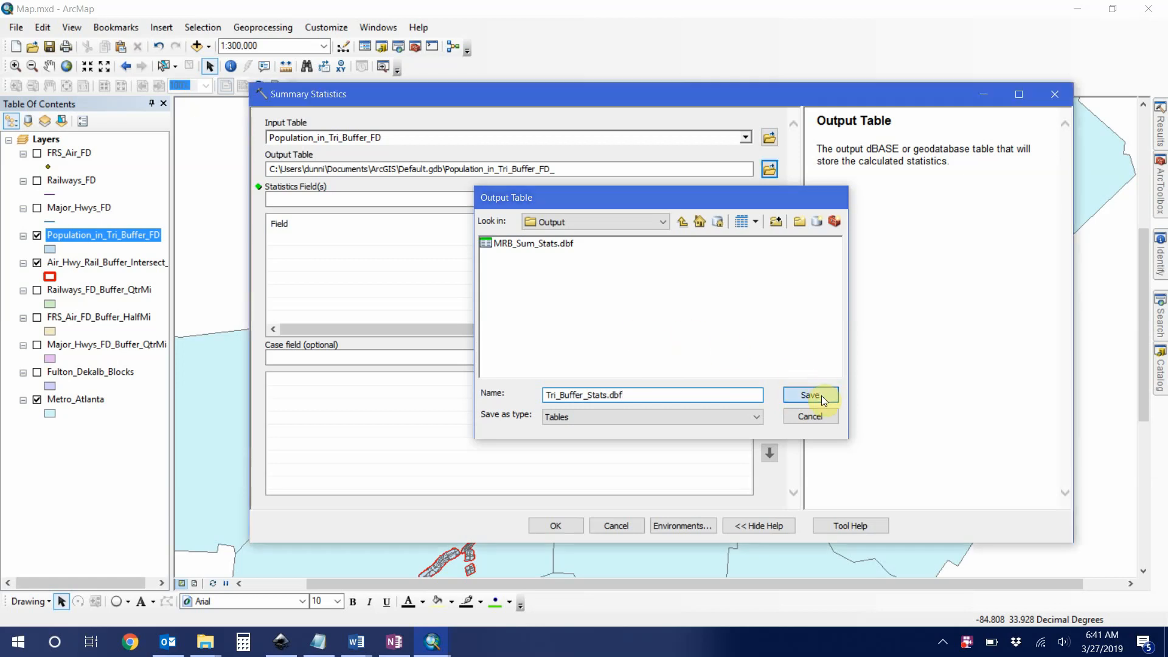
# Add TOTALPOP, AGELE6 and AGEGE65 as the statistics fields.
pyautogui.click(771, 200)
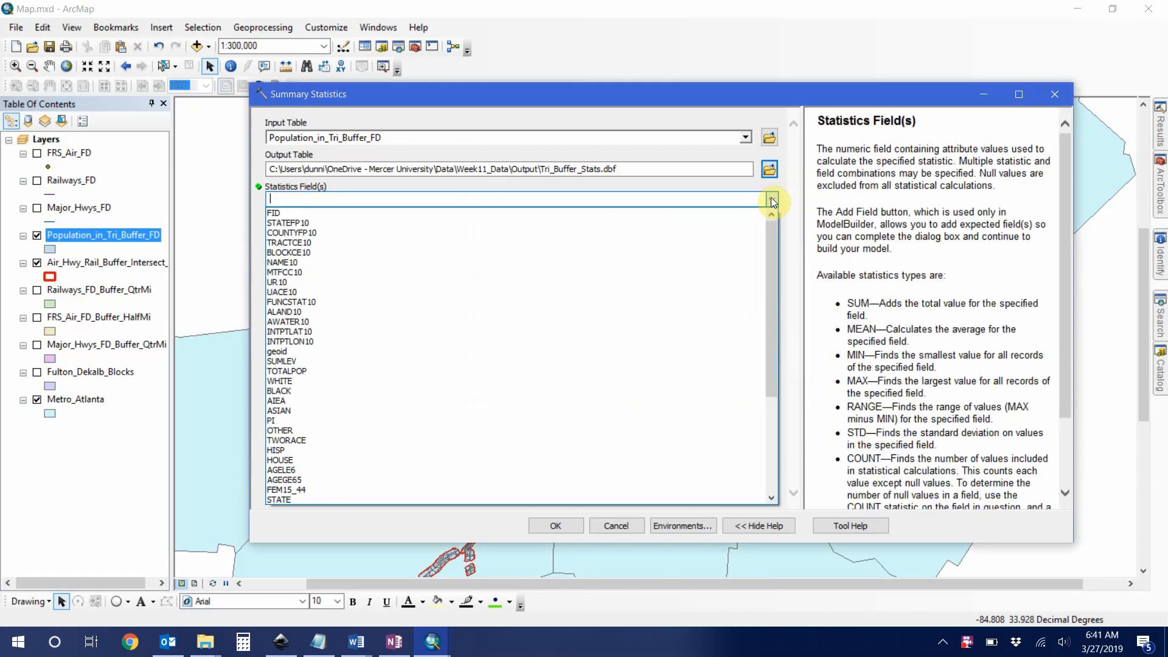
pyautogui.scroll(-2, 377, 262)
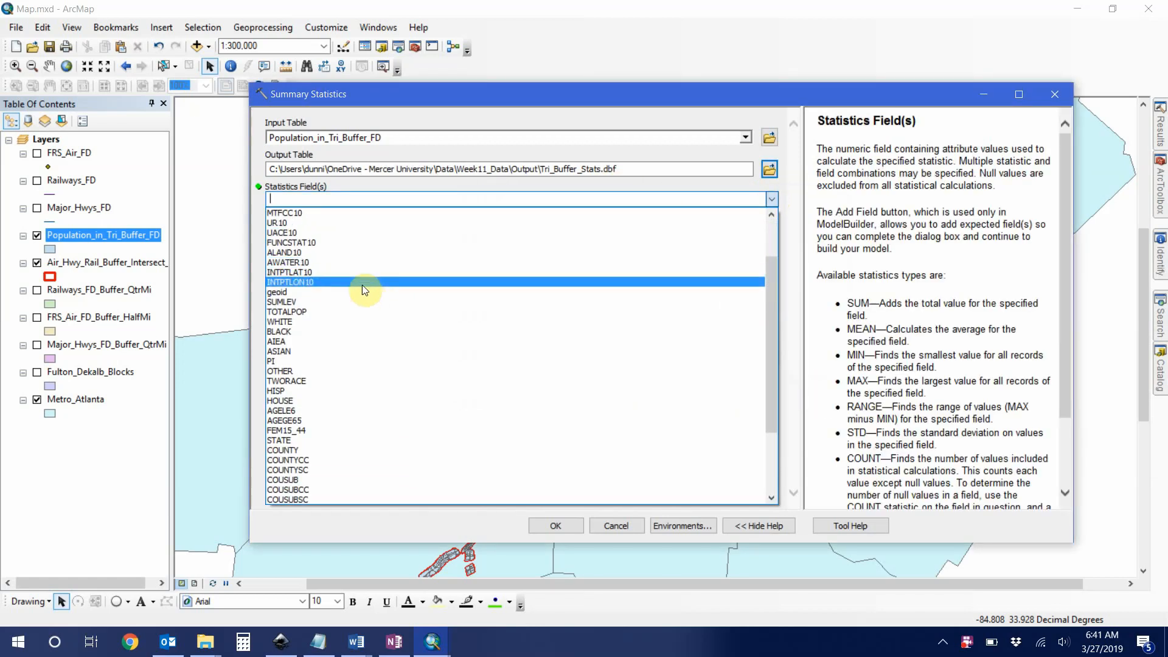
pyautogui.click(324, 311)
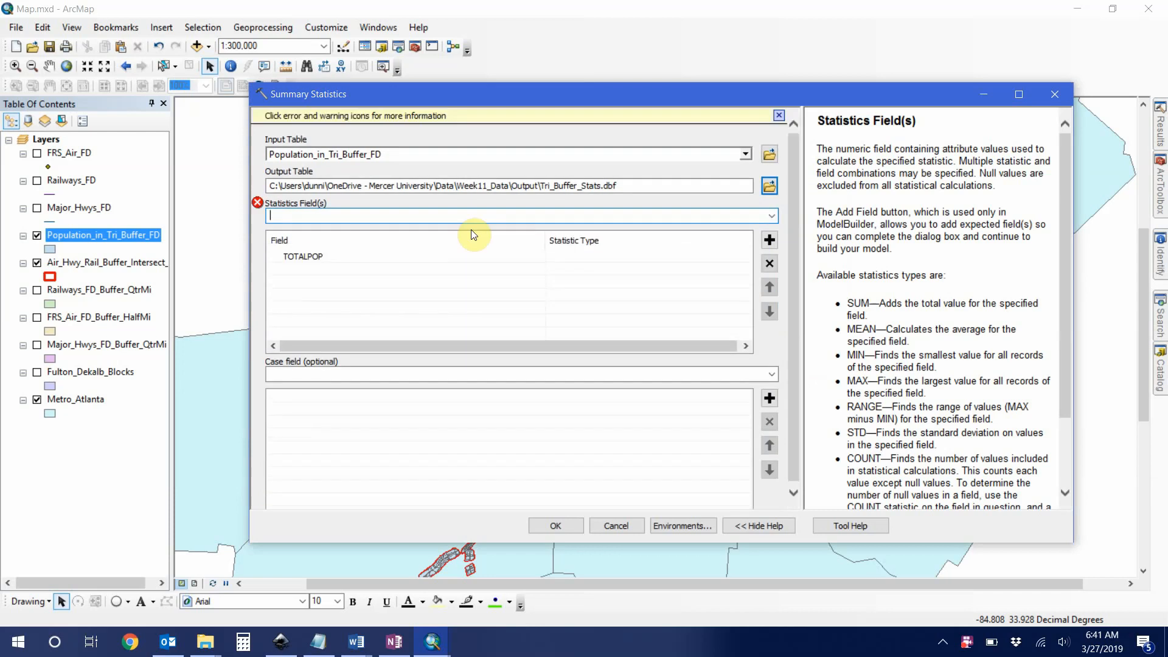
pyautogui.click(772, 216)
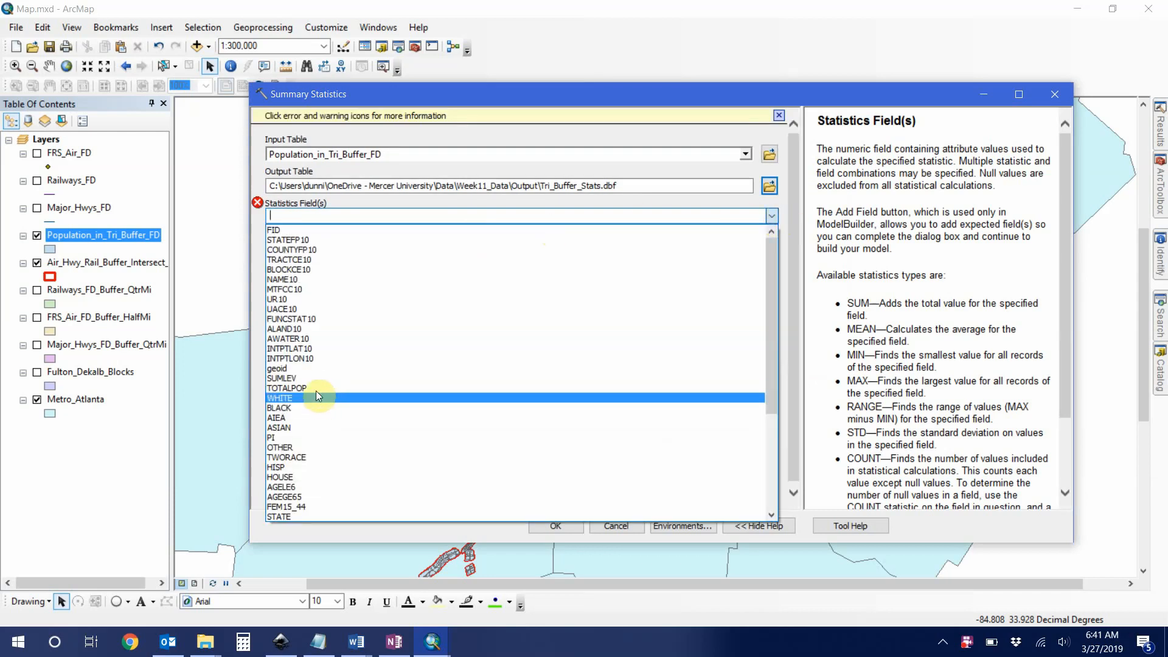
pyautogui.click(305, 488)
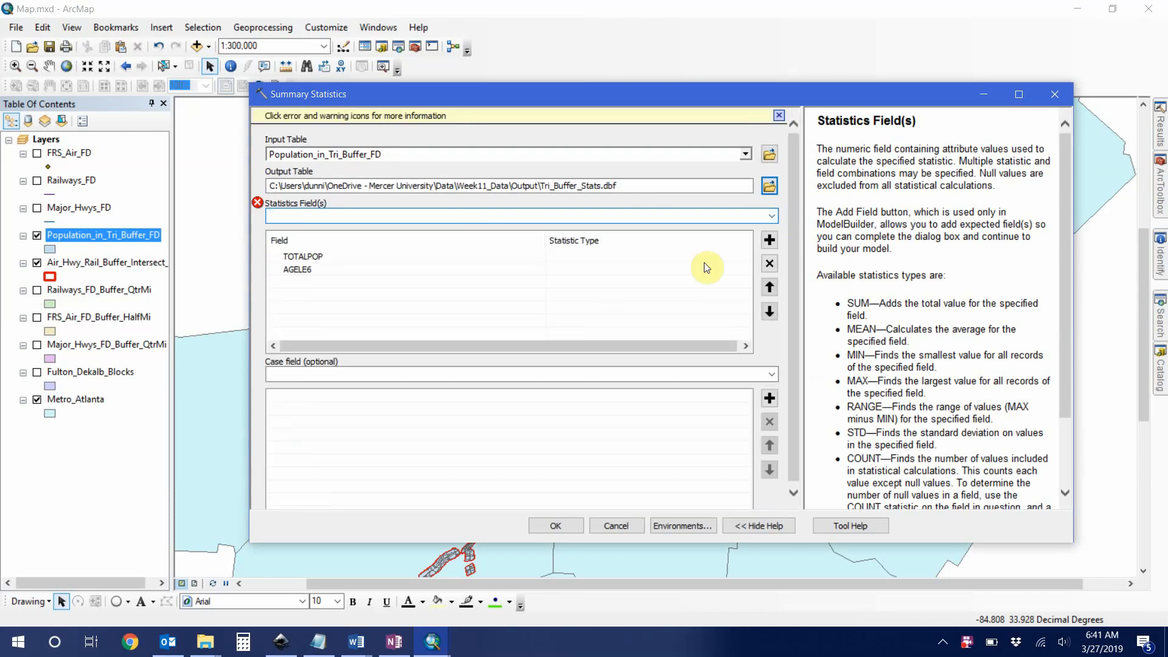
pyautogui.click(771, 217)
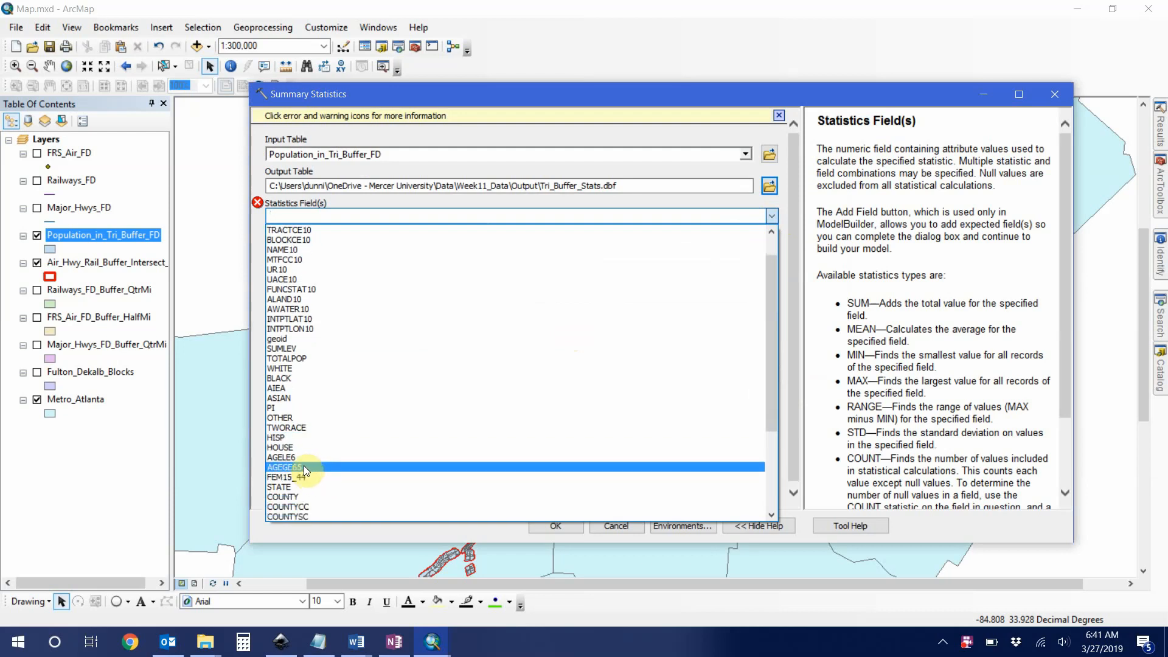
pyautogui.click(305, 466)
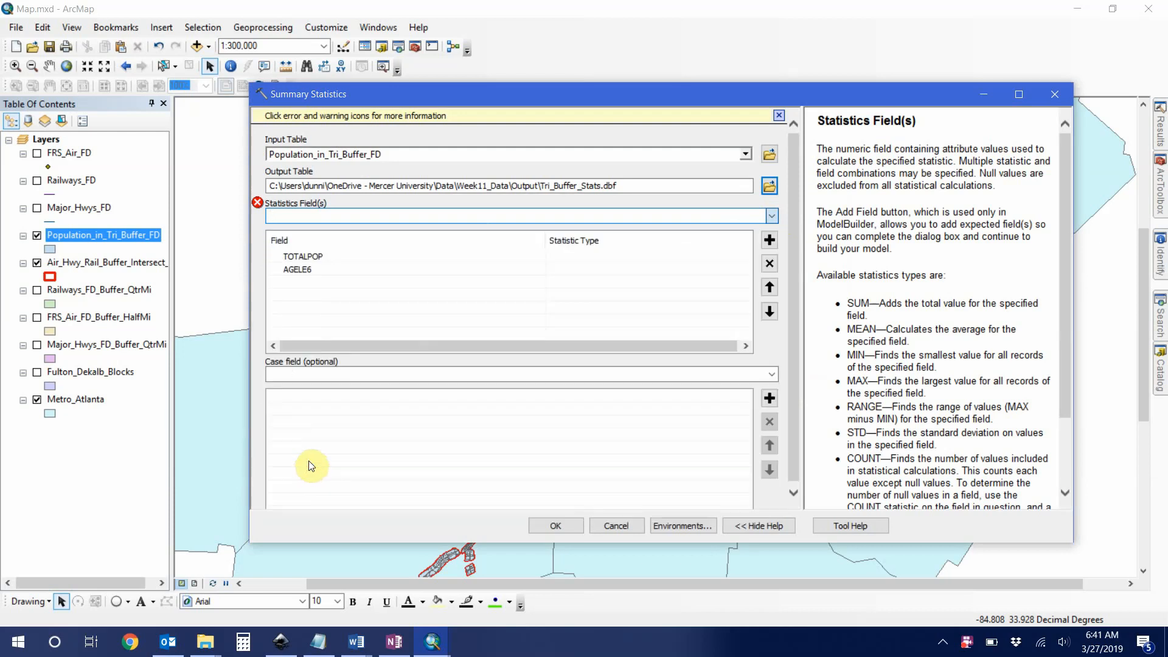
# Set the statistic type to SUM for the TOTALPOP, AGELE6 and AGEGE65 fields.
pyautogui.click(588, 255)
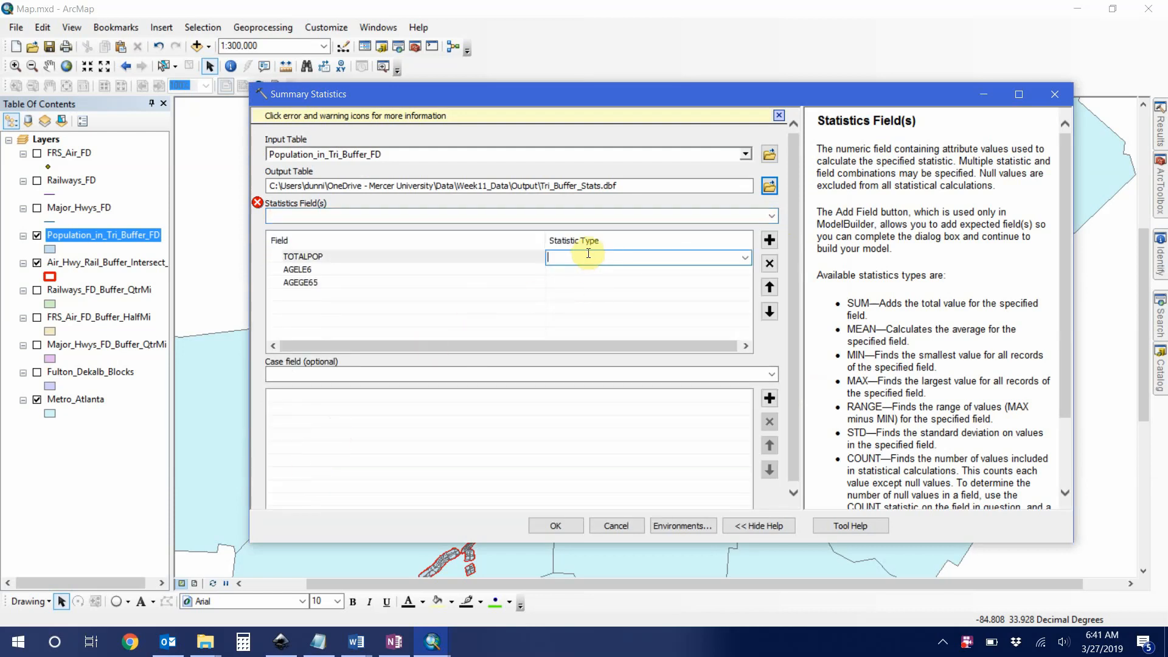
pyautogui.click(744, 257)
pyautogui.click(720, 270)
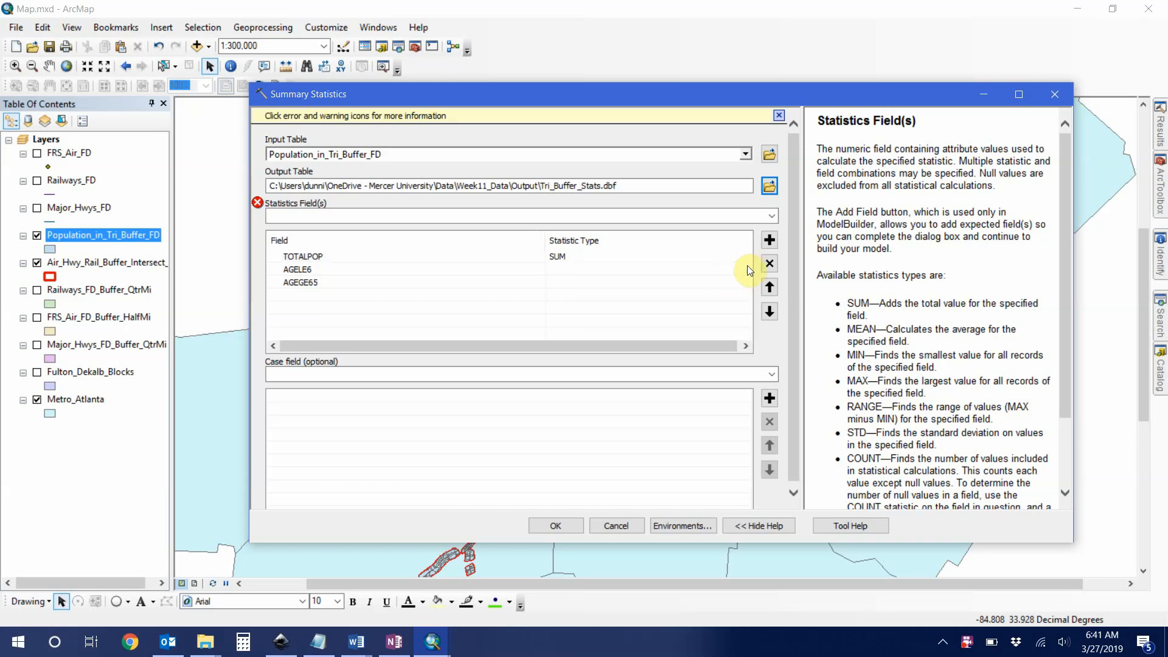
pyautogui.click(747, 267)
pyautogui.click(747, 269)
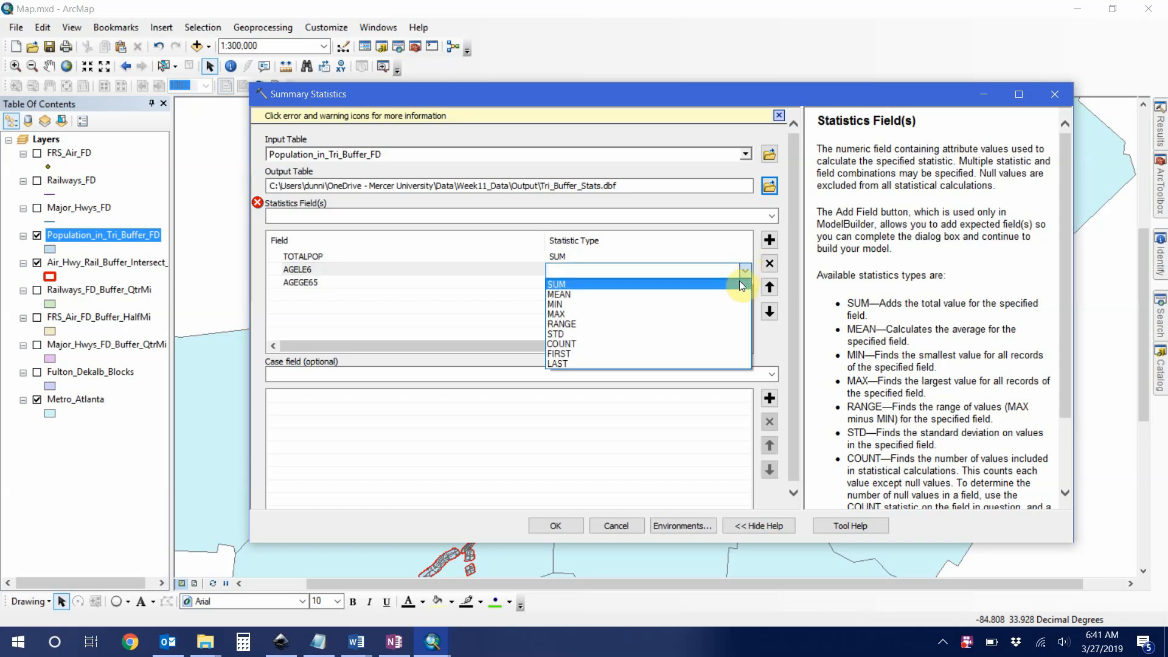
pyautogui.click(742, 283)
pyautogui.click(743, 282)
pyautogui.click(747, 286)
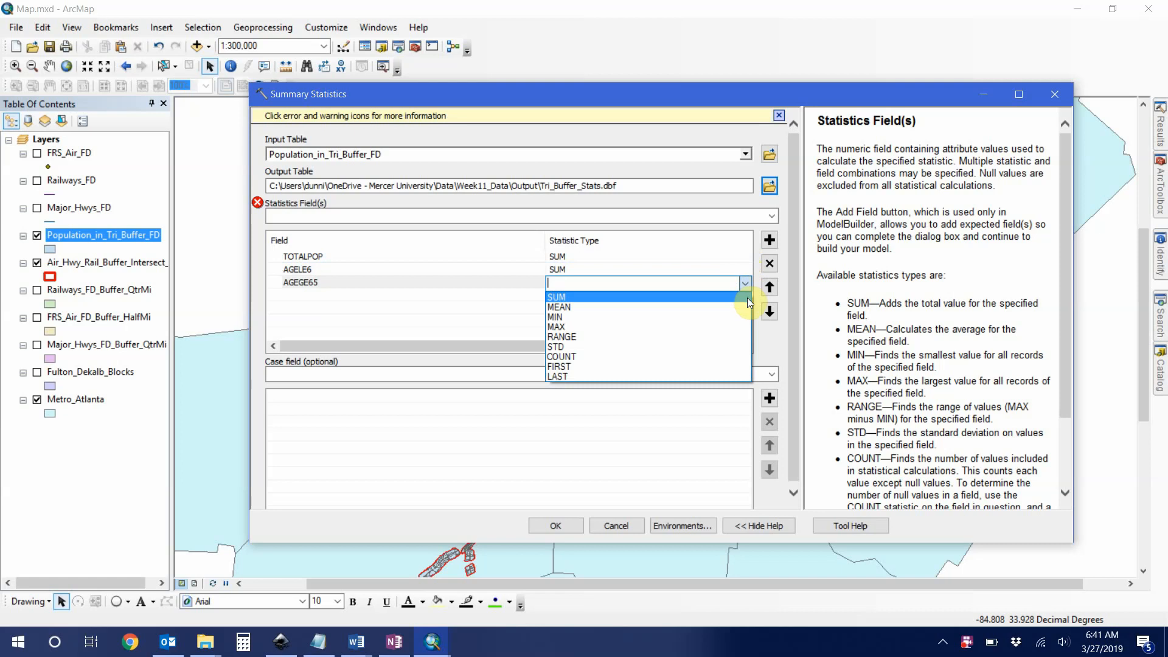
pyautogui.click(747, 298)
# Look through the fields available as the optional case field and leave the case field empty.
pyautogui.click(772, 357)
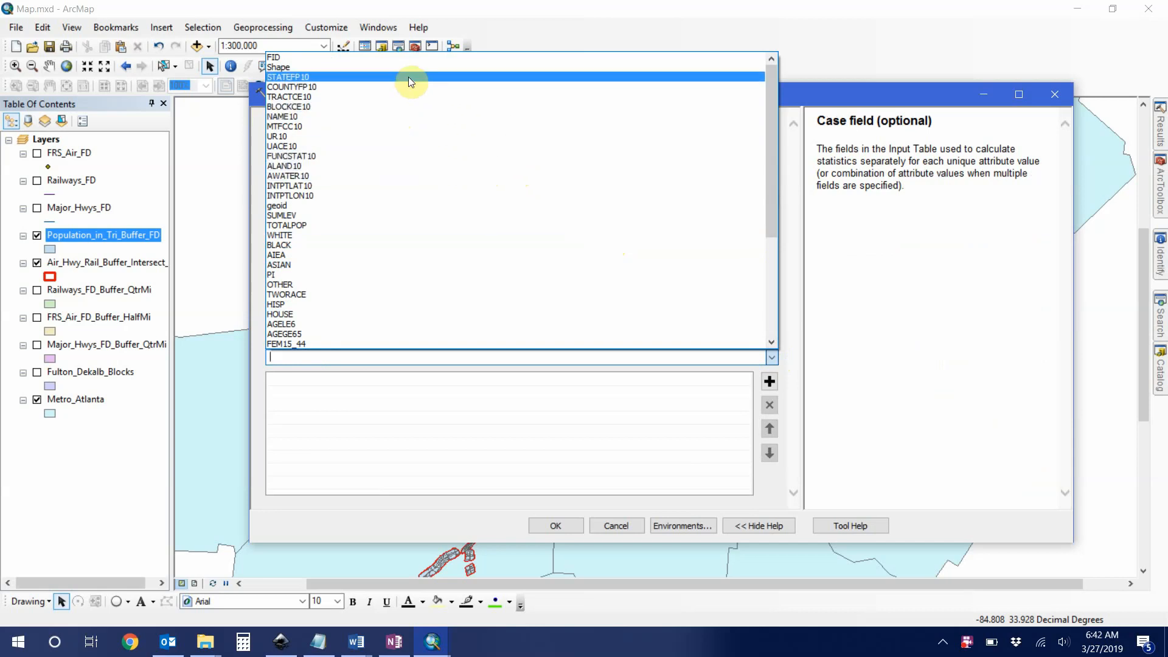
pyautogui.scroll(-1, 394, 115)
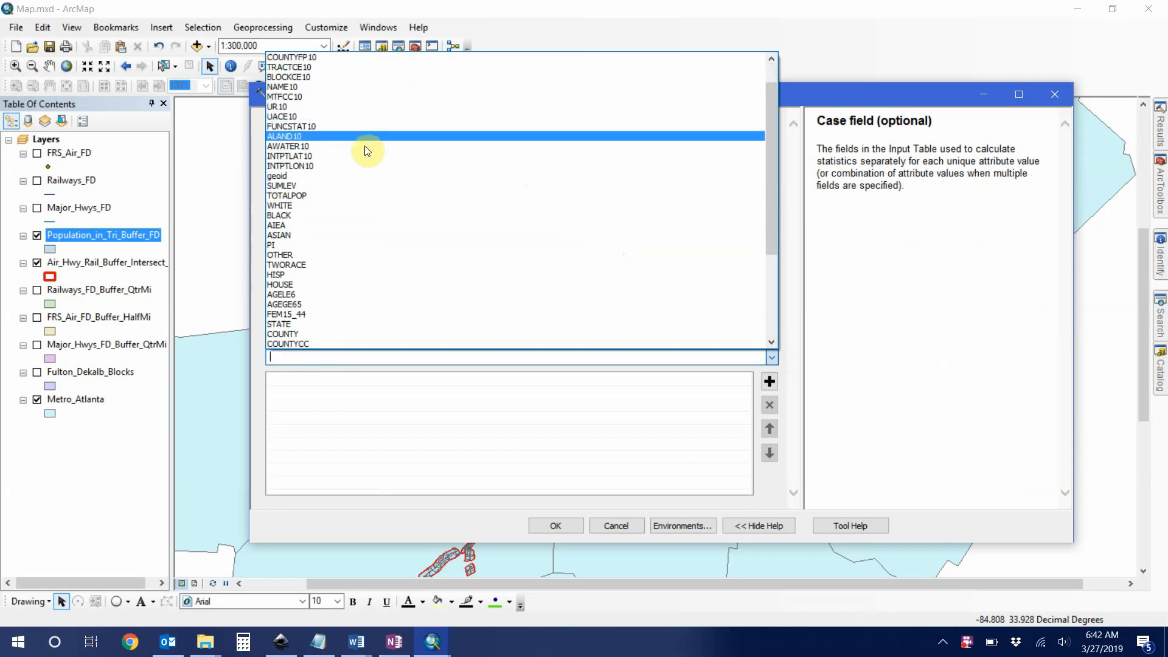
pyautogui.scroll(-1, 358, 153)
pyautogui.scroll(-1, 359, 153)
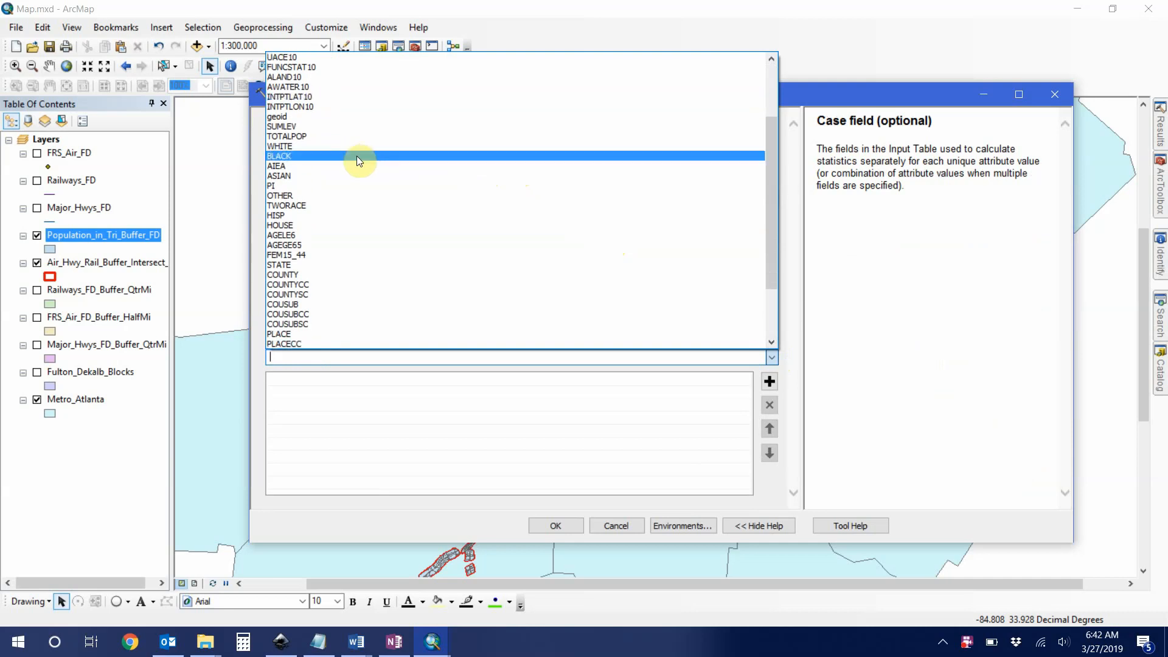
pyautogui.scroll(-2, 345, 165)
pyautogui.scroll(-1, 346, 170)
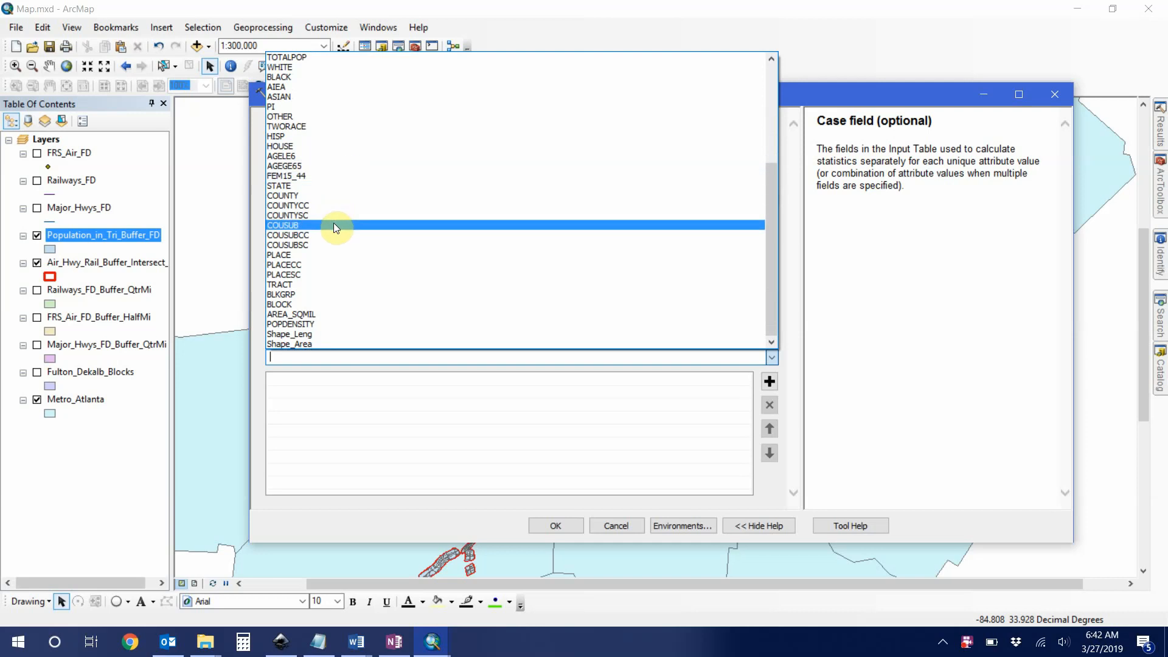
pyautogui.click(372, 372)
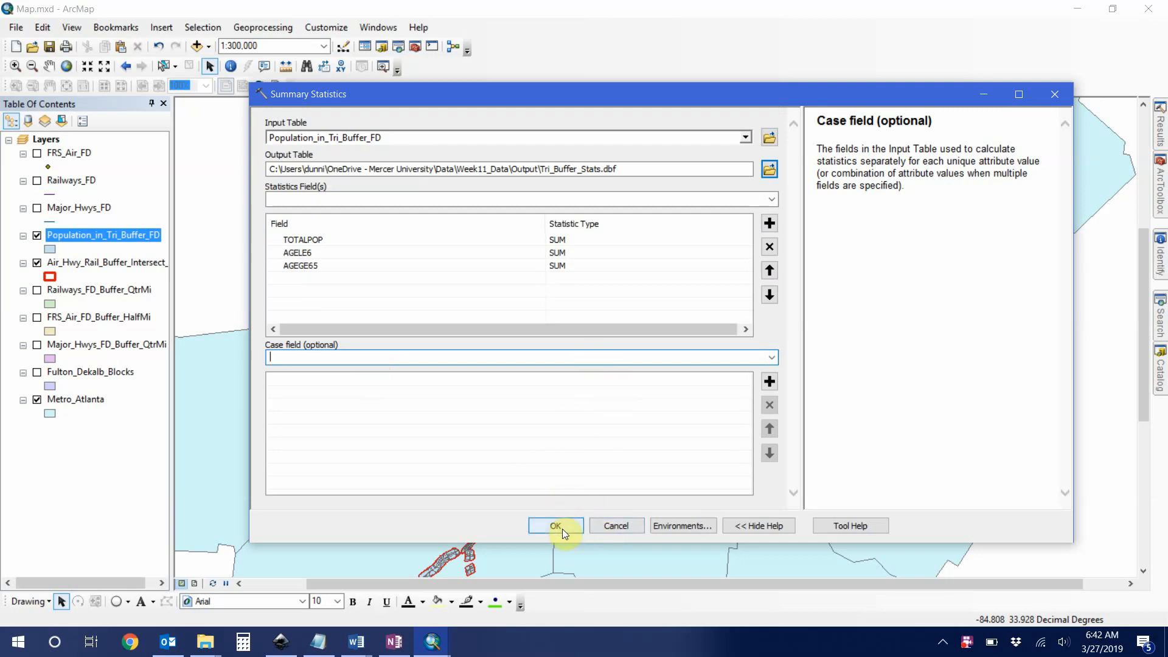
# Rename the output table to Tri_Buffer_Stats_All.dbf and run the Summary Statistics tool.
pyautogui.click(601, 169)
pyautogui.write('_a')
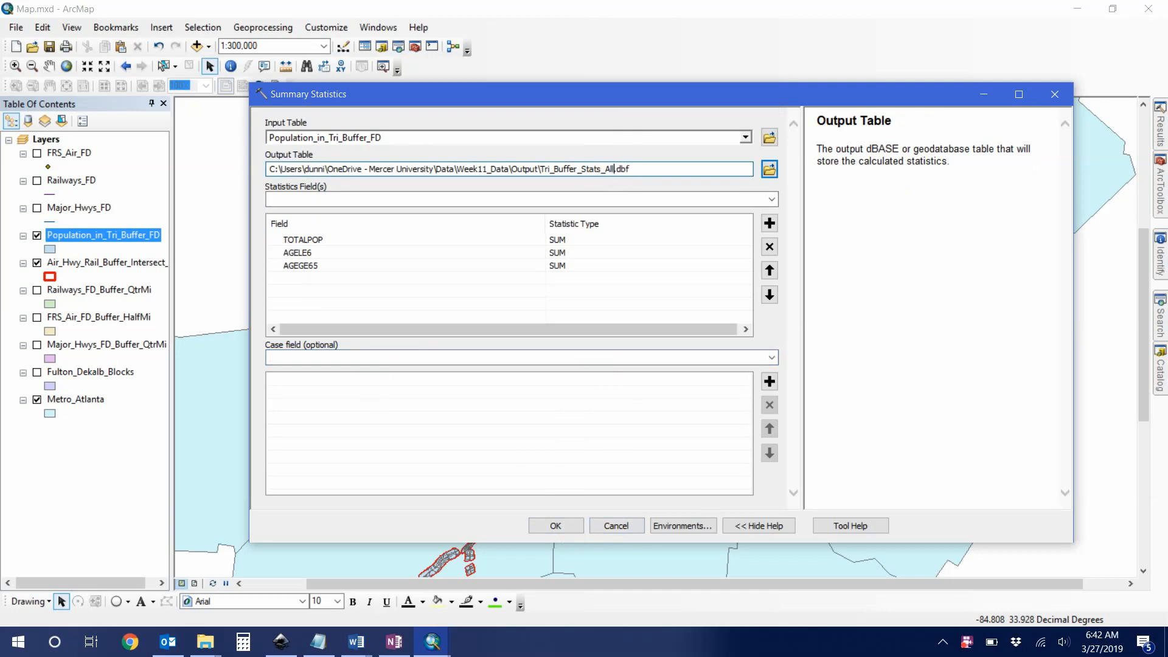
pyautogui.click(556, 526)
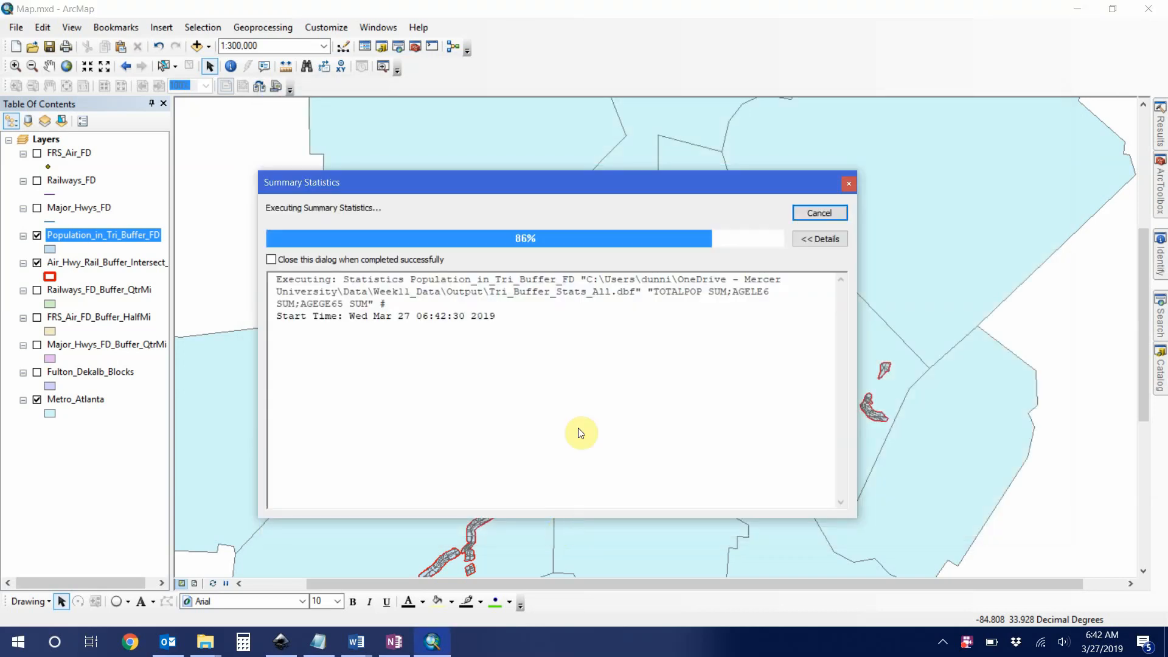
pyautogui.click(814, 213)
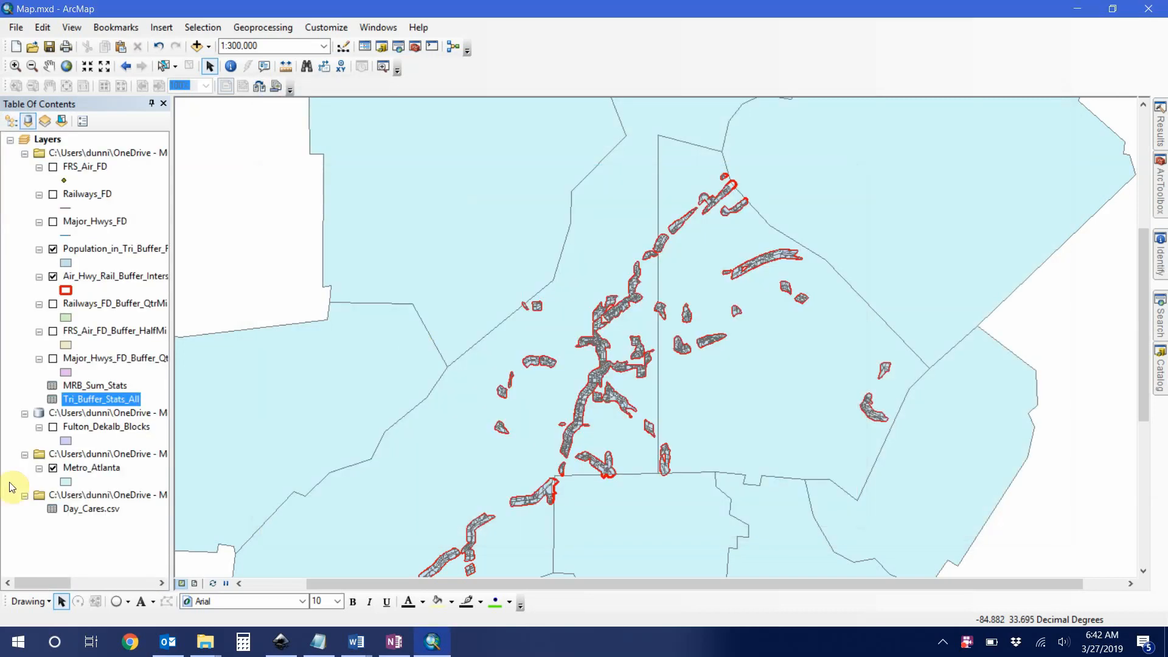
# Open the Tri_Buffer_Stats_All table, review the summed population fields and close it.
pyautogui.rightClick(101, 399)
pyautogui.click(121, 409)
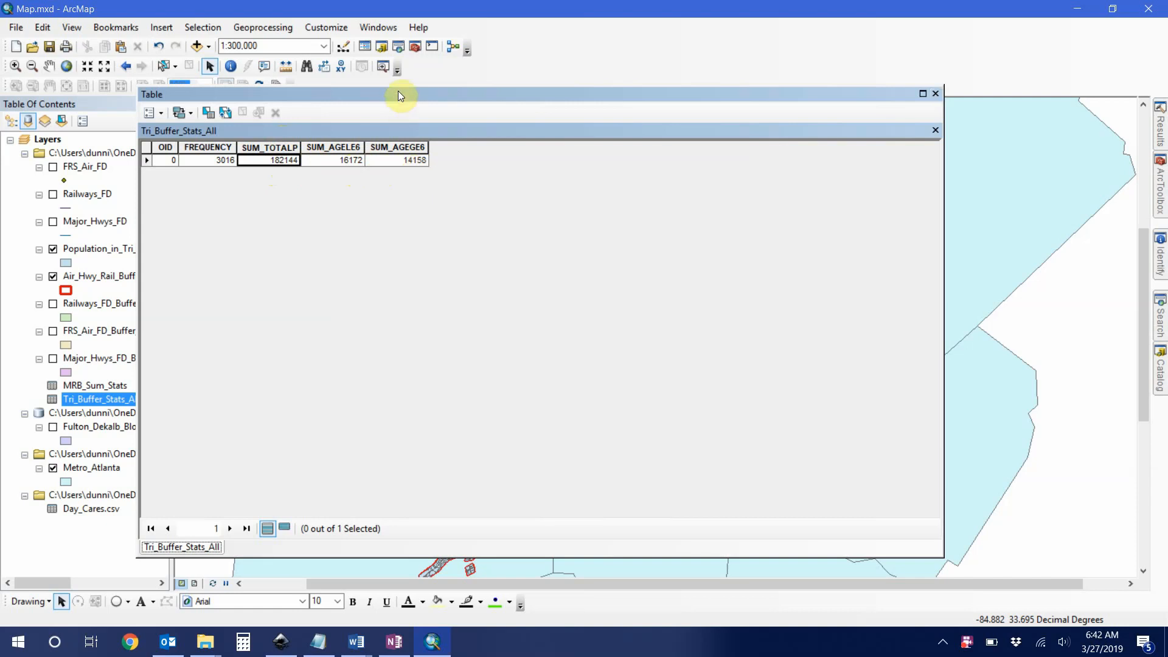
pyautogui.moveTo(397, 90); pyautogui.dragTo(674, 215)
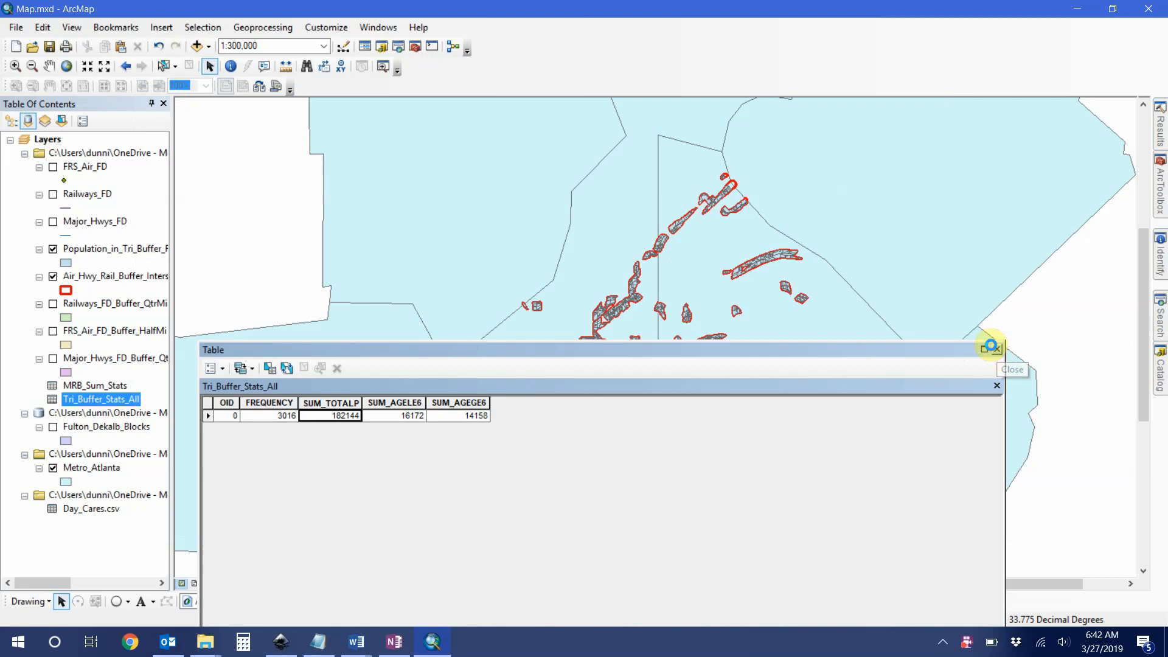
pyautogui.click(996, 350)
# Identify a Population_in_Tri_Buffer_FD block in the clipped buffer area that crosses the Fulton–DeKalb county line.
pyautogui.scroll(-5, 664, 242)
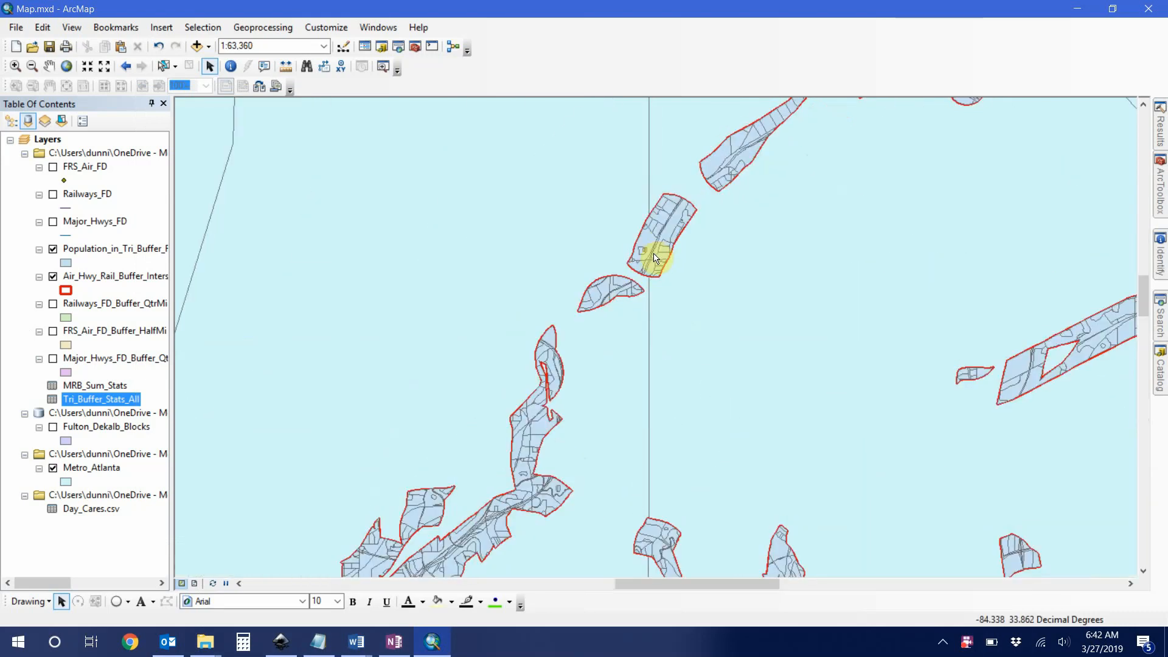
pyautogui.scroll(-2, 652, 253)
pyautogui.scroll(-1, 652, 262)
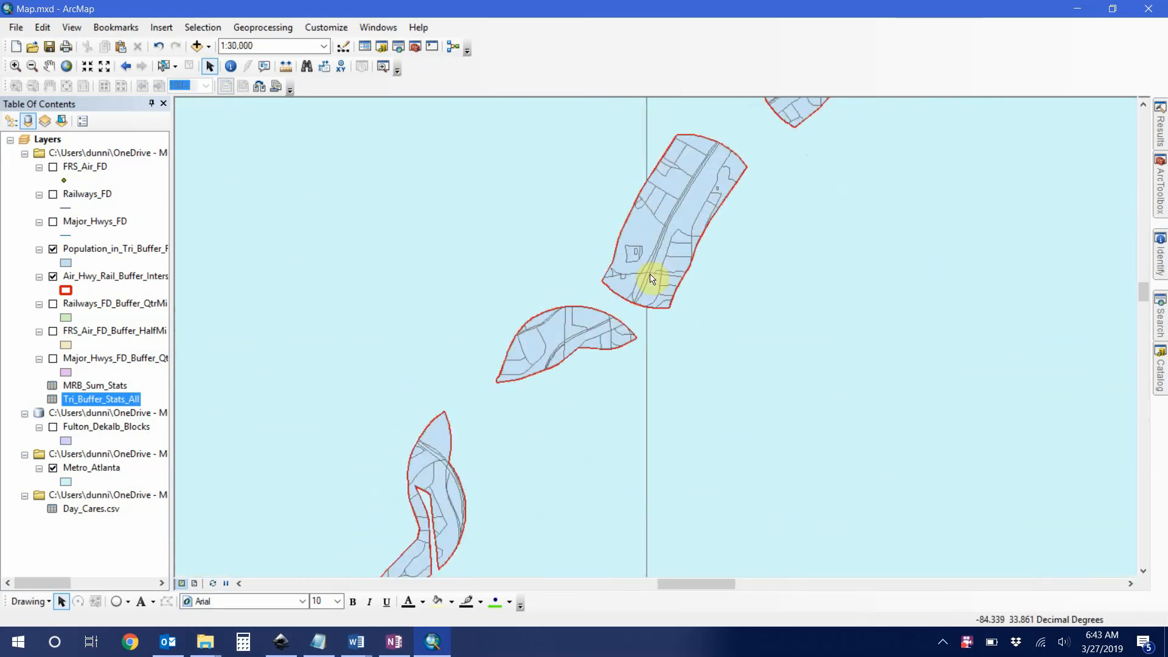
pyautogui.scroll(-1, 651, 277)
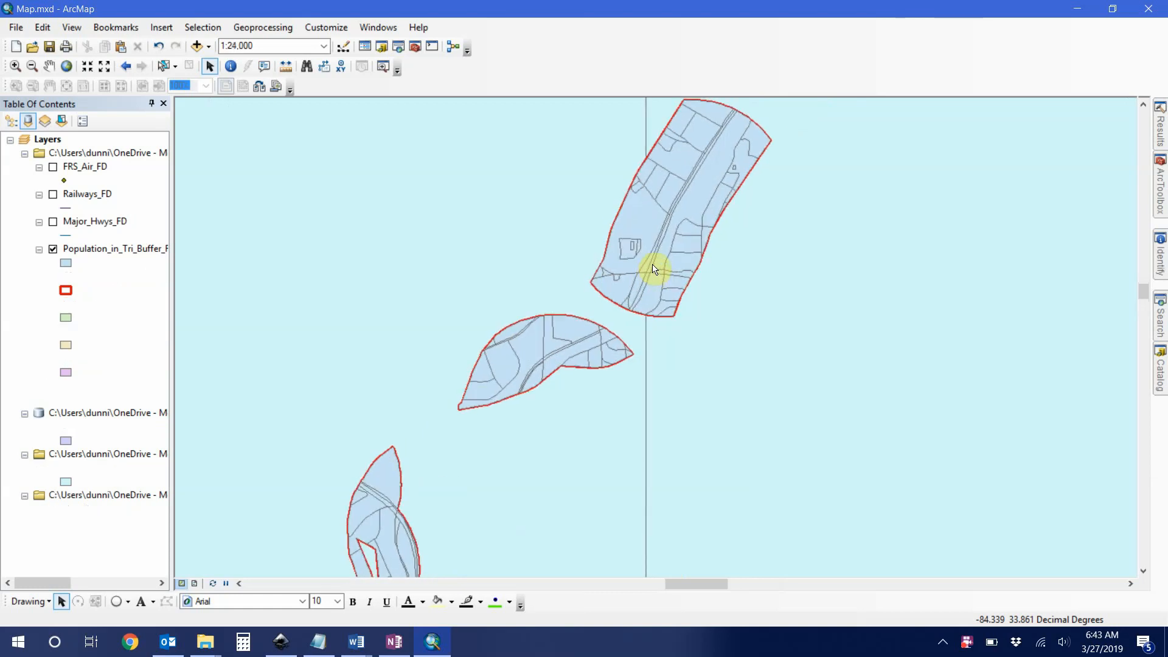
pyautogui.click(229, 67)
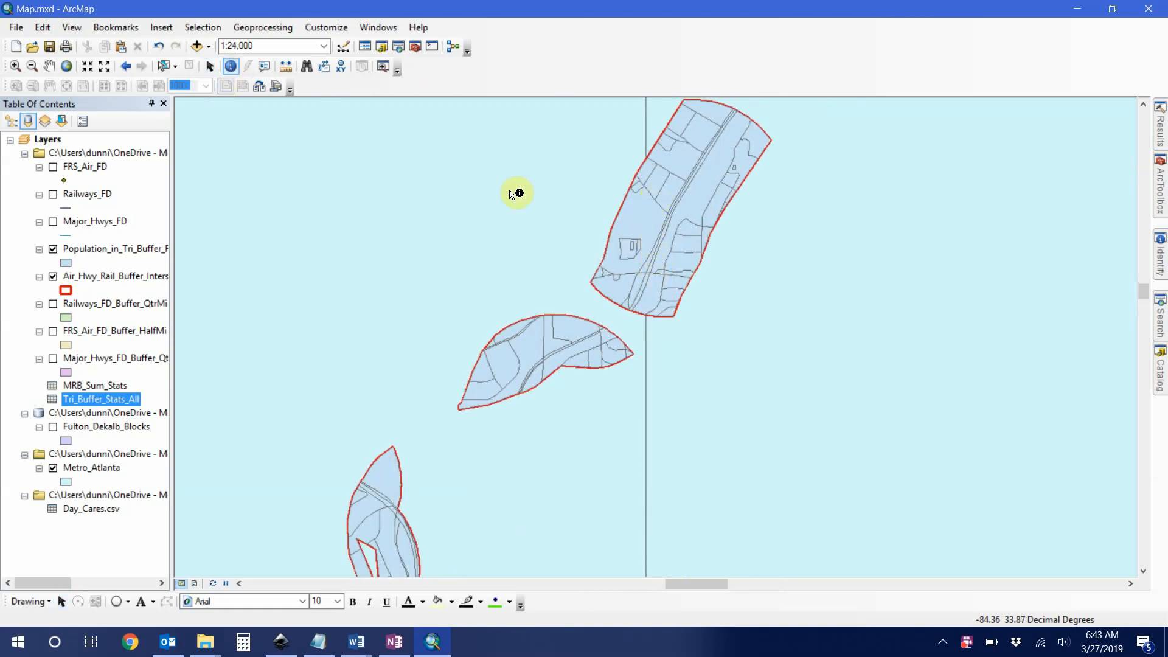
pyautogui.click(650, 175)
pyautogui.click(672, 158)
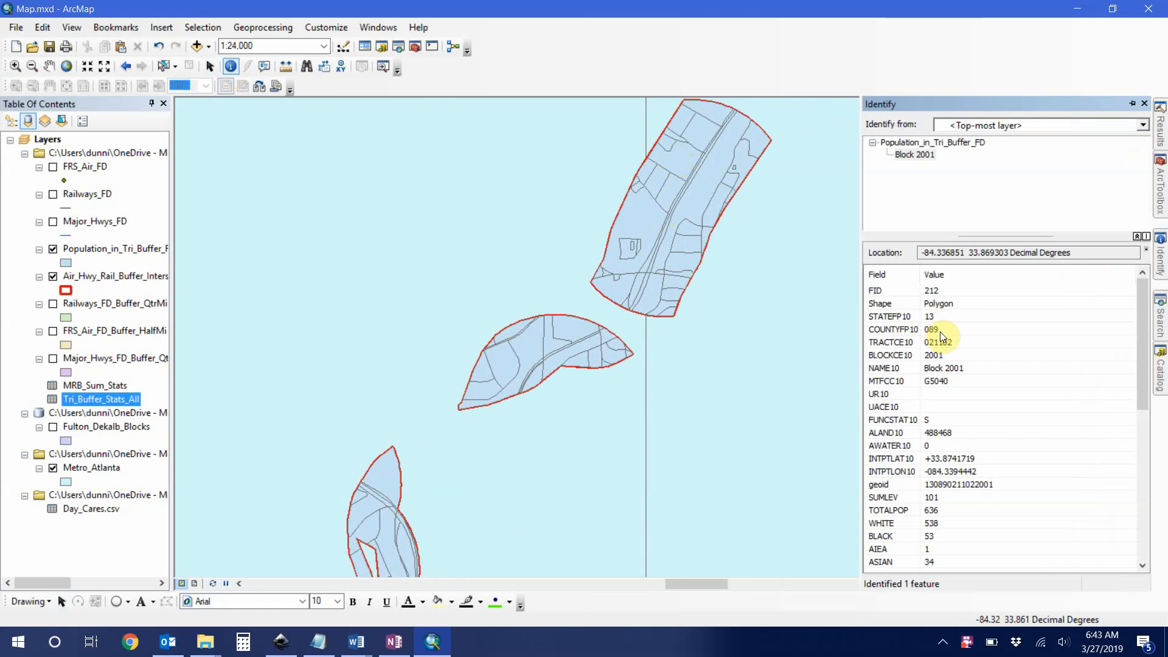
# Identify the Metro_Atlanta counties on both sides of the boundary line to compare their CNTY_FIPS codes.
pyautogui.click(742, 286)
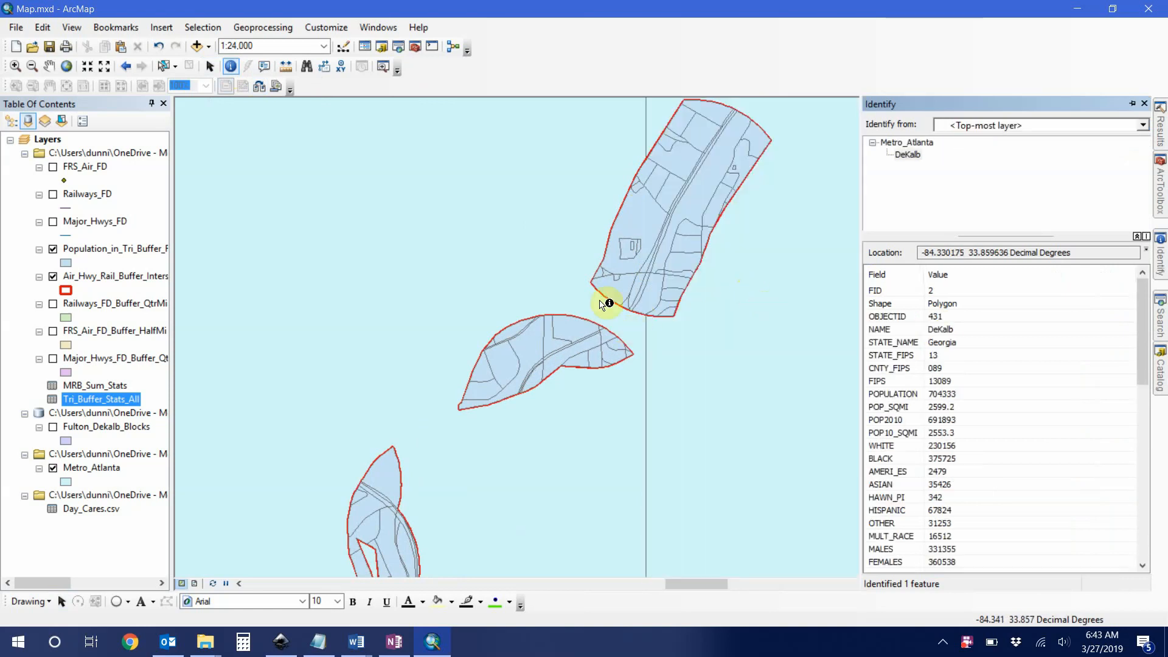
pyautogui.click(552, 251)
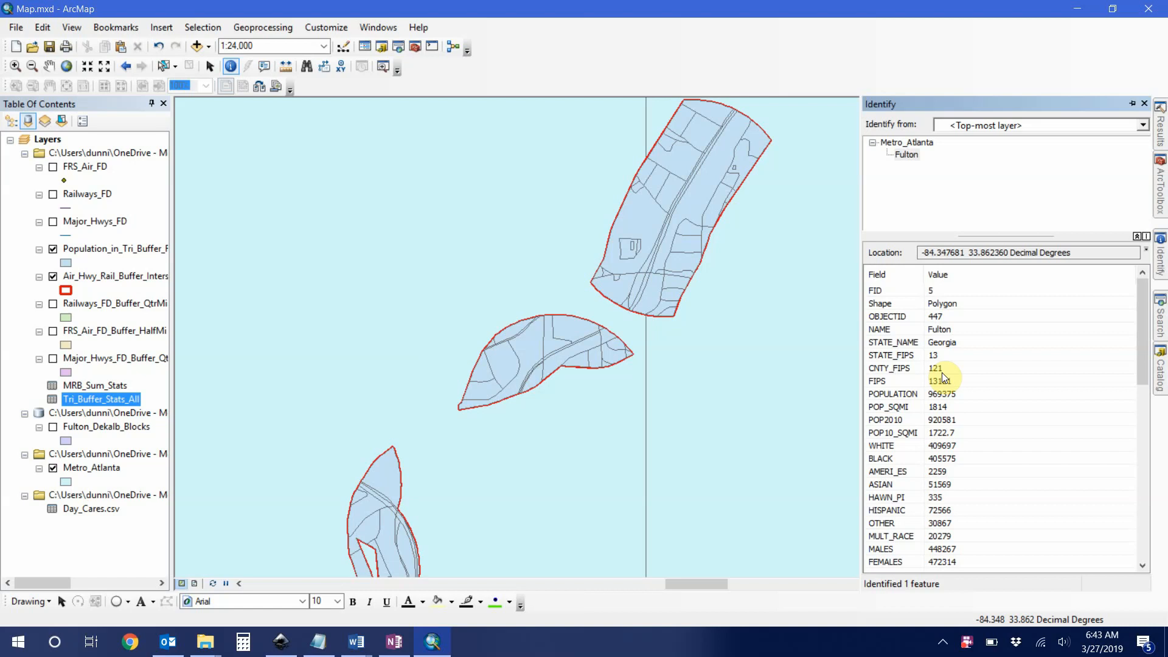
pyautogui.click(706, 373)
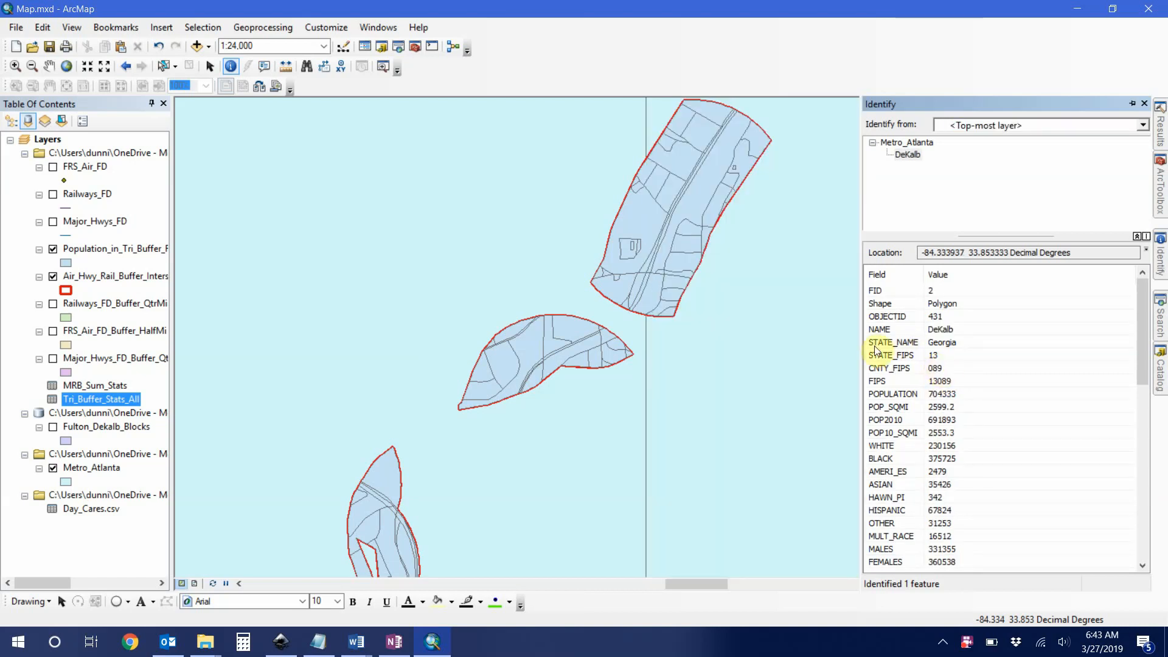
# Identify blocks in the two clipped buffer areas near the county line to compare their COUNTYFP10 codes.
pyautogui.click(668, 183)
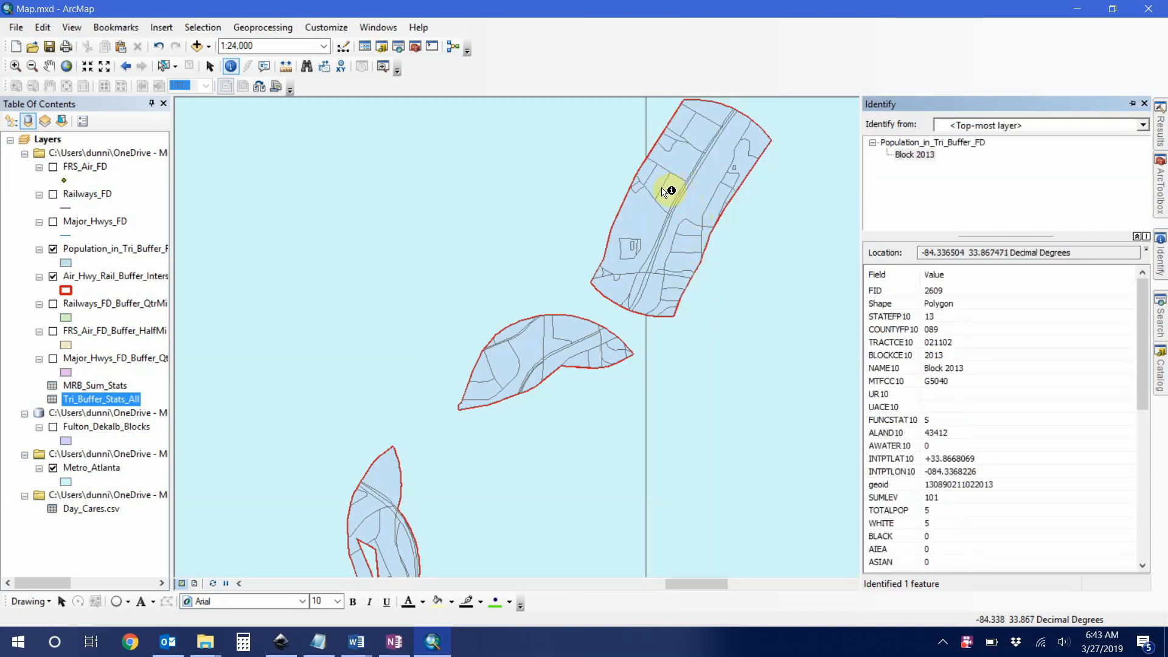
pyautogui.click(615, 288)
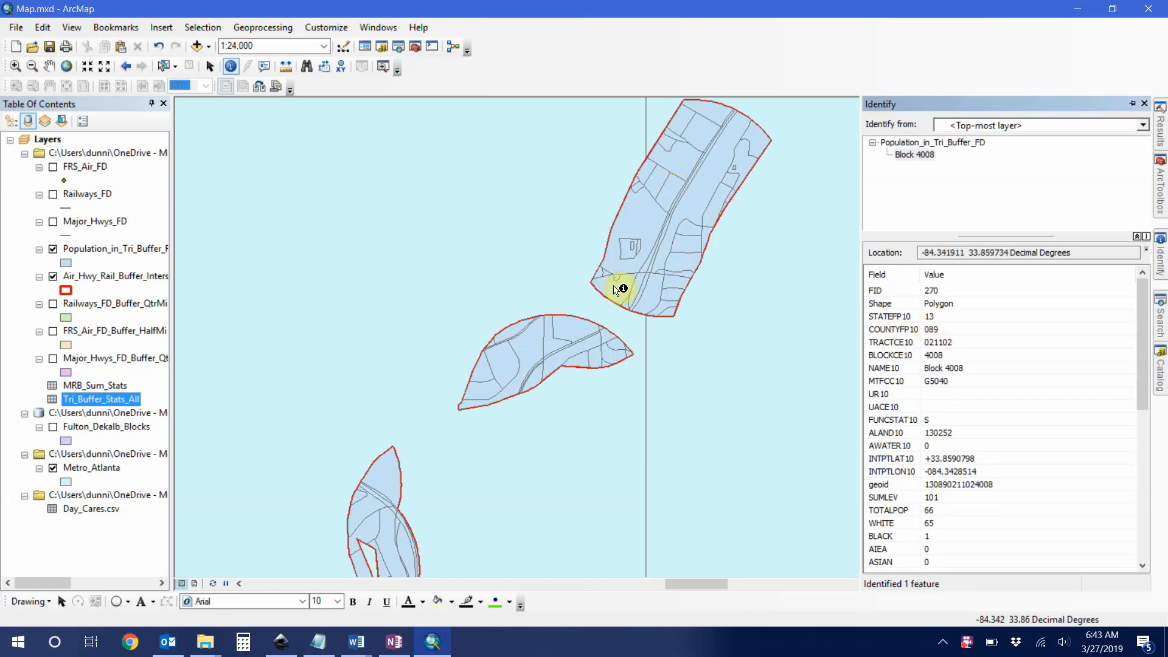
pyautogui.click(535, 347)
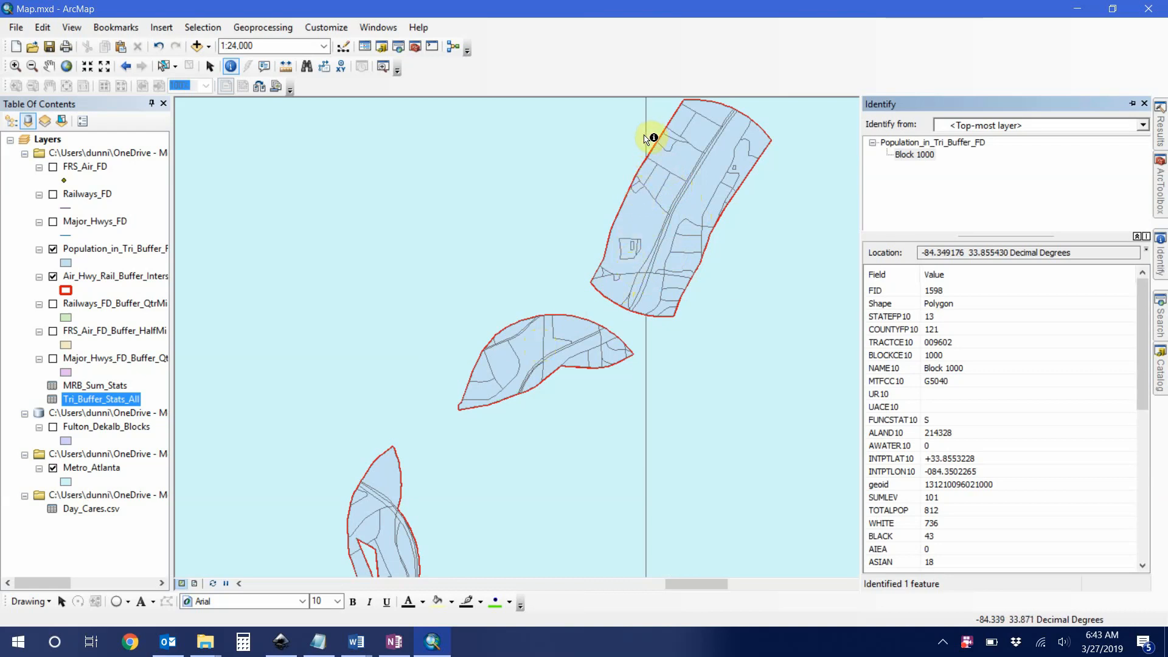
pyautogui.scroll(4, 646, 138)
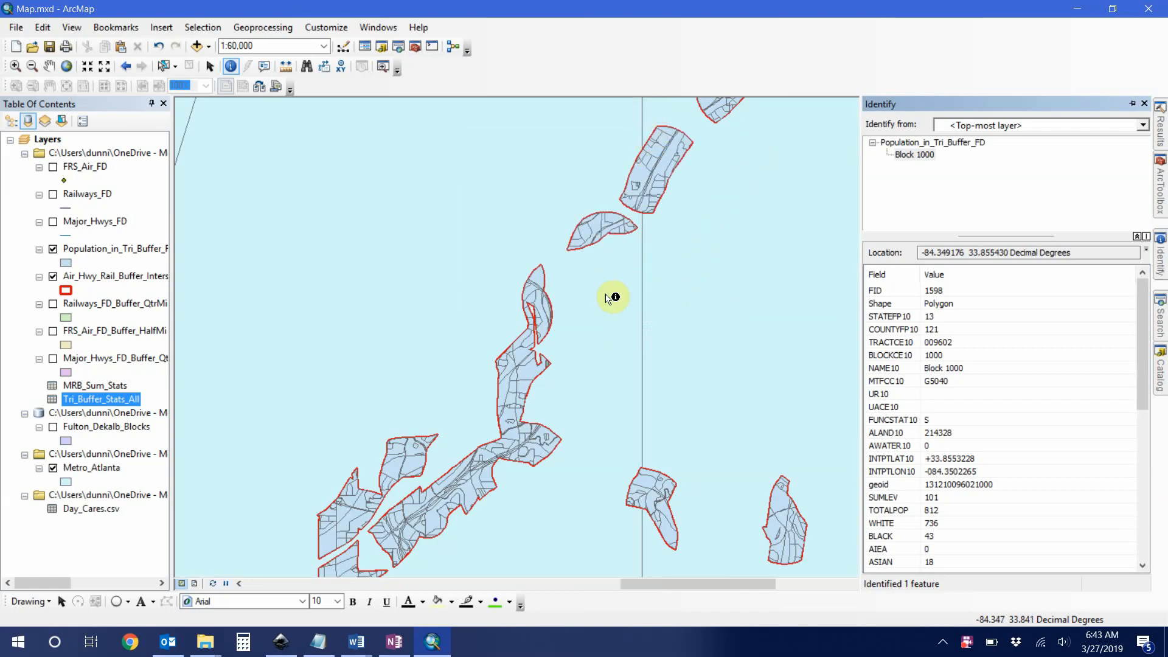
pyautogui.scroll(-3, 606, 291)
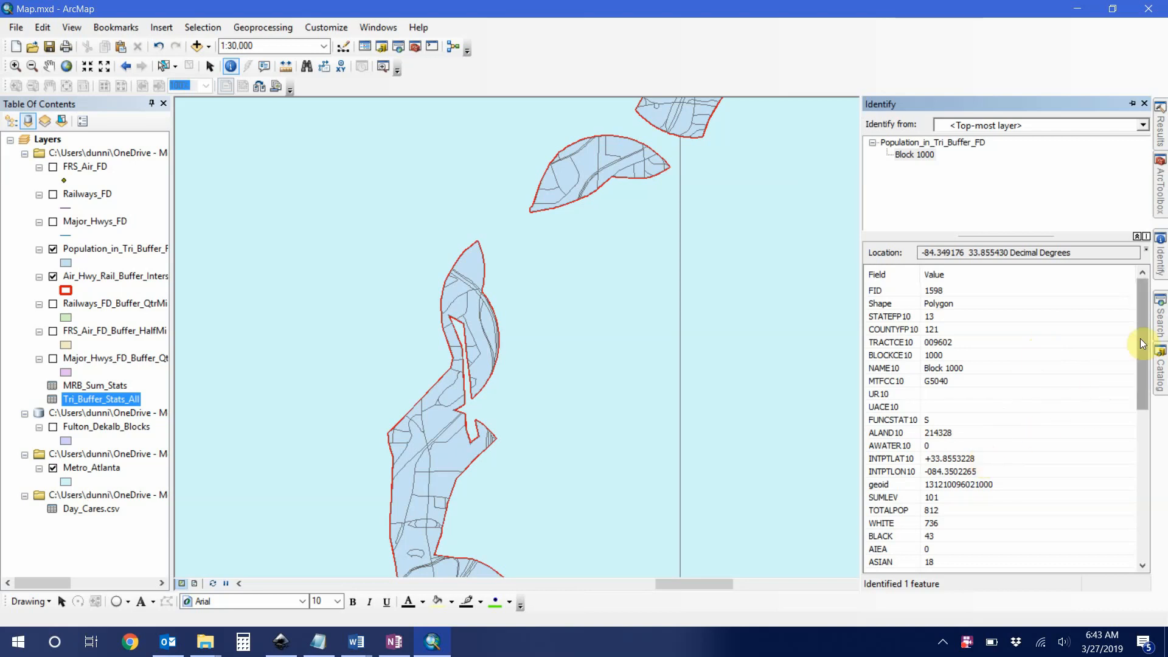
# Examine the identified block's attributes from its county code to its total, young and elderly population fields.
pyautogui.moveTo(1141, 343); pyautogui.dragTo(1151, 393)
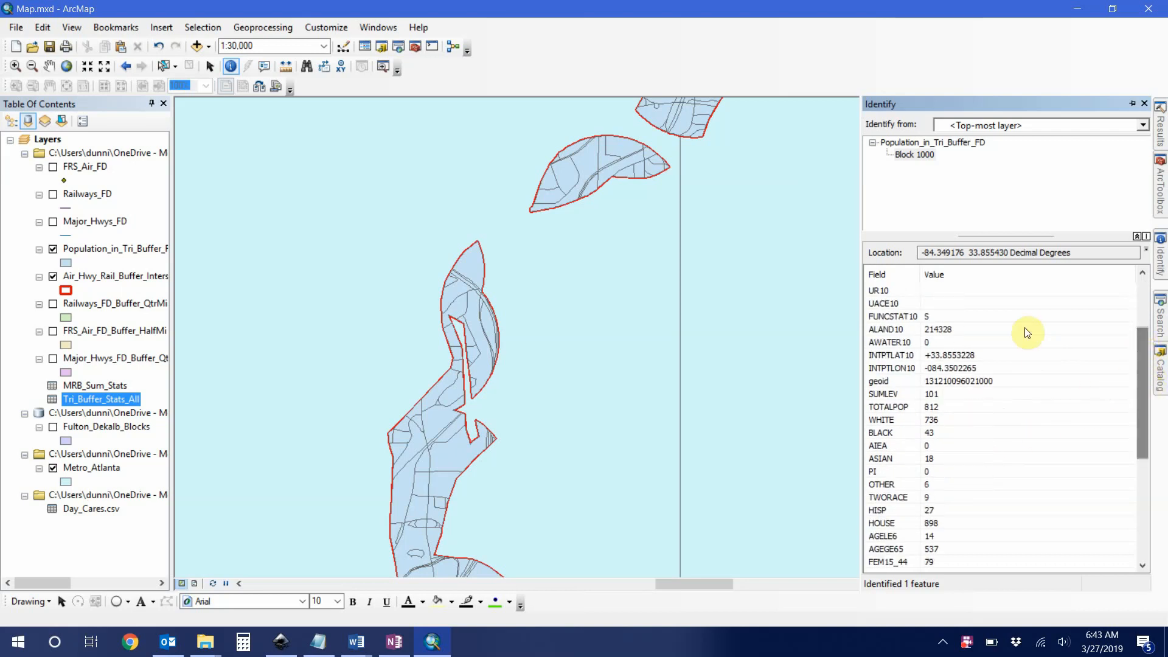
pyautogui.scroll(2, 955, 332)
pyautogui.scroll(1, 955, 332)
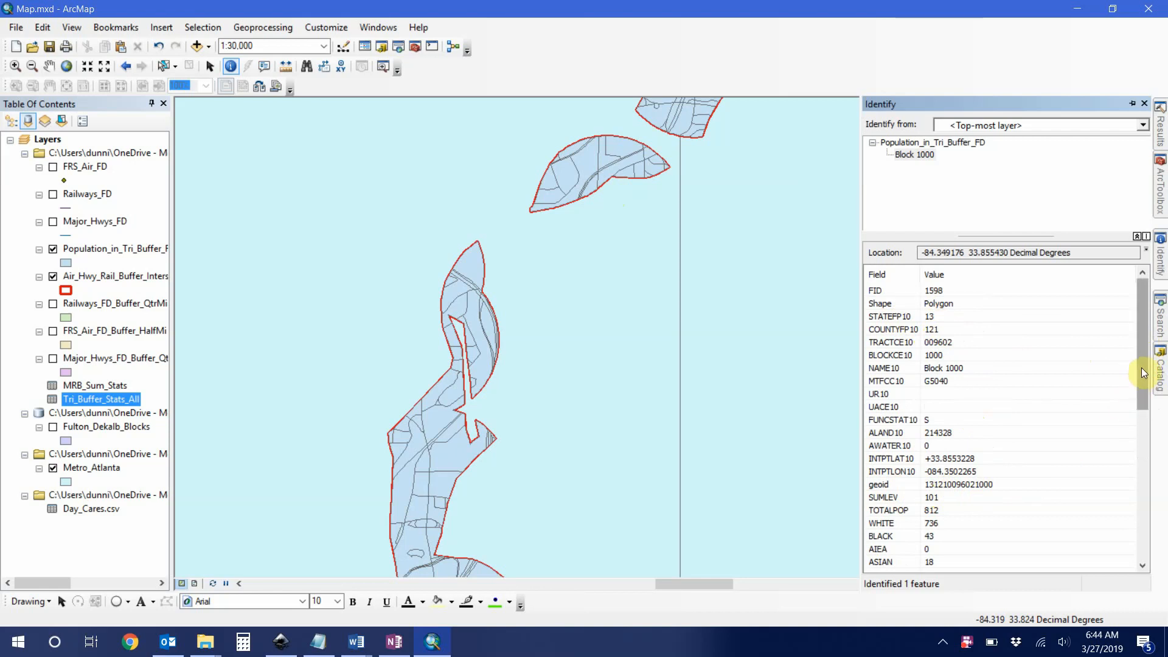
pyautogui.moveTo(1141, 373); pyautogui.dragTo(1162, 438)
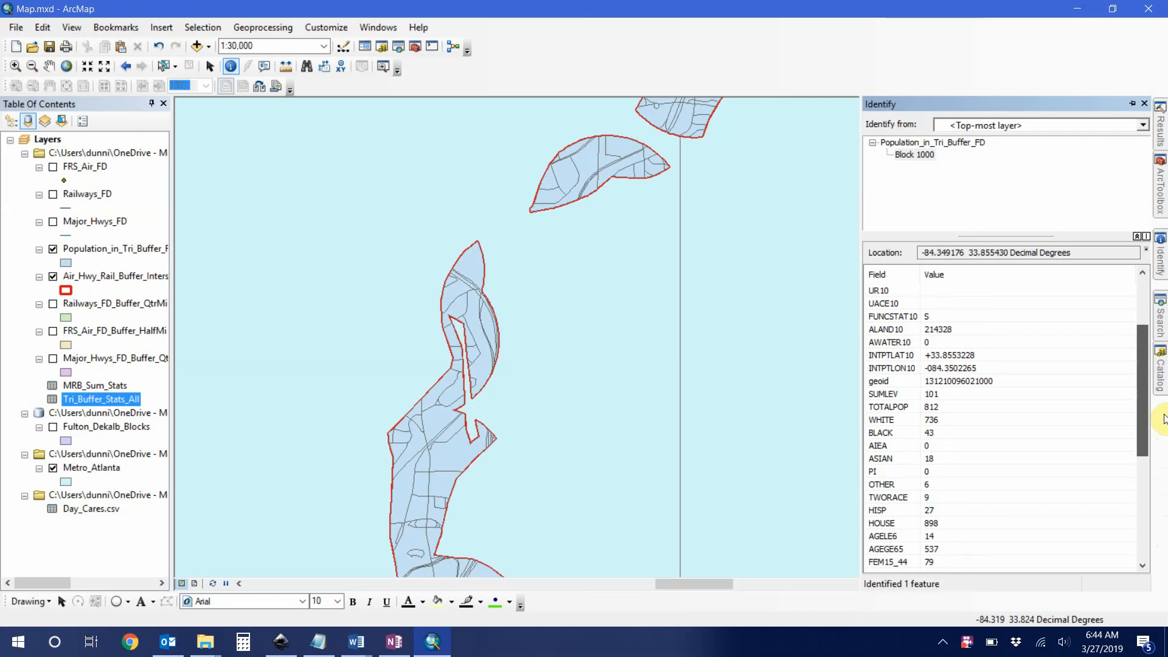
pyautogui.scroll(3, 1162, 401)
pyautogui.scroll(1, 1163, 380)
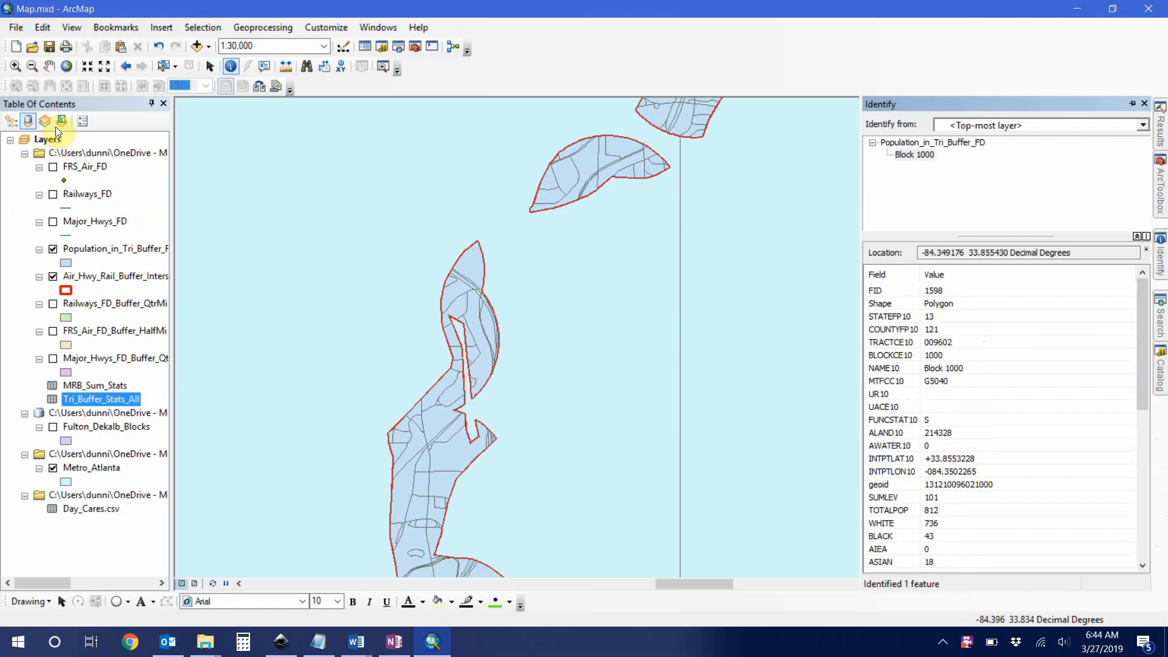
# List the layers by drawing order and open the attribute table of Population_in_Tri_Buffer_FD.
pyautogui.click(11, 121)
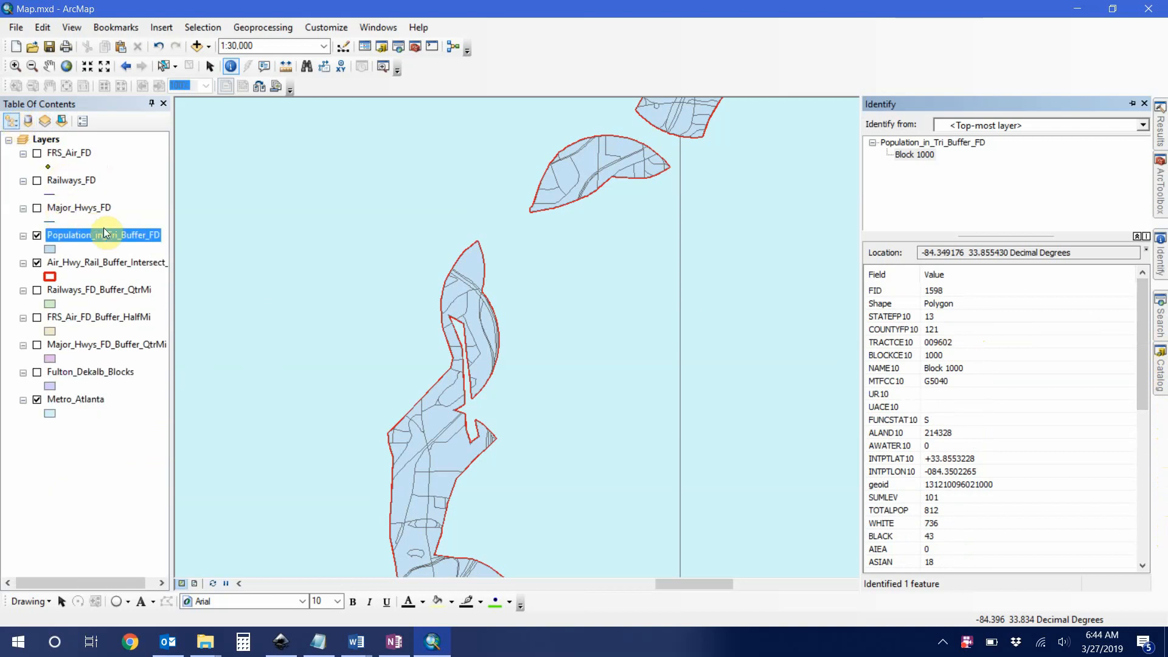
pyautogui.scroll(2, 611, 307)
pyautogui.scroll(1, 602, 299)
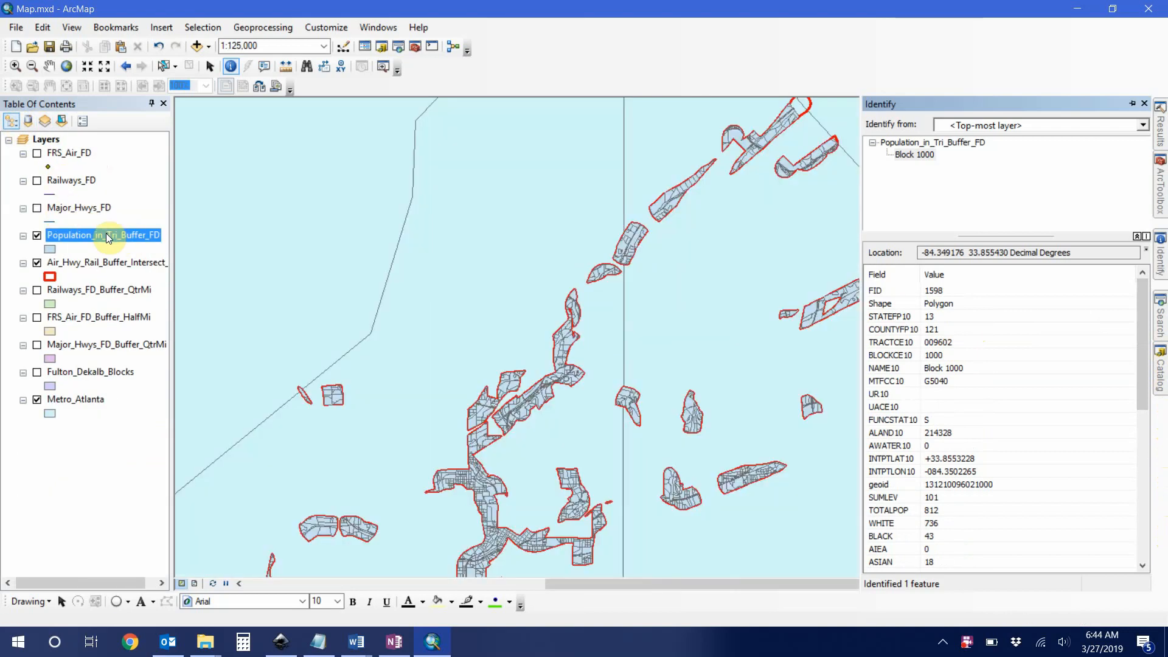
pyautogui.rightClick(109, 236)
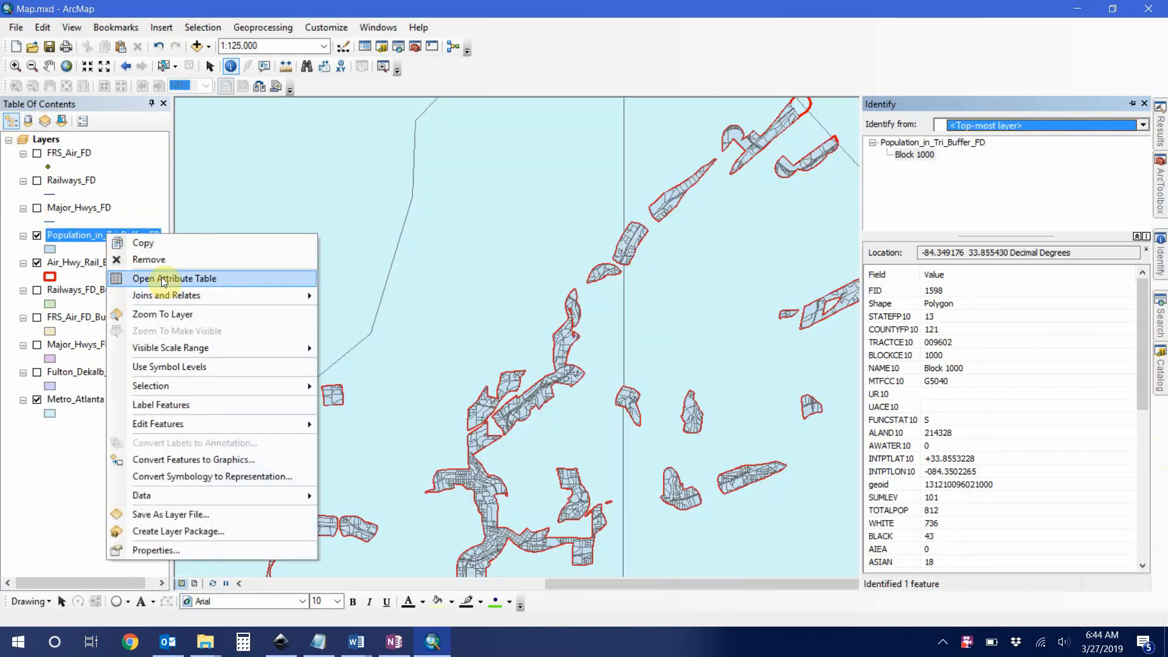
pyautogui.click(161, 278)
pyautogui.moveTo(480, 347); pyautogui.dragTo(485, 140)
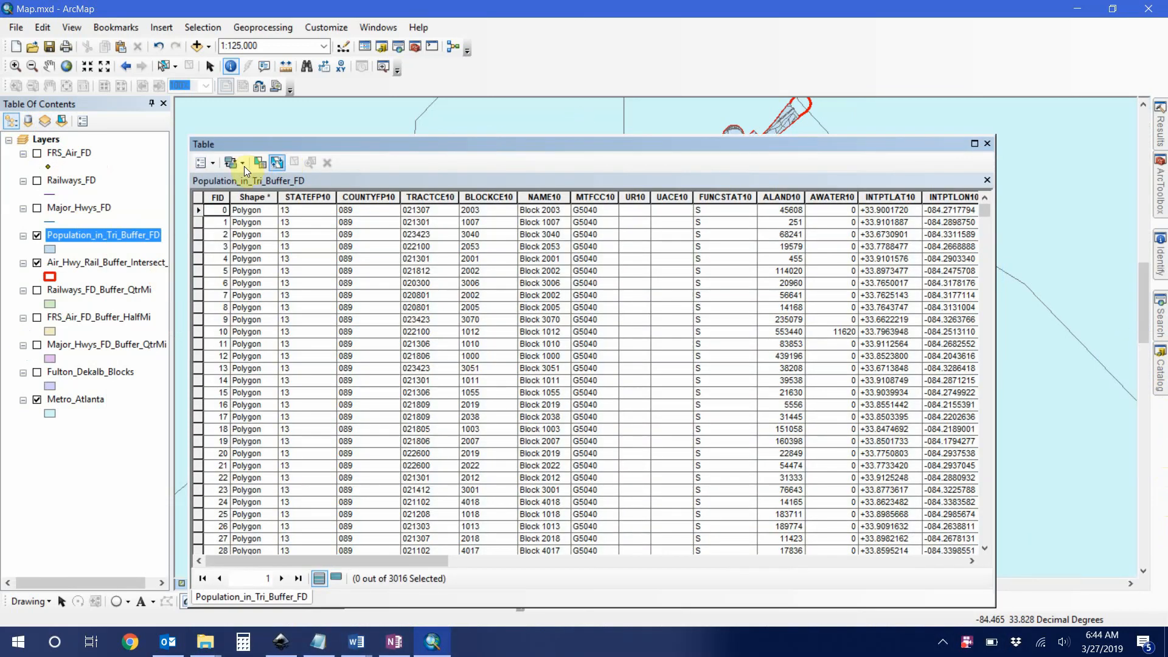
# Add a text field named ST_County to the Population_in_Tri_Buffer_FD attribute table.
pyautogui.click(375, 560)
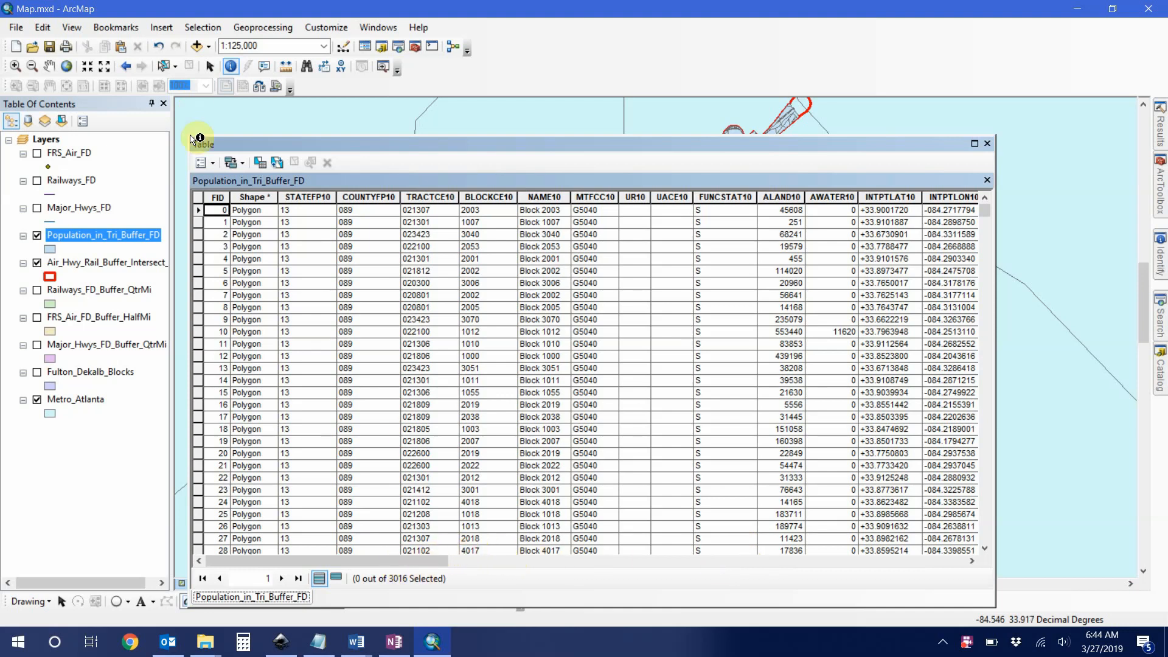
pyautogui.click(213, 163)
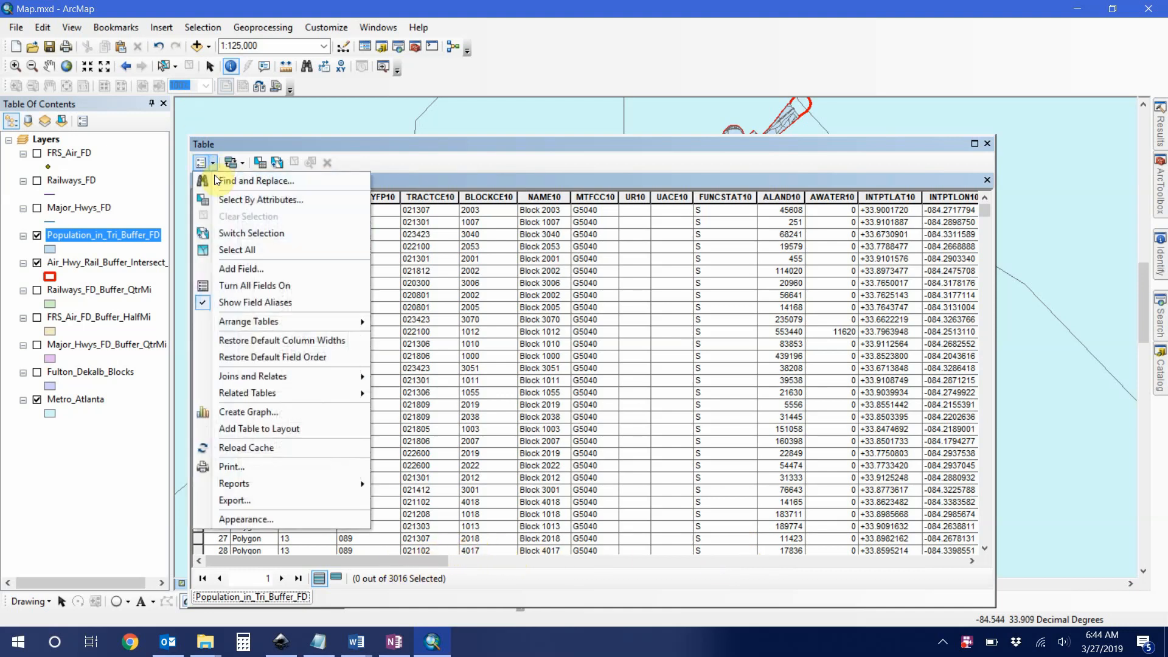
pyautogui.click(242, 268)
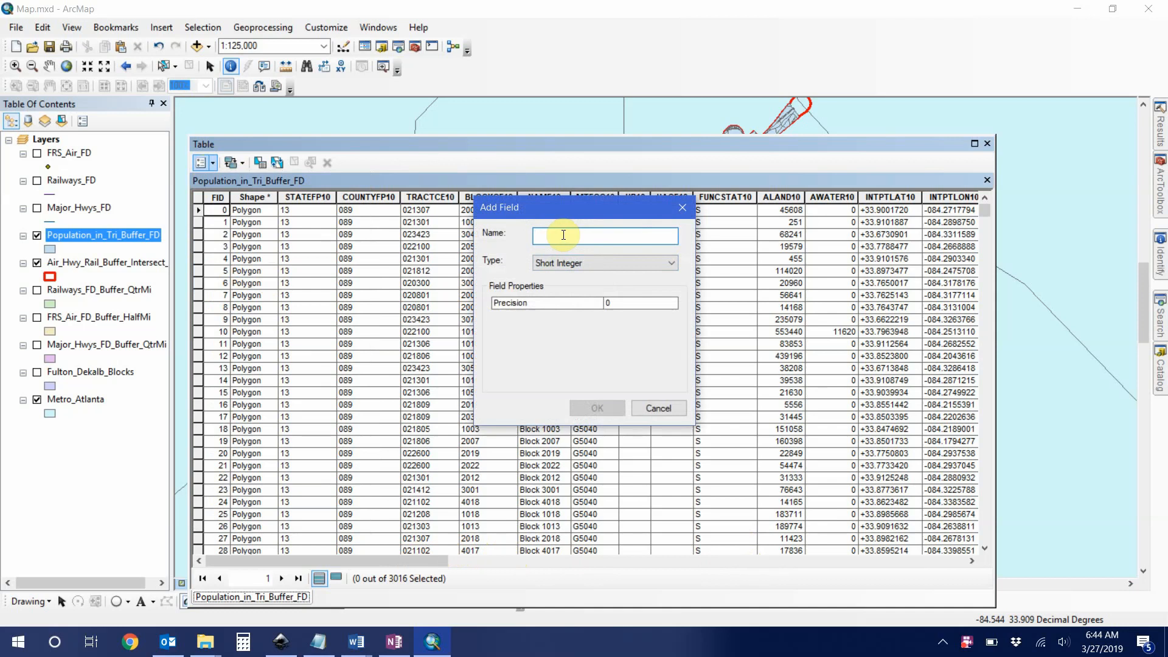
pyautogui.write('ST_County')
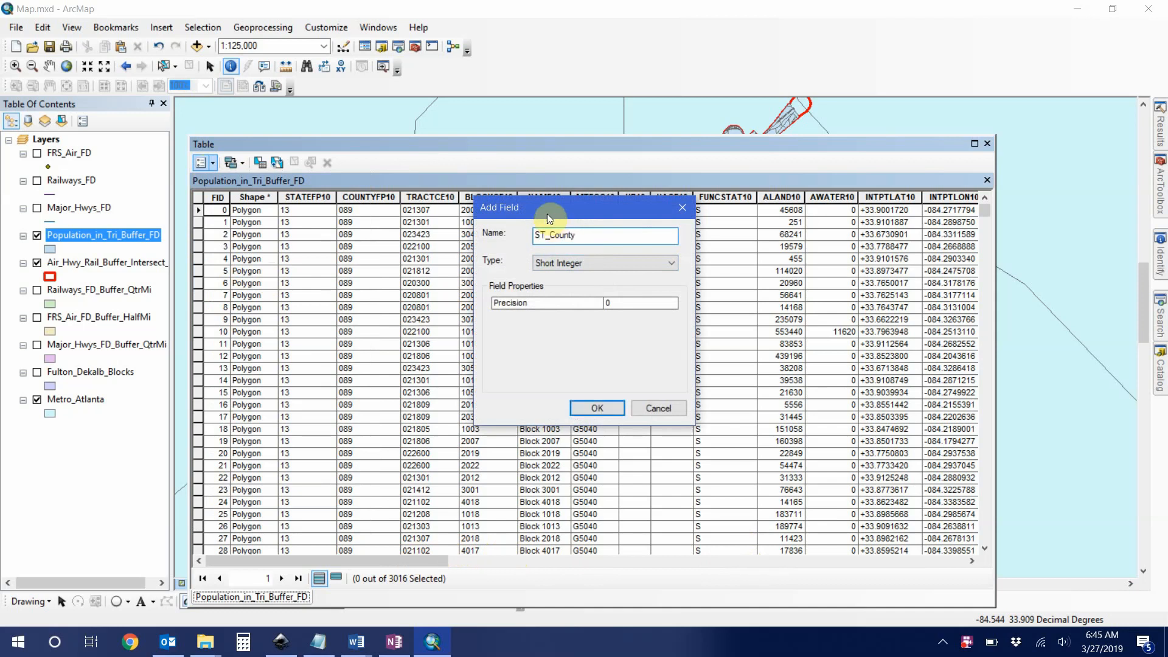
pyautogui.click(582, 261)
pyautogui.click(558, 316)
pyautogui.click(616, 302)
pyautogui.moveTo(615, 302); pyautogui.dragTo(596, 305)
pyautogui.click(591, 409)
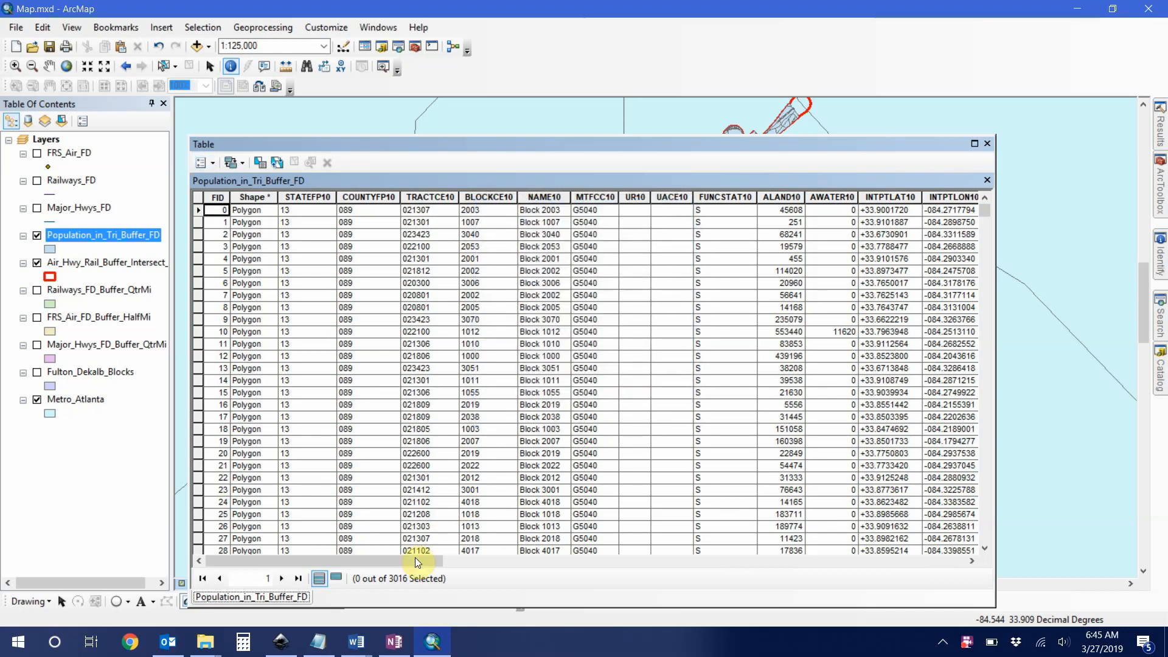
# Calculate the ST_County field with the Python parser using the expression !STATEFP10! + !COUNTYFP10!
pyautogui.moveTo(411, 560); pyautogui.dragTo(934, 557)
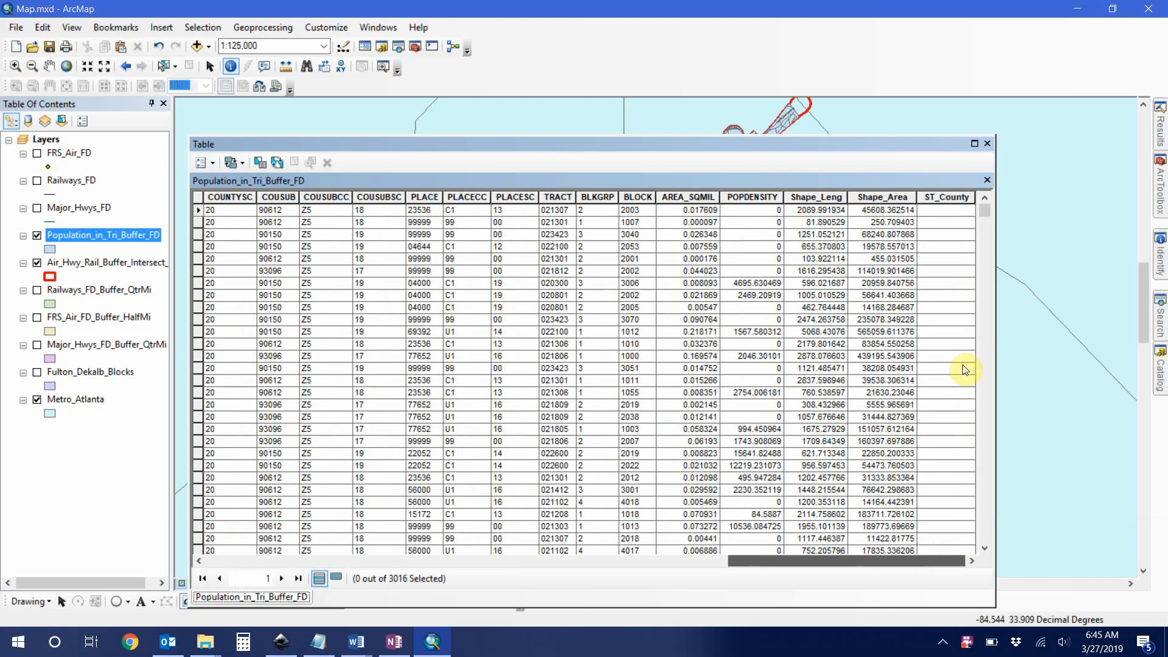
pyautogui.rightClick(948, 196)
pyautogui.click(987, 296)
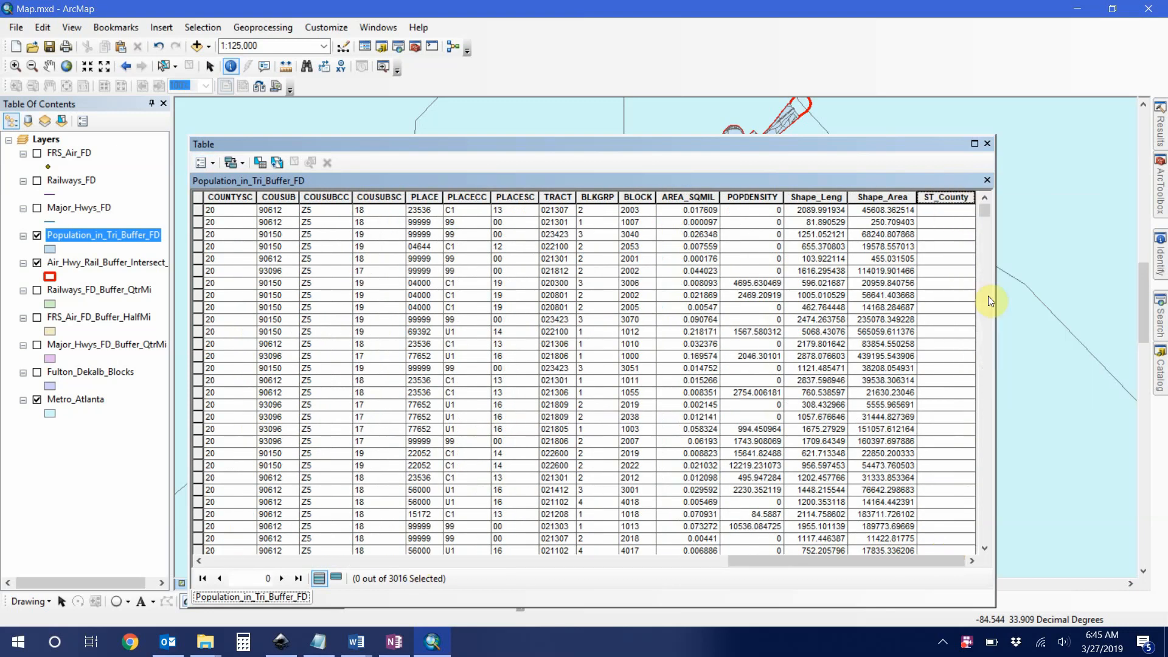
pyautogui.click(550, 352)
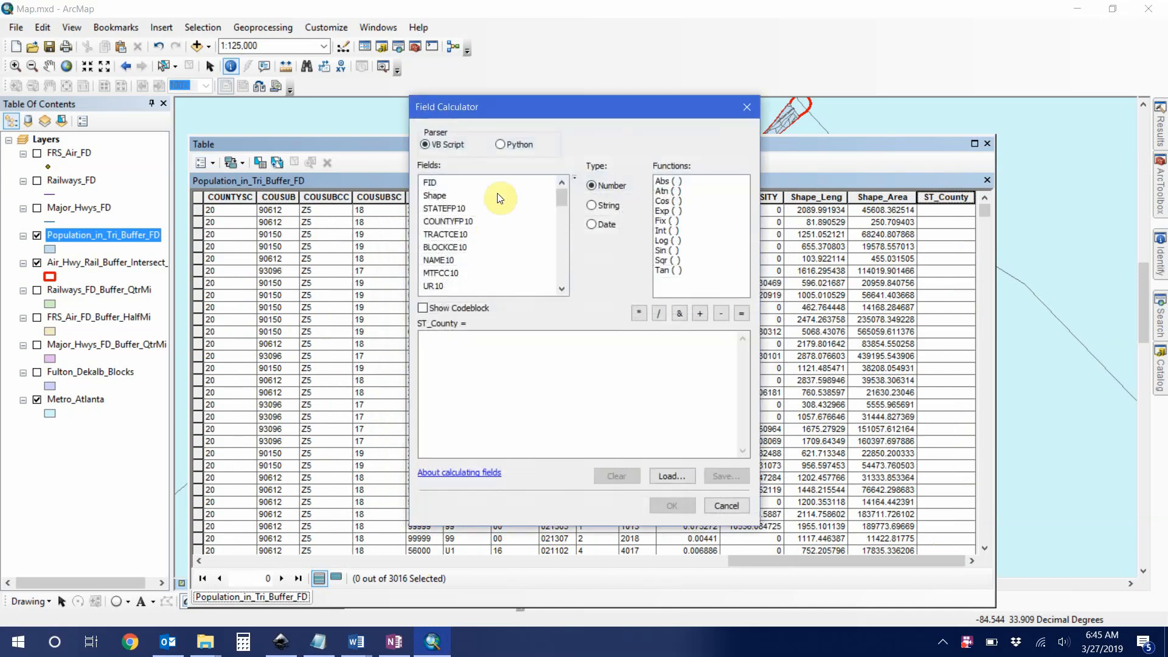
pyautogui.click(500, 145)
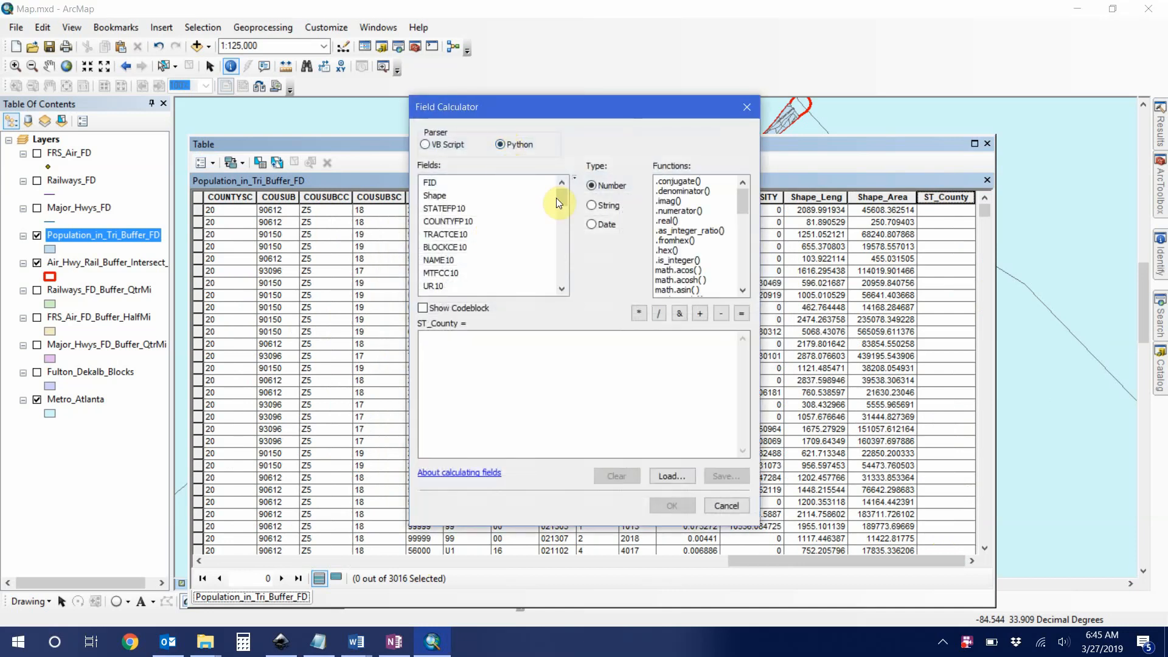
pyautogui.doubleClick(455, 210)
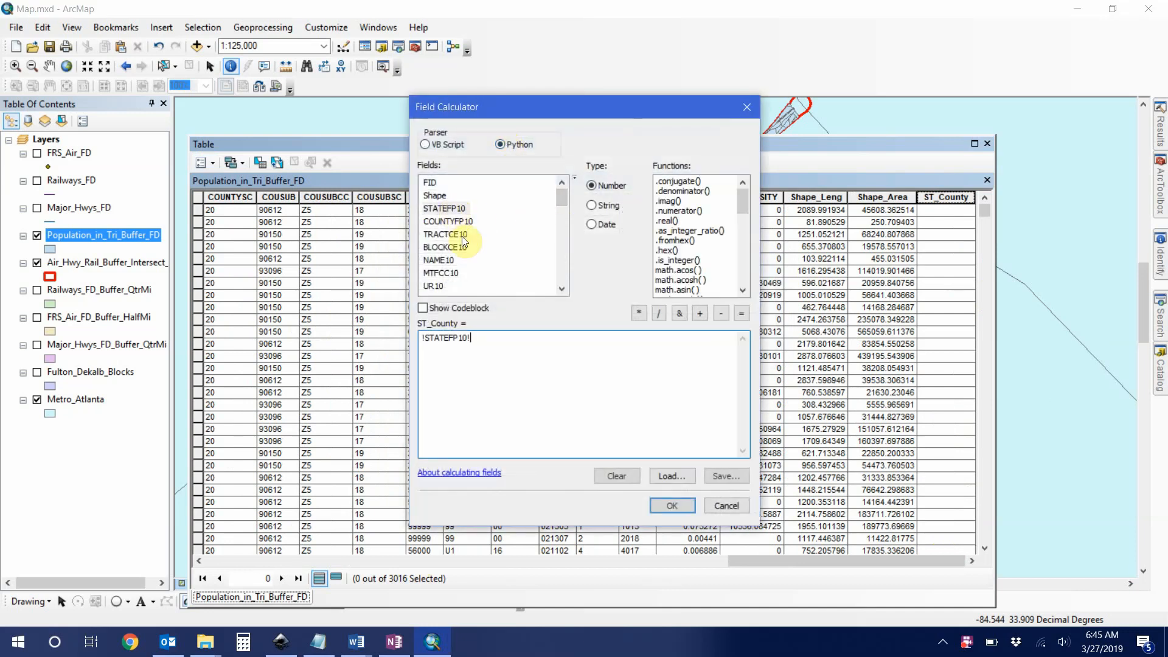
pyautogui.write('+')
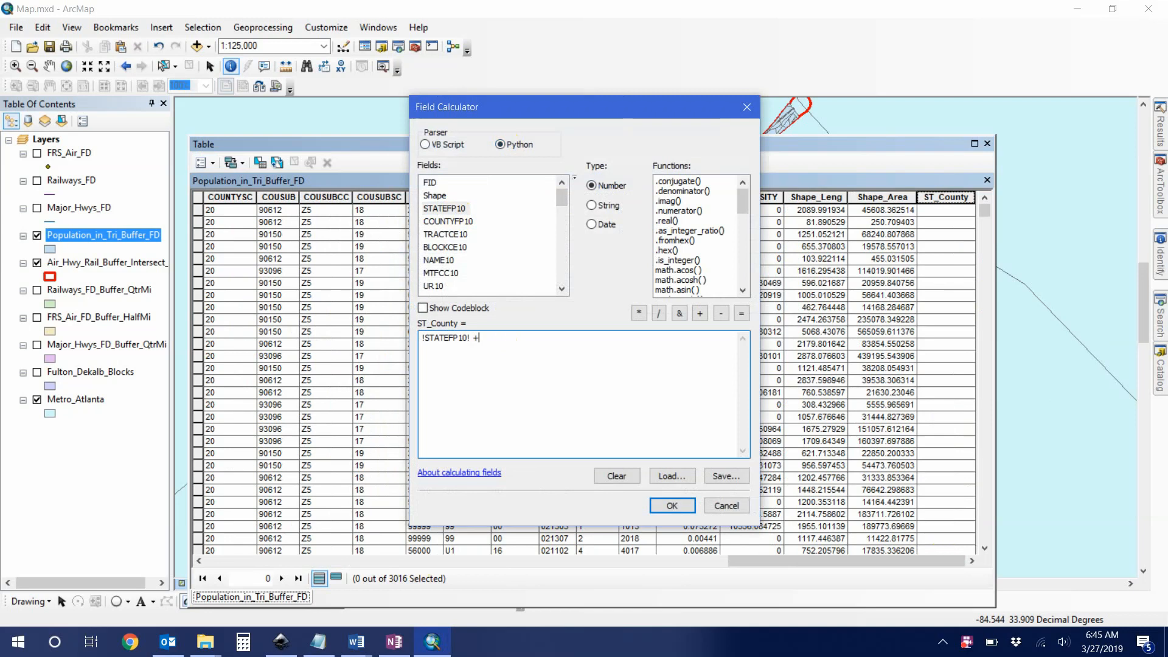
pyautogui.doubleClick(437, 221)
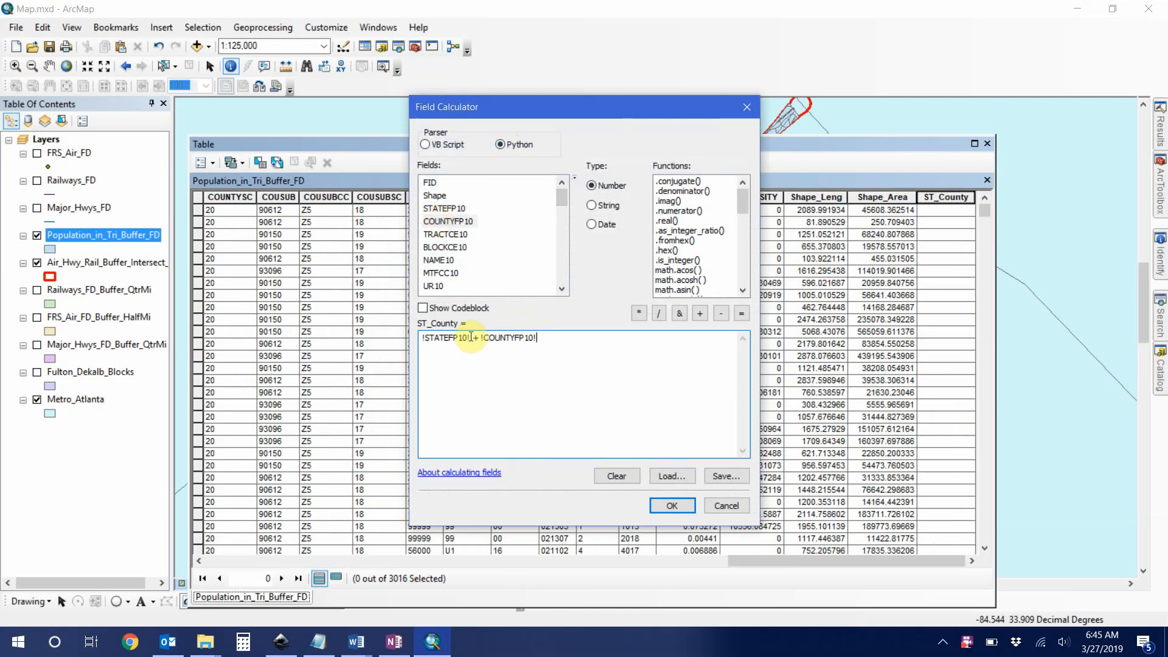
pyautogui.moveTo(472, 336); pyautogui.dragTo(421, 340)
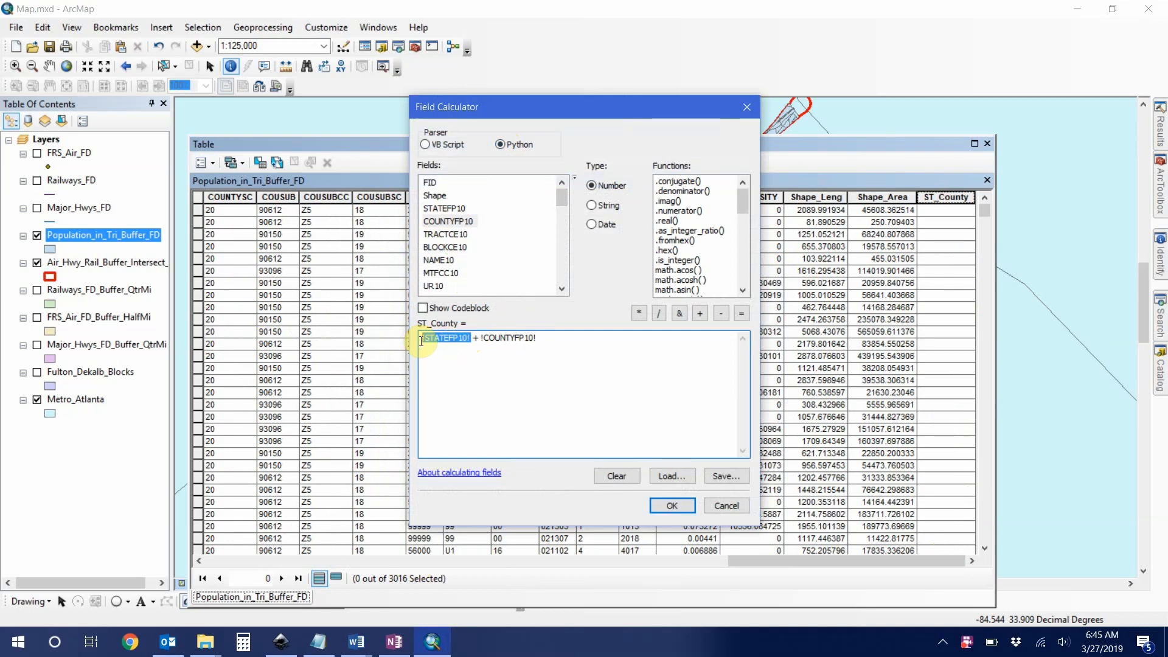
pyautogui.moveTo(537, 338); pyautogui.dragTo(480, 342)
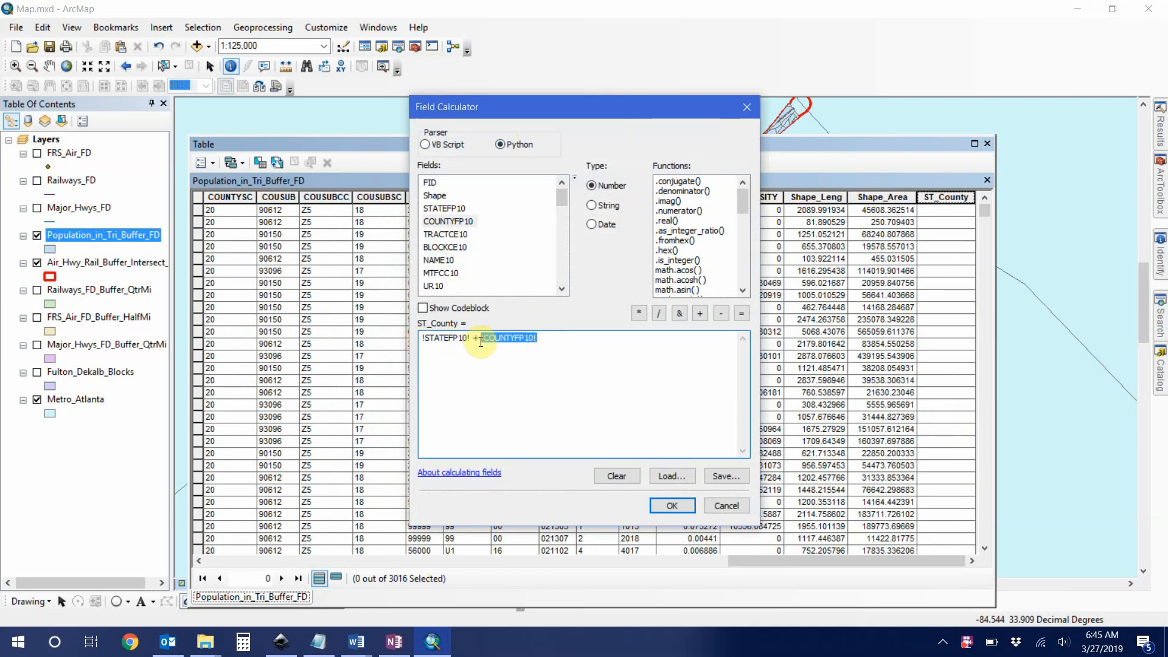
pyautogui.click(483, 342)
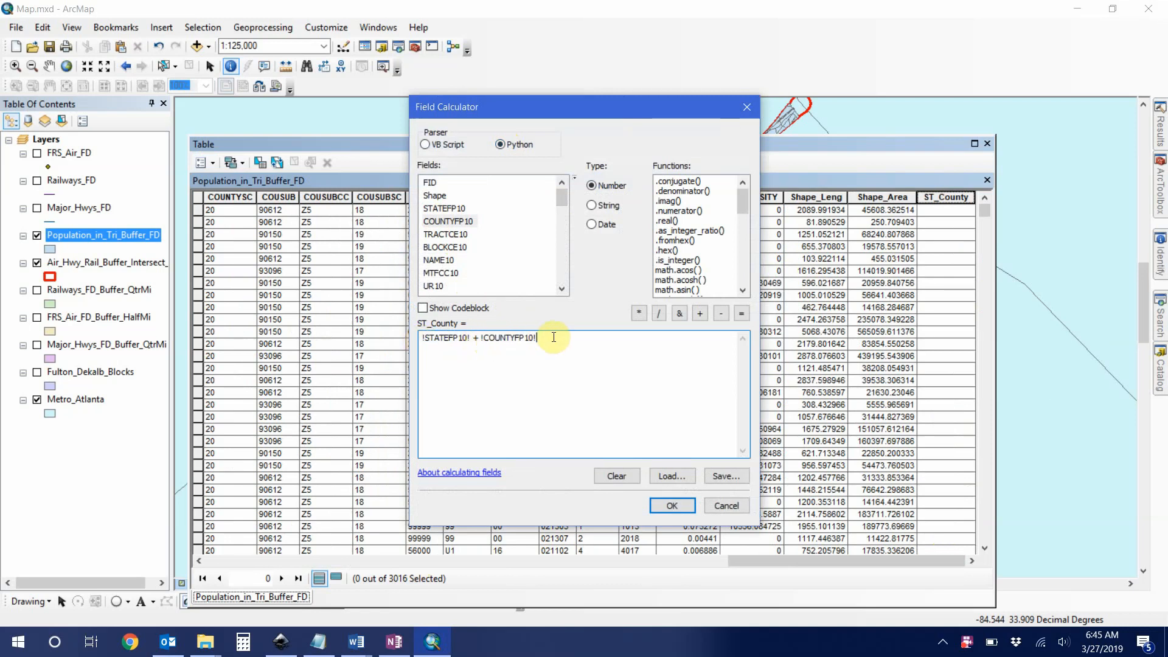
pyautogui.click(672, 504)
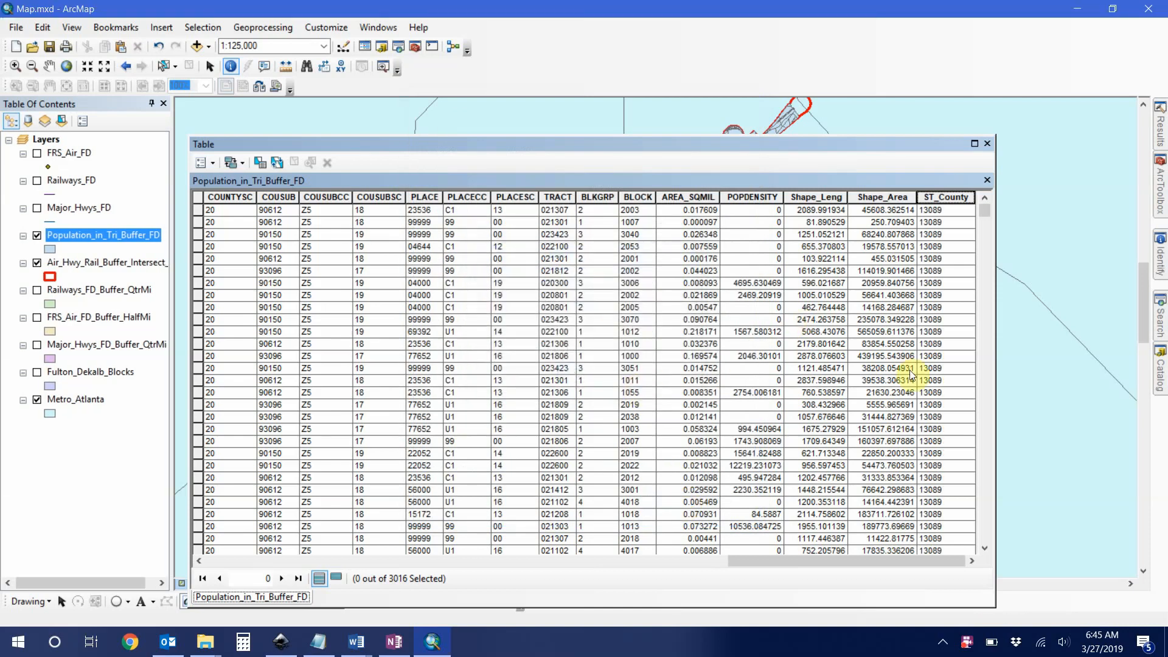
# Close the table and identify blocks in the two clipped areas near the county line to compare their ST_County codes.
pyautogui.click(988, 144)
pyautogui.scroll(3, 636, 247)
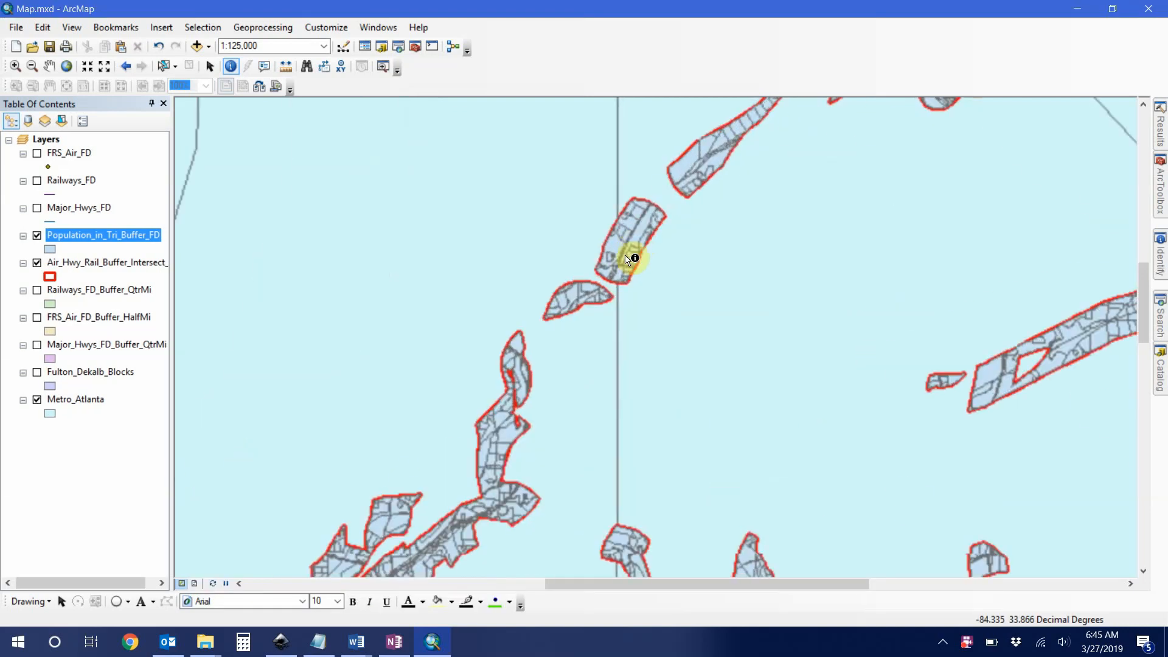
pyautogui.scroll(2, 628, 260)
pyautogui.click(632, 219)
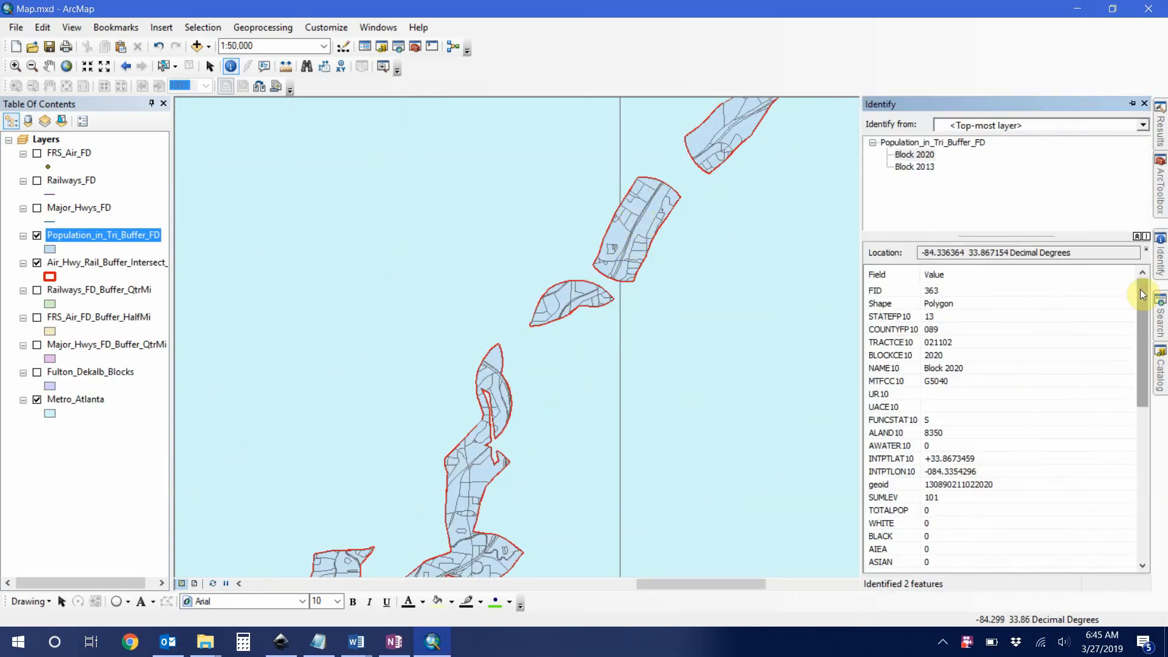
pyautogui.moveTo(1141, 294); pyautogui.dragTo(1141, 453)
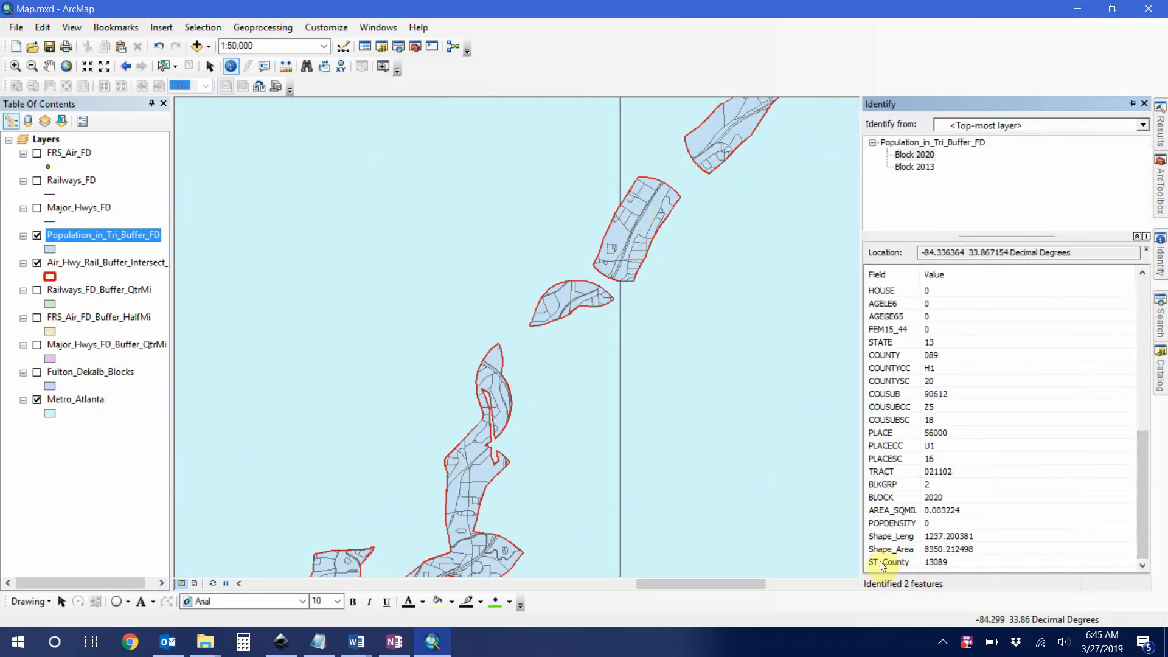
pyautogui.click(550, 304)
pyautogui.moveTo(1141, 312); pyautogui.dragTo(1125, 545)
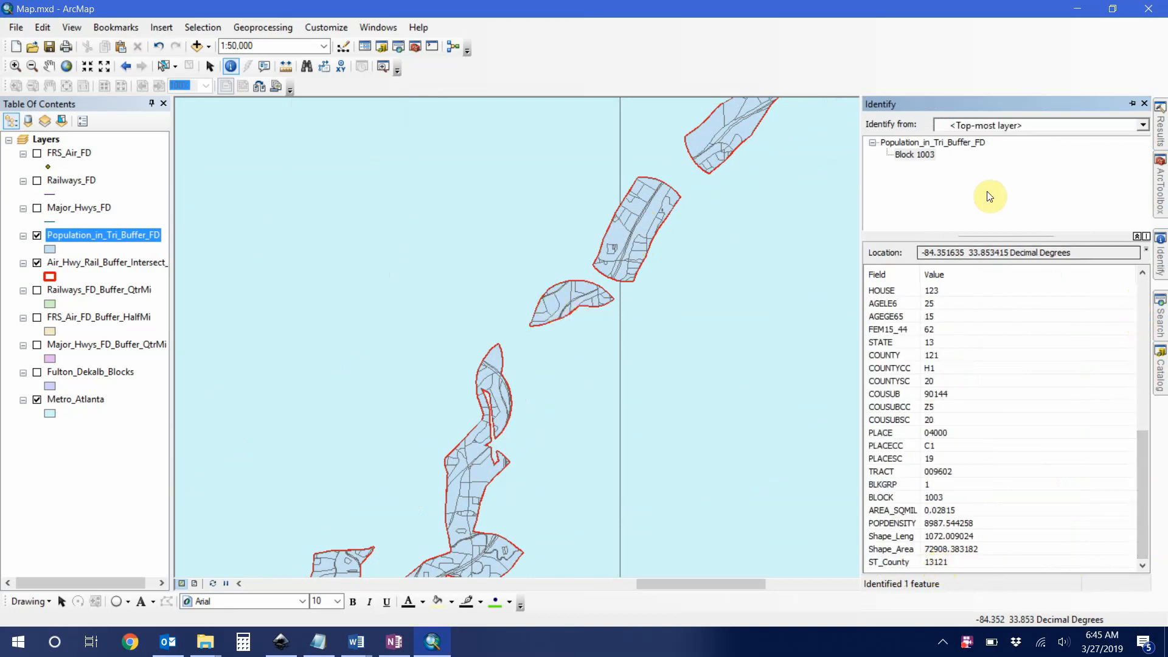
pyautogui.scroll(1, 689, 214)
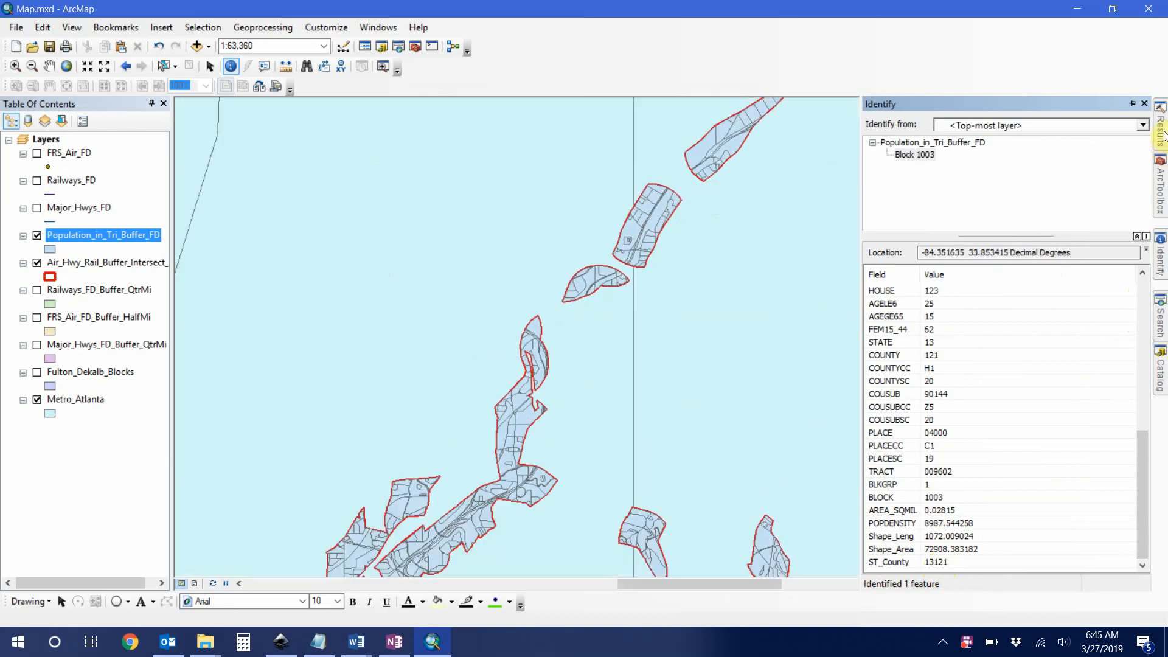
# Reopen the earlier Summary Statistics run from the results and change the output table name to Tri_Buffer_Stats_County.dbf.
pyautogui.click(1162, 125)
pyautogui.doubleClick(1050, 134)
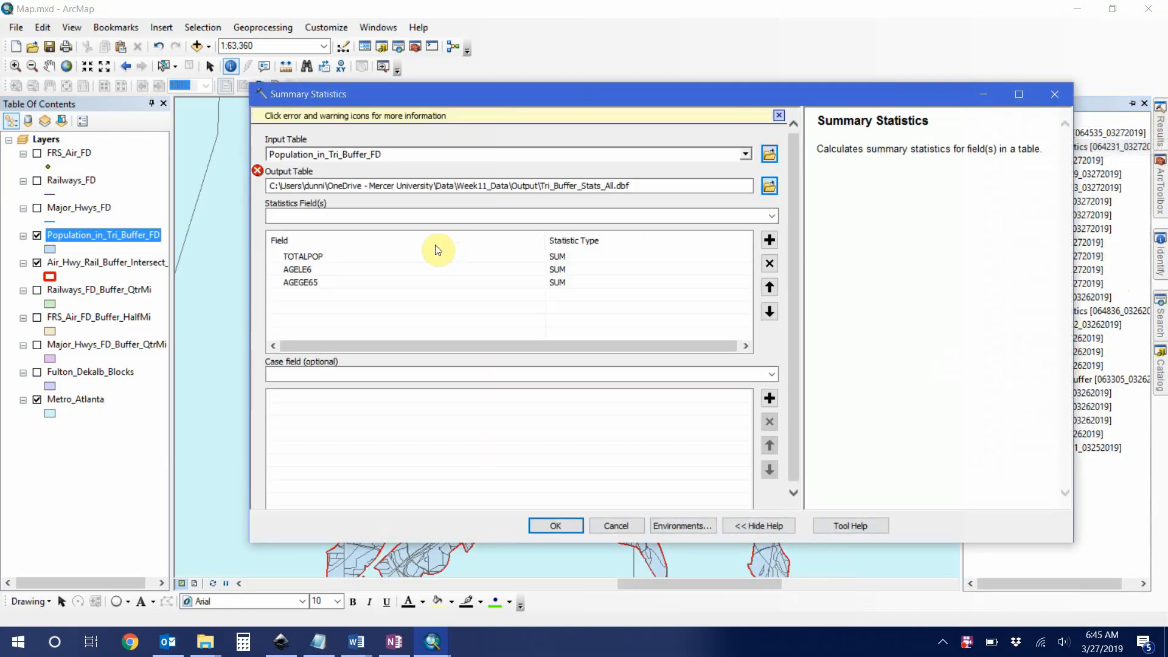
pyautogui.click(615, 185)
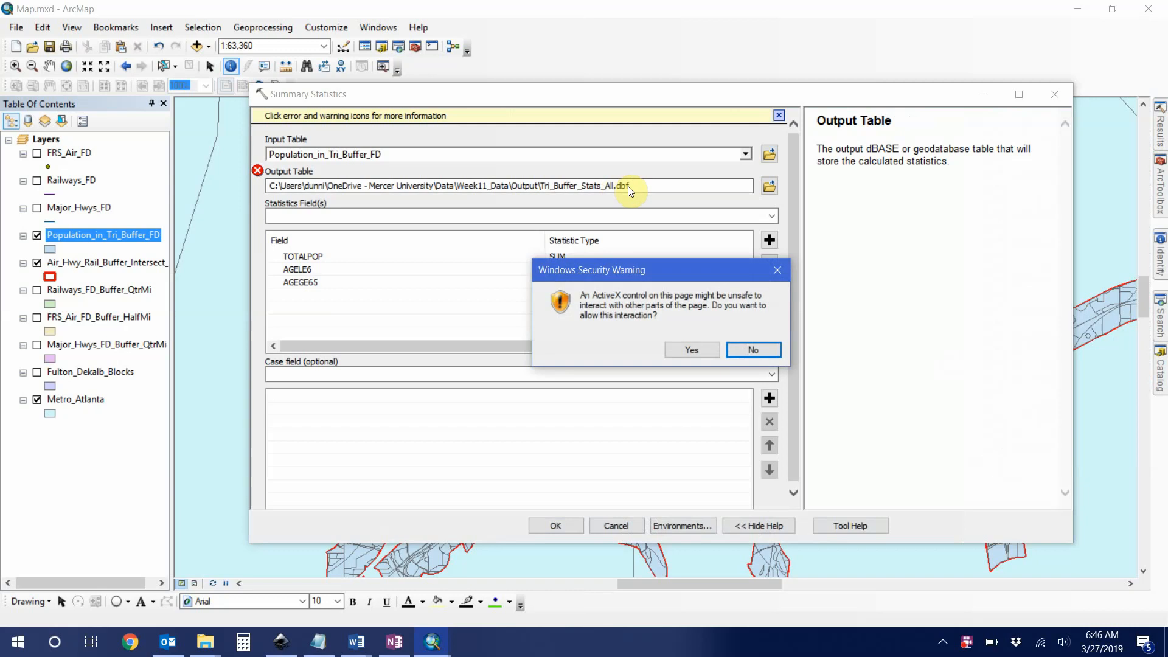
pyautogui.click(695, 348)
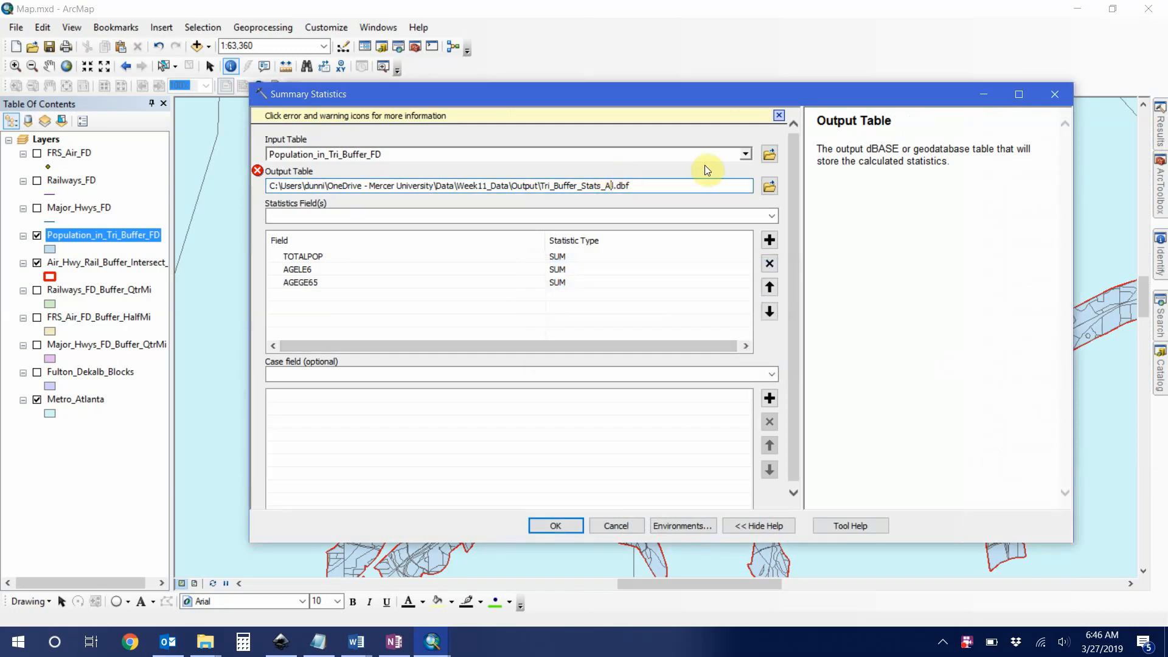
pyautogui.press('BackSpace')
pyautogui.press('BackSpace')
pyautogui.press('BackSpace')
pyautogui.write('County')
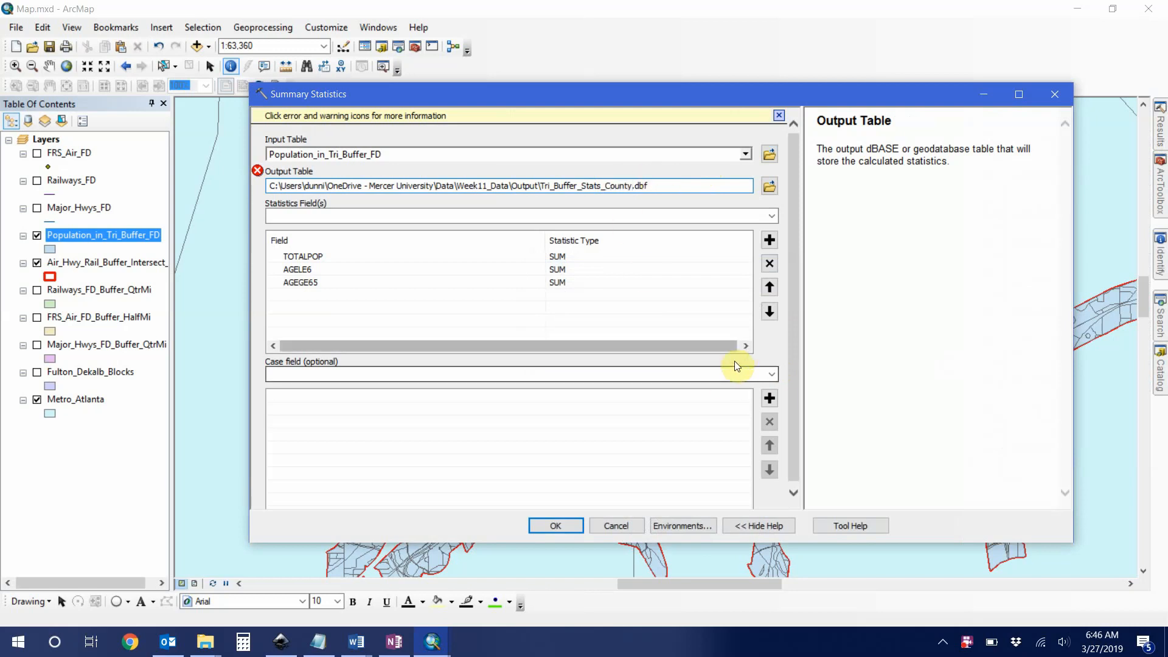
# Set ST_County as the case field of the Summary Statistics tool.
pyautogui.click(770, 373)
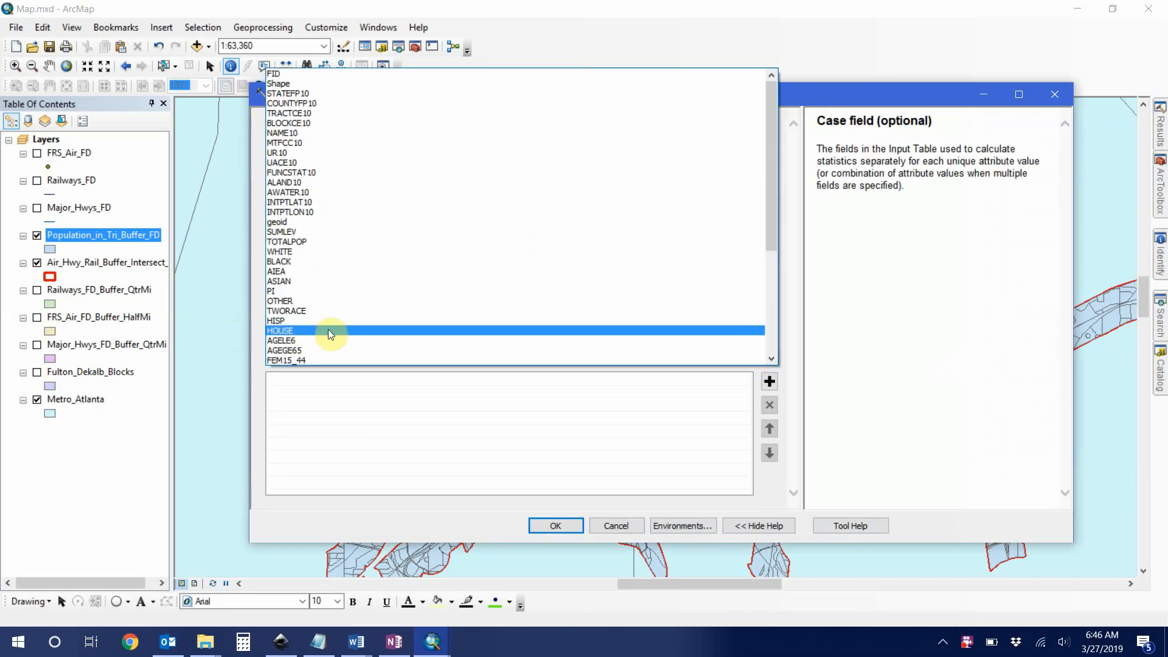
pyautogui.scroll(-6, 322, 331)
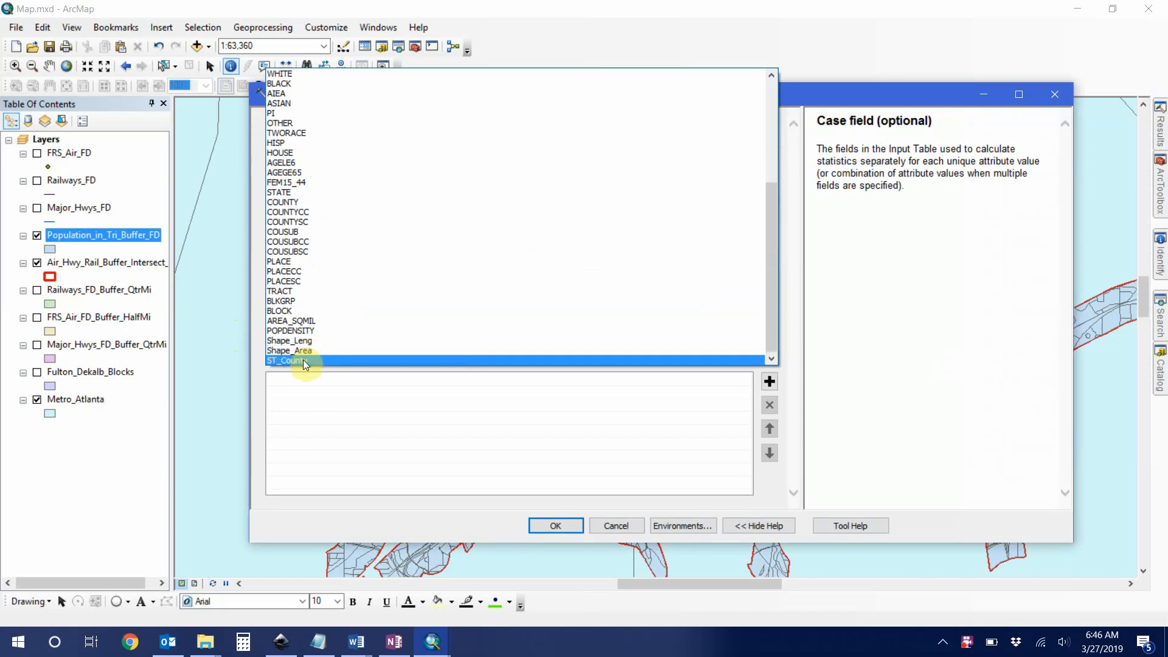
pyautogui.click(303, 360)
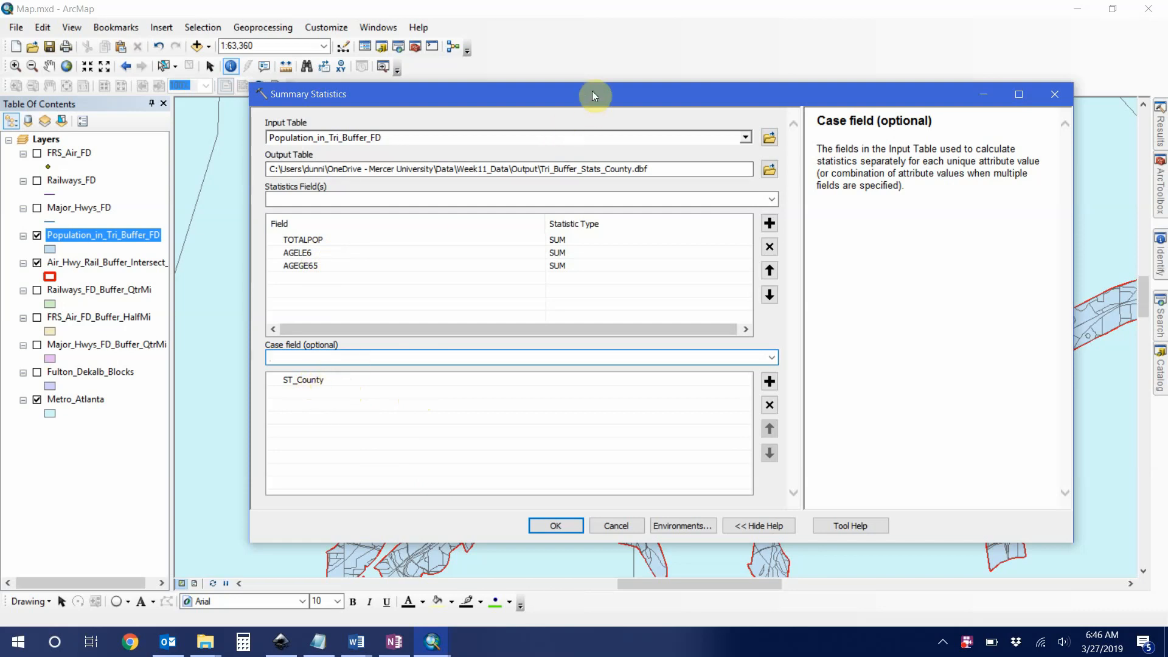
# Replace the ST_County case field with COUNTYFP10, run Summary Statistics and dismiss the completion report.
pyautogui.click(320, 383)
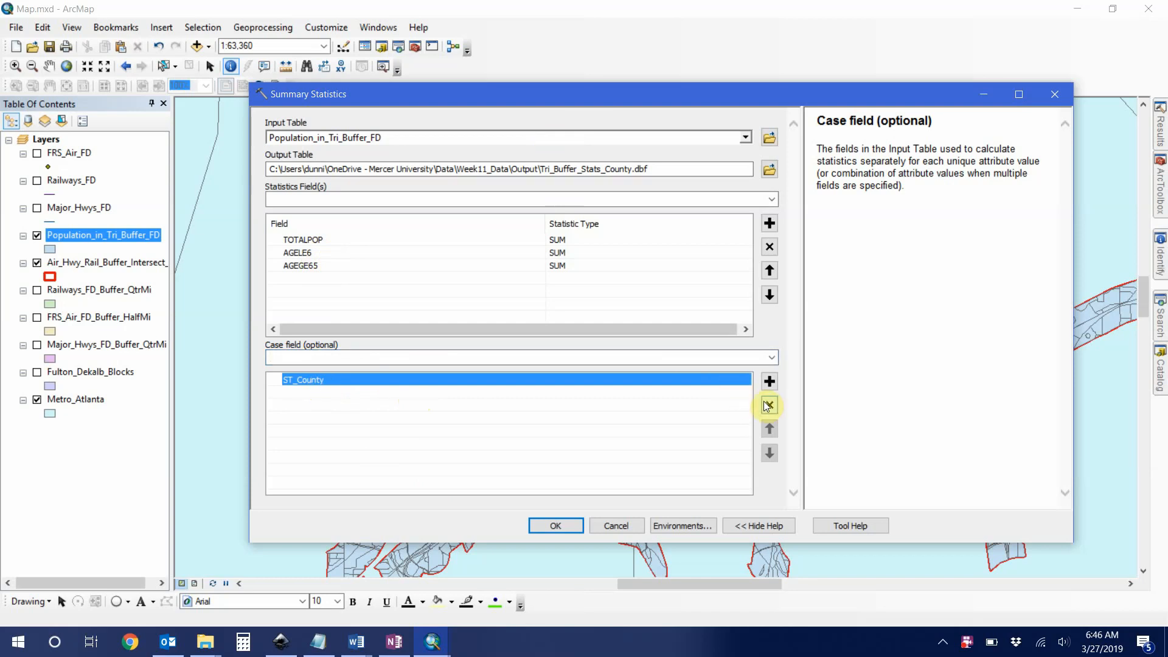
pyautogui.click(771, 357)
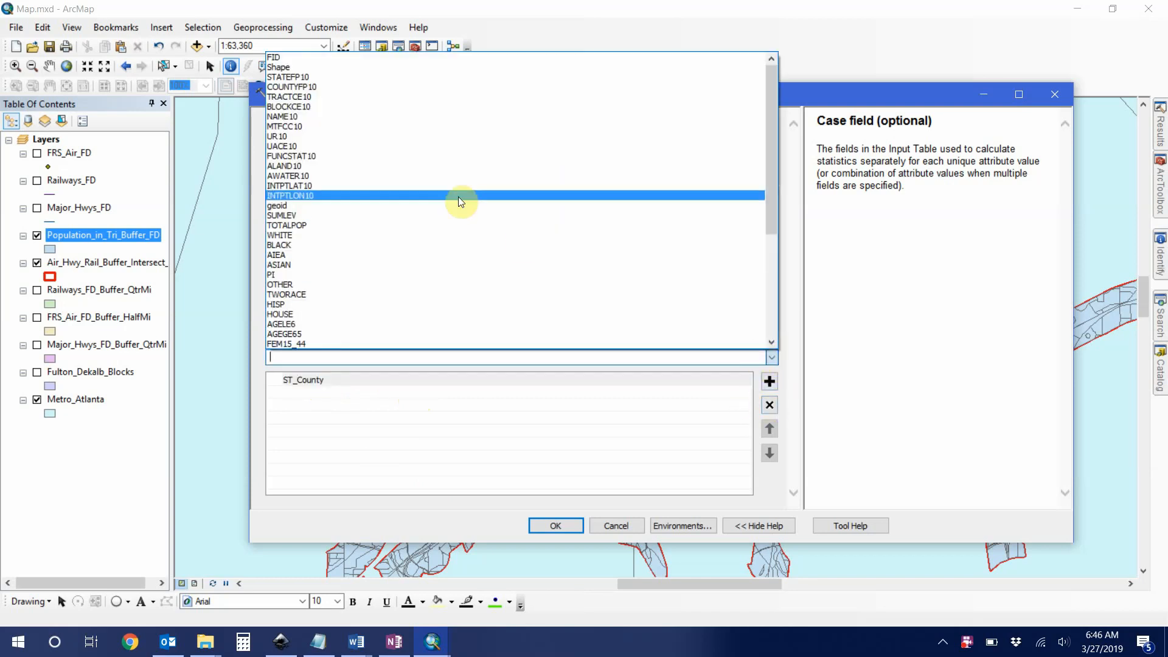
pyautogui.click(308, 86)
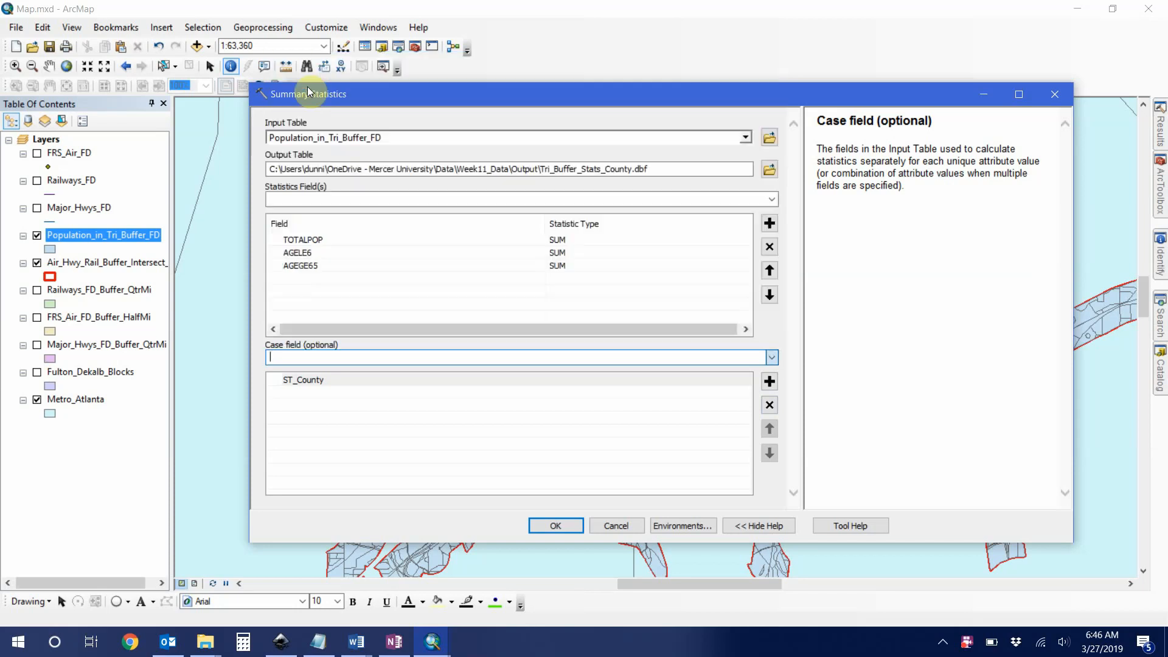
pyautogui.click(308, 379)
pyautogui.click(770, 403)
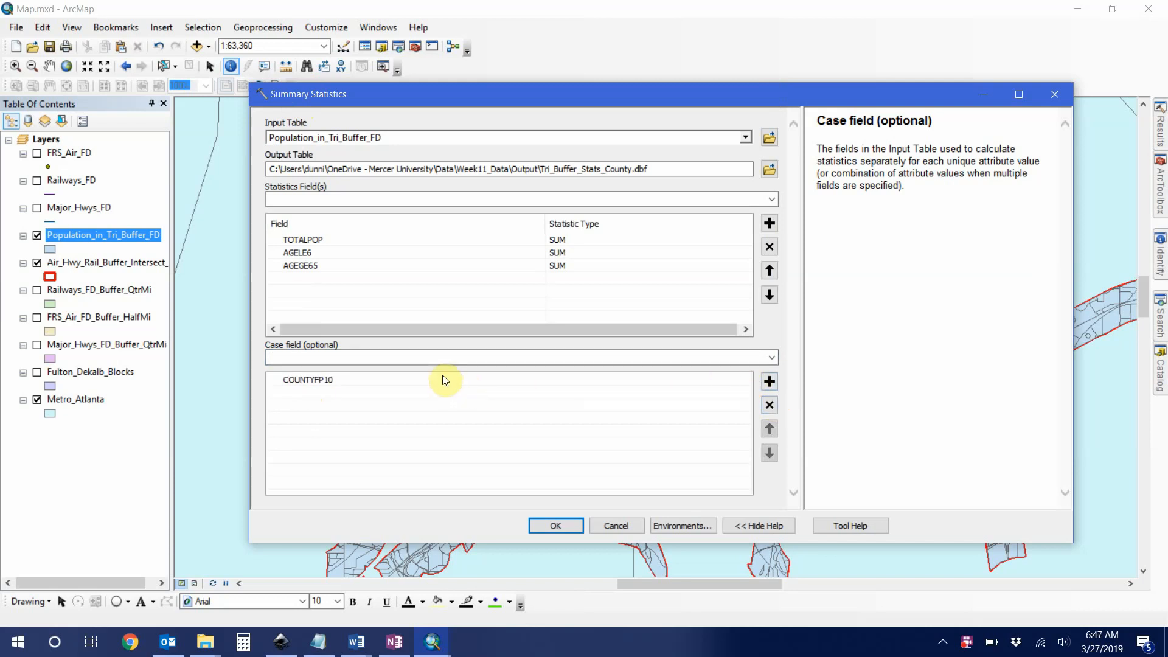
pyautogui.click(368, 378)
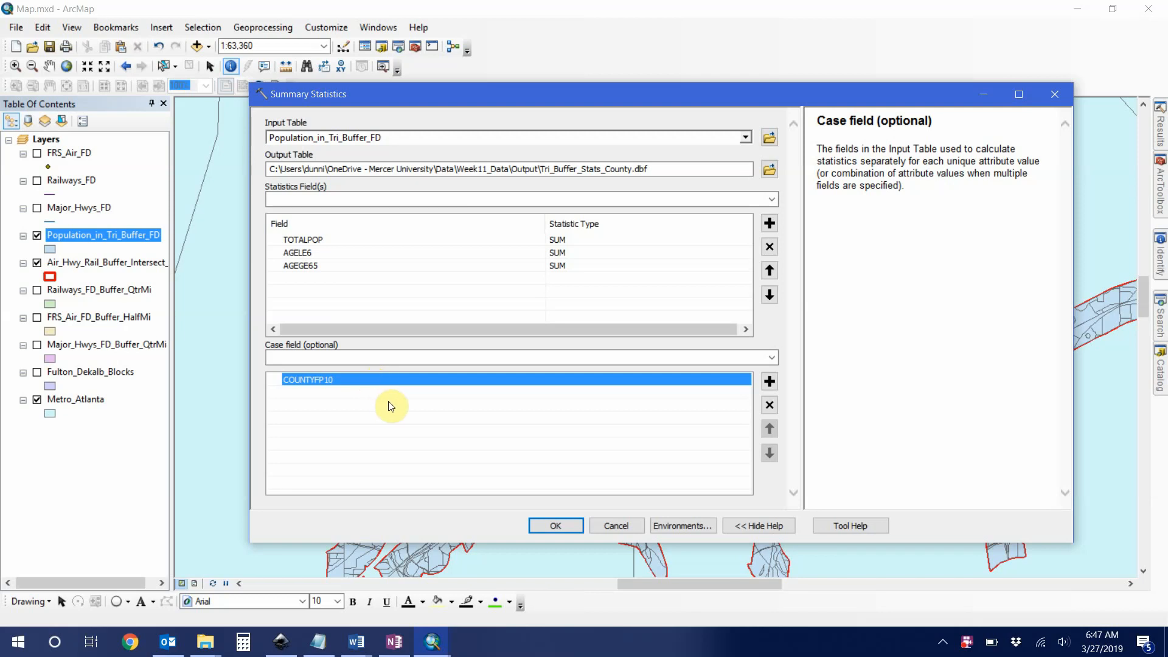
pyautogui.click(550, 524)
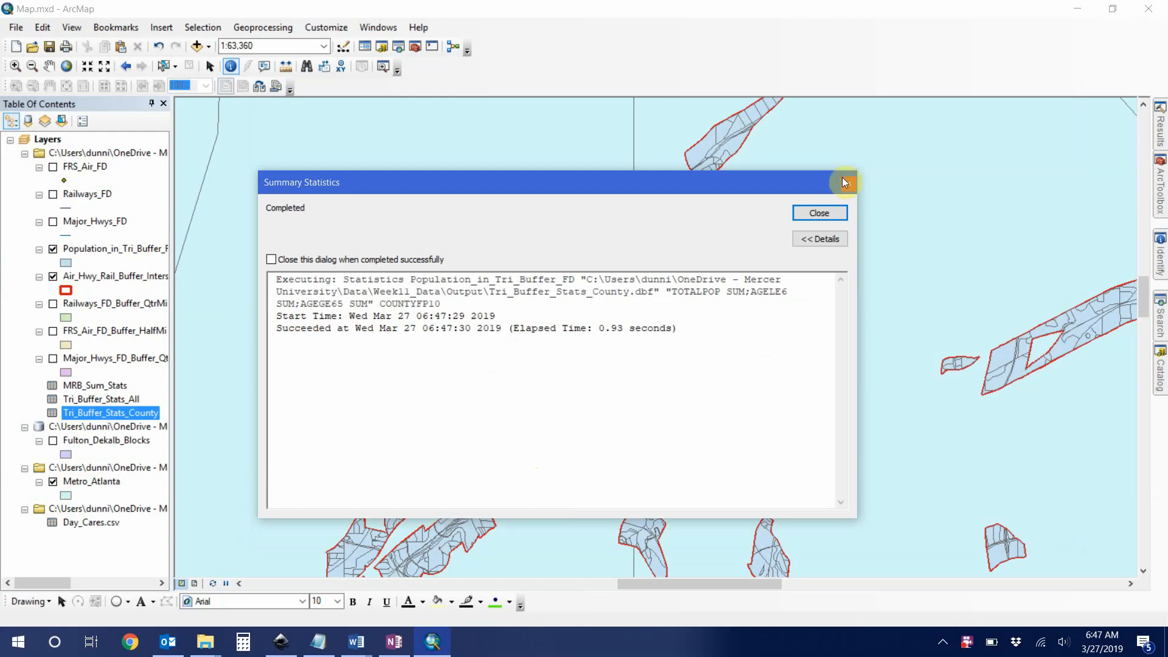
pyautogui.click(820, 214)
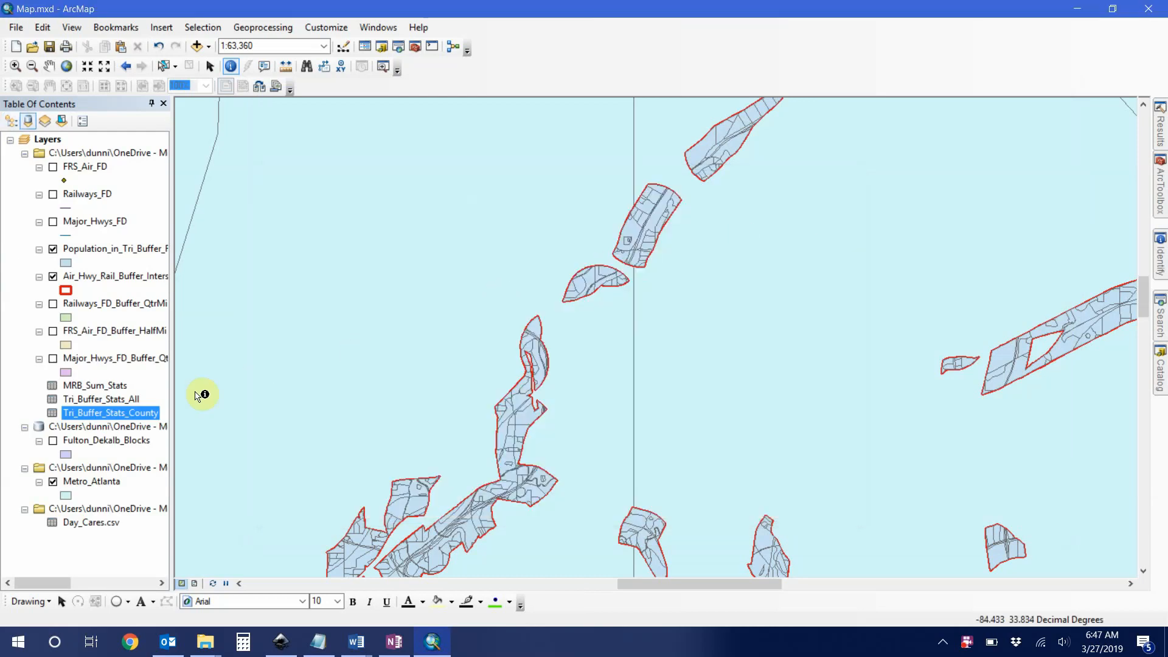
# Open the Tri_Buffer_Stats_County table and examine the population sums for counties 089 and 121, leaving no row selected.
pyautogui.rightClick(138, 417)
pyautogui.click(157, 424)
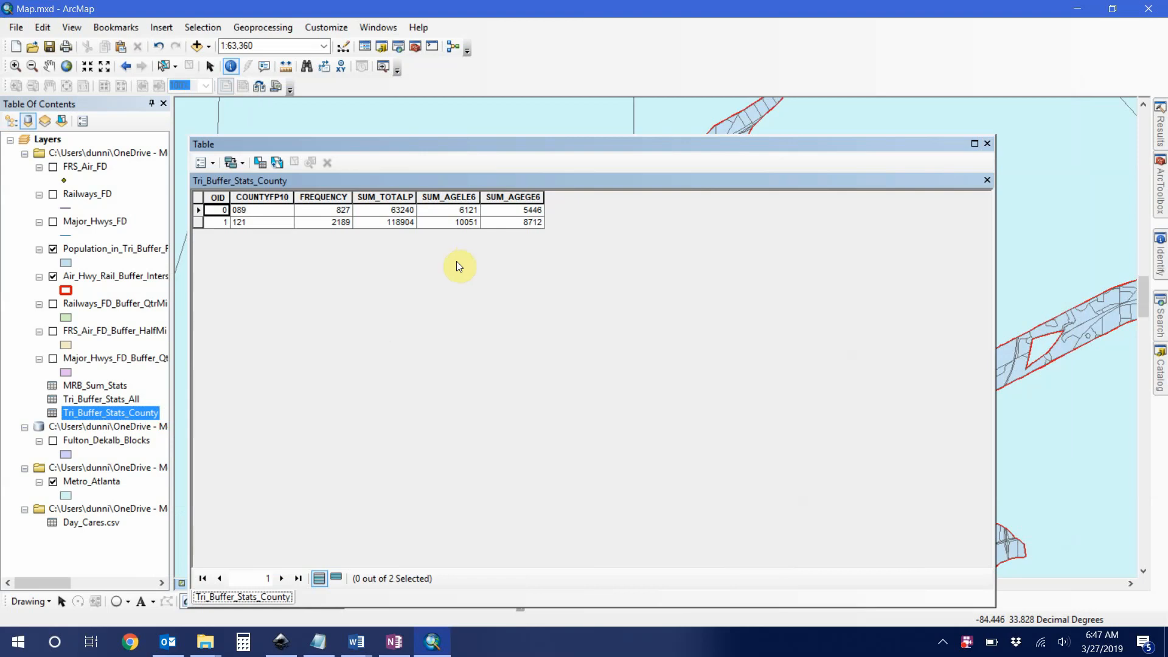
pyautogui.click(200, 209)
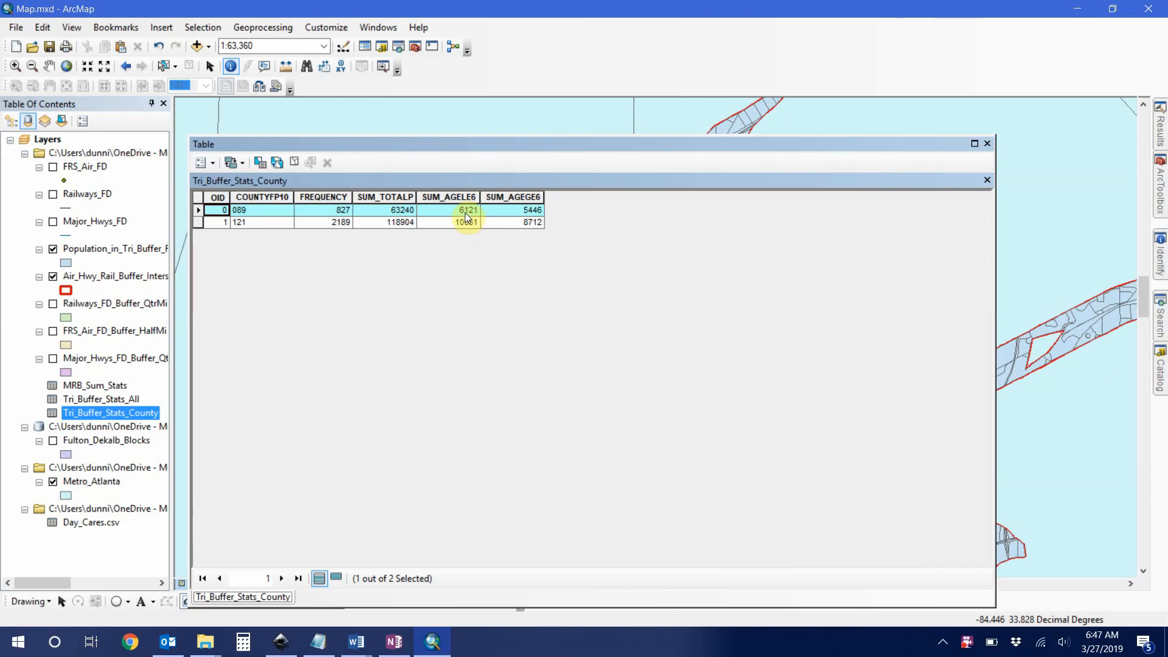
pyautogui.click(201, 222)
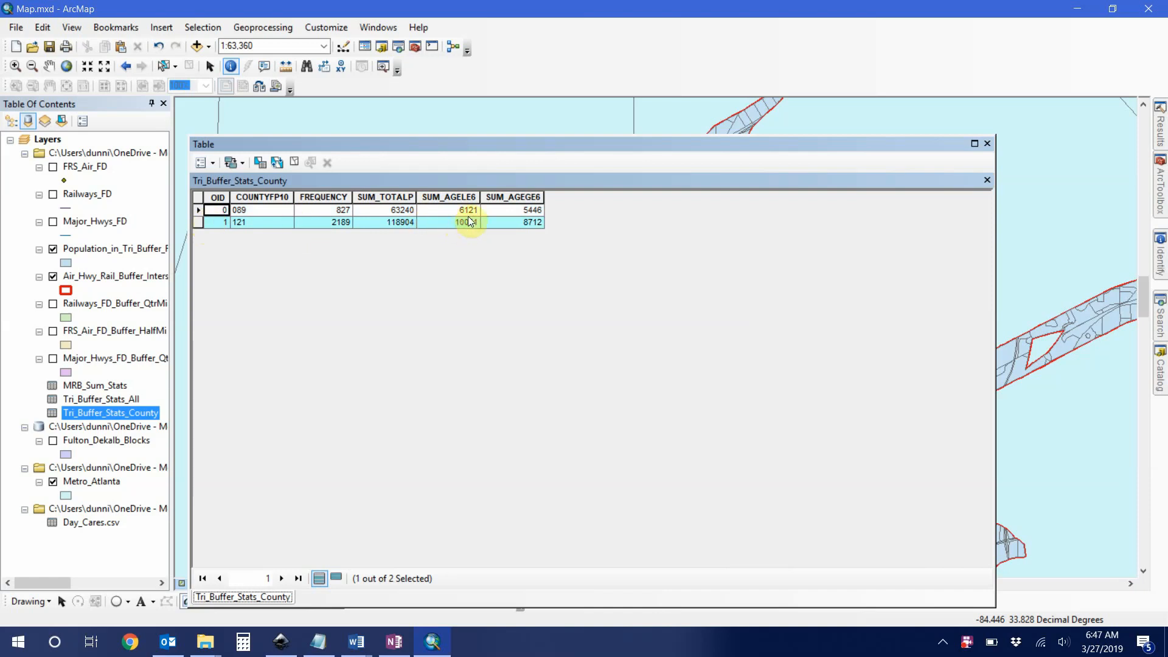
pyautogui.moveTo(478, 144)
pyautogui.mouseDown()
pyautogui.moveTo(479, 122)
pyautogui.moveTo(481, 132)
pyautogui.mouseUp()
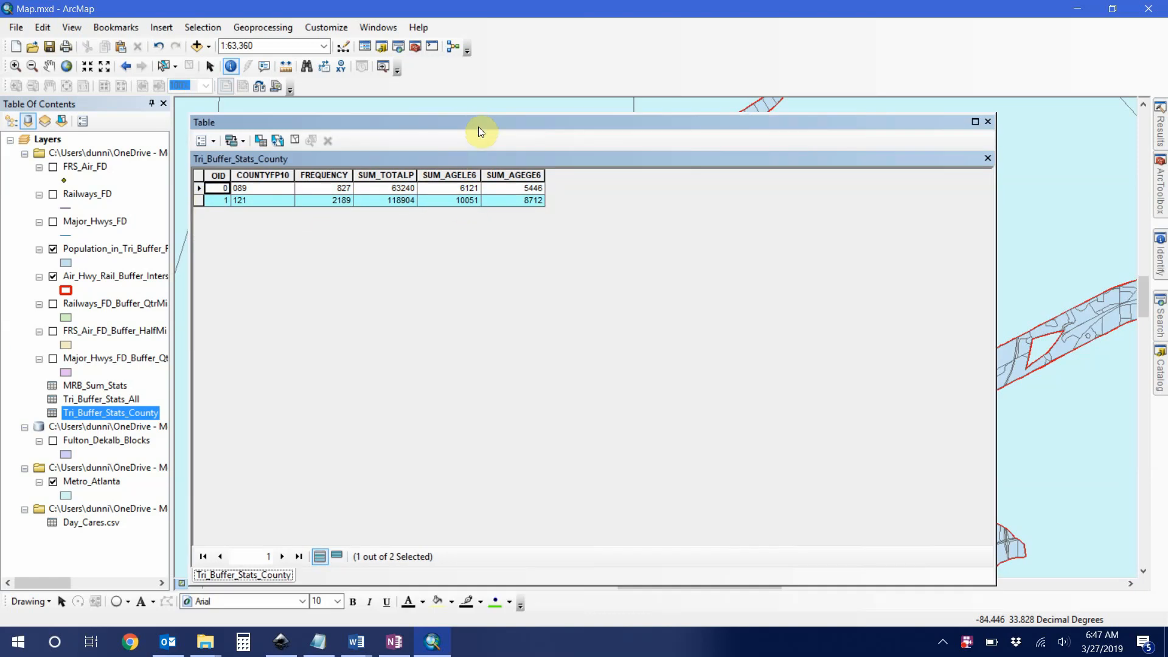
pyautogui.click(294, 140)
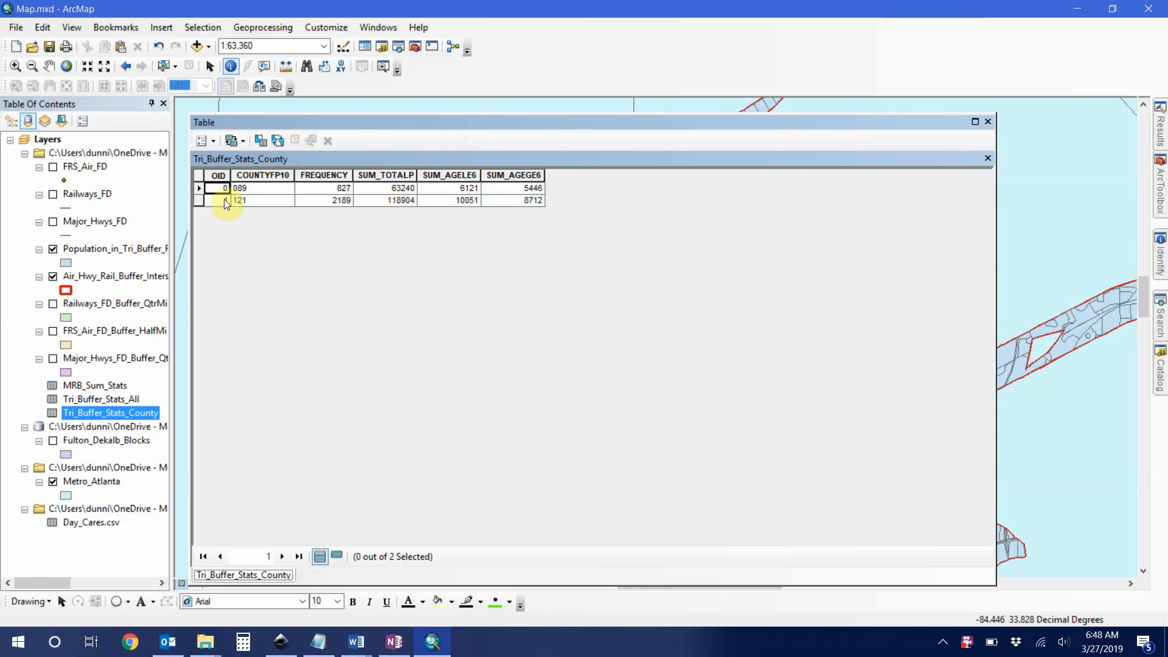
pyautogui.click(457, 203)
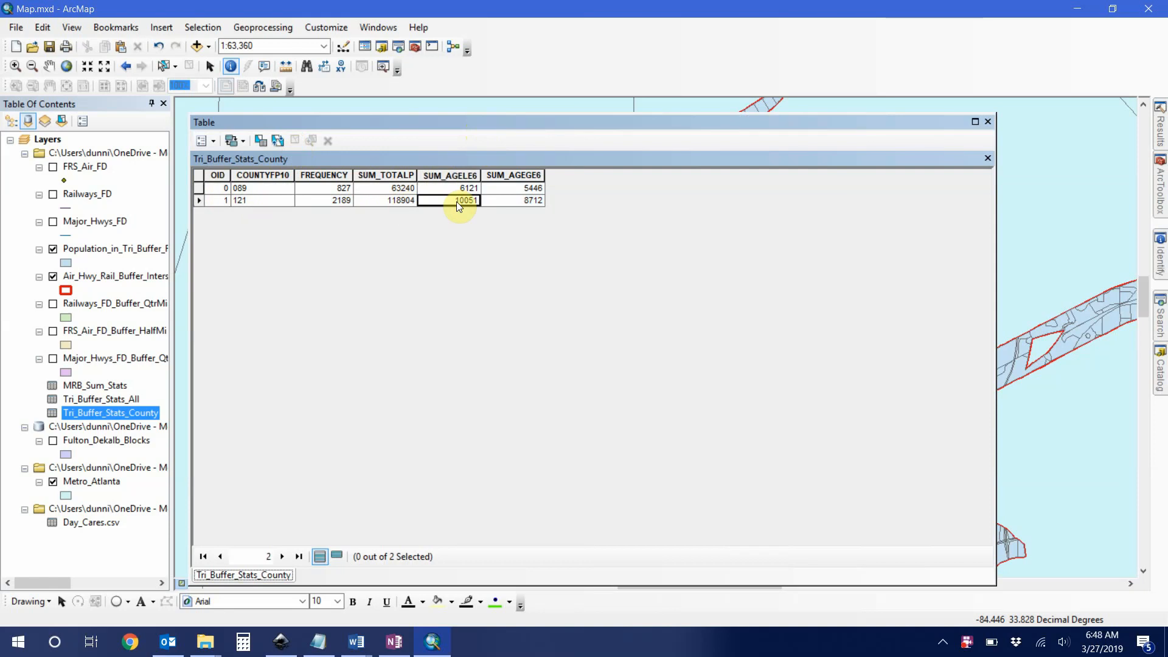
pyautogui.click(217, 143)
pyautogui.click(360, 125)
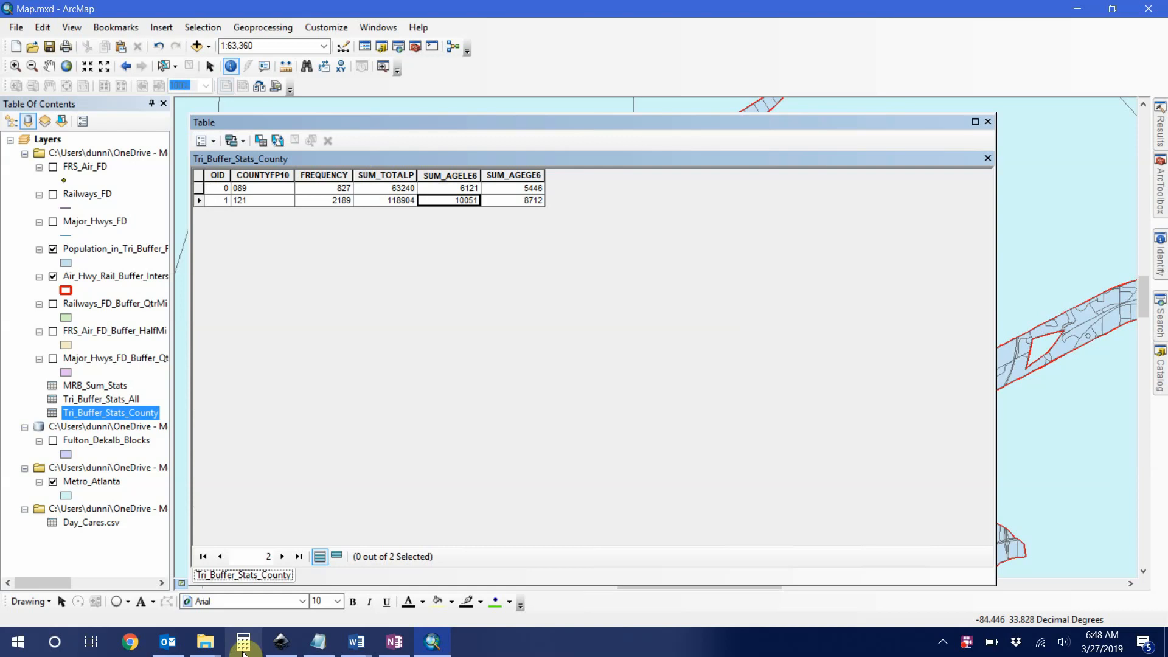
# Switch to Calculator and compute the young population share for county 089 by dividing 6121 by 63240.
pyautogui.click(246, 643)
pyautogui.moveTo(905, 156); pyautogui.dragTo(738, 148)
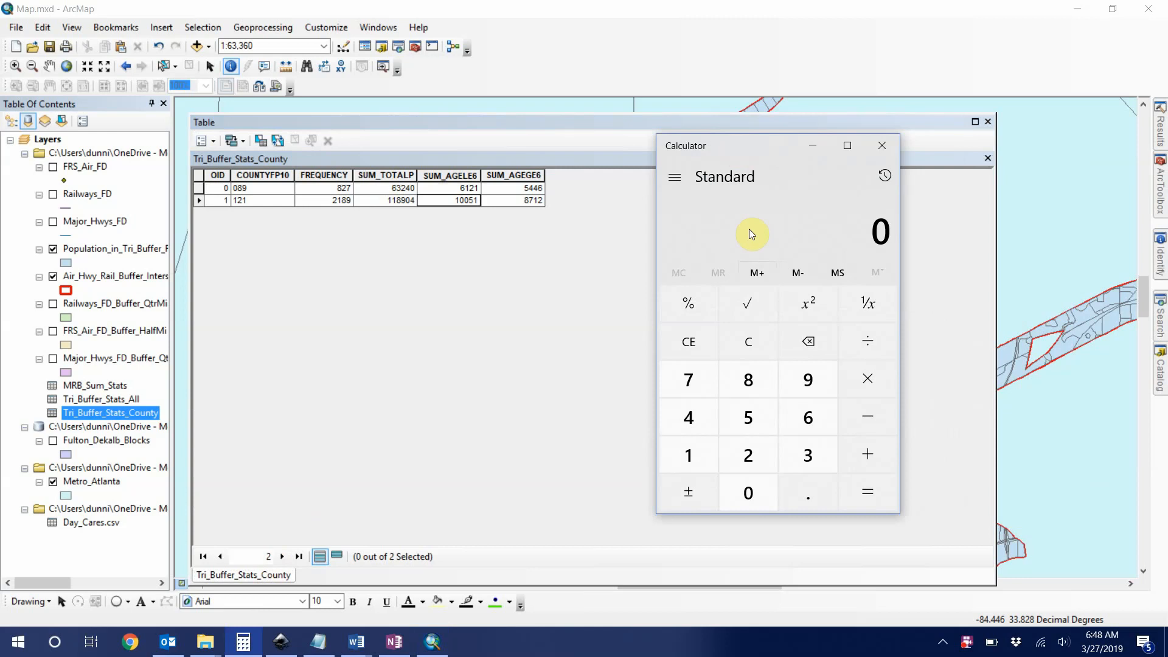
pyautogui.write('6121')
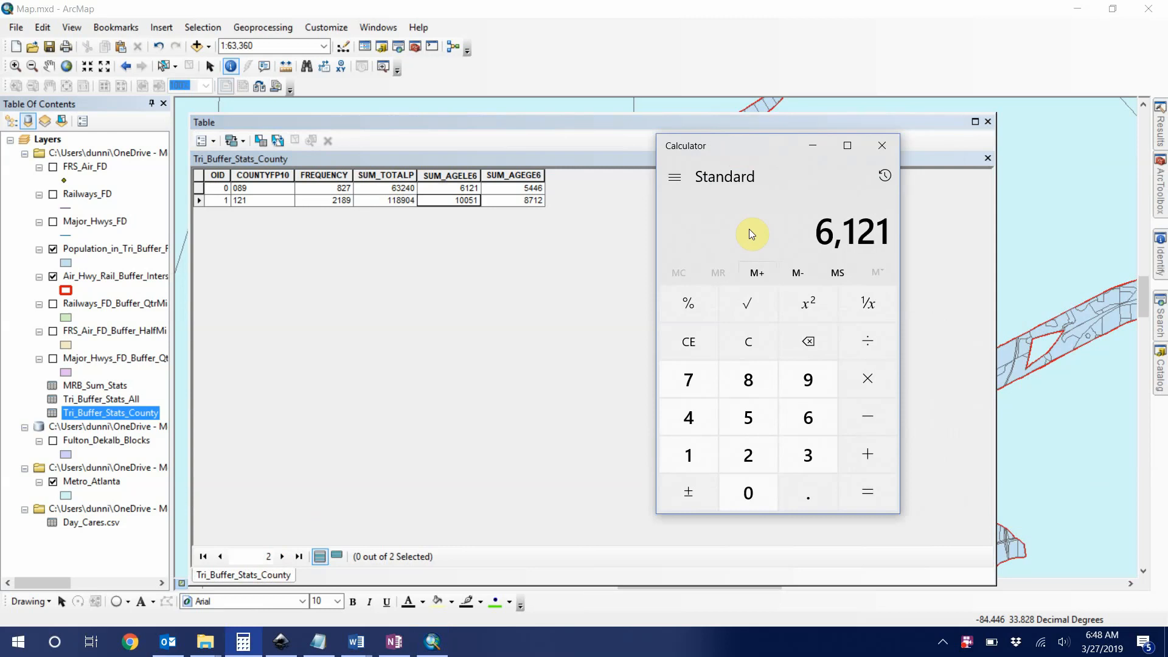
pyautogui.press('/')
pyautogui.write('63240')
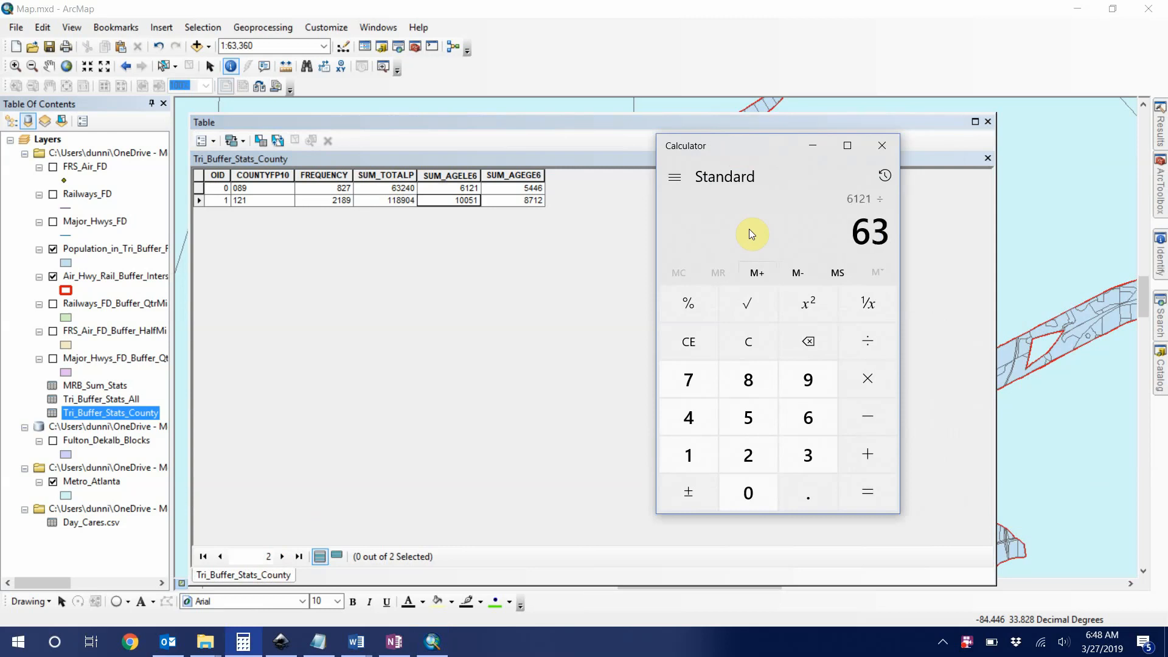
pyautogui.press('Return')
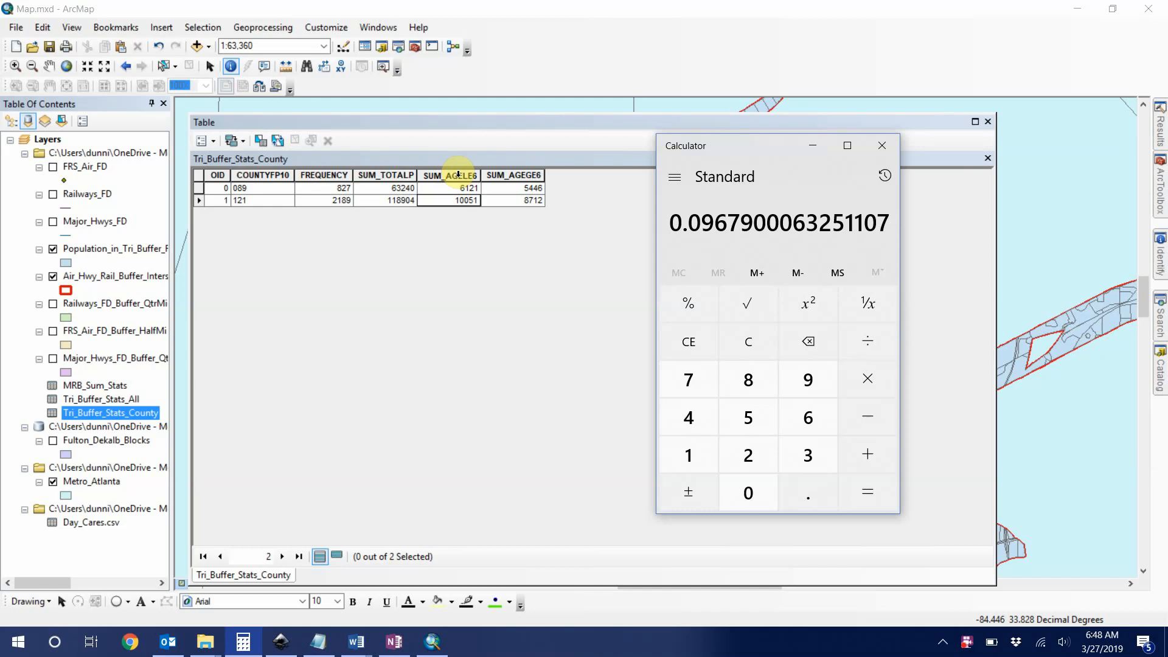
# Compute the young population share for county 121 by dividing 10051 by 118904, and close Calculator.
pyautogui.press('Escape')
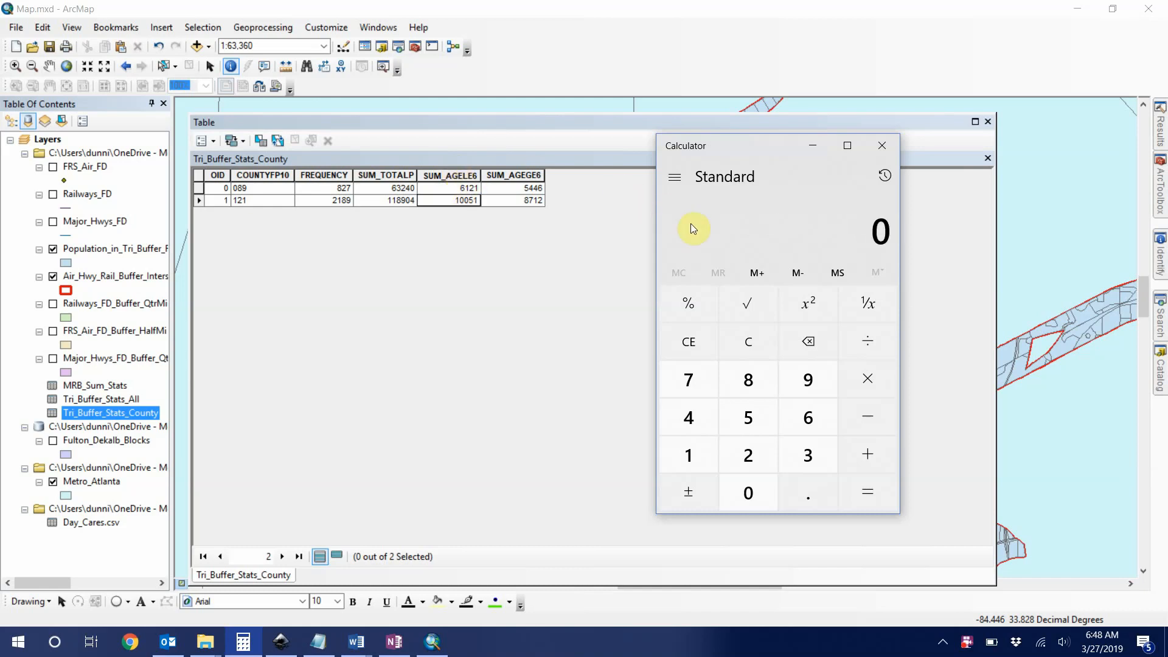
pyautogui.write('10051')
pyautogui.press('/')
pyautogui.write('118904')
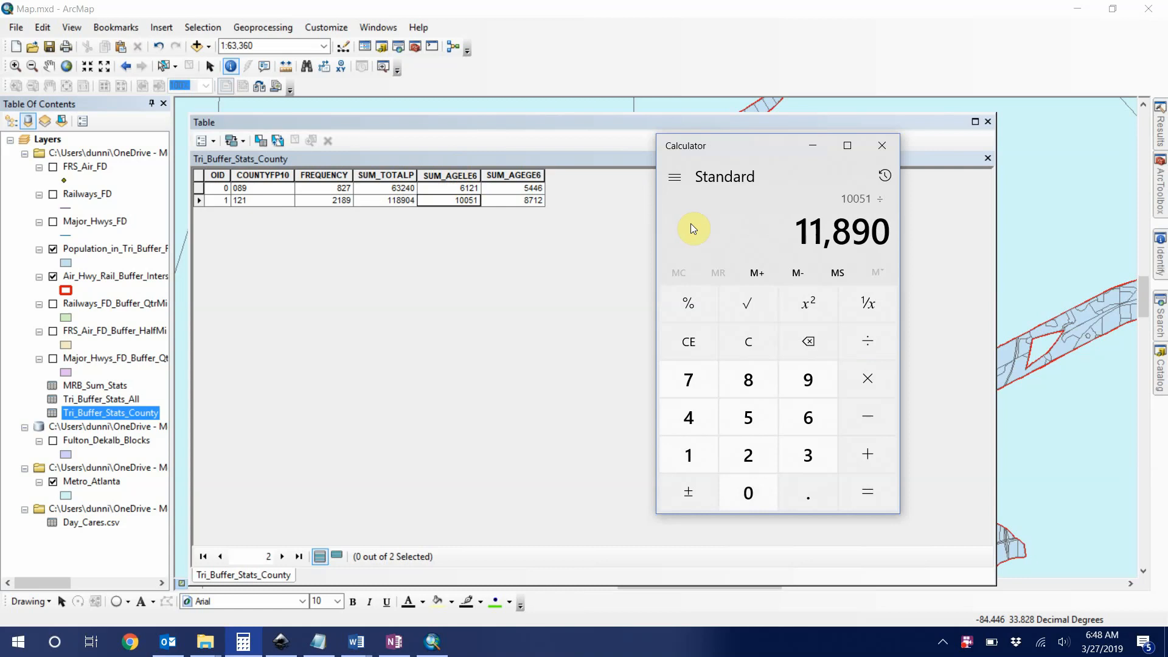
pyautogui.press('Return')
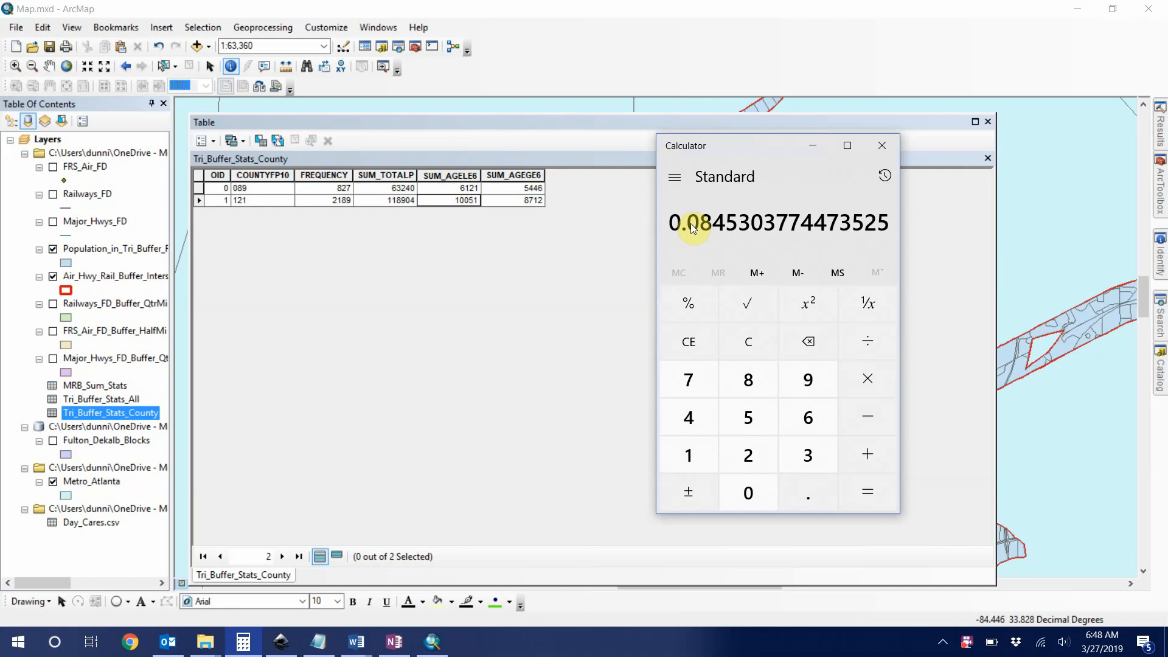
pyautogui.click(880, 148)
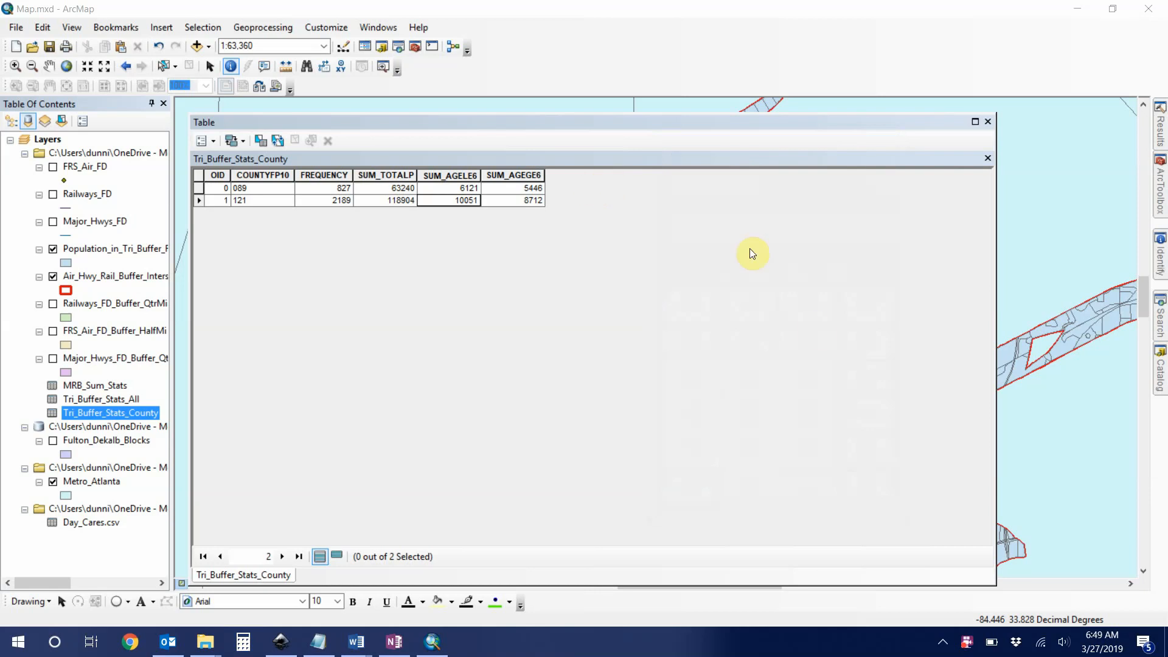
# Add a field named AgeLe6_Pct of type Double to the Tri_Buffer_Stats_County table.
pyautogui.click(205, 141)
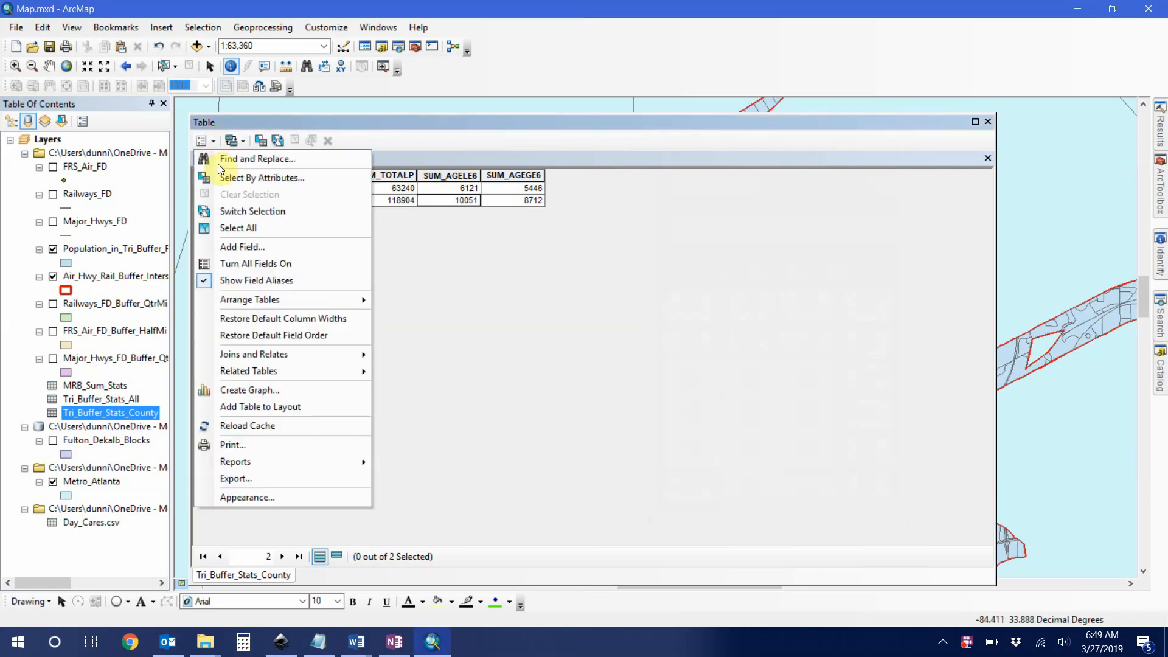
pyautogui.click(254, 249)
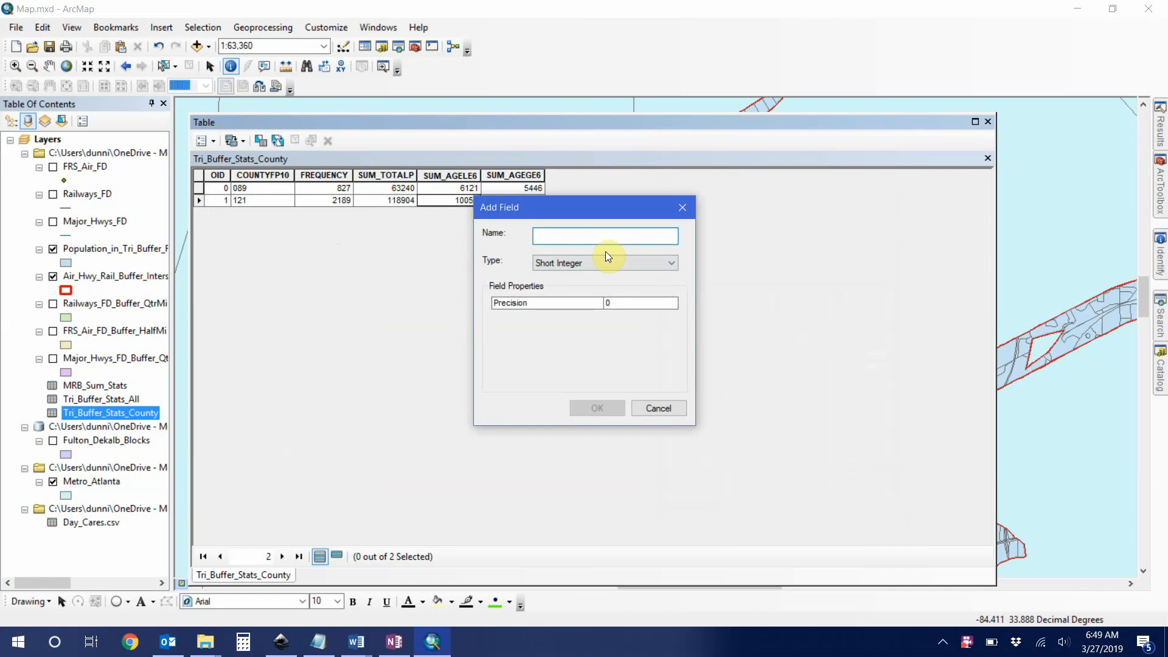
pyautogui.write('Pct_Kid')
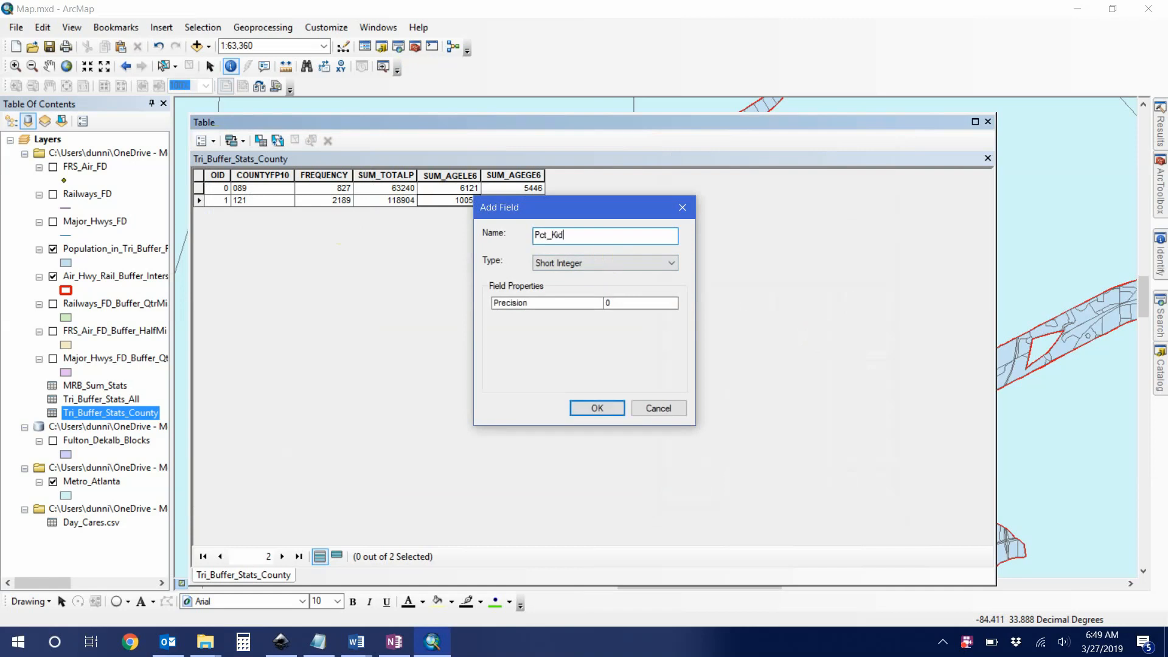
pyautogui.press('BackSpace')
pyautogui.press('BackSpace')
pyautogui.press('BackSpace')
pyautogui.press('BackSpace')
pyautogui.press('BackSpace')
pyautogui.press('BackSpace')
pyautogui.press('BackSpace')
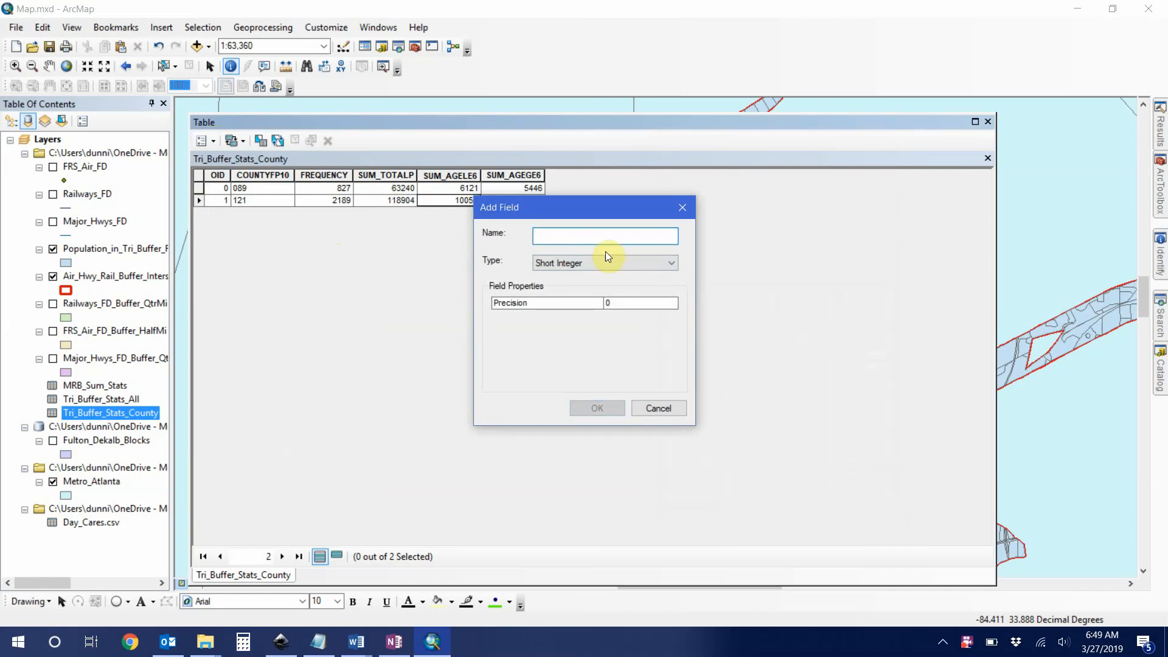
pyautogui.write('Age')
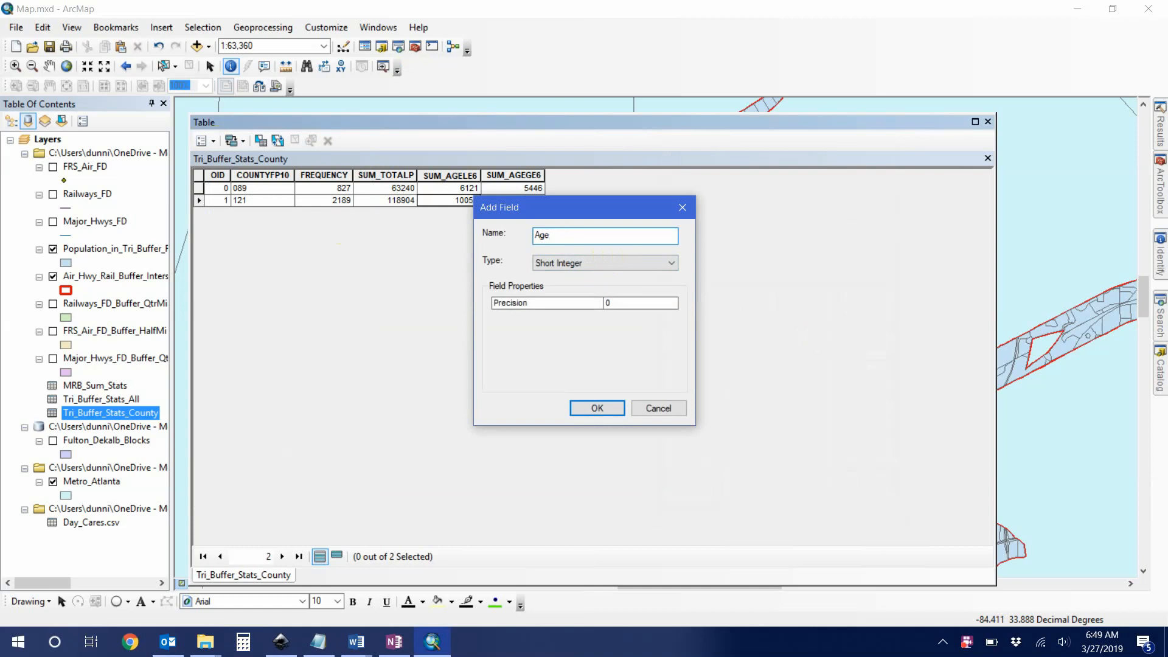
pyautogui.write('Le6_Pct')
pyautogui.click(575, 260)
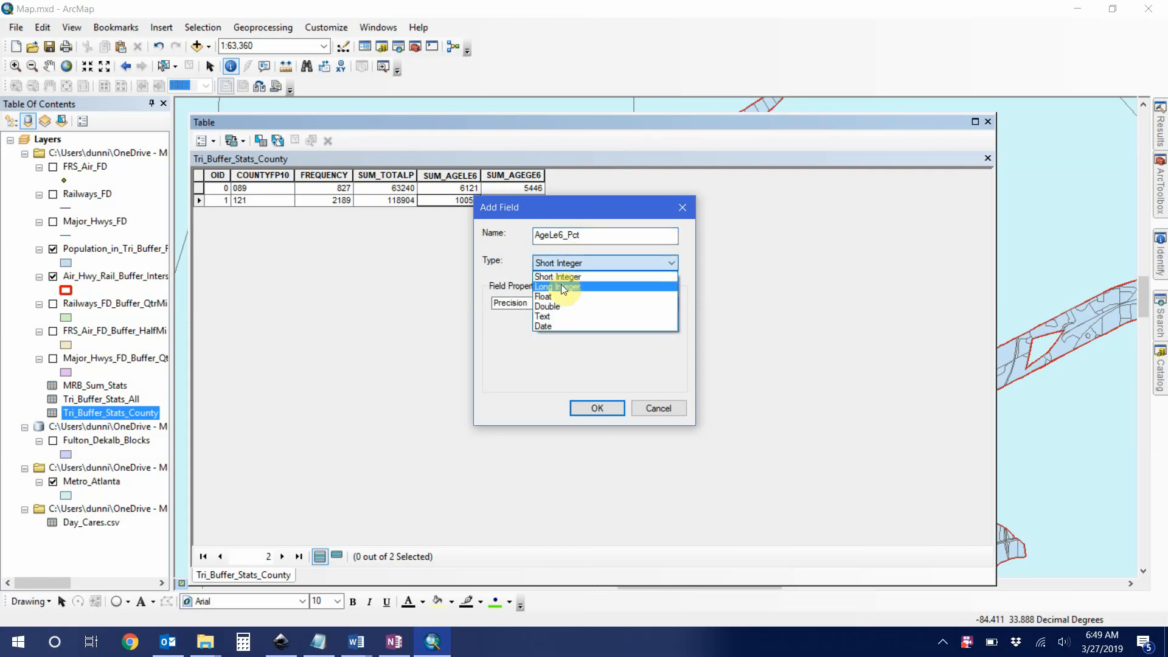
pyautogui.click(558, 305)
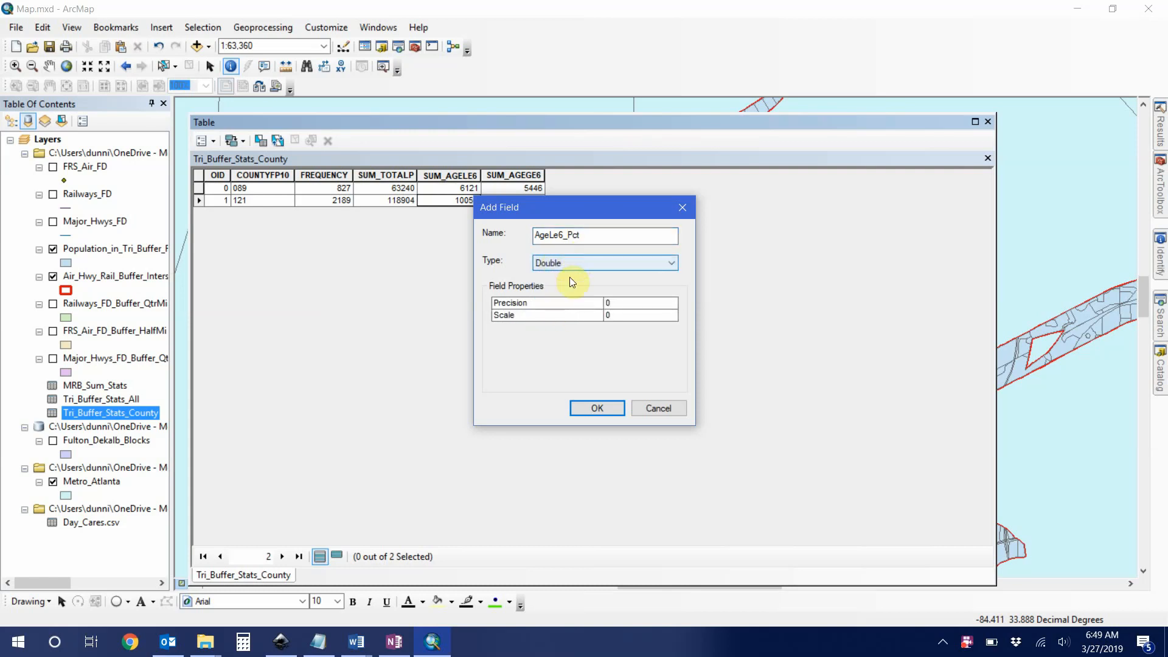
pyautogui.click(597, 408)
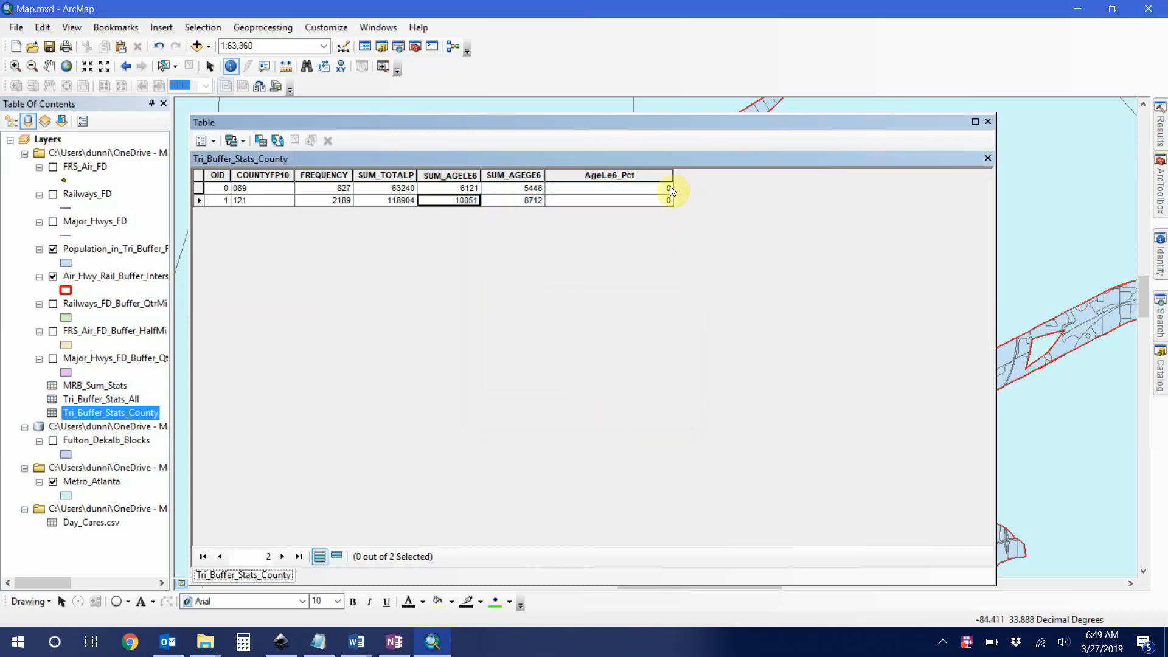
# Narrow the AgeLe6_Pct column and open the Field Calculator for it with the Python parser.
pyautogui.moveTo(673, 172); pyautogui.dragTo(620, 173)
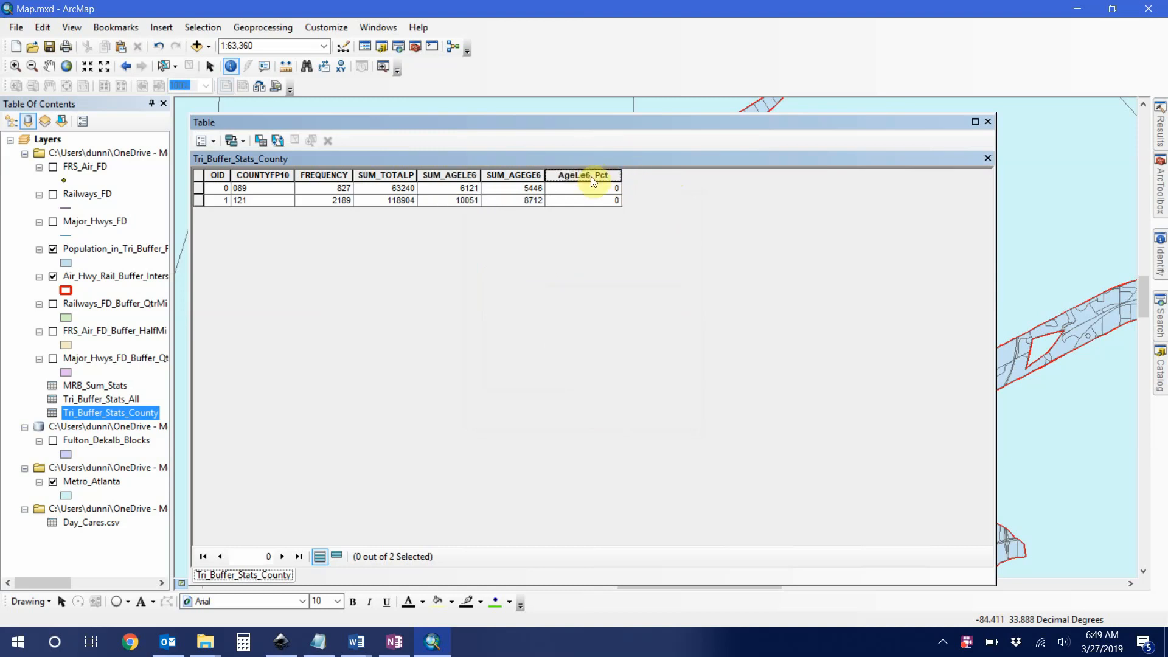
pyautogui.rightClick(592, 175)
pyautogui.click(644, 273)
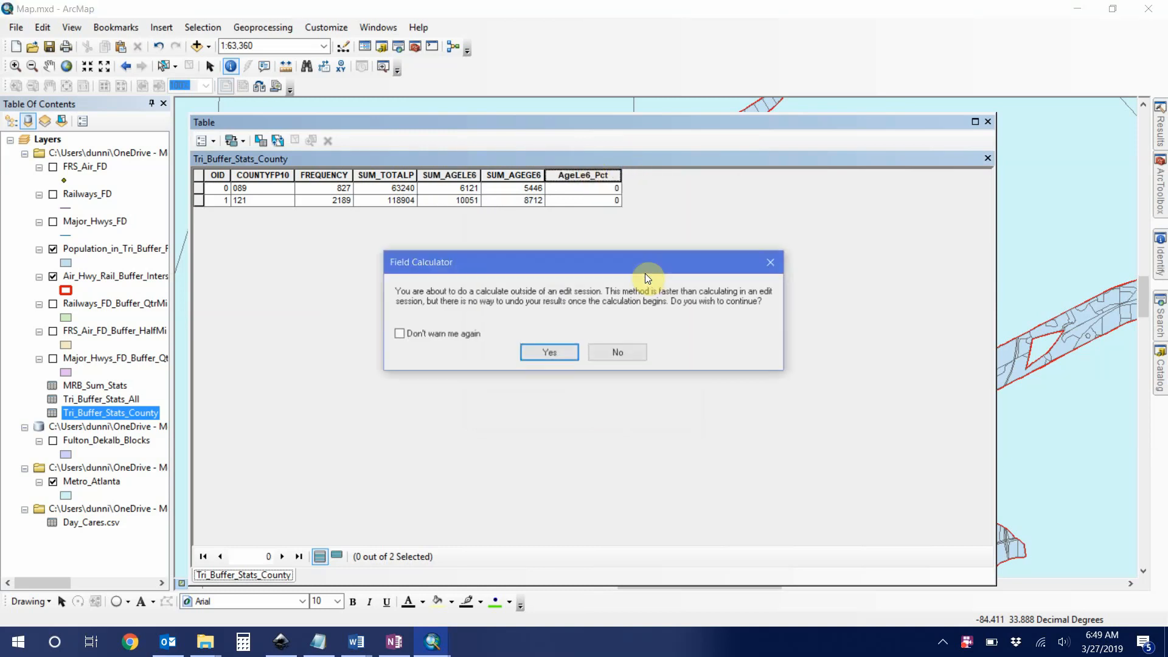
pyautogui.click(561, 352)
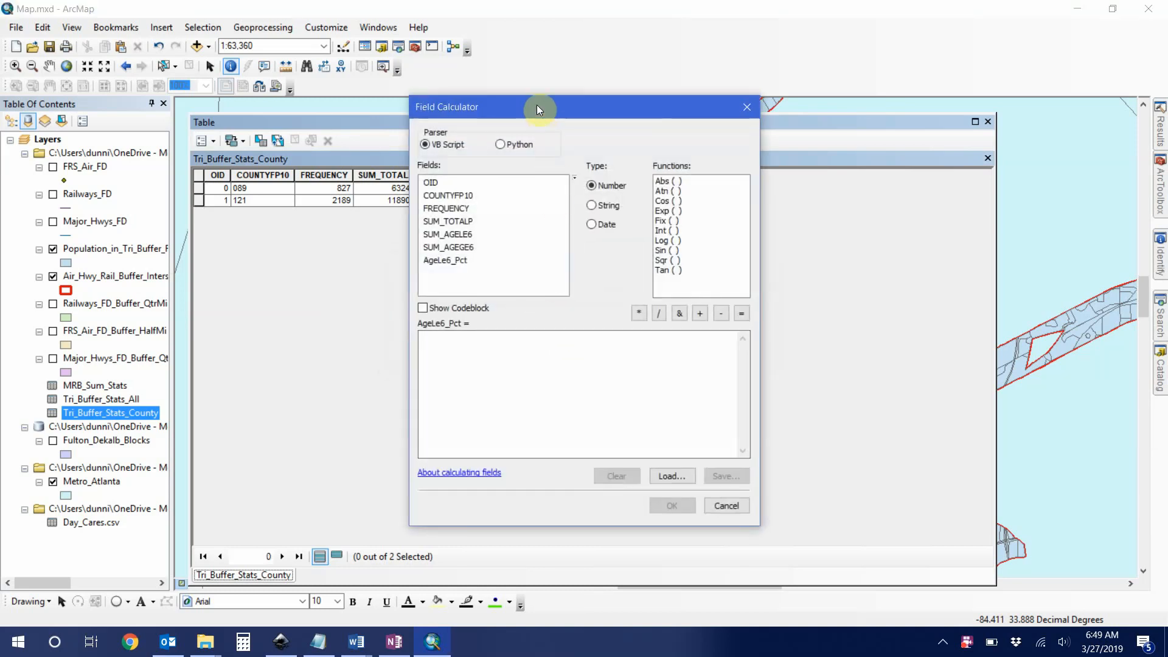
pyautogui.moveTo(536, 105); pyautogui.dragTo(731, 100)
pyautogui.click(651, 342)
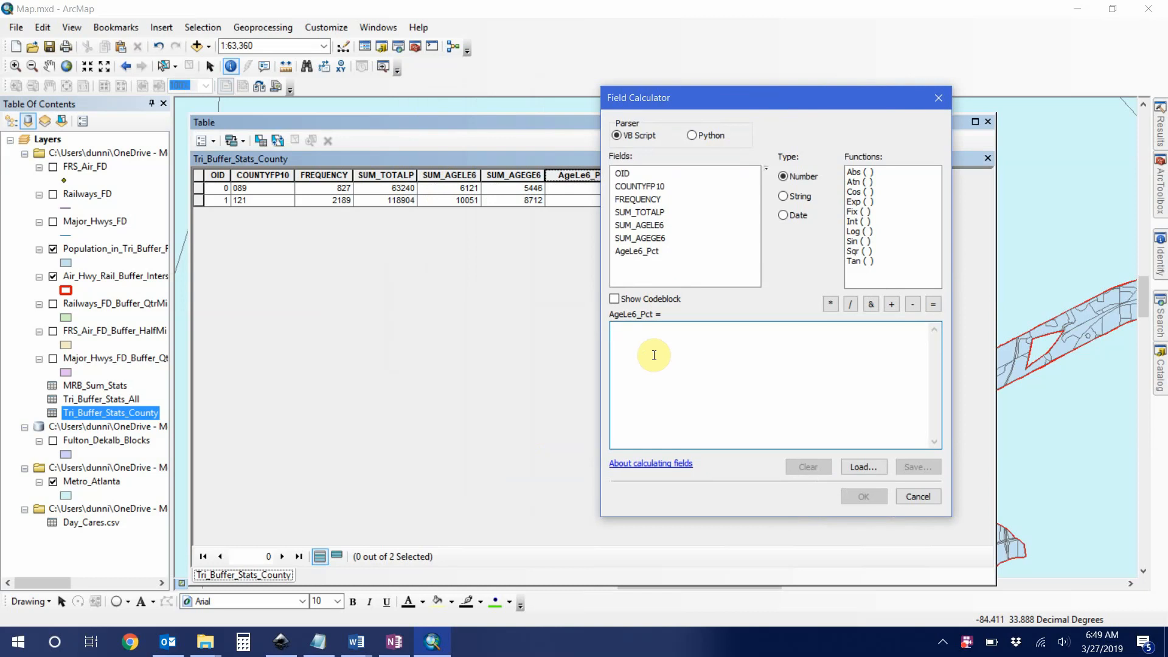
pyautogui.write('(')
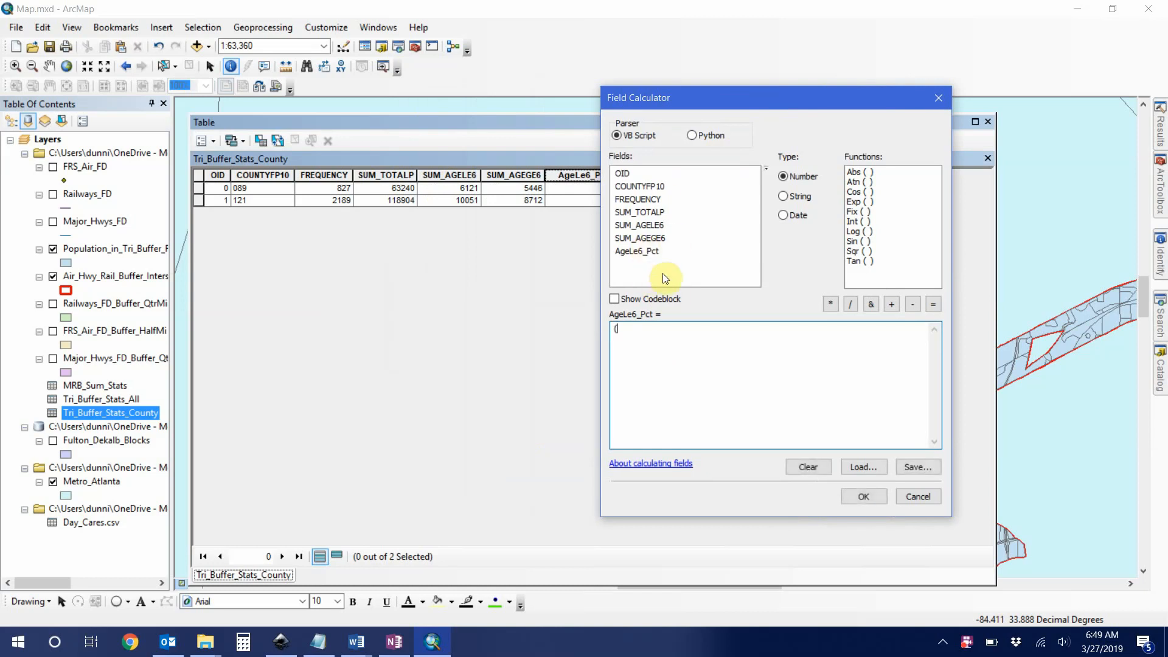
pyautogui.click(691, 135)
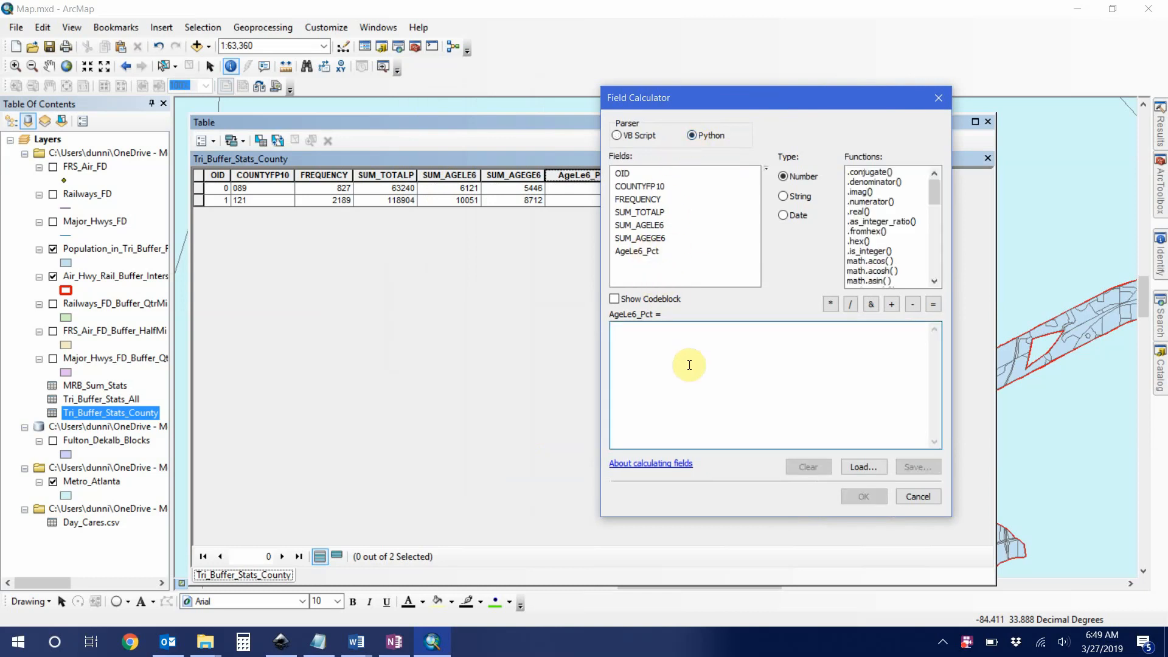
pyautogui.moveTo(649, 99); pyautogui.dragTo(708, 137)
pyautogui.click(740, 387)
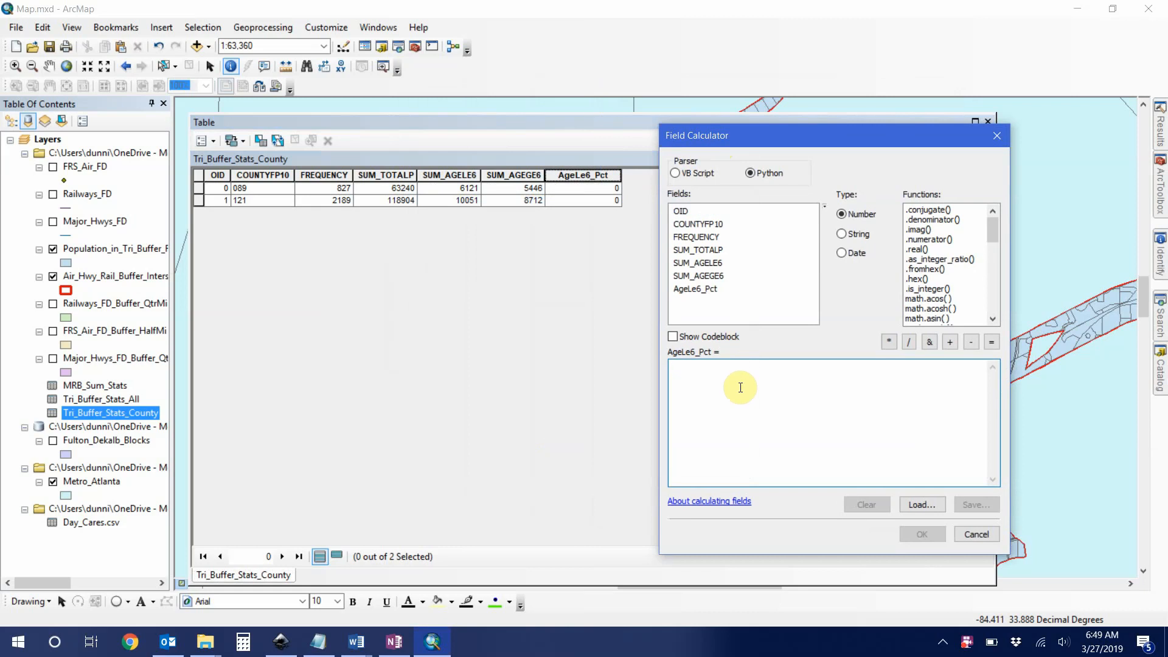
# Calculate AgeLe6_Pct as (!SUM_AGELE6!/!SUM_TOTALP!)*100 and close the table.
pyautogui.write('(')
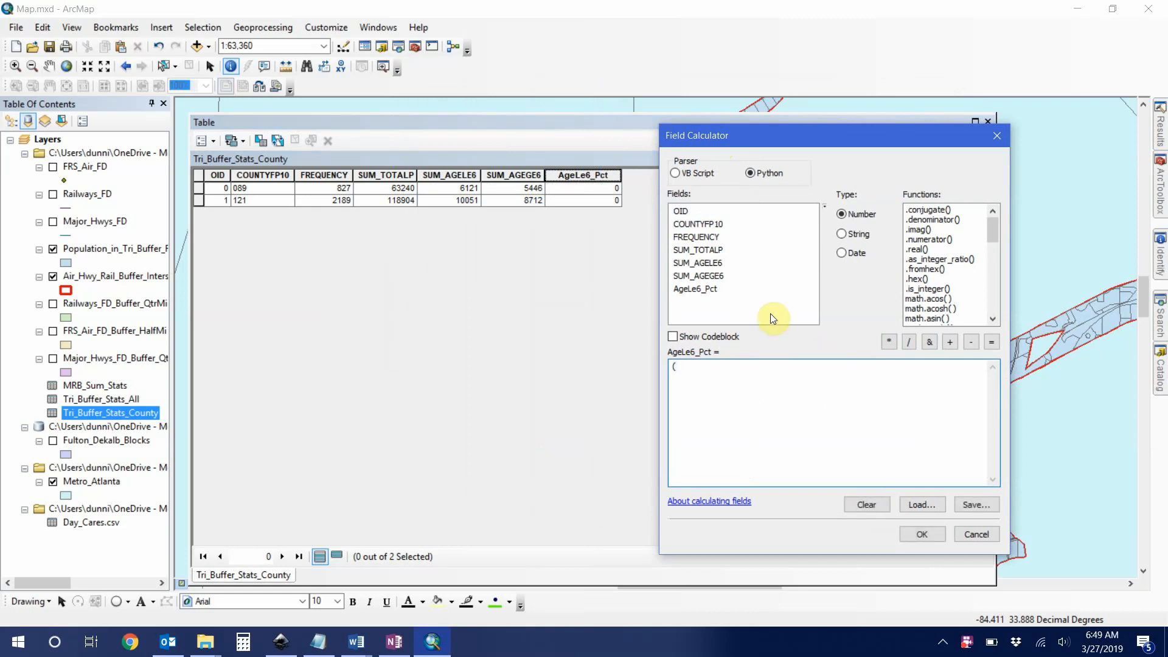
pyautogui.doubleClick(708, 267)
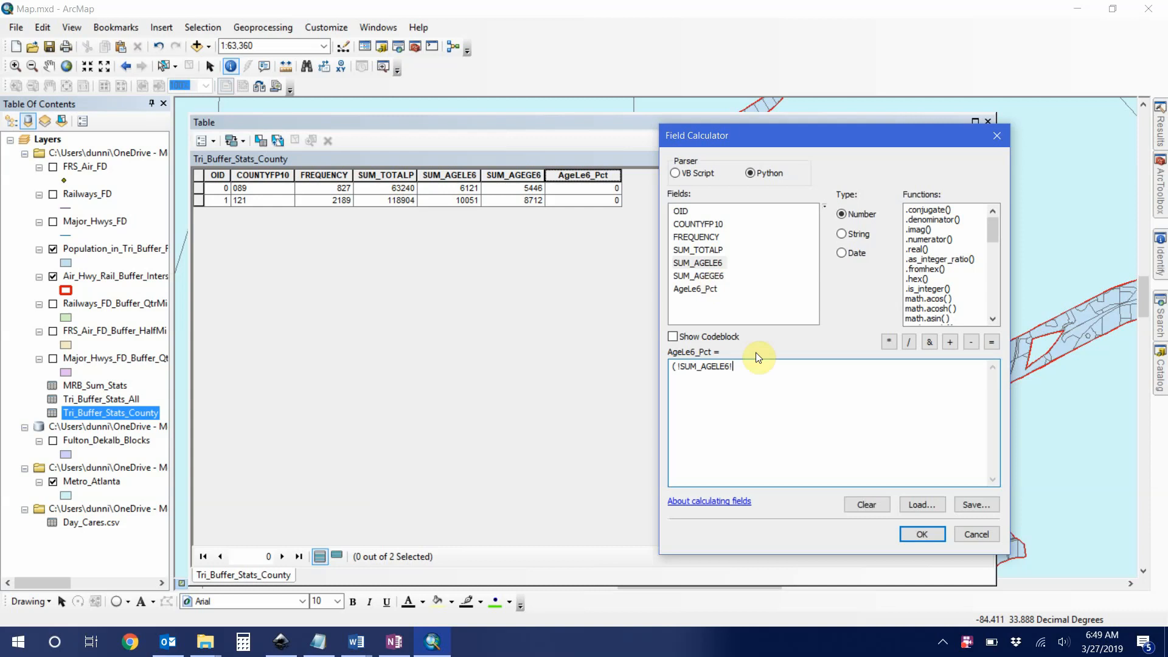
pyautogui.write('/')
pyautogui.doubleClick(711, 251)
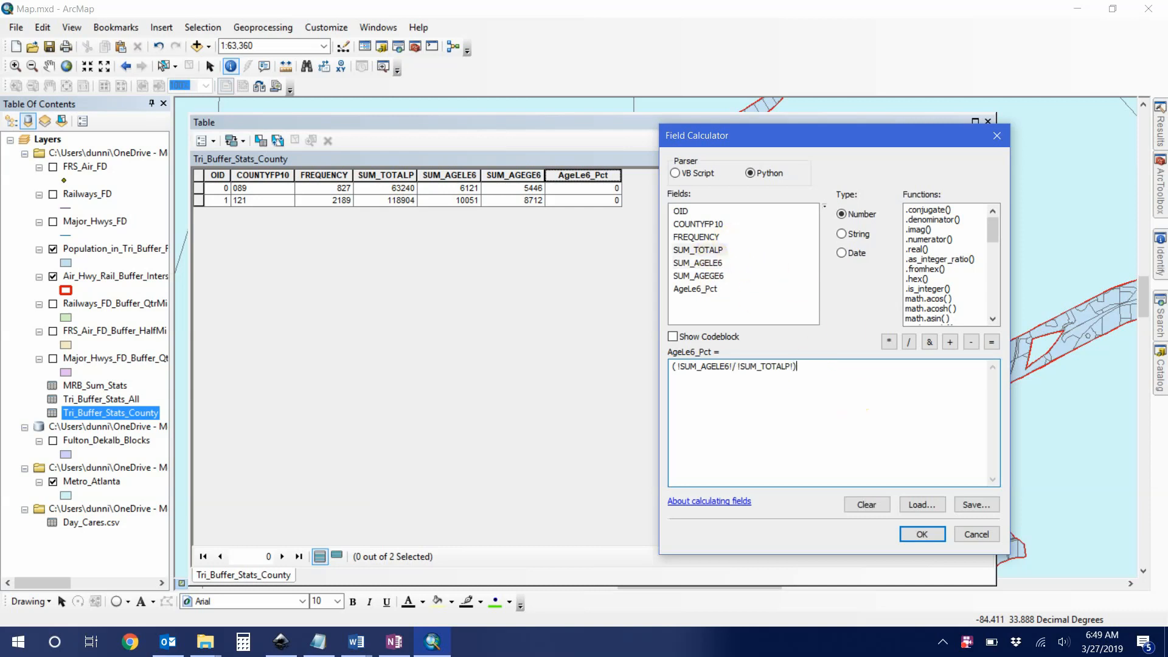
pyautogui.write(')*100')
pyautogui.click(922, 534)
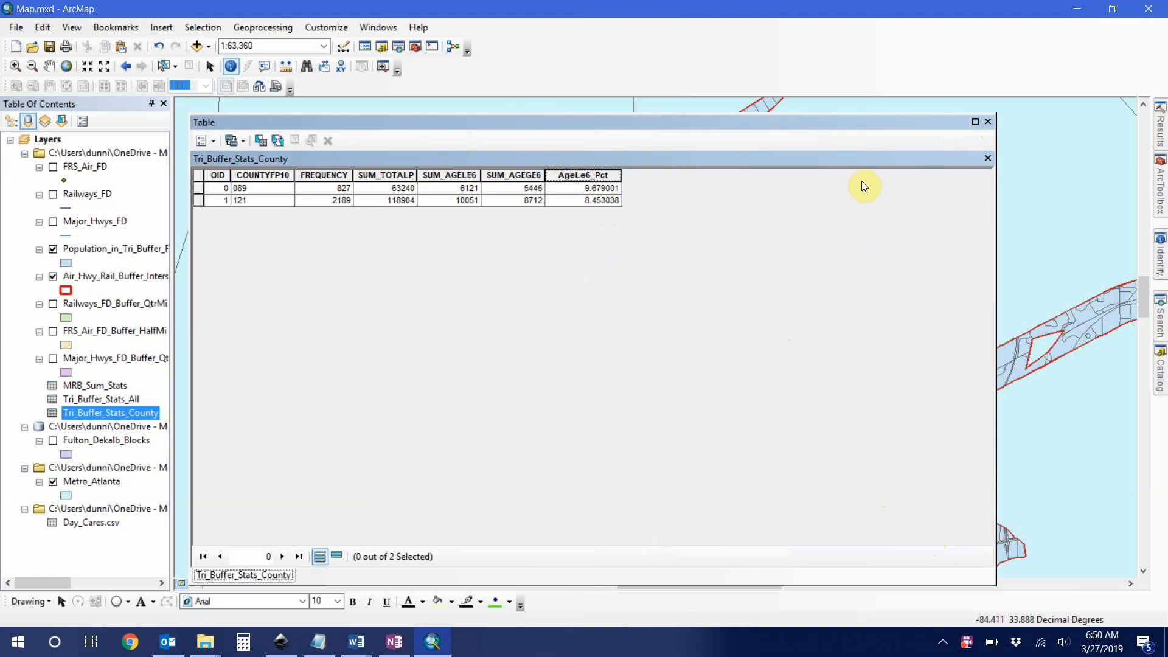
pyautogui.click(988, 122)
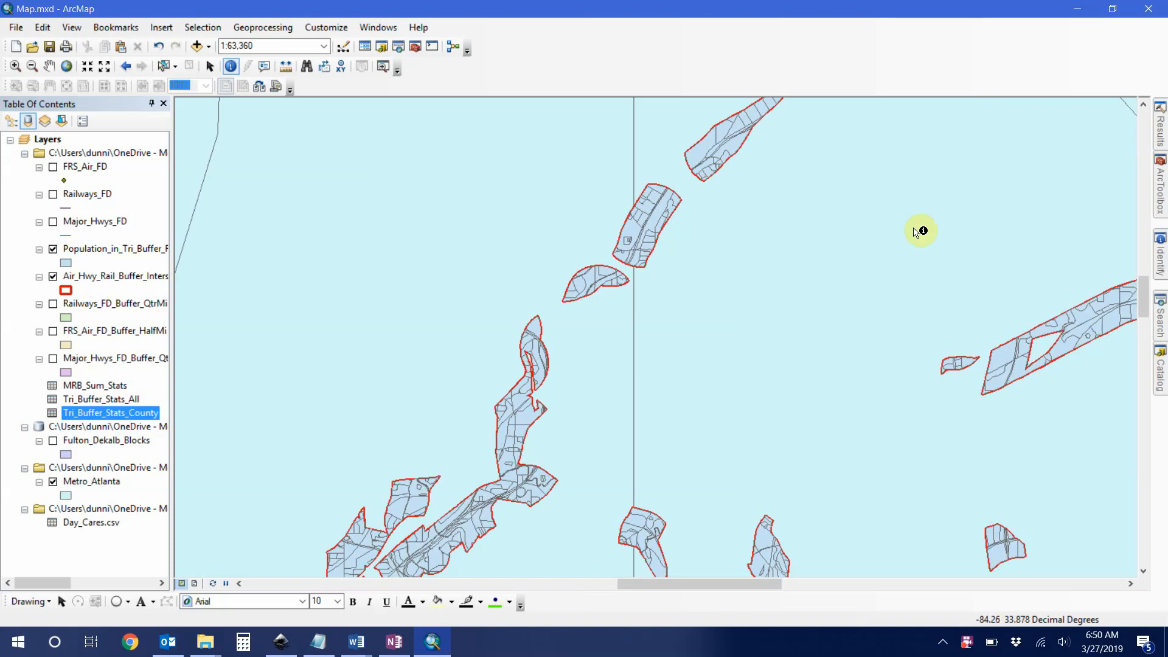
# Examine how the overlapping buffer areas are distributed across Fulton and DeKalb counties at the scale of the whole metro area.
pyautogui.scroll(-8, 763, 336)
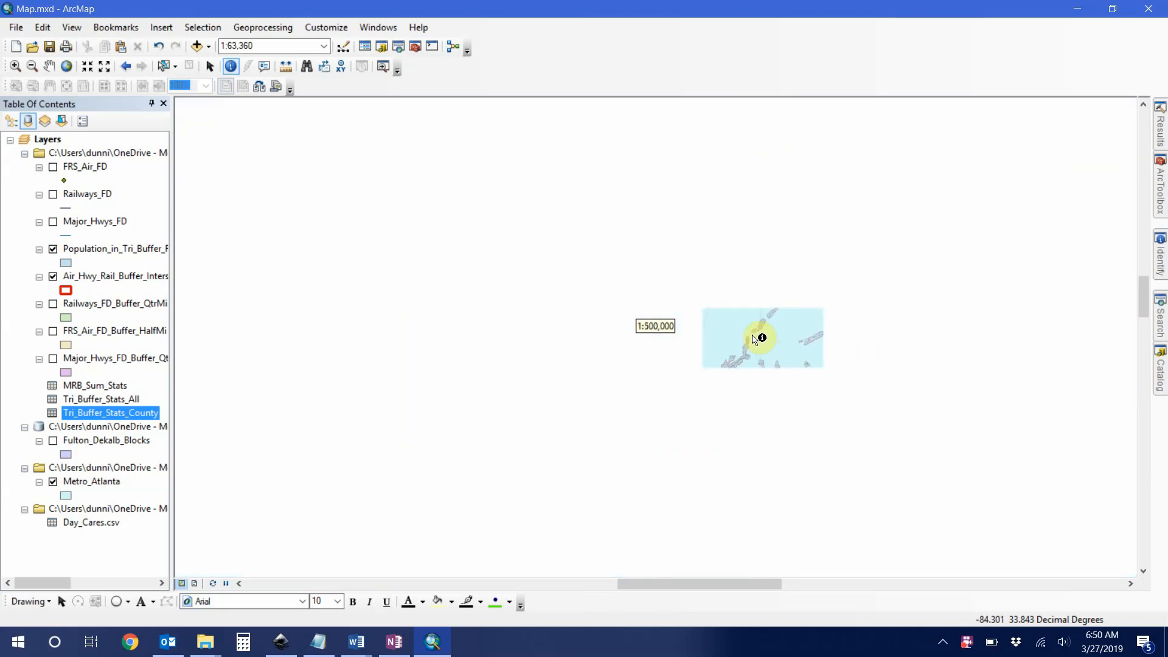
pyautogui.scroll(-1, 782, 388)
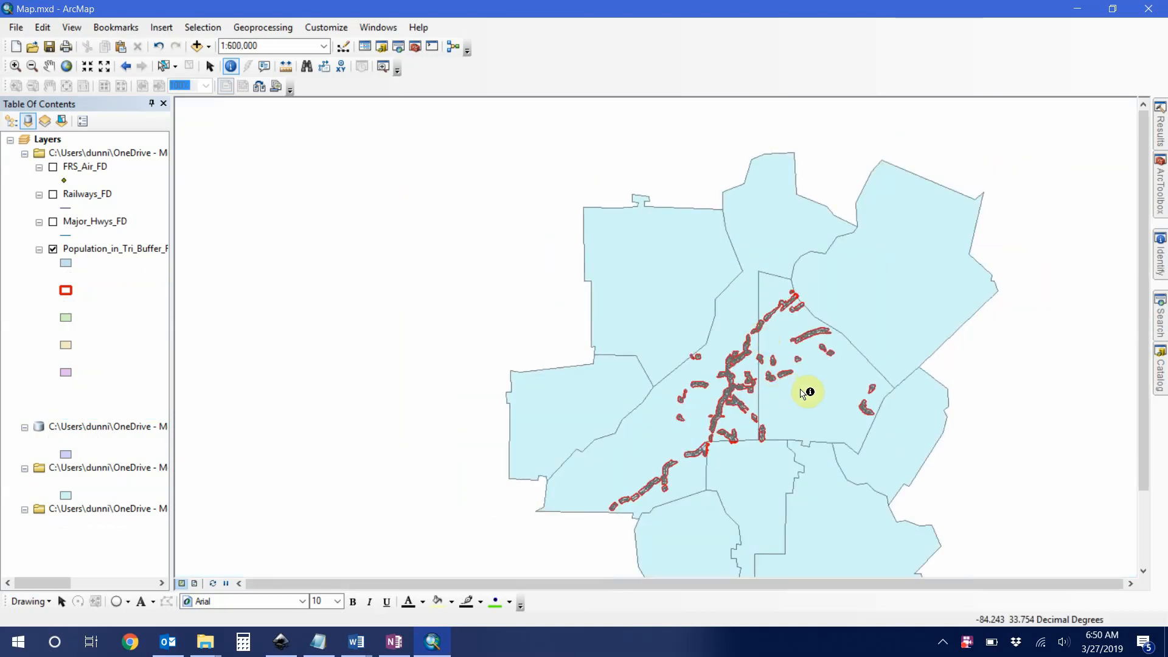
pyautogui.moveTo(807, 392); pyautogui.dragTo(646, 284)
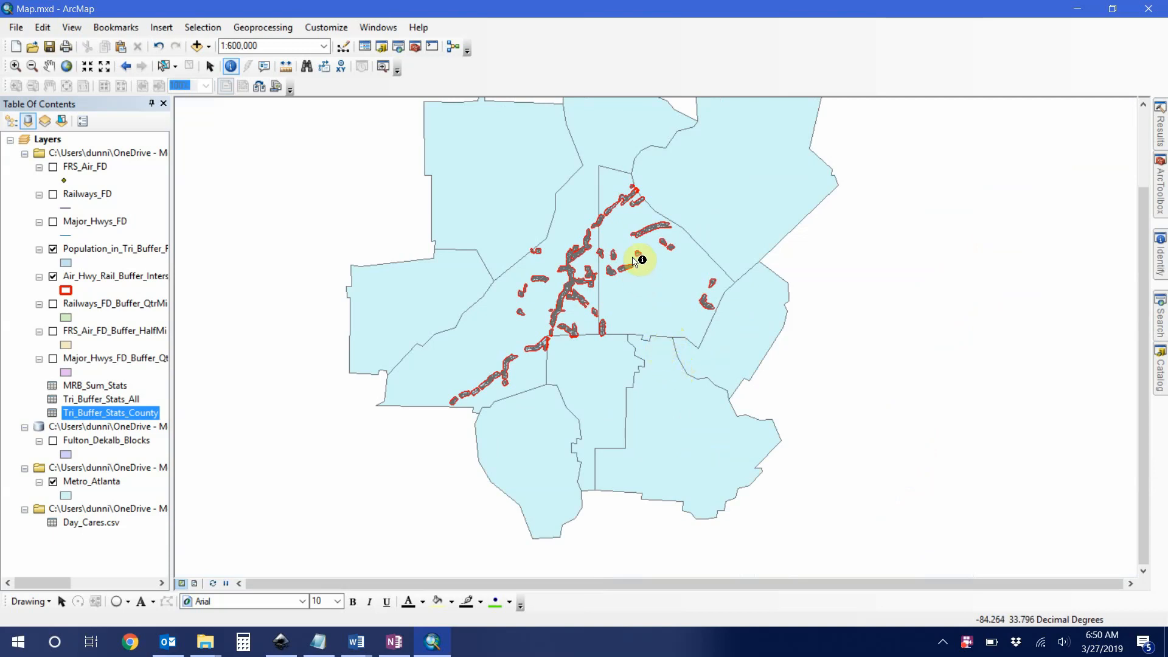
pyautogui.scroll(1, 615, 211)
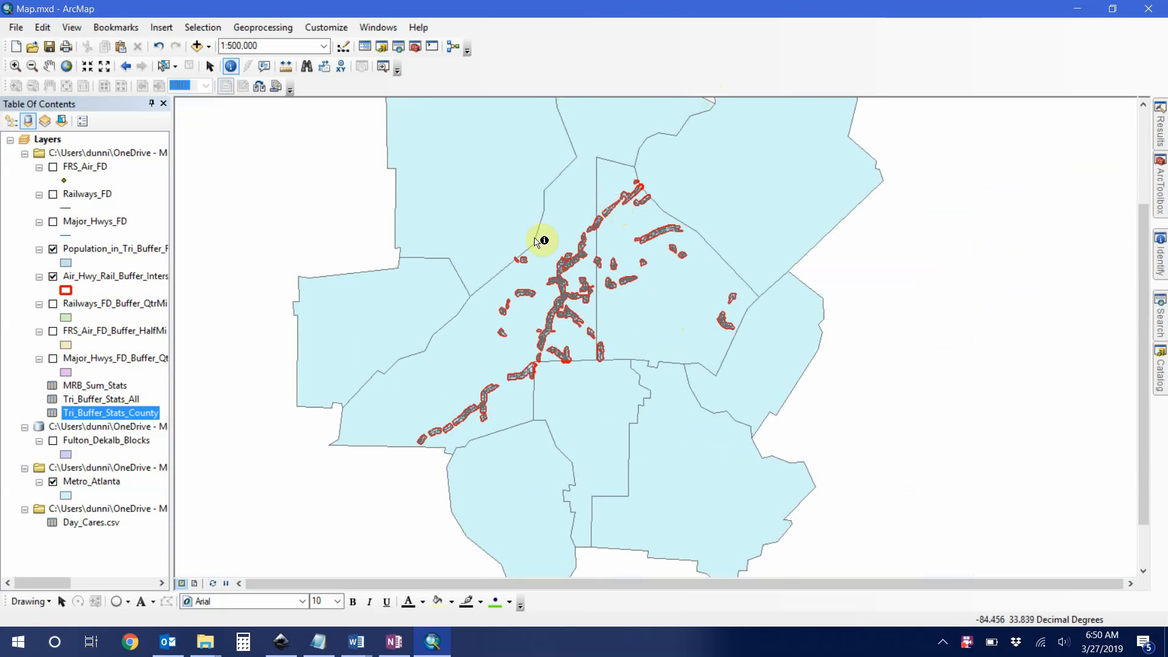
pyautogui.click(583, 247)
pyautogui.click(572, 282)
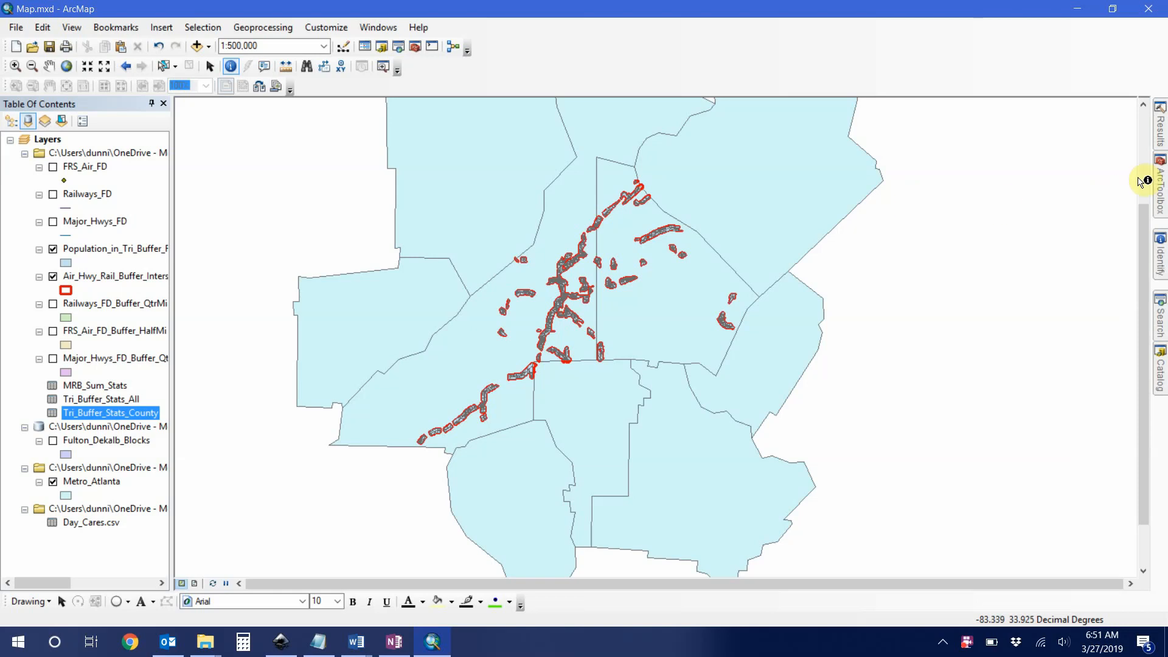
# Review the help description and diagram of the Erase overlay tool, allowing the ActiveX interaction, and close the tool without running it.
pyautogui.click(1160, 144)
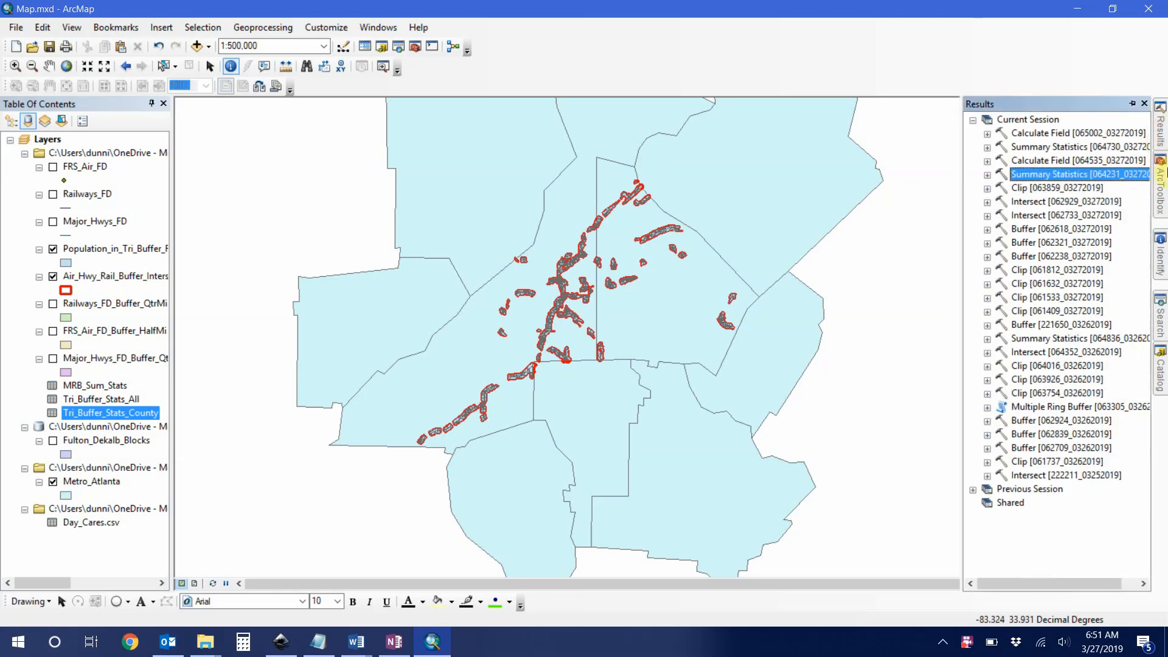
pyautogui.click(1160, 187)
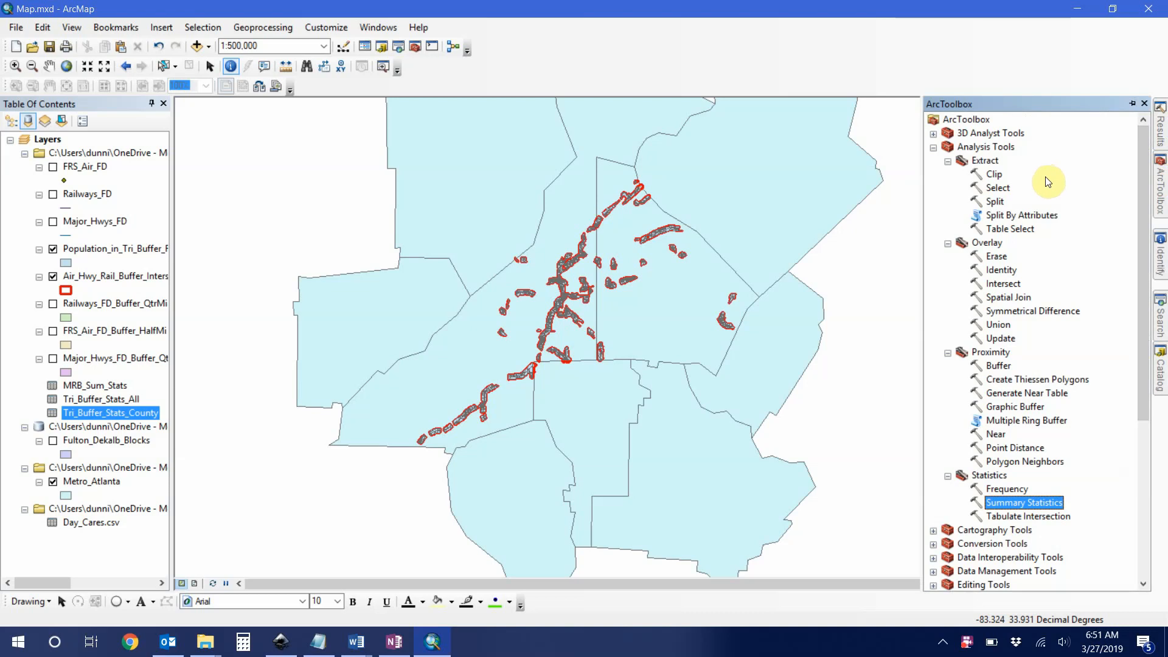
pyautogui.doubleClick(1002, 258)
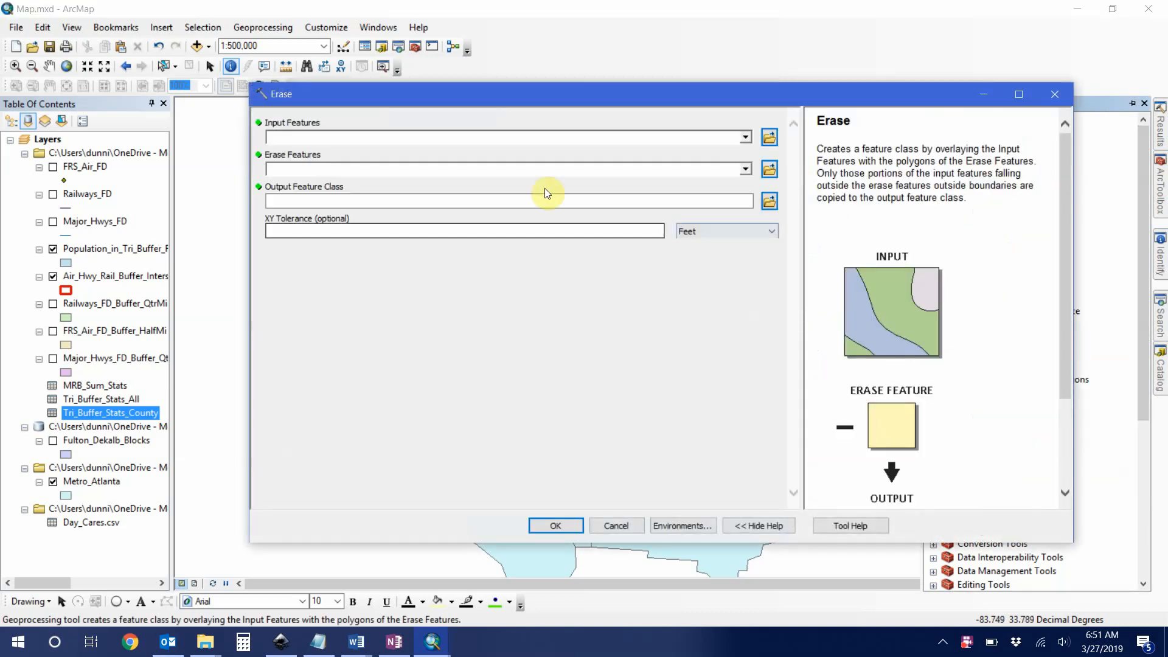
pyautogui.scroll(-3, 939, 347)
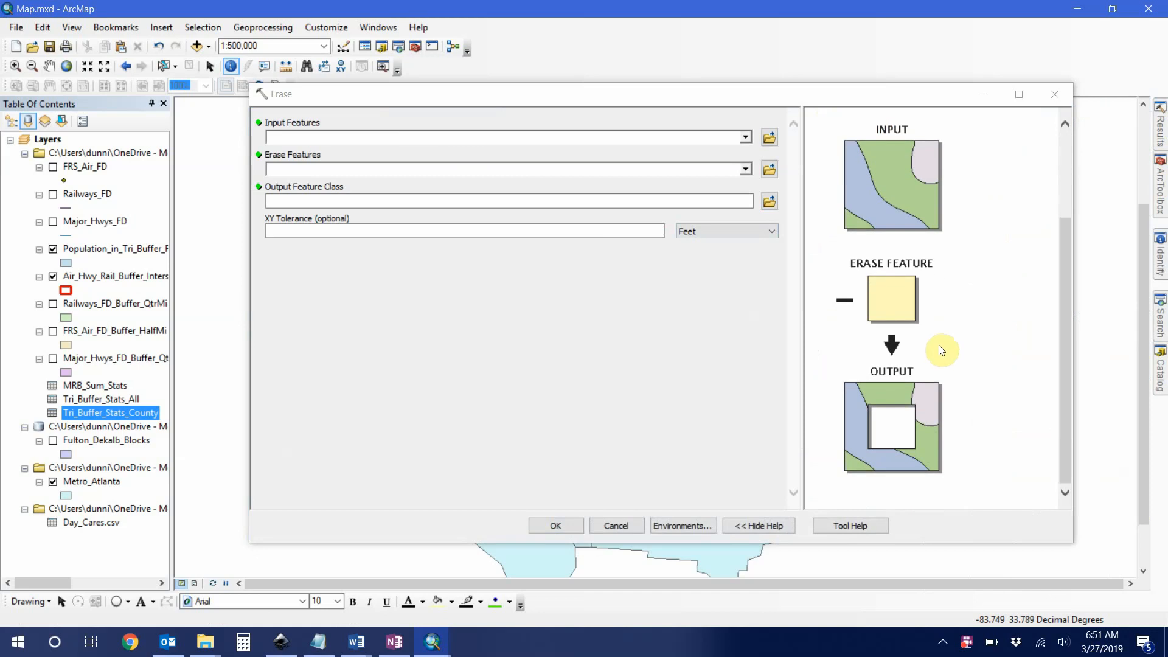
pyautogui.scroll(3, 940, 349)
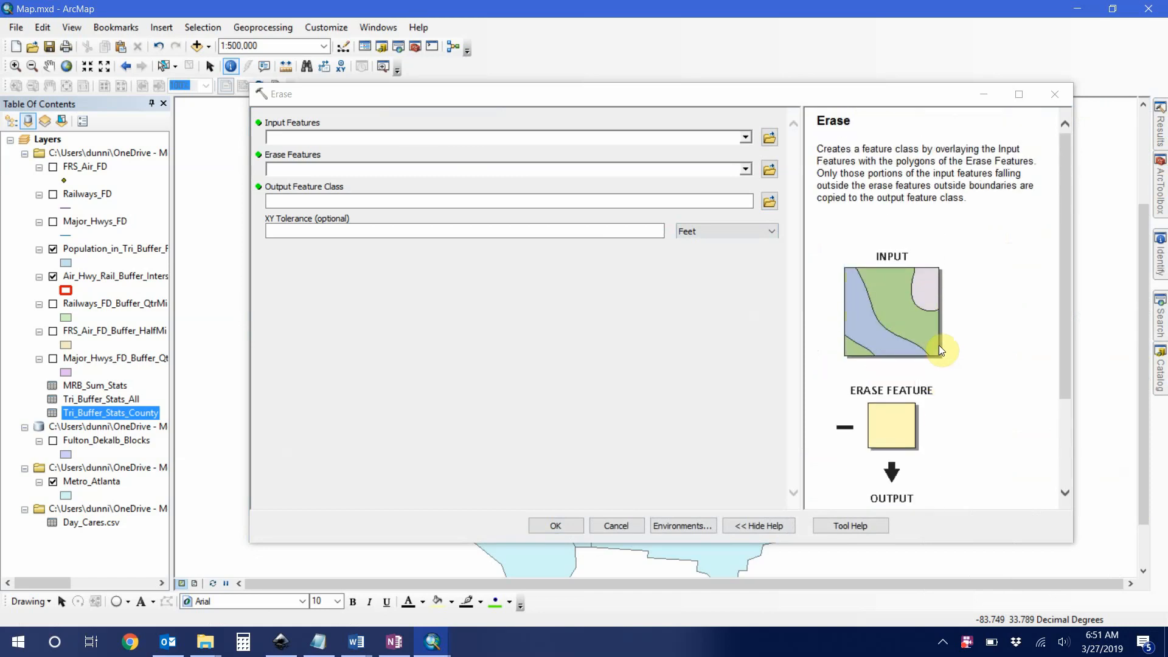
pyautogui.click(417, 137)
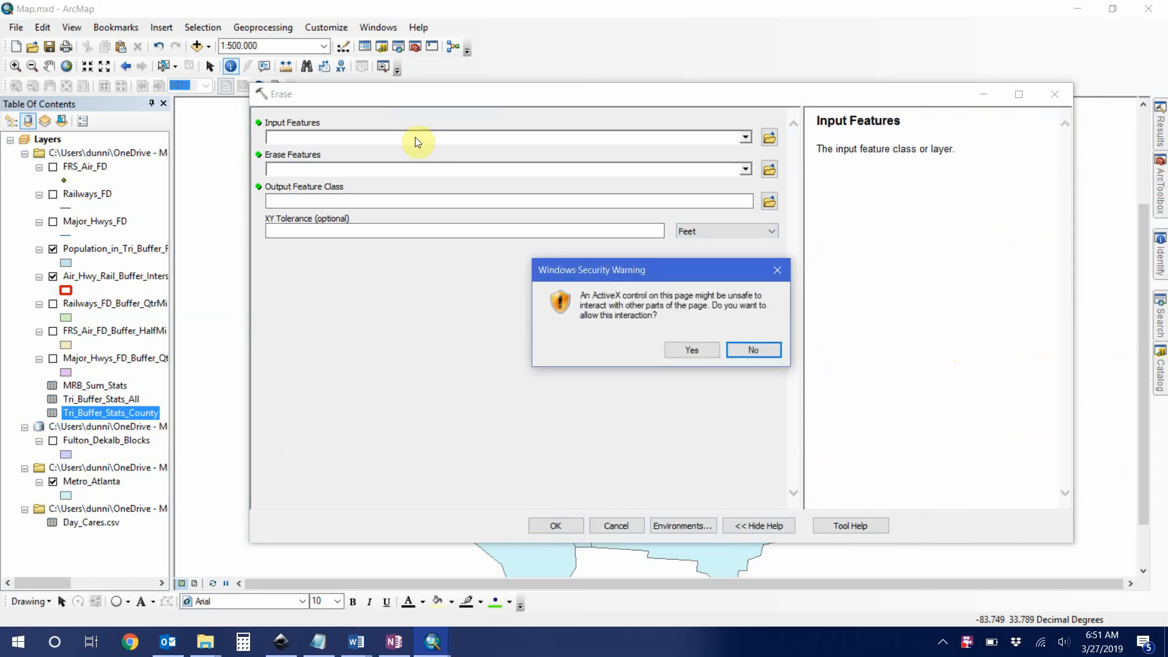
pyautogui.click(680, 350)
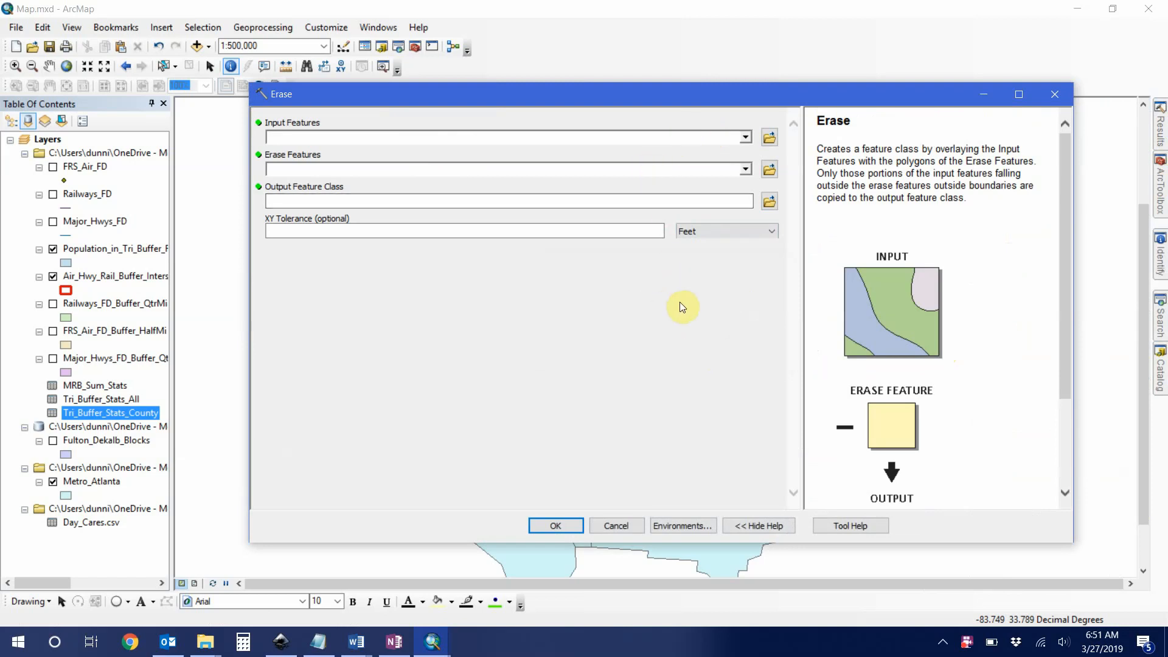
pyautogui.scroll(-2, 936, 327)
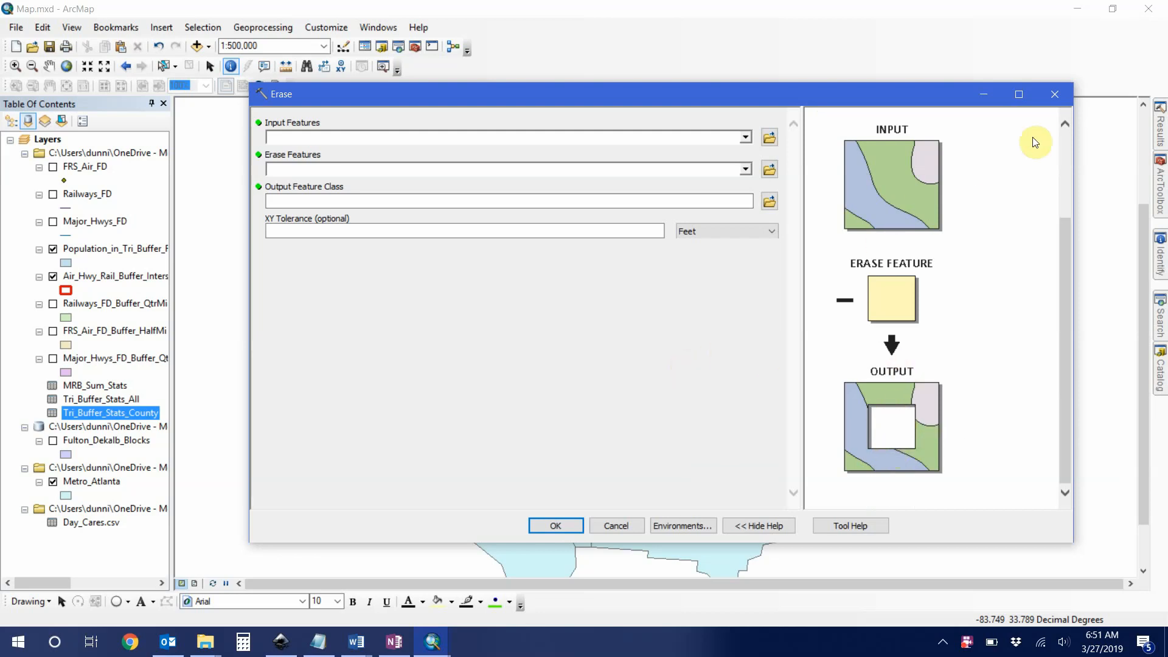
pyautogui.click(1057, 96)
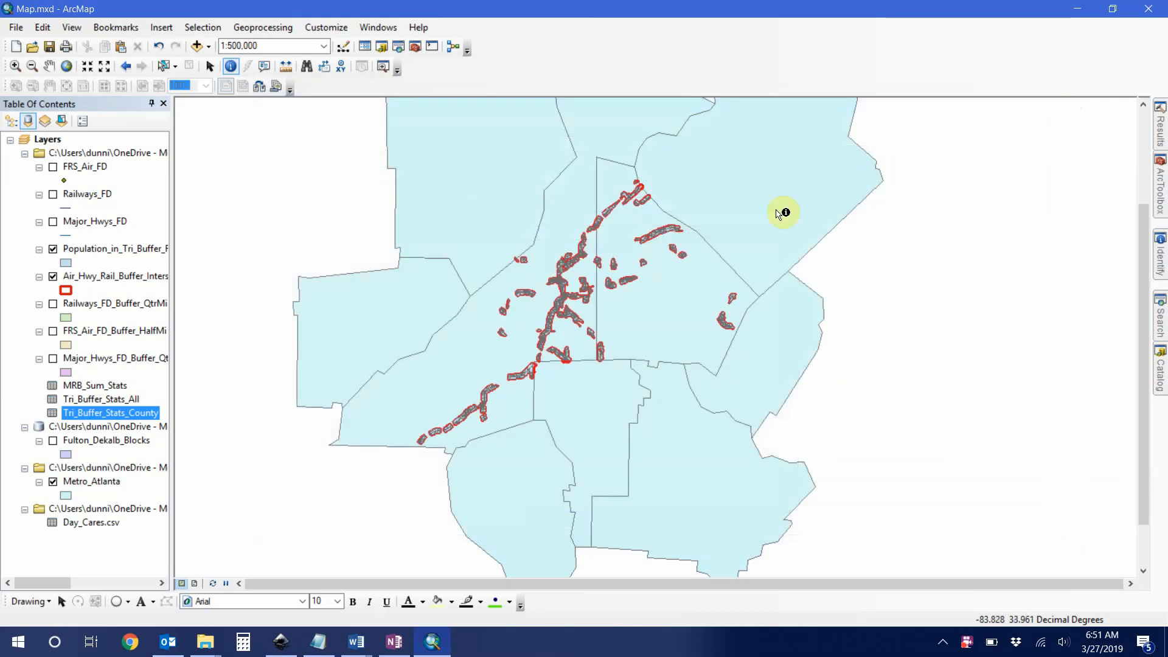